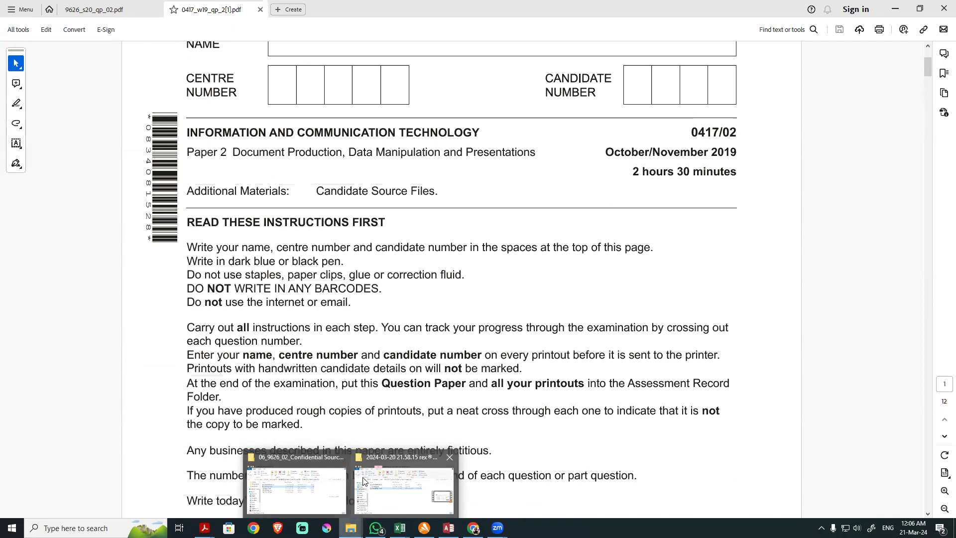
Close the meeting-recording folder window and go to the Desktop folder in the other File Explorer window
click(393, 485)
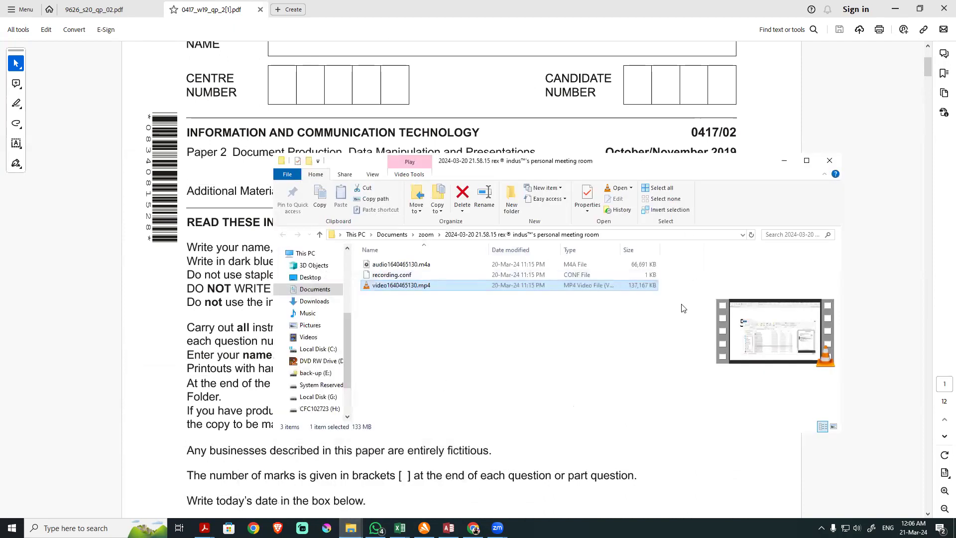
click(829, 160)
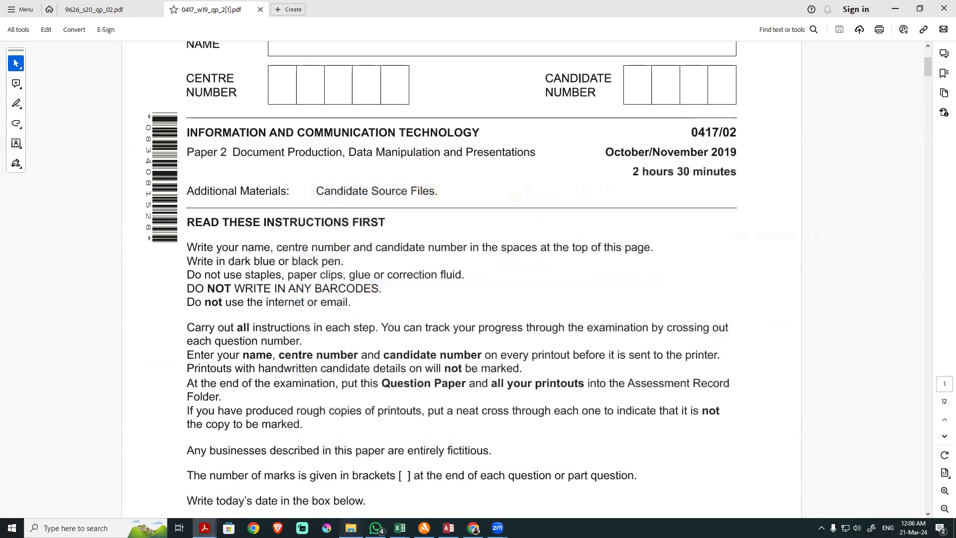
click(350, 528)
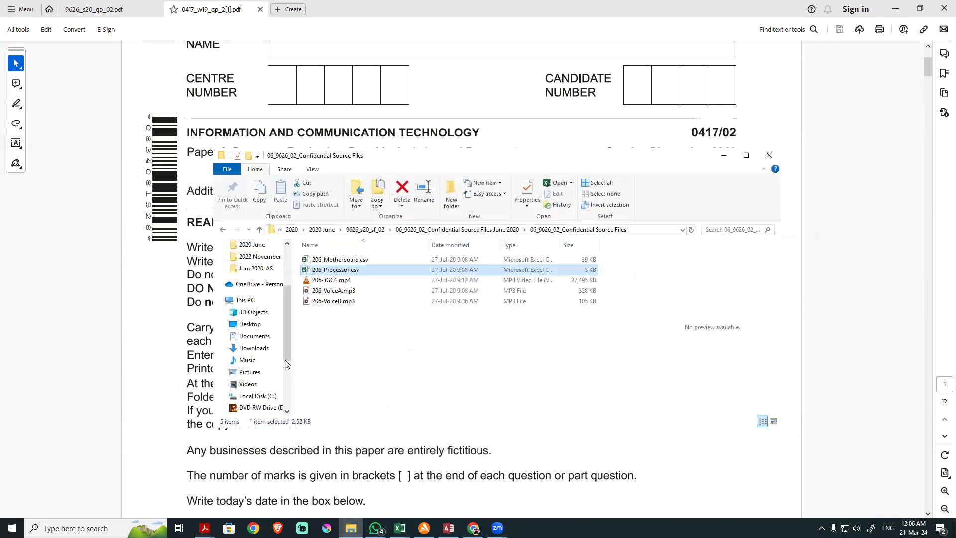
scroll(258, 274, up, 1)
click(246, 269)
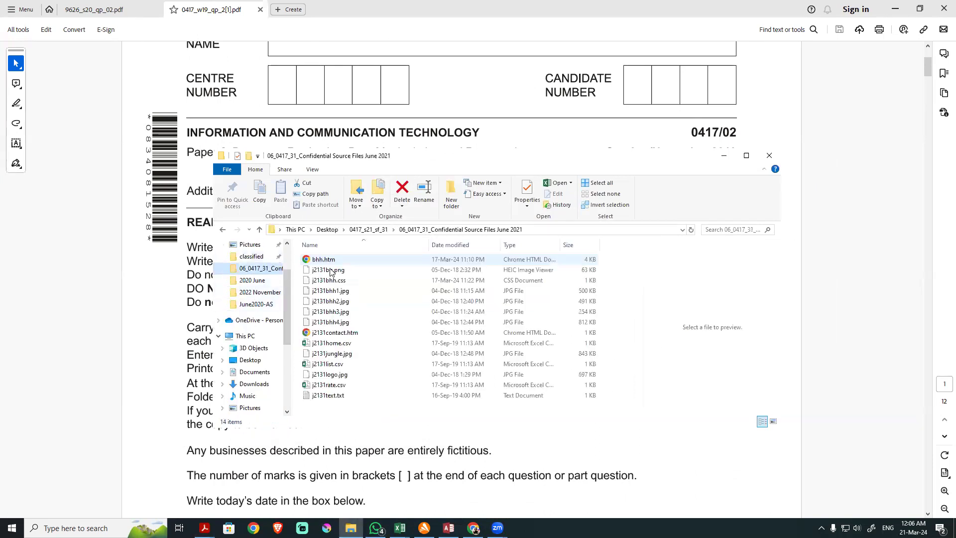
click(370, 230)
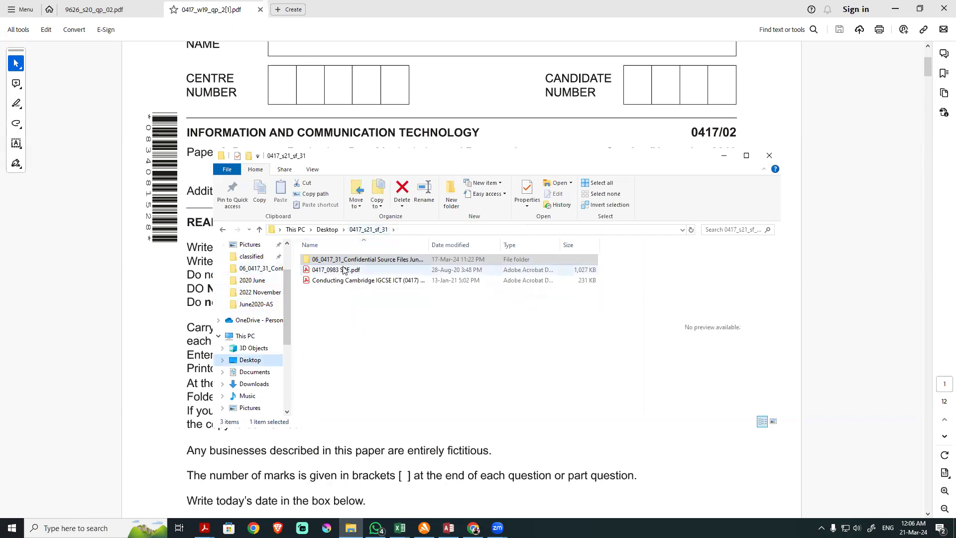
click(328, 230)
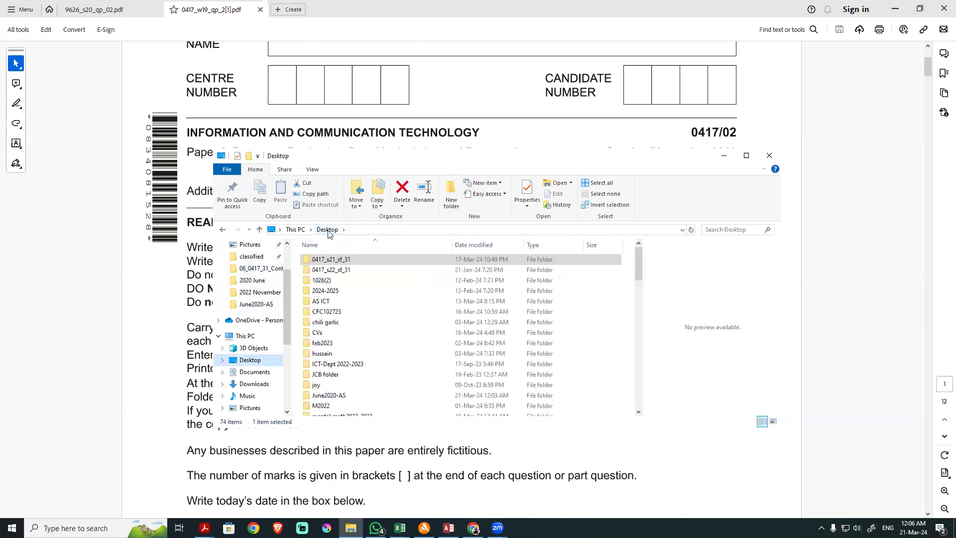
Open the 2019 folder inside school stuff > ict > Past Papers on the Desktop
scroll(335, 361, down, 5)
scroll(334, 362, down, 5)
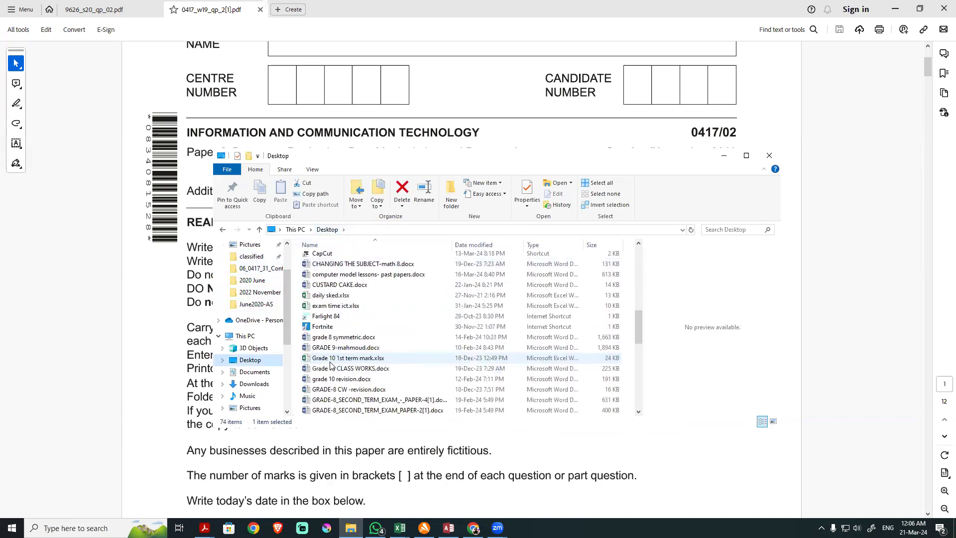
scroll(329, 349, up, 4)
double_click(327, 341)
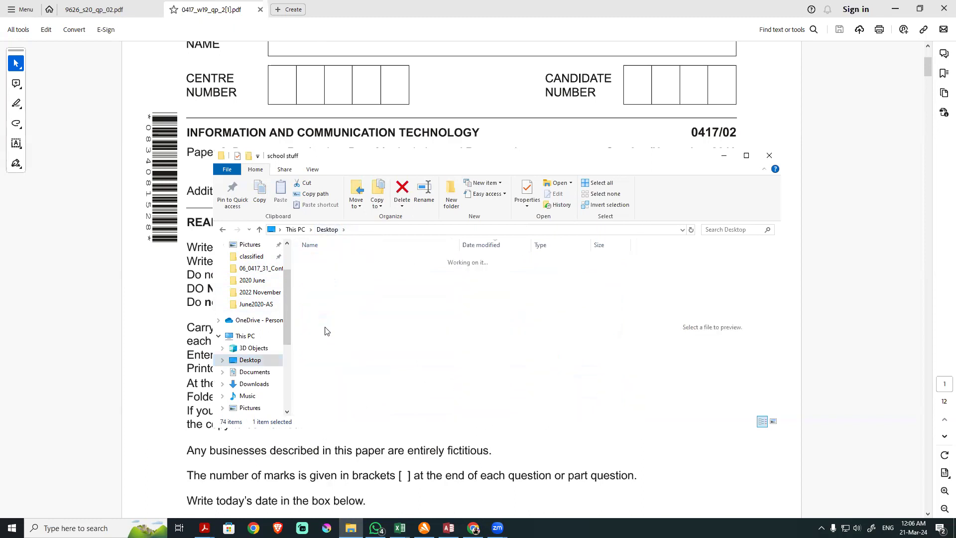
click(321, 281)
double_click(322, 281)
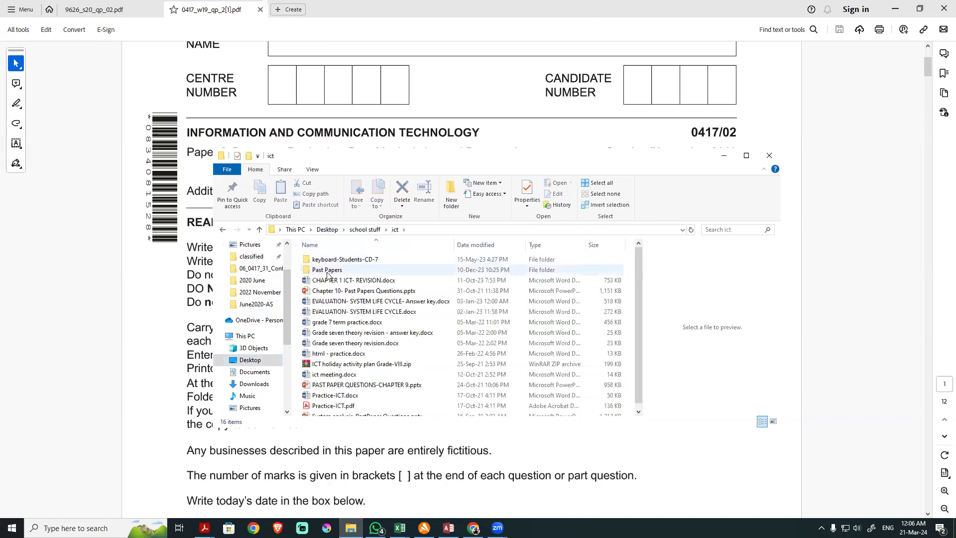
double_click(326, 269)
scroll(333, 287, down, 3)
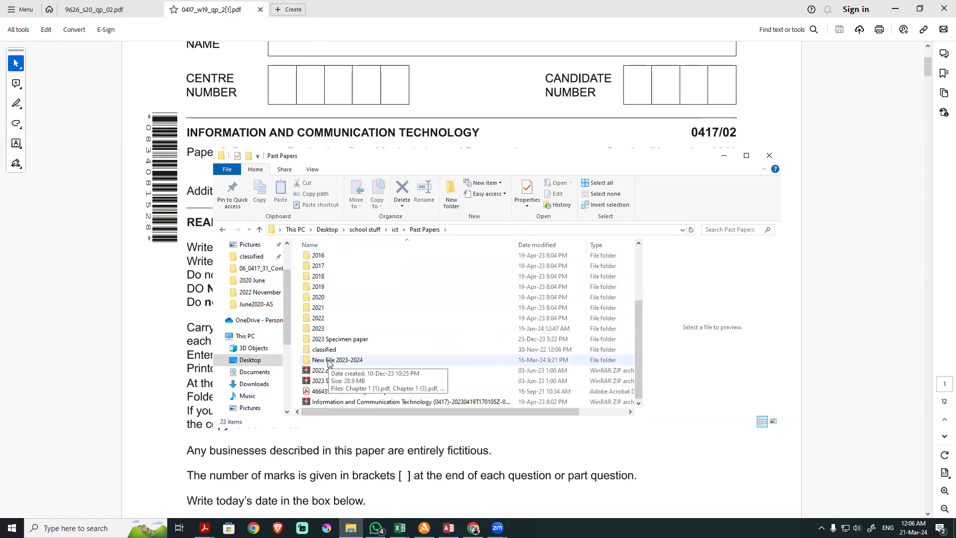
double_click(321, 280)
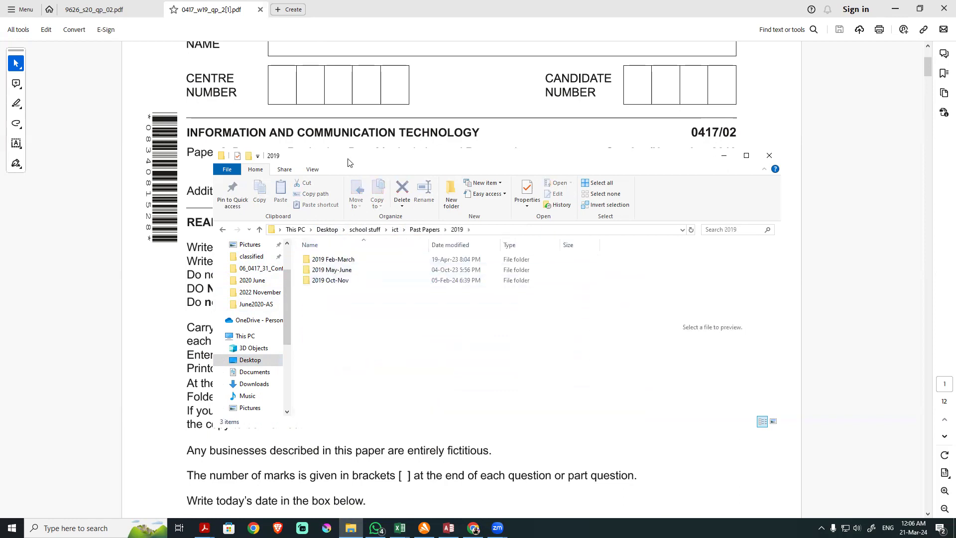
Open the November 2019 confidential source files folder under 2019 Oct-Nov > 0417_w19_sf_02
drag(348, 162, 289, 191)
click(279, 301)
double_click(273, 310)
double_click(275, 288)
click(274, 290)
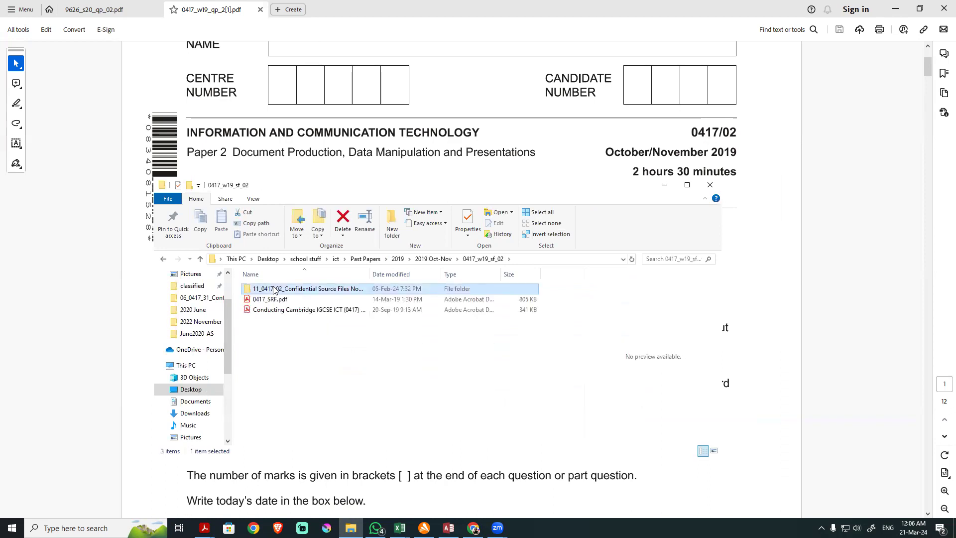
double_click(273, 290)
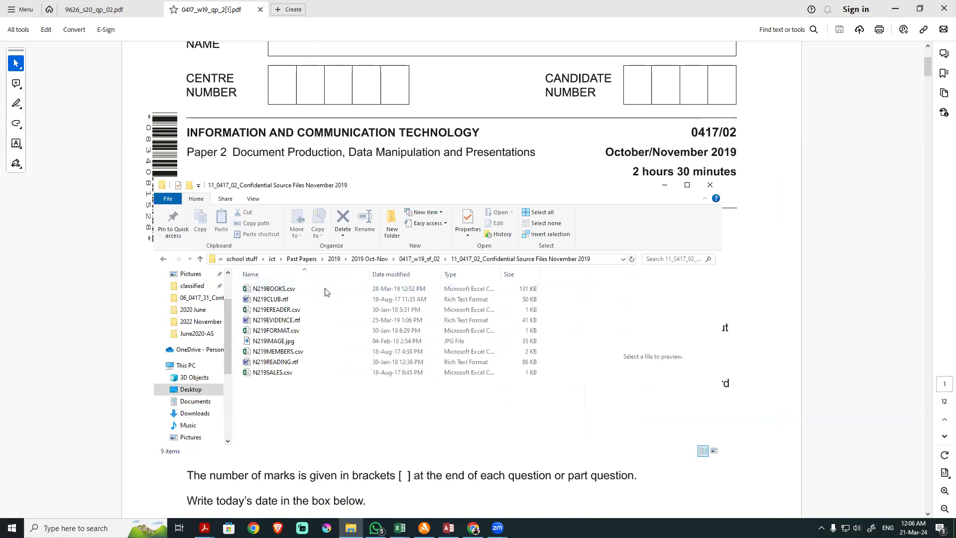
Copy the folder 11_0417_02_Confidential Source Files November 2019 onto the desktop
click(418, 260)
key(ctrl+c)
click(955, 530)
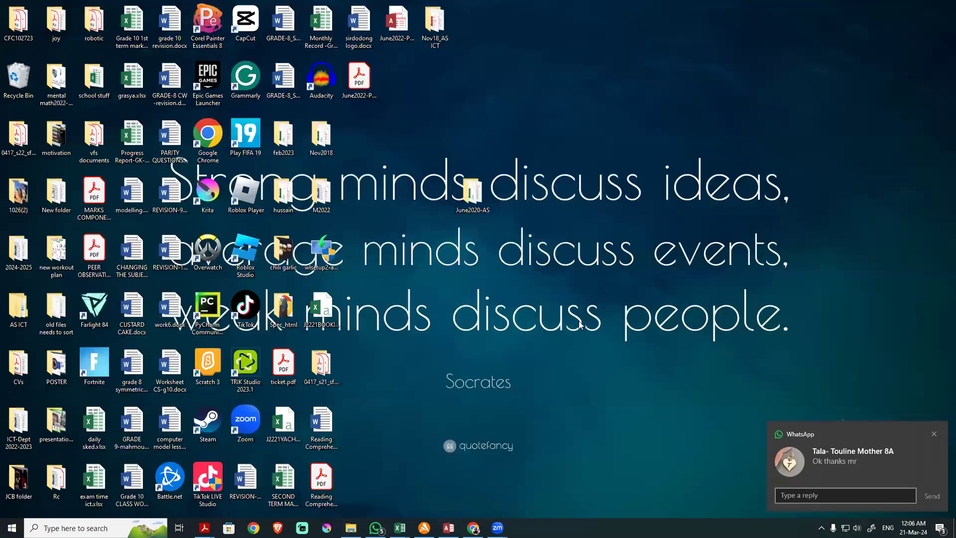
key(ctrl+v)
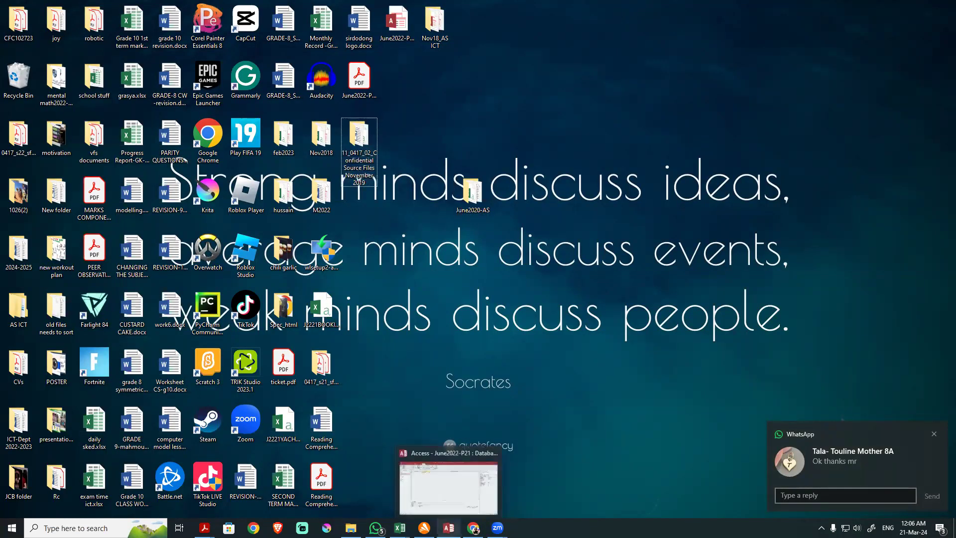
Switch to the question paper in Acrobat and copy "your name, centre number and candidate number" from Task 1
key(alt+Tab)
key(alt+Tab)
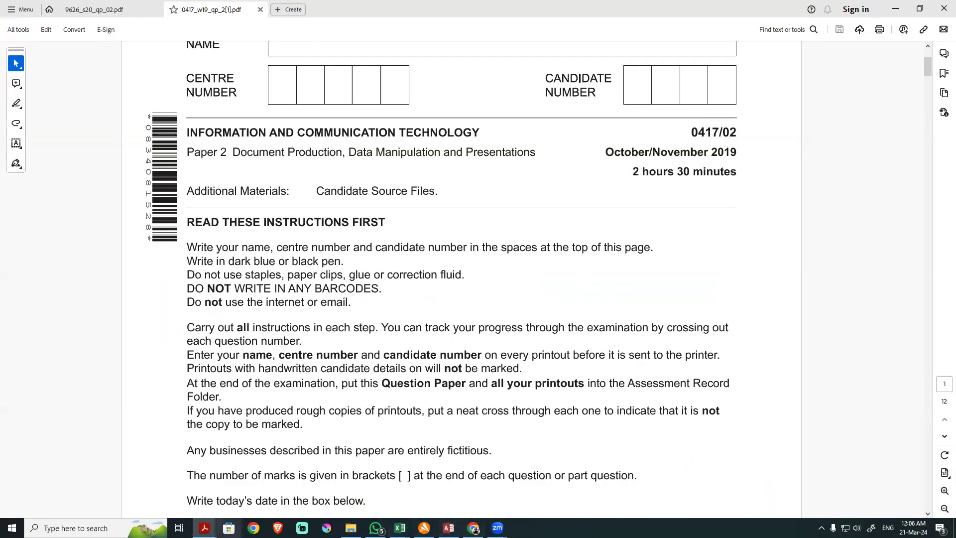
scroll(354, 355, down, 12)
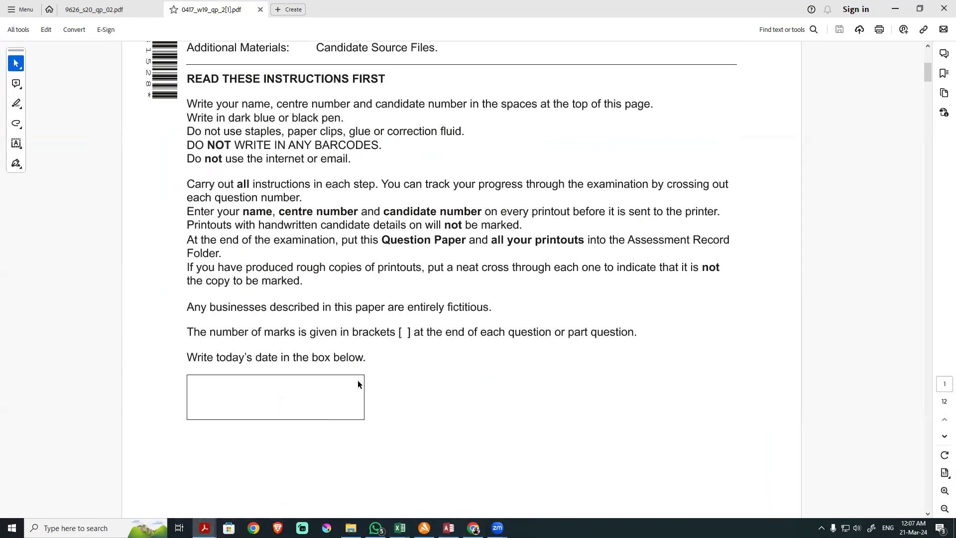
drag(283, 237, 367, 238)
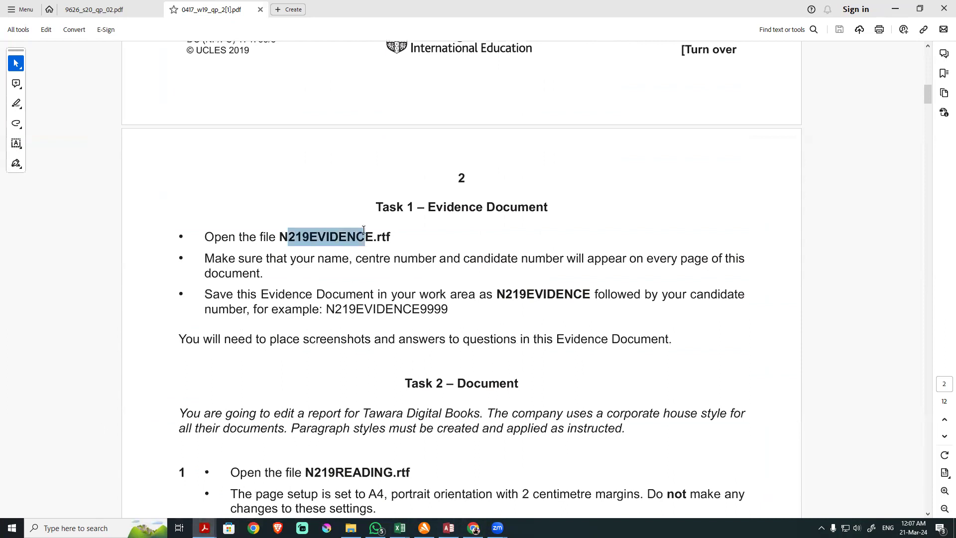
click(284, 251)
mouse_move(290, 258)
mouse_down()
mouse_move(564, 259)
mouse_move(550, 260)
mouse_up()
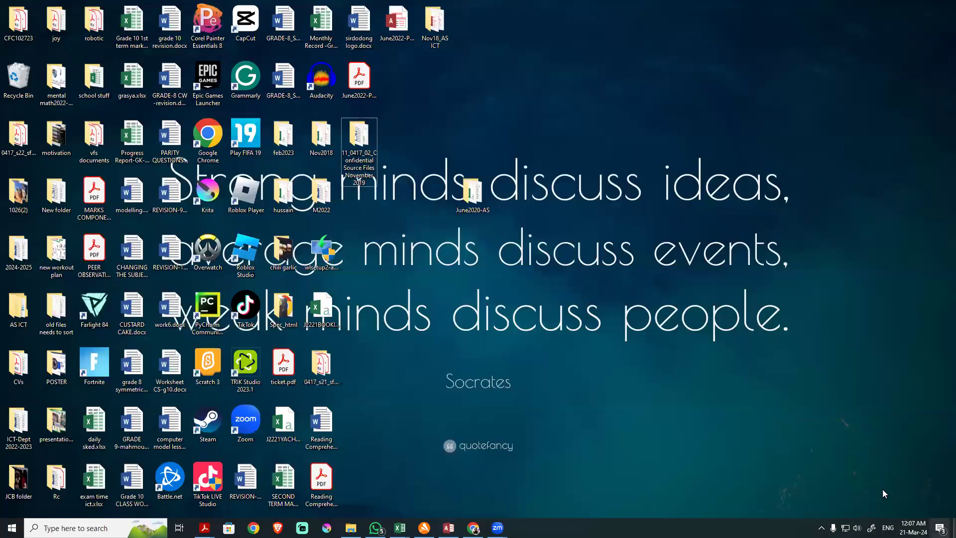
Open N219EVIDENCE.rtf from the source files folder on the desktop and paste the copied candidate details wording into its page header
click(953, 528)
double_click(361, 136)
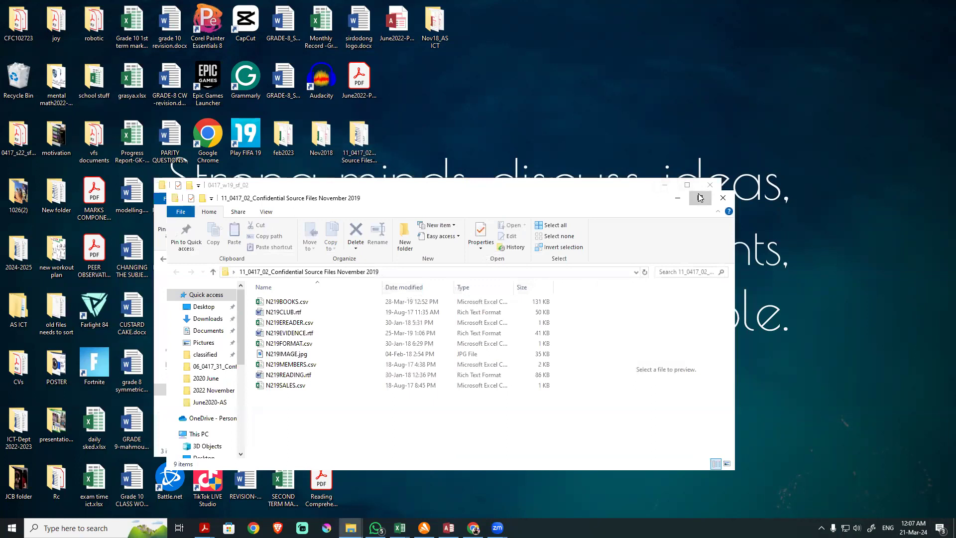
click(699, 197)
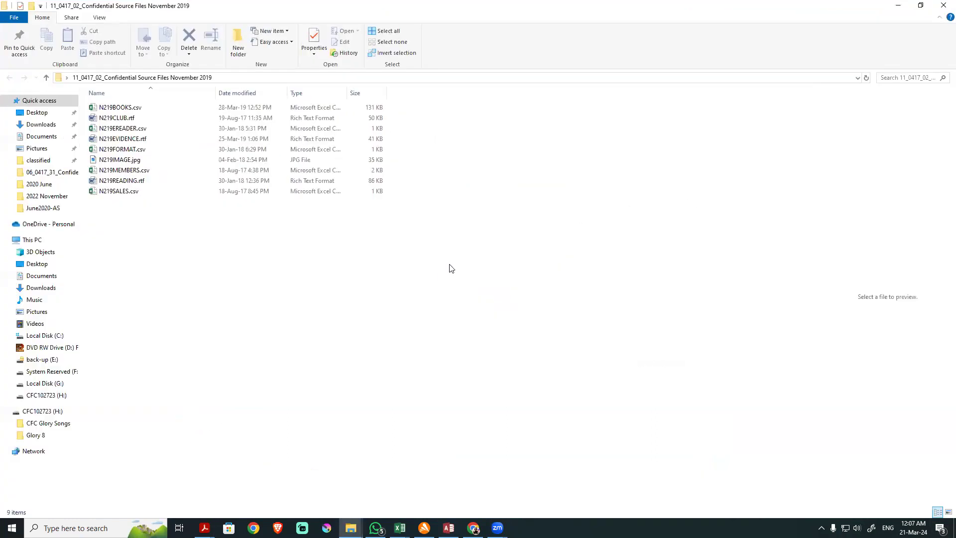
double_click(217, 93)
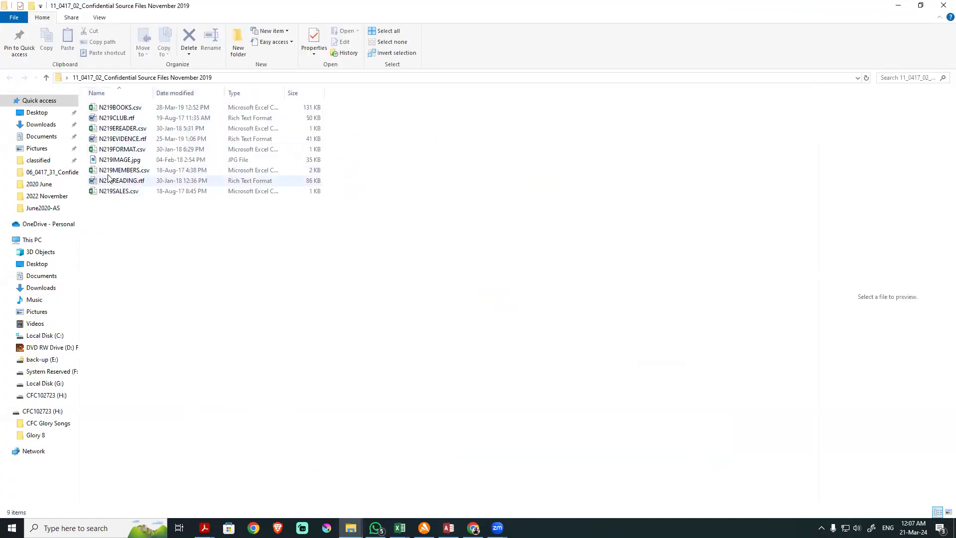
double_click(114, 141)
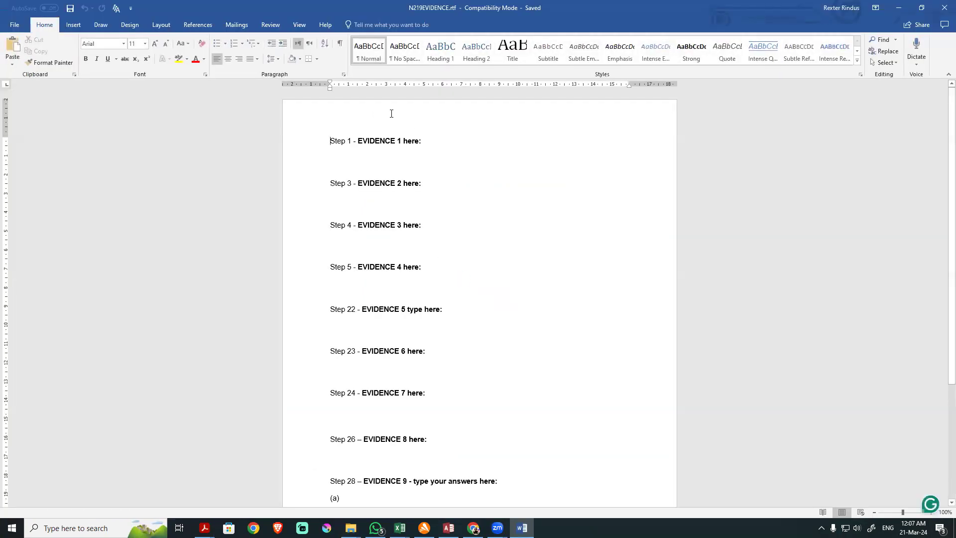
double_click(391, 114)
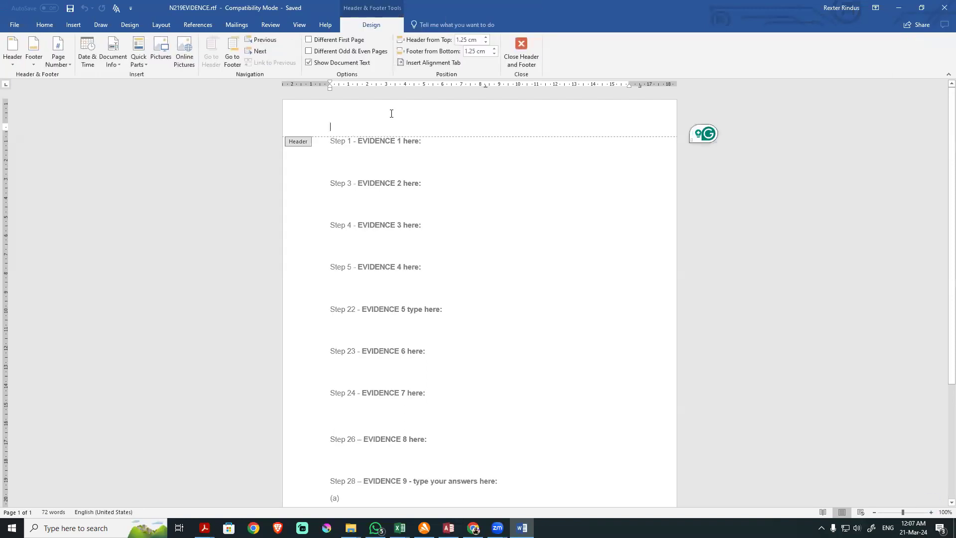
key(ctrl+v)
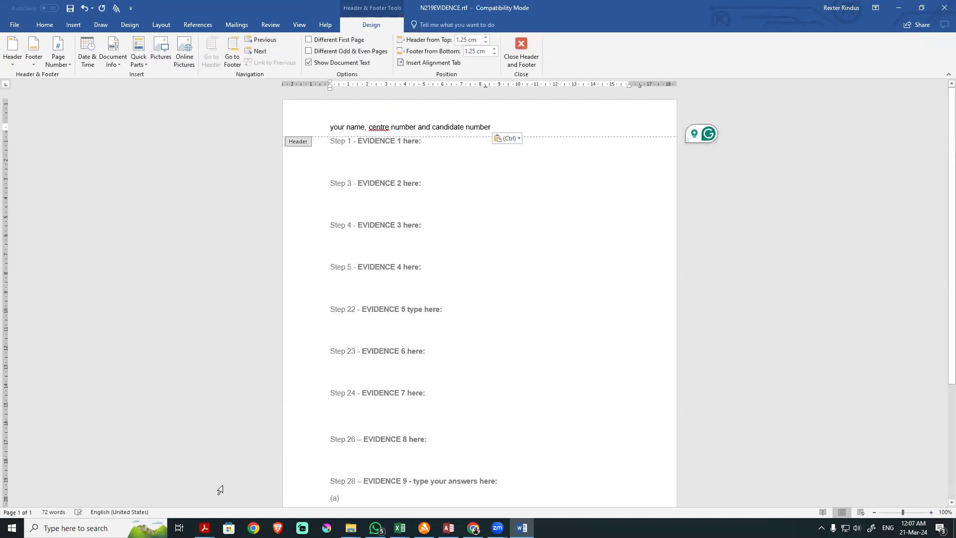
Switch back to 0417_w19_qp_2[1].pdf and copy the file name N219EVIDENCE from the Task 1 save instruction
click(204, 527)
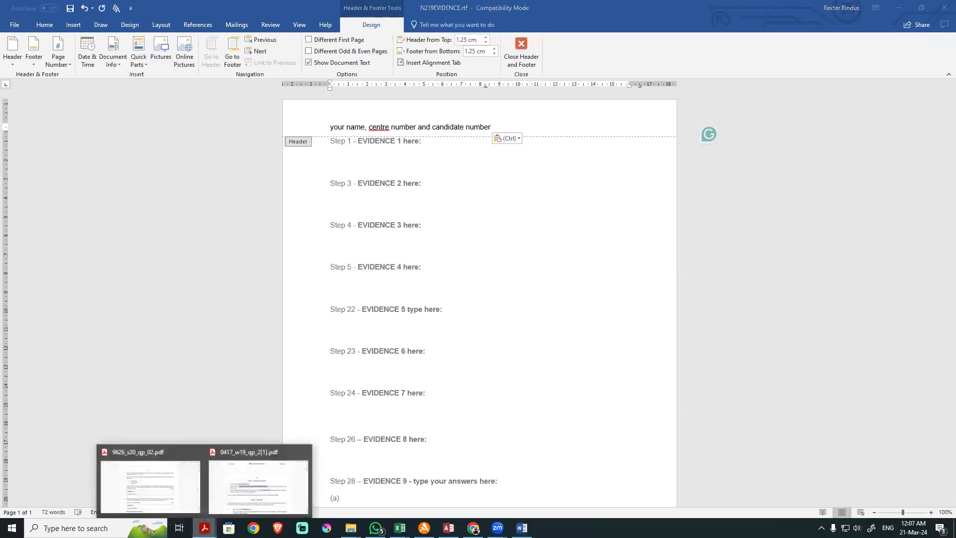
click(197, 452)
click(219, 465)
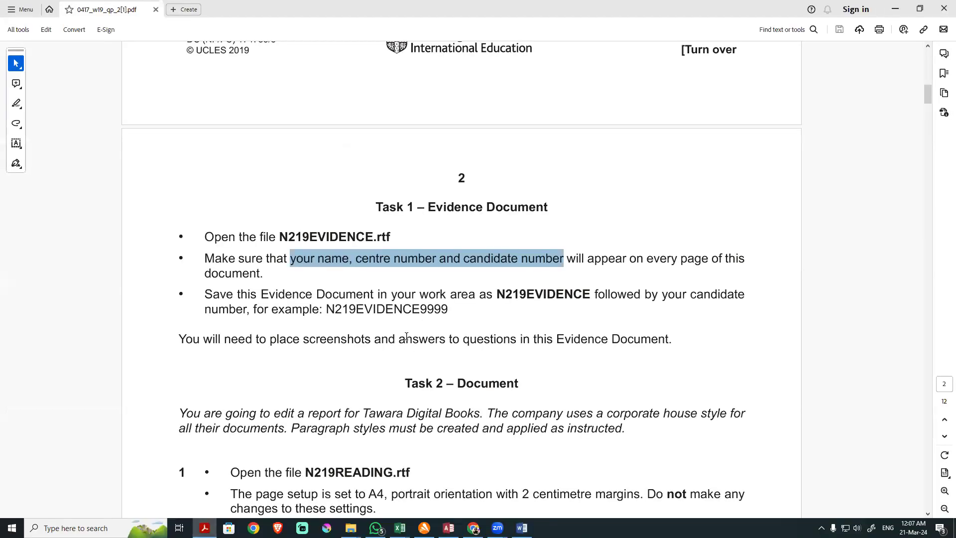
drag(497, 294, 587, 296)
key(ctrl+c)
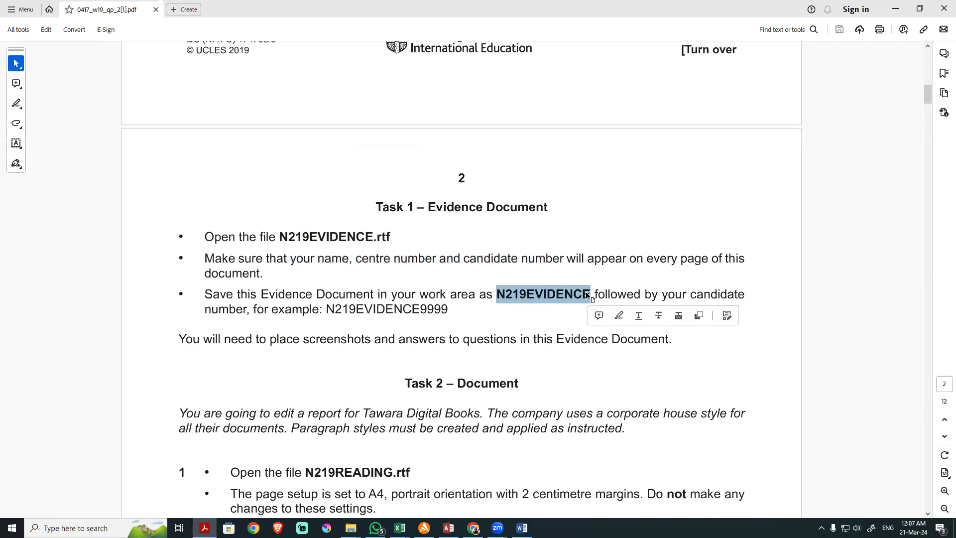
Switch to Word and save the evidence document as N219EVIDENCE01234 in Word Document (*.docx) format in the source files folder
key(alt+Tab)
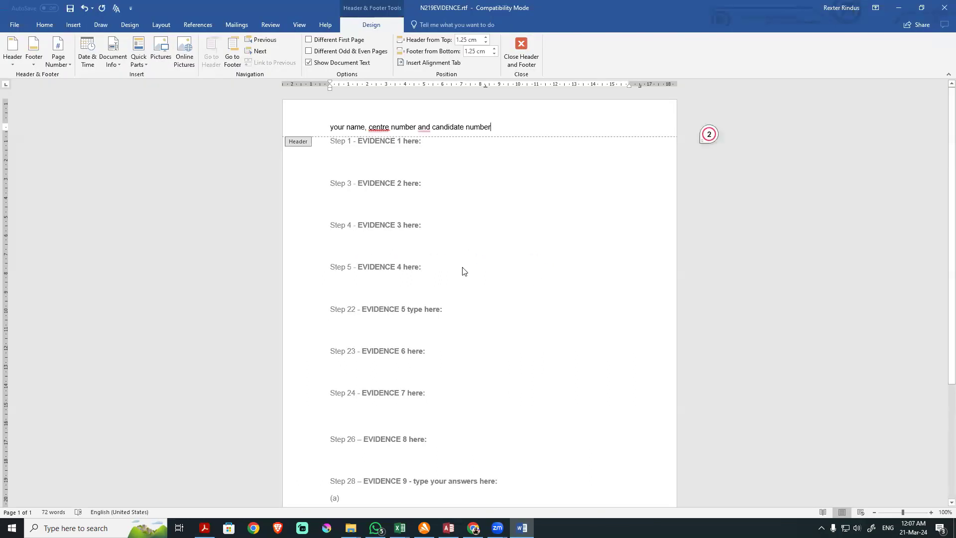
key(F12)
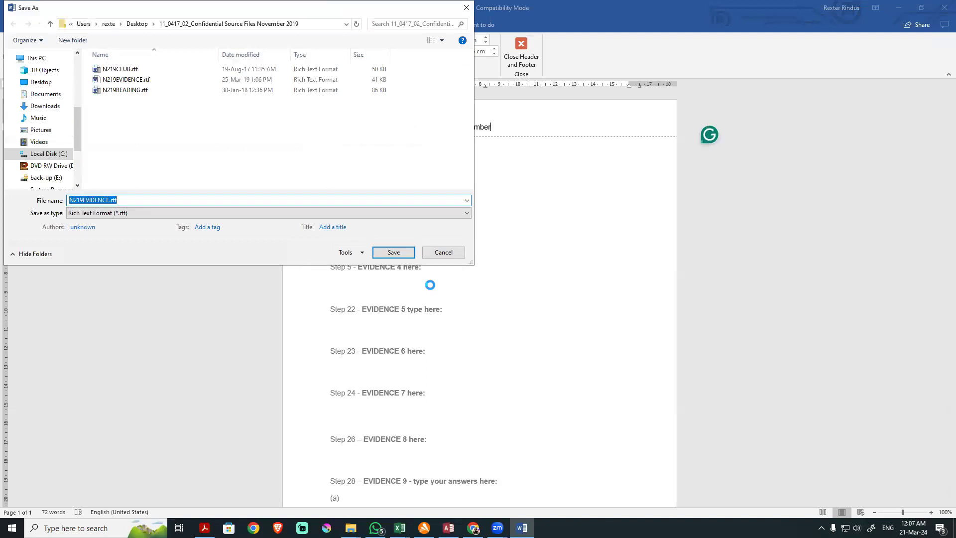
key(ctrl+v)
text(0)
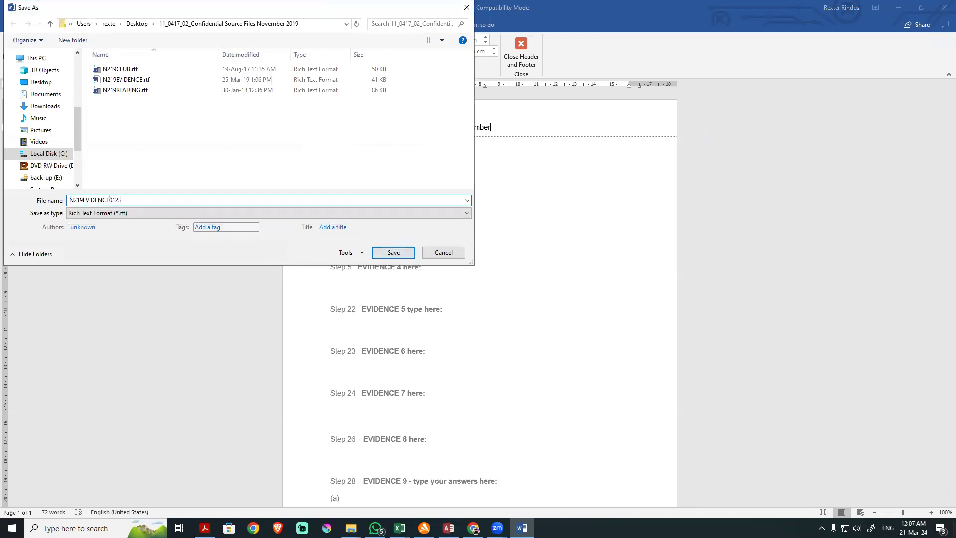
click(125, 214)
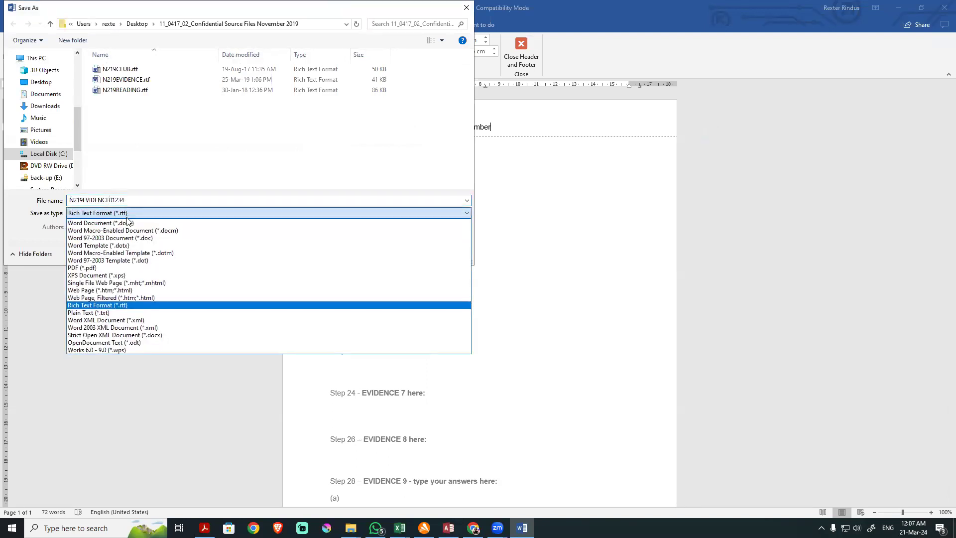
click(127, 224)
click(393, 288)
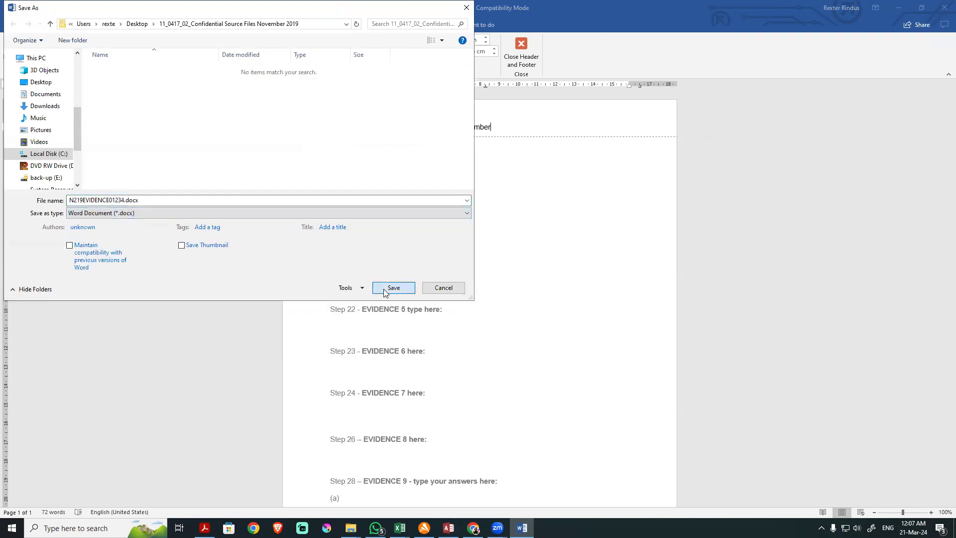
click(510, 286)
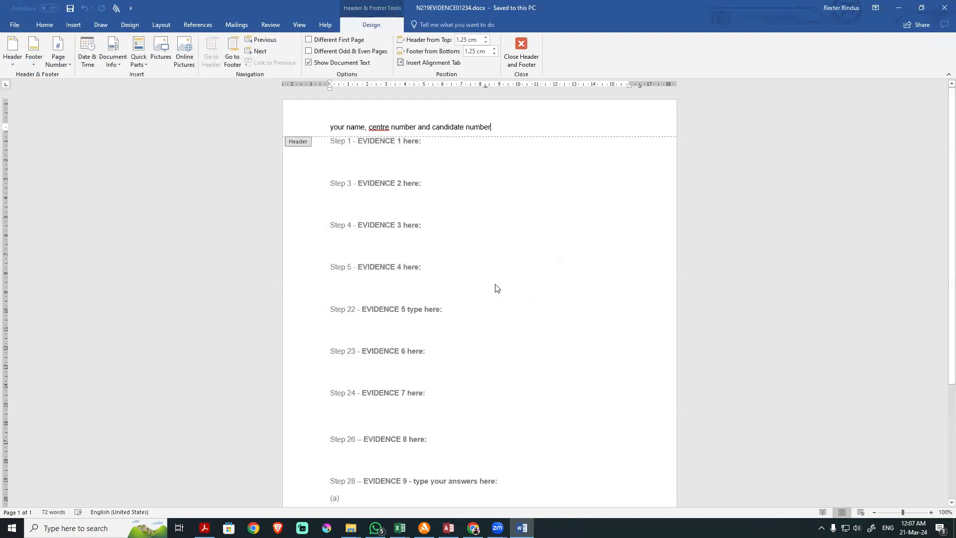
Switch to the question paper in Acrobat and go past Task 2 to the Task 3 – Database import instructions in step 23
key(alt+Tab)
scroll(360, 294, down, 3)
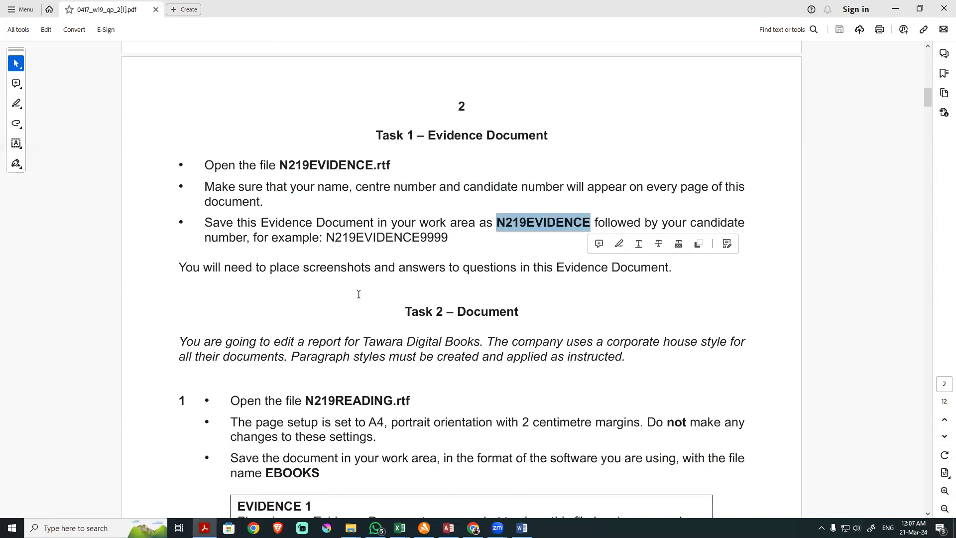
drag(226, 271, 319, 333)
scroll(321, 337, down, 11)
scroll(320, 339, down, 20)
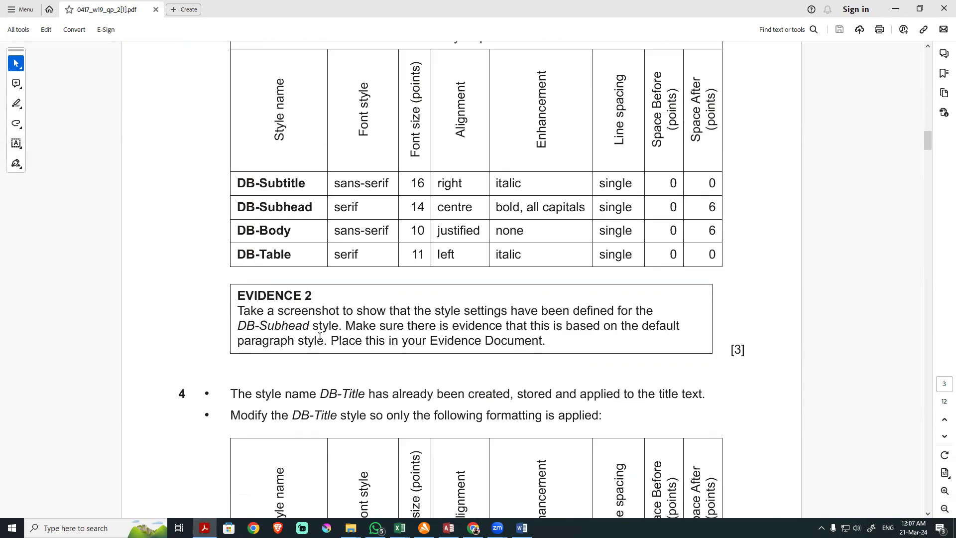
scroll(318, 331, down, 15)
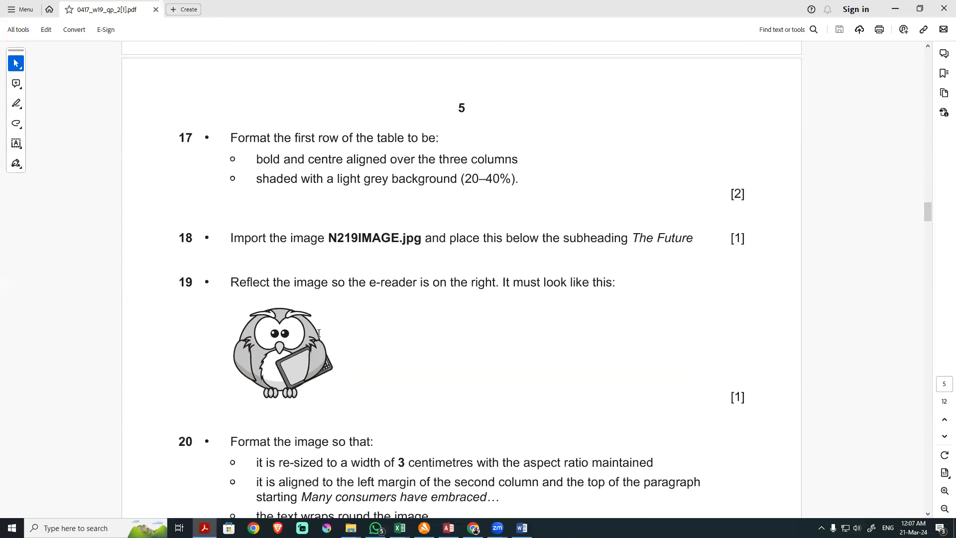
scroll(322, 319, down, 10)
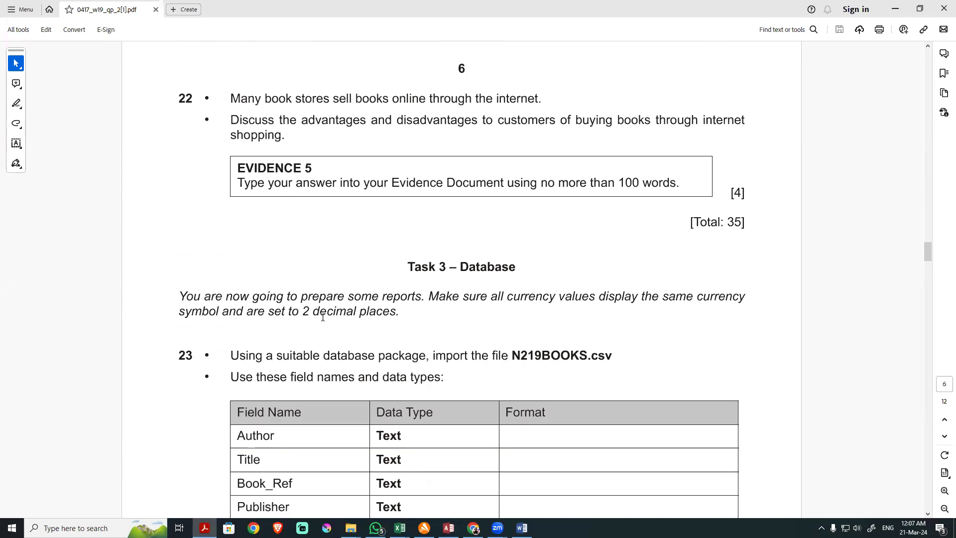
scroll(322, 317, down, 3)
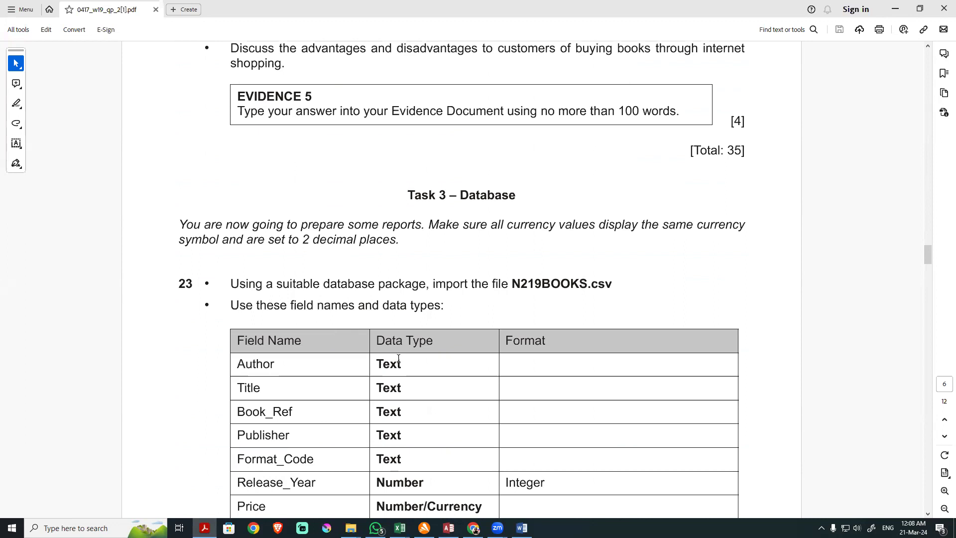
Close leftover programs that are not needed, including the June2022-P21 database in Access
right_click(423, 528)
click(414, 507)
click(424, 527)
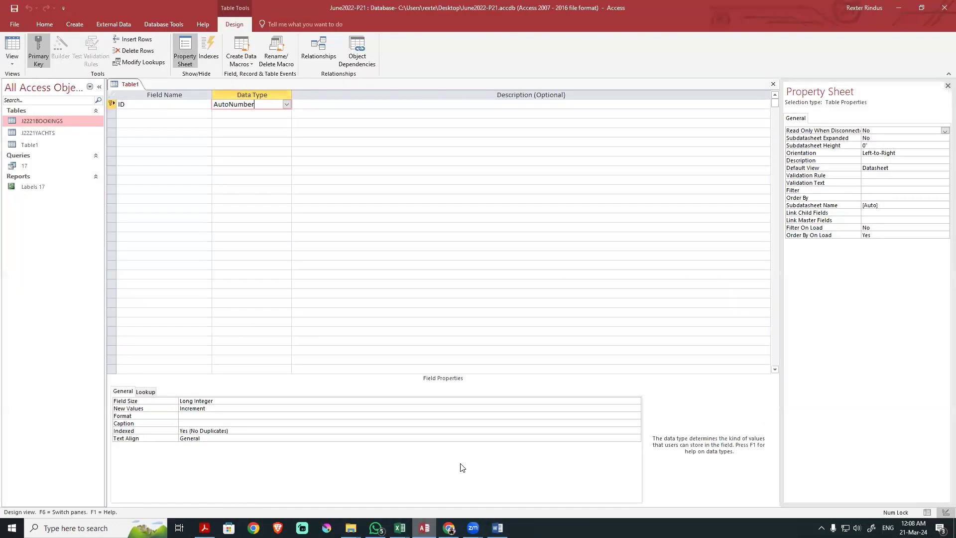
click(944, 8)
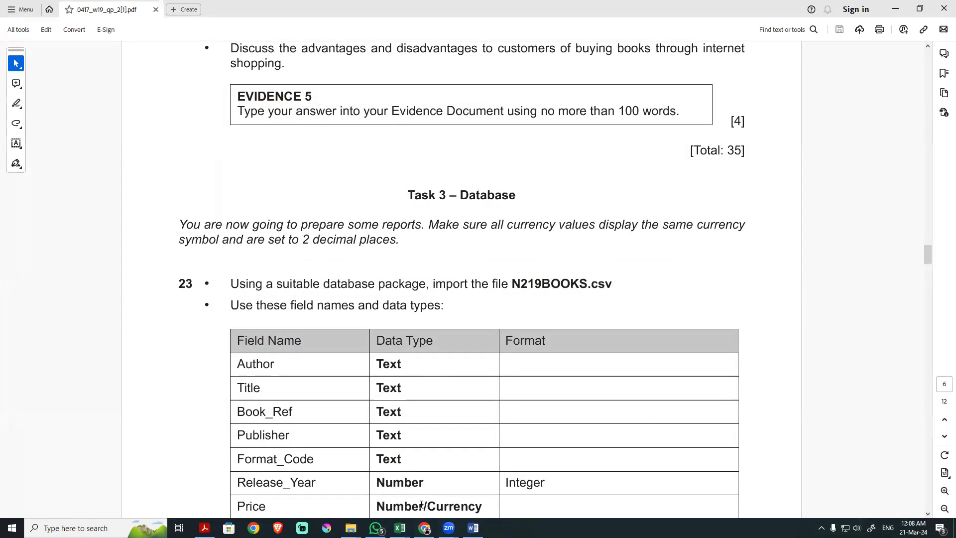
click(473, 528)
click(473, 528)
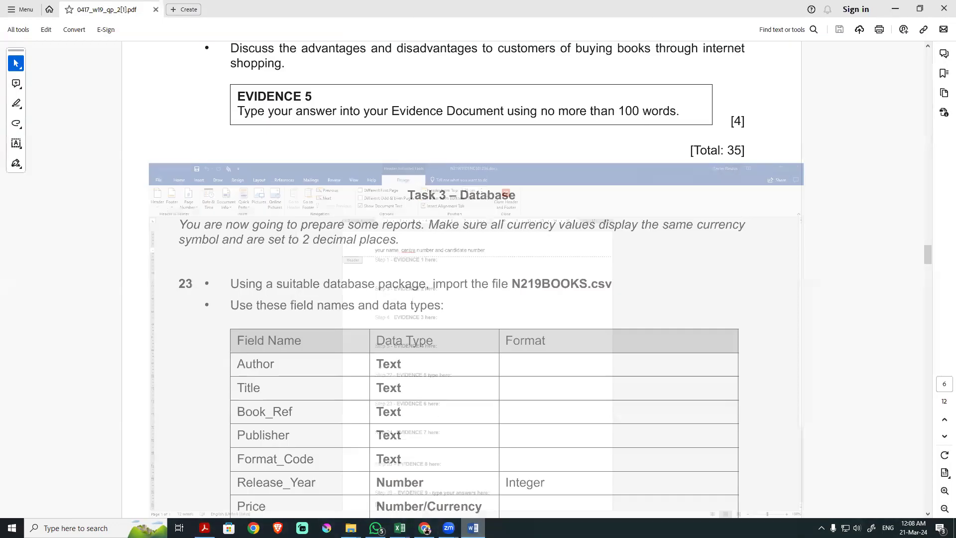
click(399, 528)
right_click(397, 523)
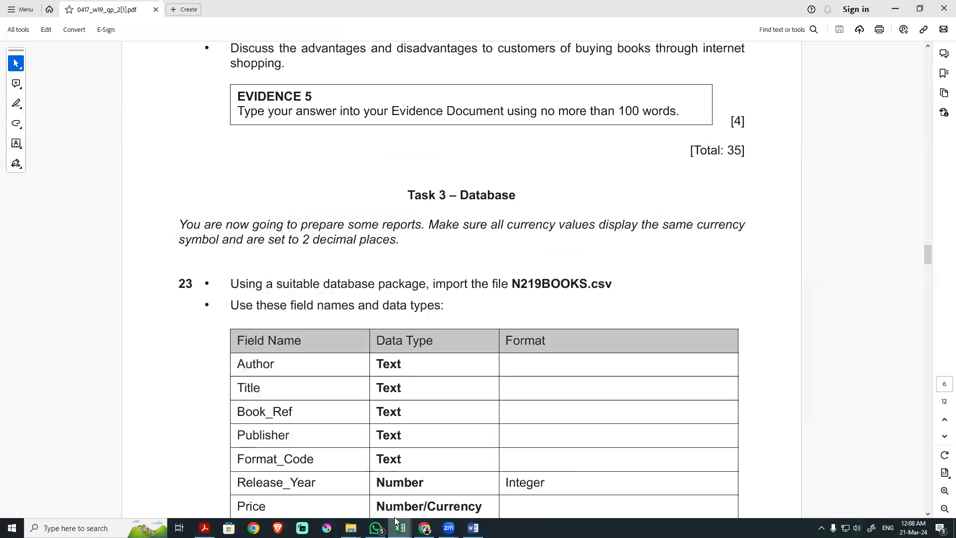
click(384, 505)
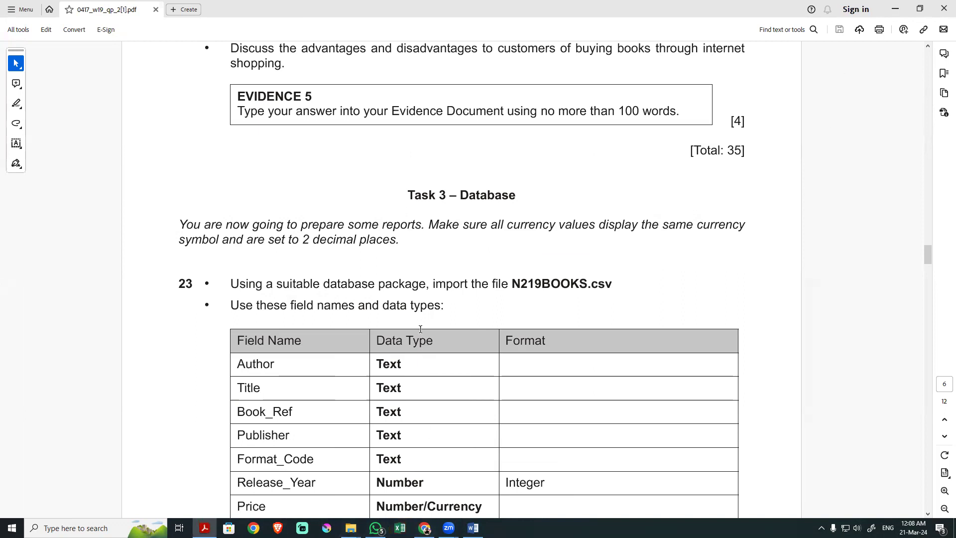
Start Access, create a blank database named Nov2019 and close its empty starter table
mouse_move(351, 528)
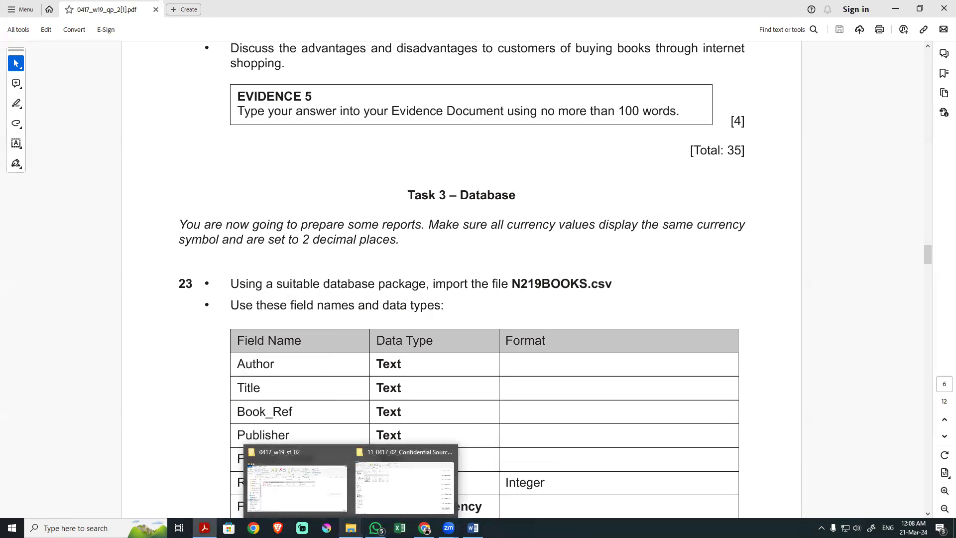
drag(510, 286, 599, 284)
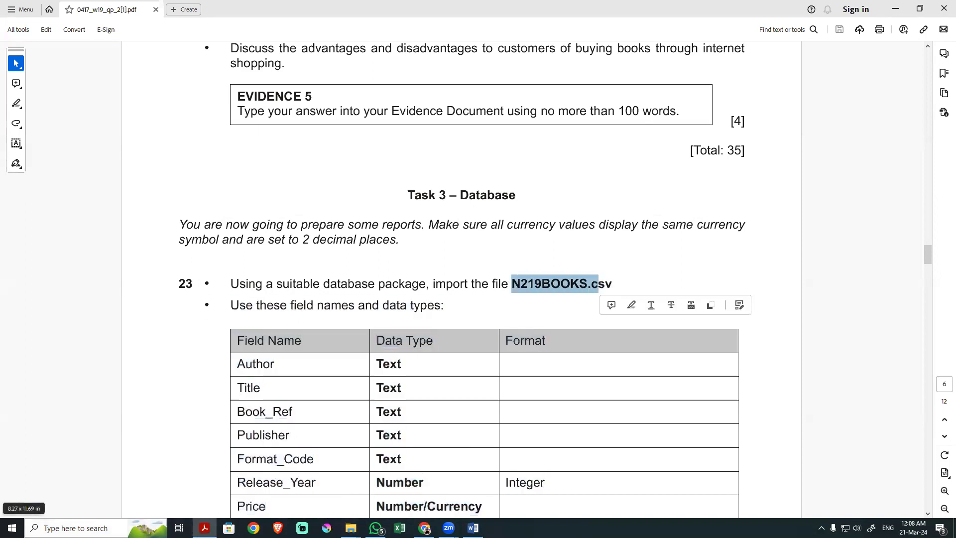
click(95, 528)
text(acc)
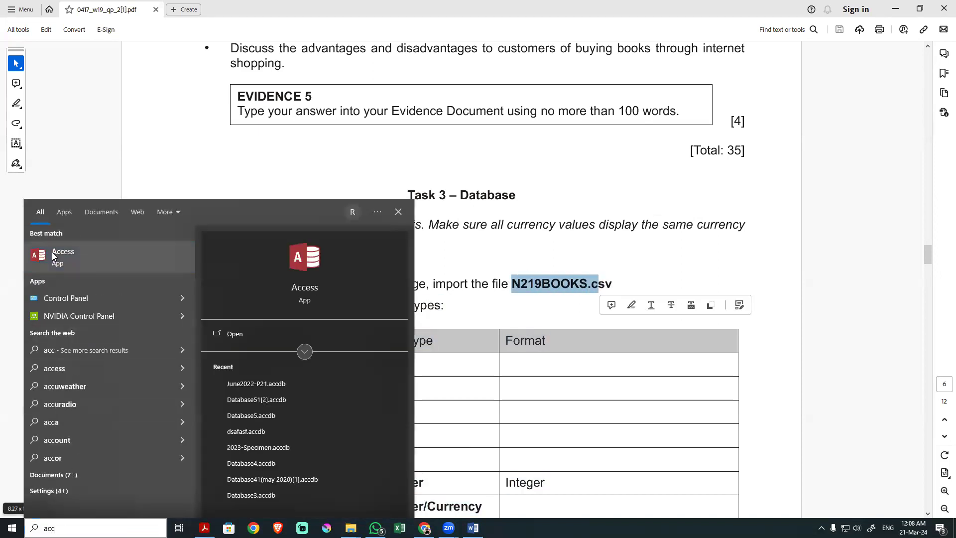
click(51, 252)
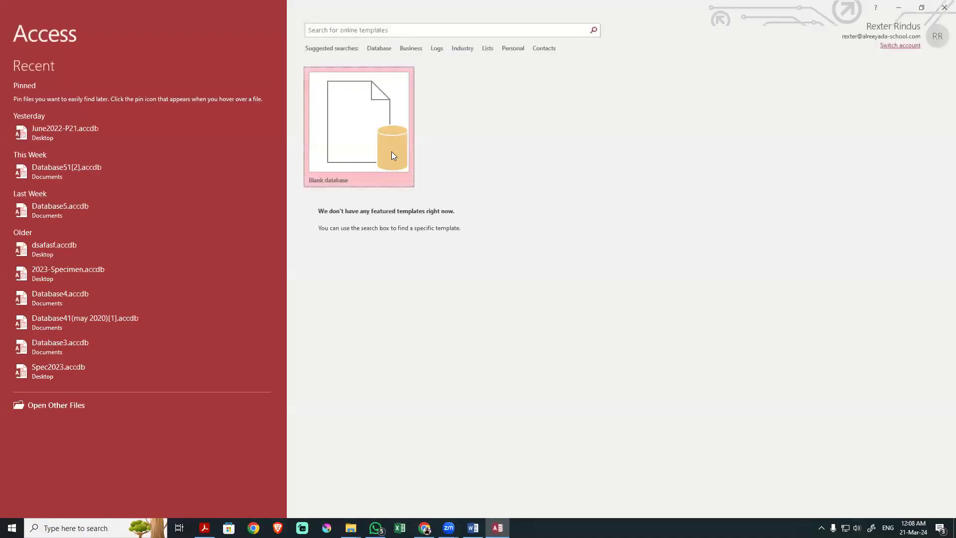
click(360, 130)
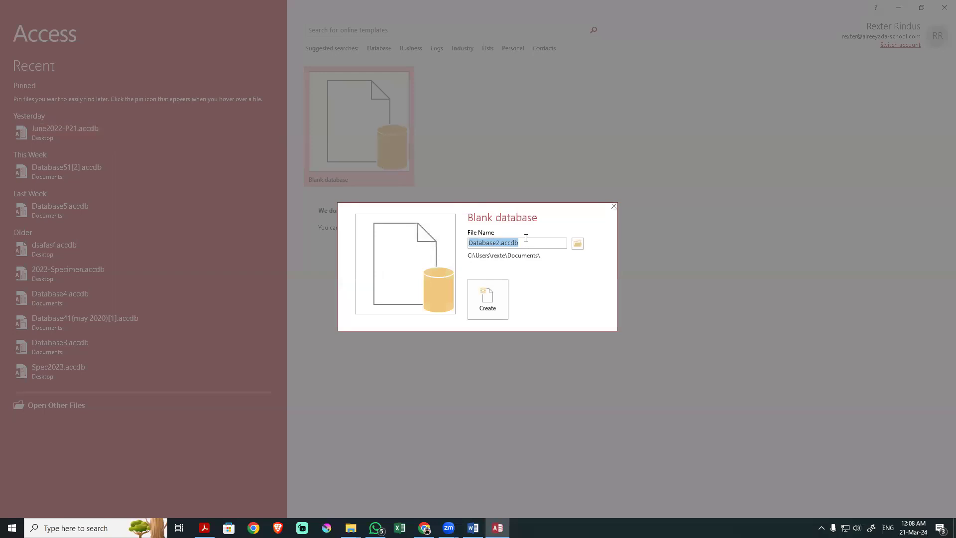
text(Nov2019)
click(493, 292)
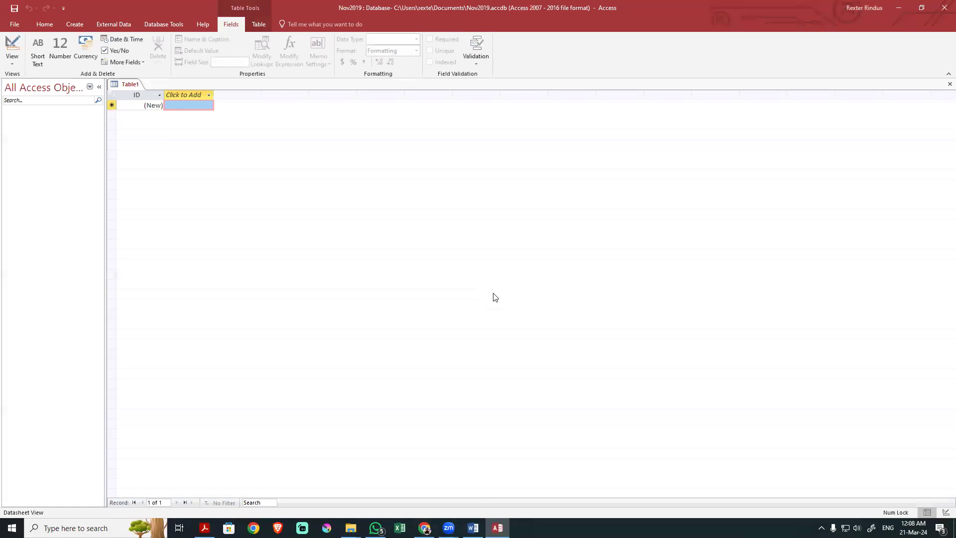
right_click(128, 82)
click(151, 105)
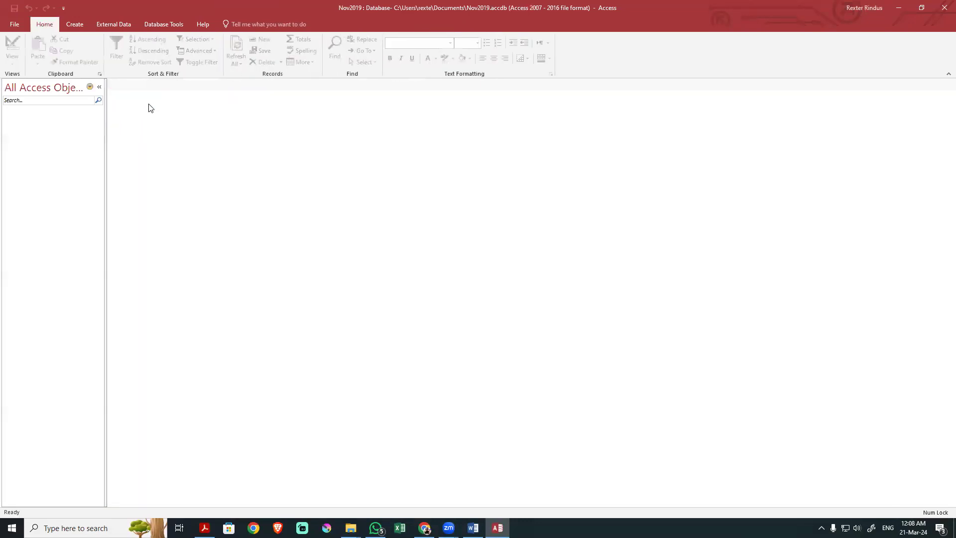
Start a text file import and browse to the 11_0417_02_Confidential Source Files November 2019 folder on the desktop
click(105, 26)
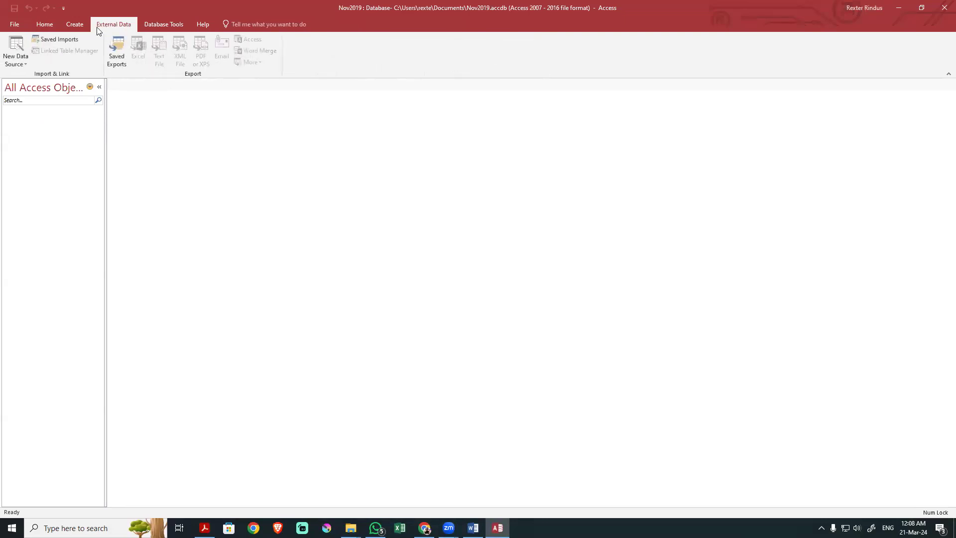
click(20, 64)
mouse_move(52, 80)
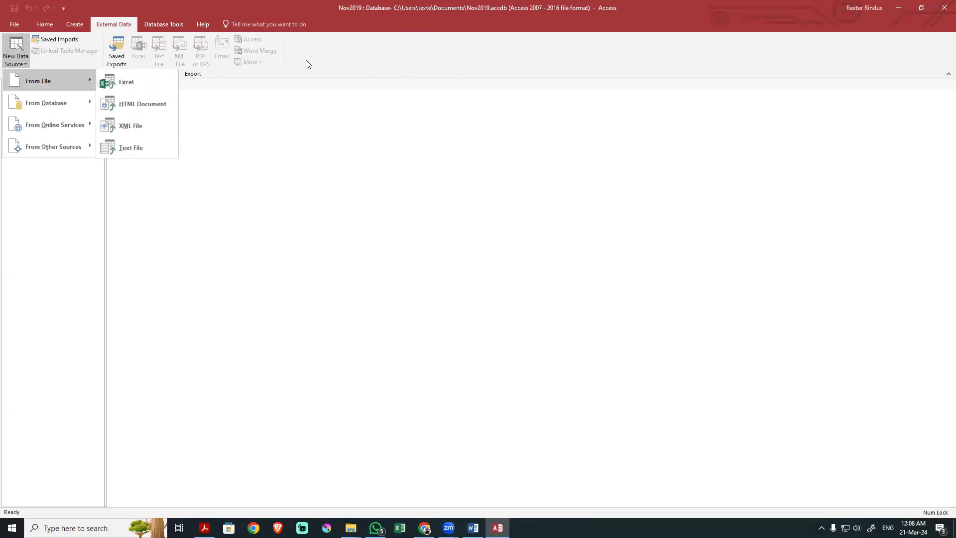
click(130, 148)
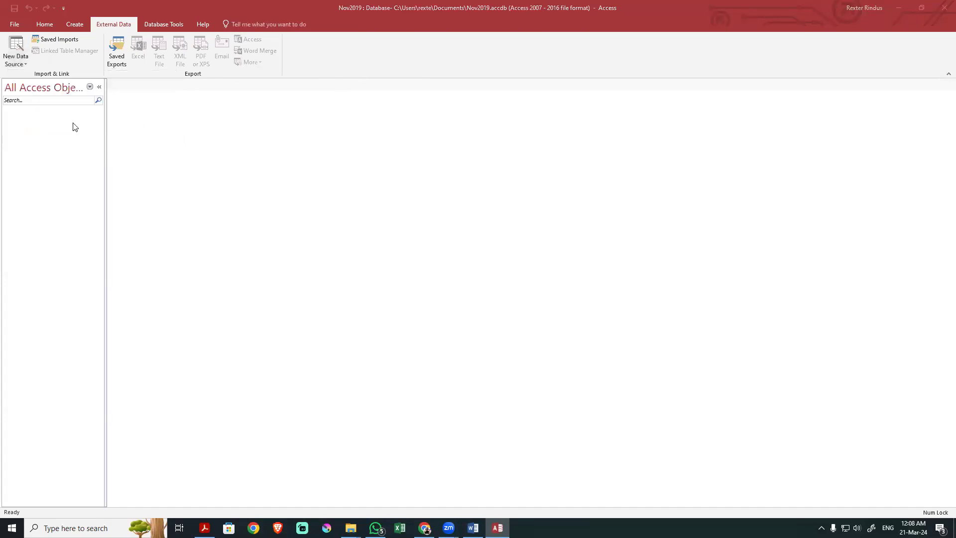
click(17, 64)
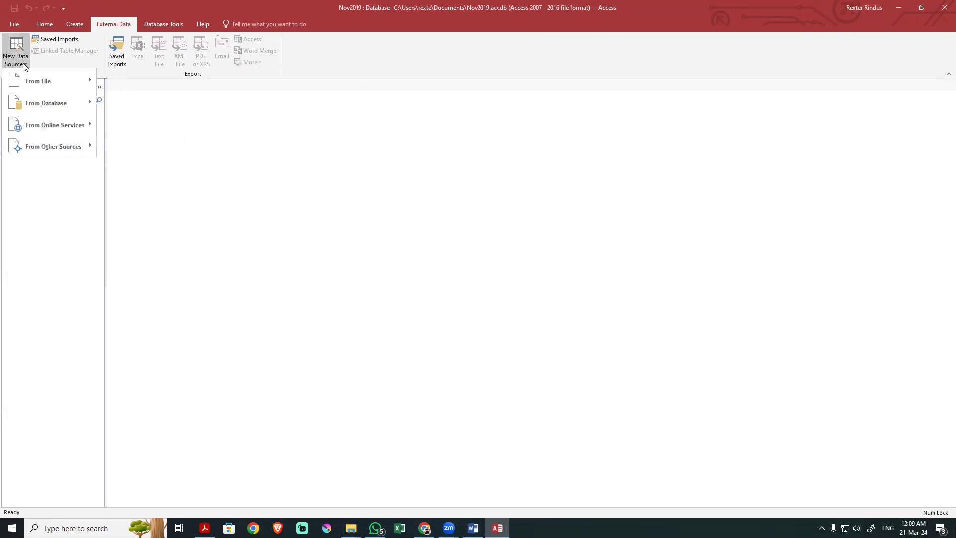
mouse_move(41, 78)
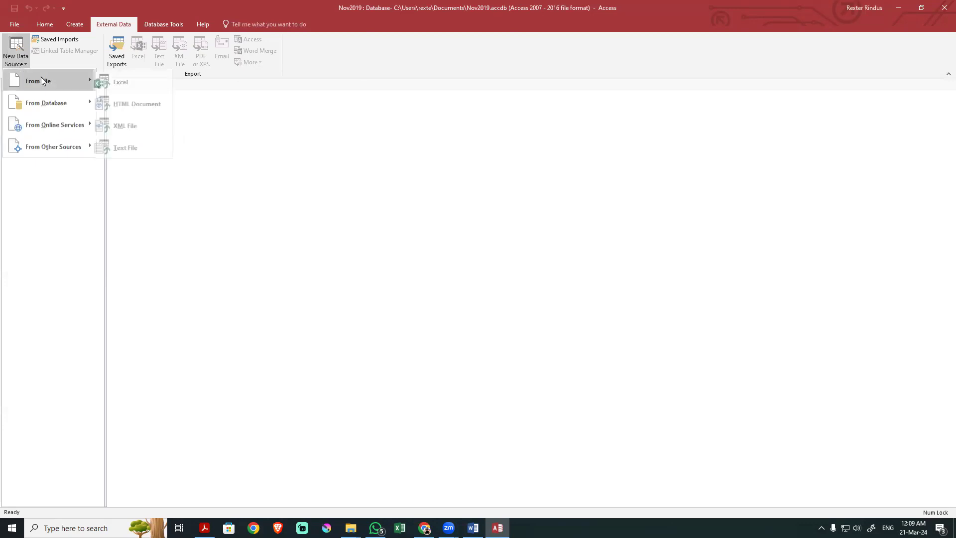
click(143, 147)
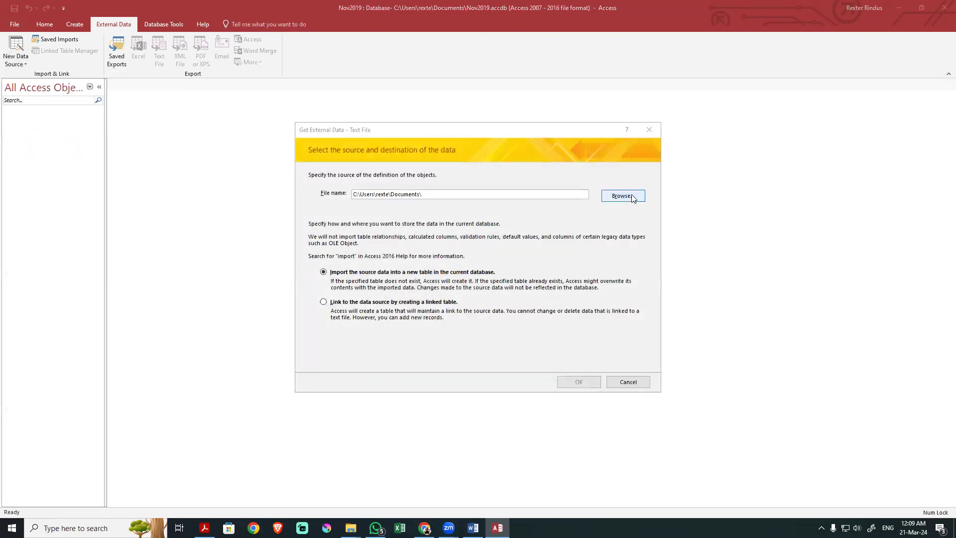
click(621, 196)
click(342, 219)
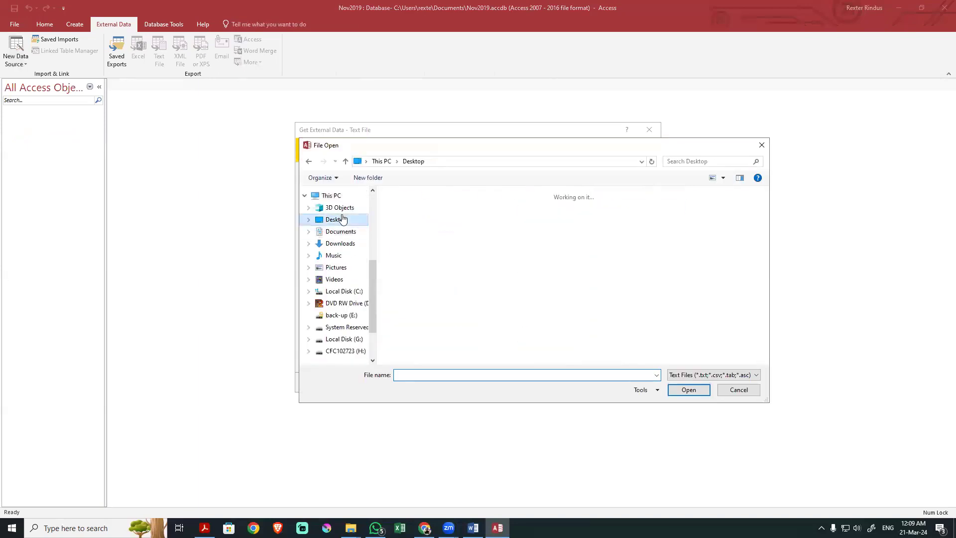
double_click(412, 219)
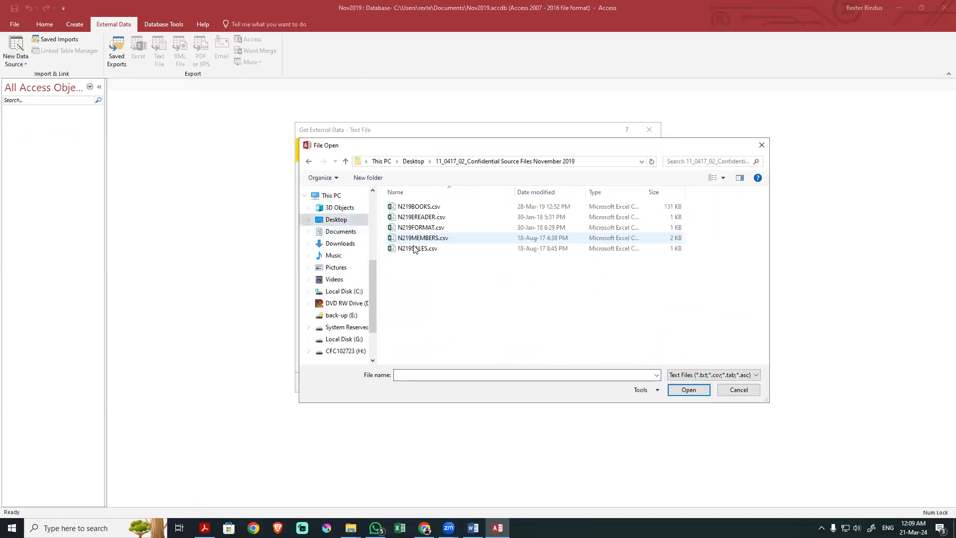
Check the required file name in the question paper and choose N219BOOKS.csv as the source for a new table in Access
click(204, 528)
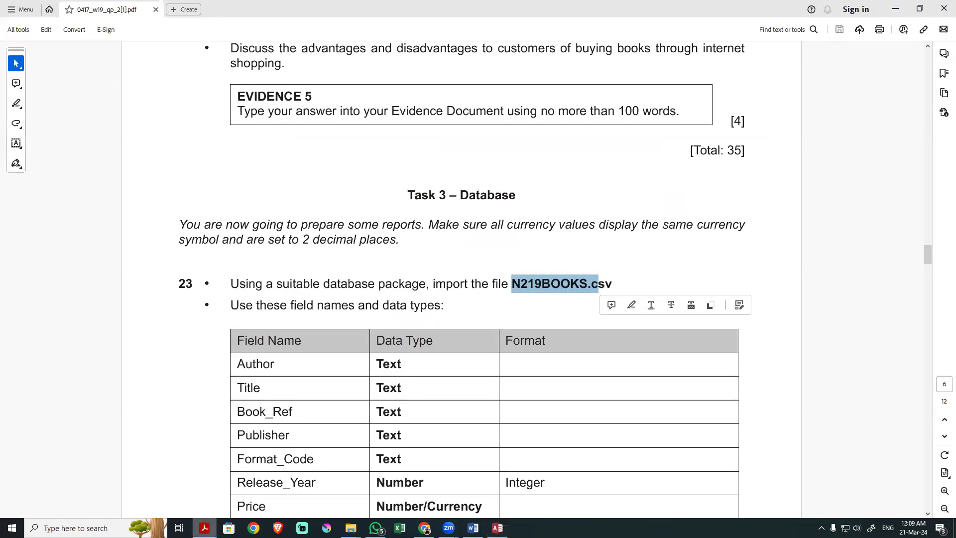
key(alt+Tab)
click(413, 207)
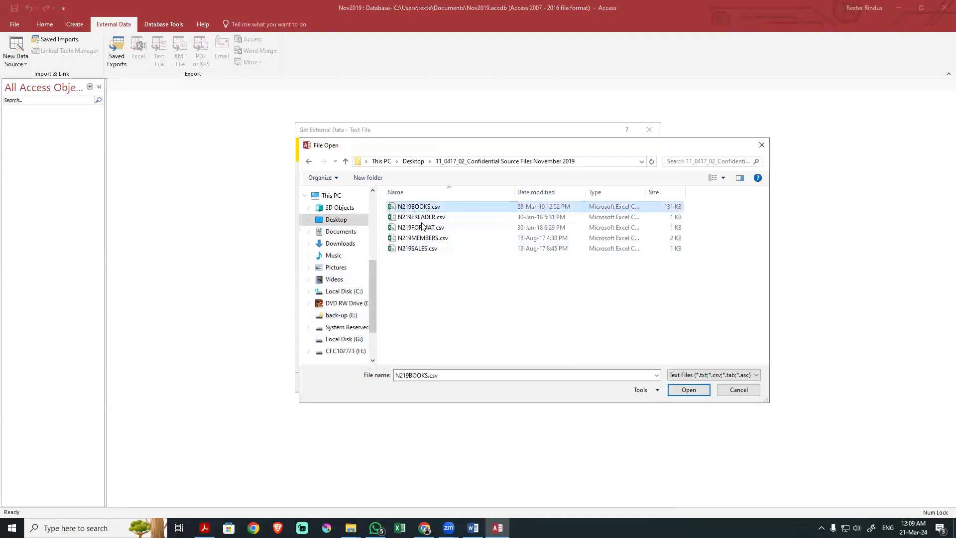
click(691, 390)
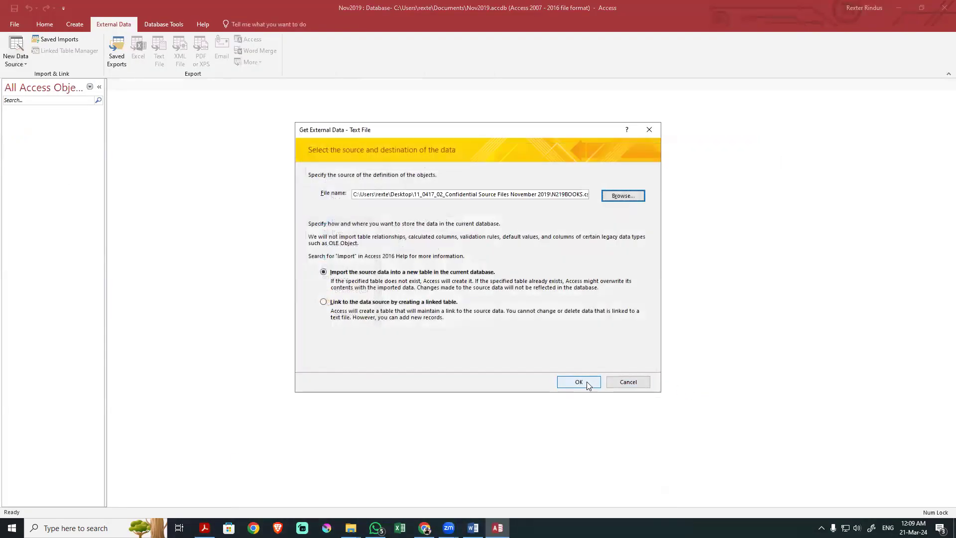
click(588, 385)
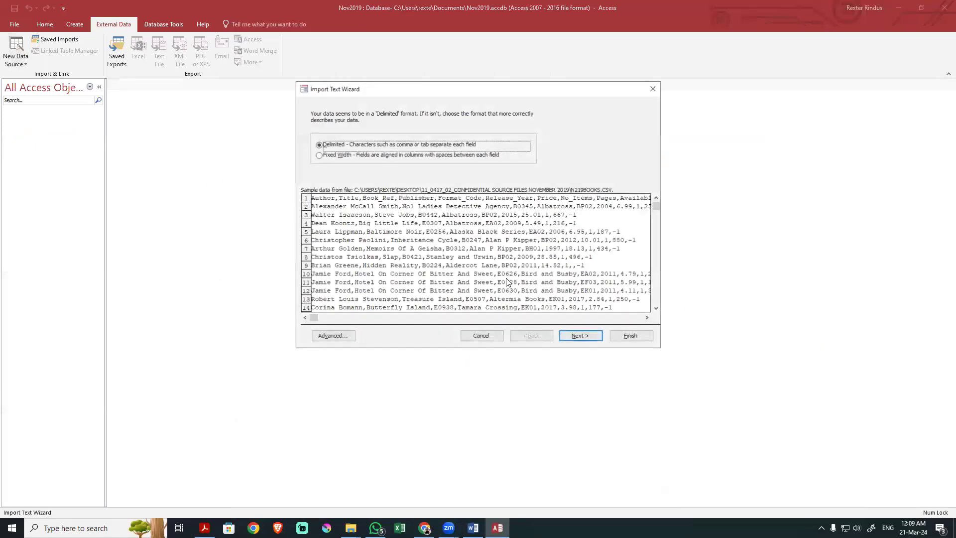
Accept the comma-delimited format for the import and mark the first row as containing field names
click(566, 336)
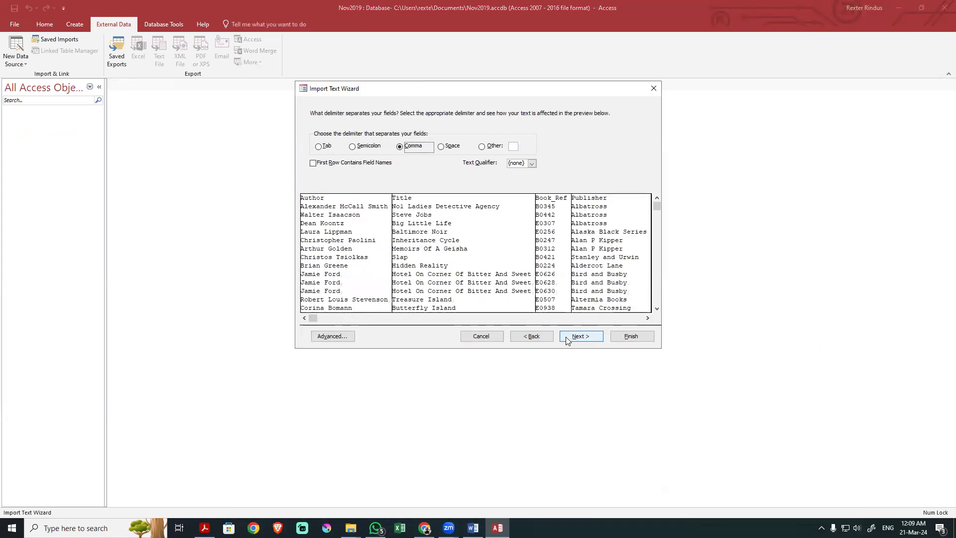
click(312, 163)
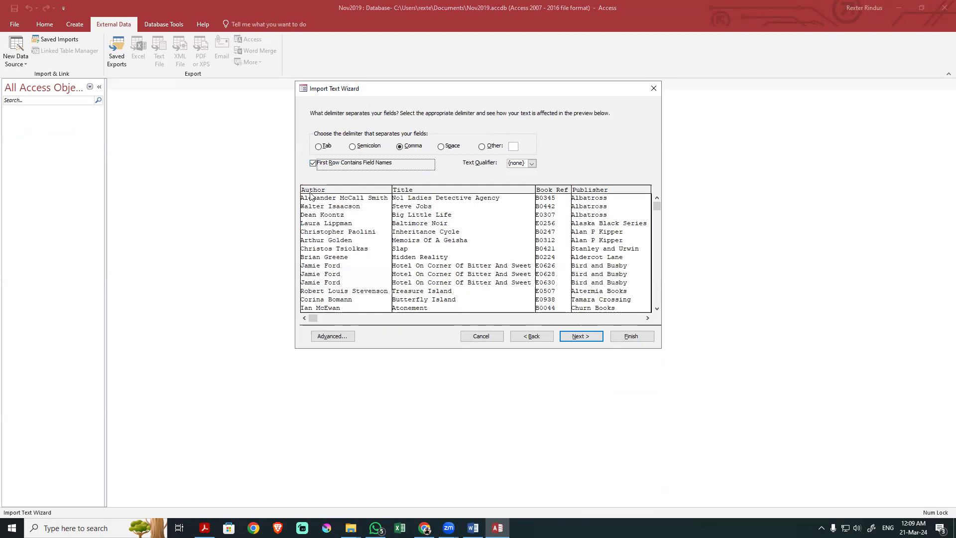
click(580, 336)
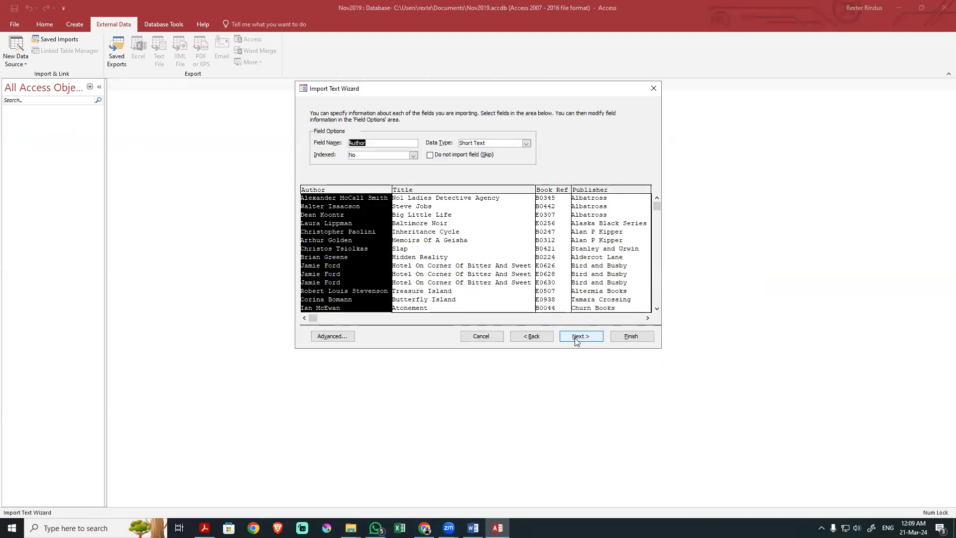
Open the advanced import specification and check the text fields and Release_Year against the data types in the question paper
click(332, 336)
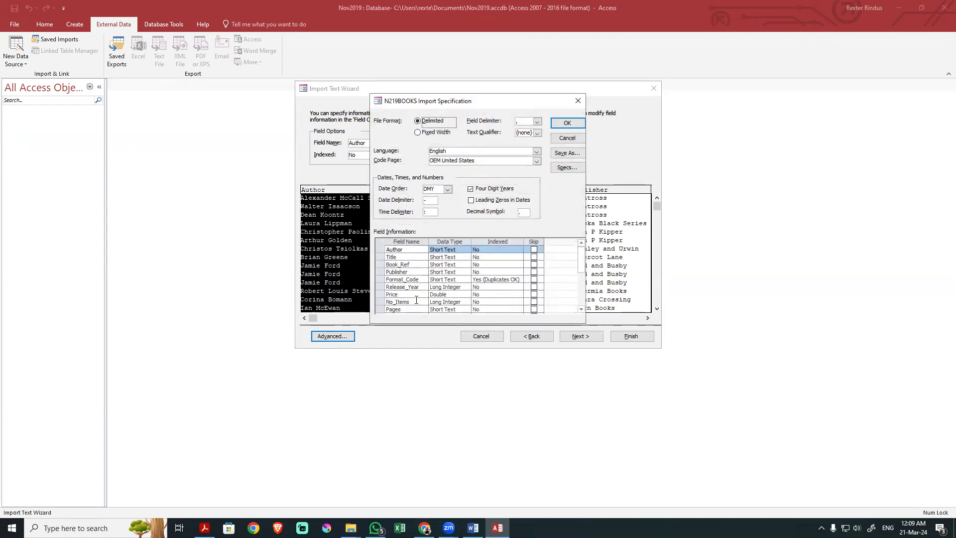
click(204, 528)
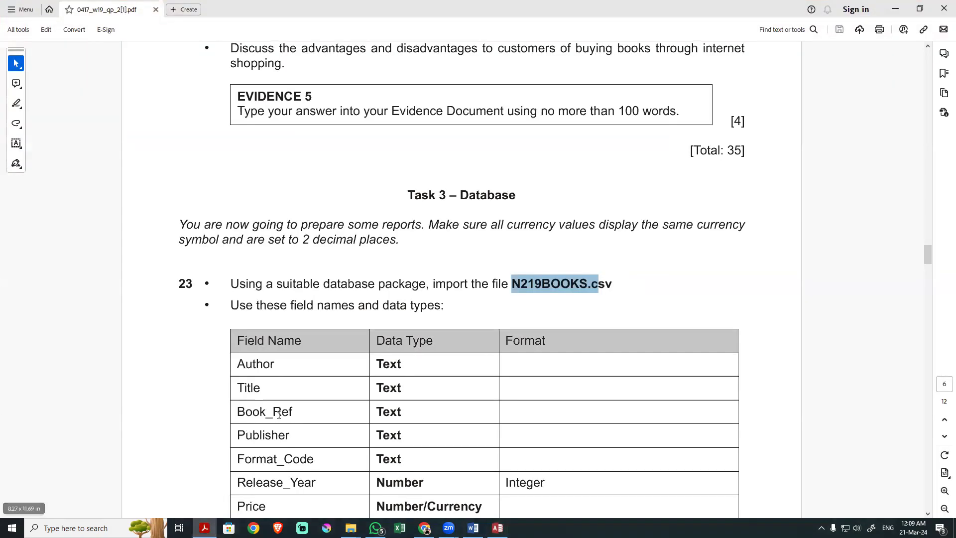
scroll(298, 424, down, 2)
drag(377, 219, 392, 335)
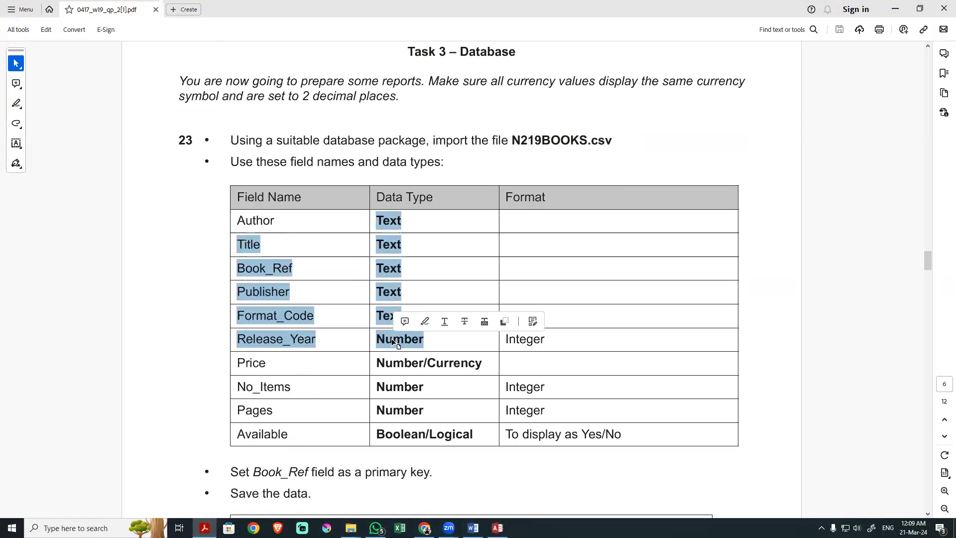
key(alt+Tab)
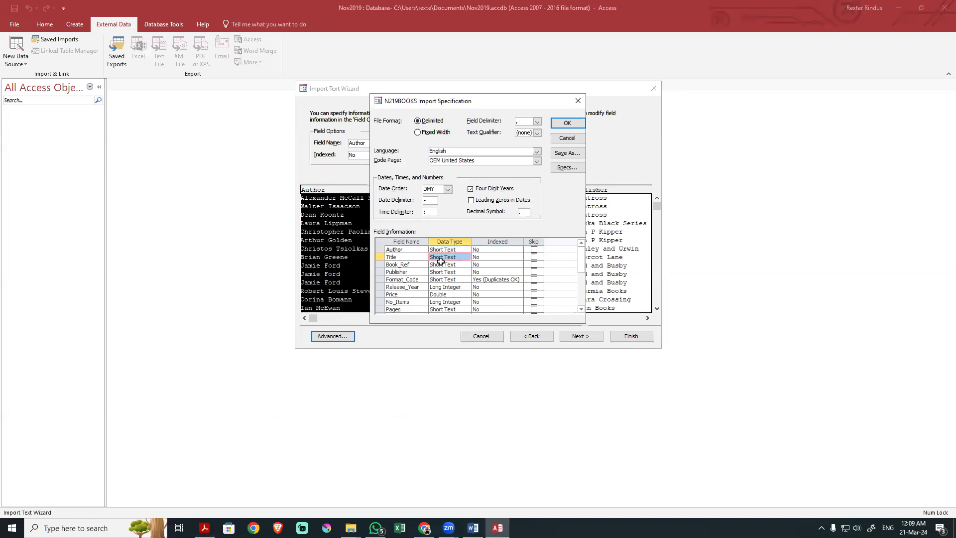
click(440, 279)
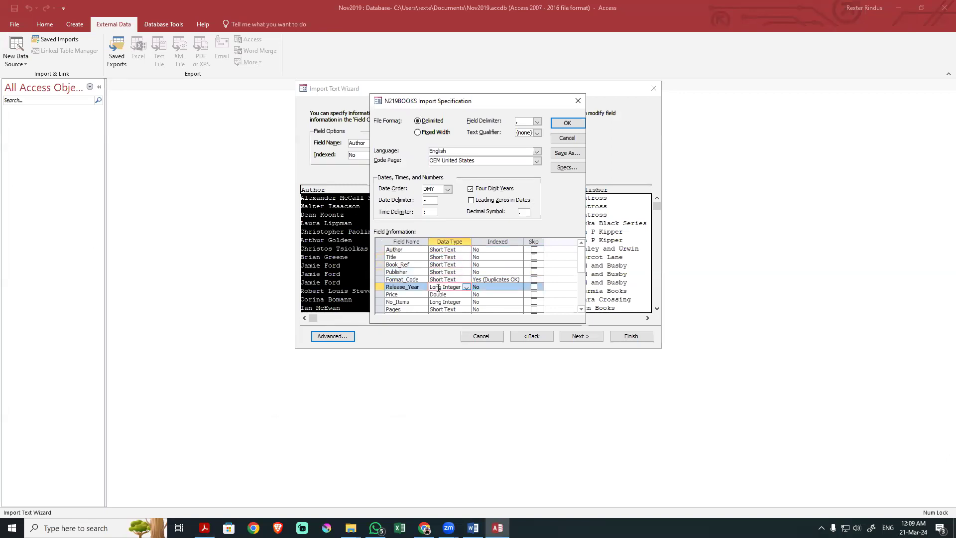
key(alt+Tab)
drag(507, 338, 533, 337)
key(alt+Tab)
Check the required data type for Price in the question paper and set that field to Currency in the import specification
key(alt+Tab)
scroll(437, 373, down, 2)
drag(411, 318, 422, 360)
key(alt+Tab)
click(443, 295)
click(467, 294)
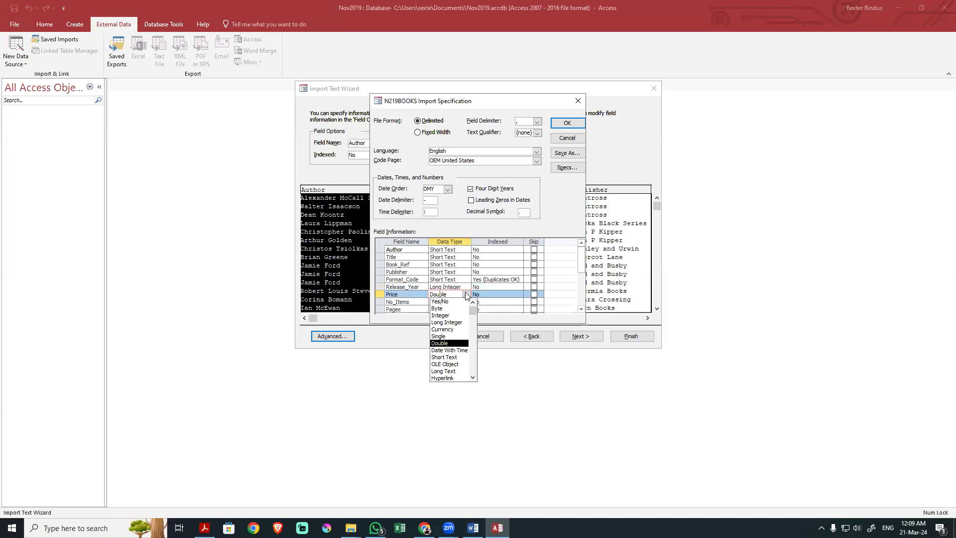
click(441, 329)
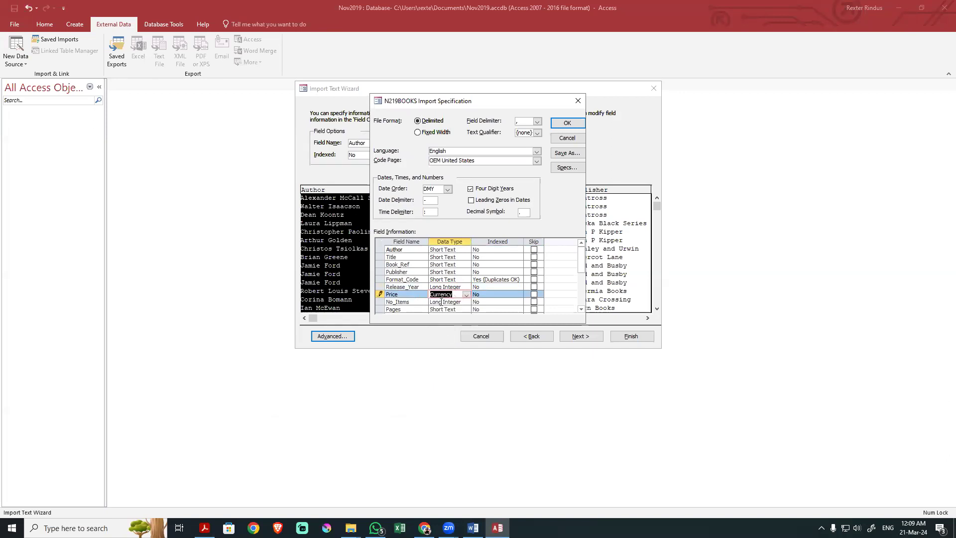
Check No_Items and Pages against the question paper and set the data type of Pages to Long Integer
scroll(441, 301, down, 2)
click(440, 265)
key(alt+Tab)
drag(393, 361, 409, 362)
key(alt+Tab)
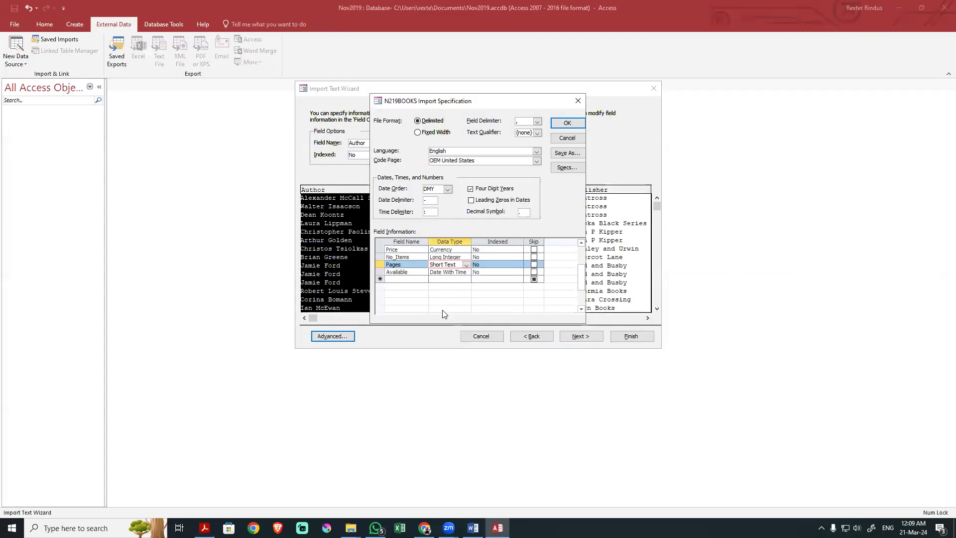
key(alt+Tab)
key(alt+Tab)
click(466, 264)
click(450, 293)
Set the Available field to Yes/No, matching the Boolean/Logical type in the question paper, and accept the import specification
key(alt+Tab)
click(359, 379)
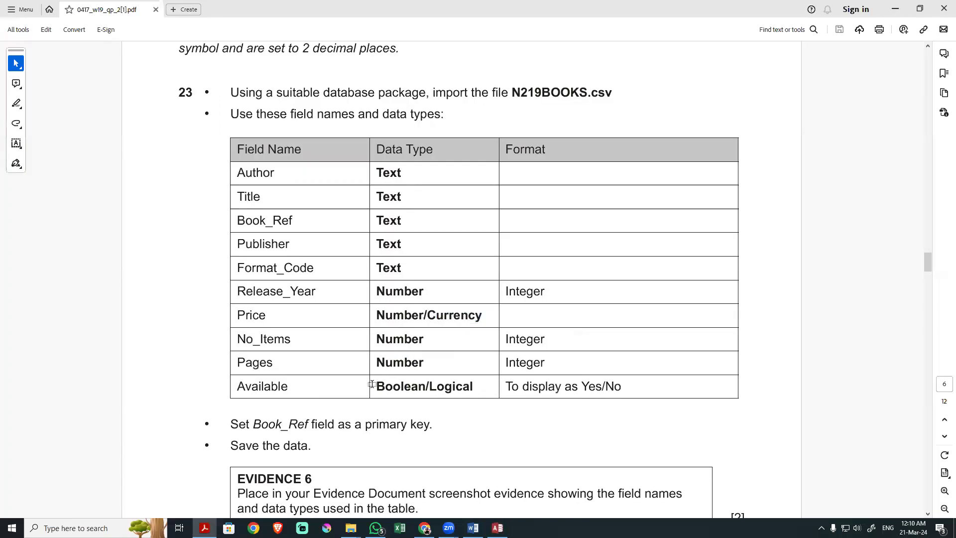
key(alt+Tab)
click(443, 272)
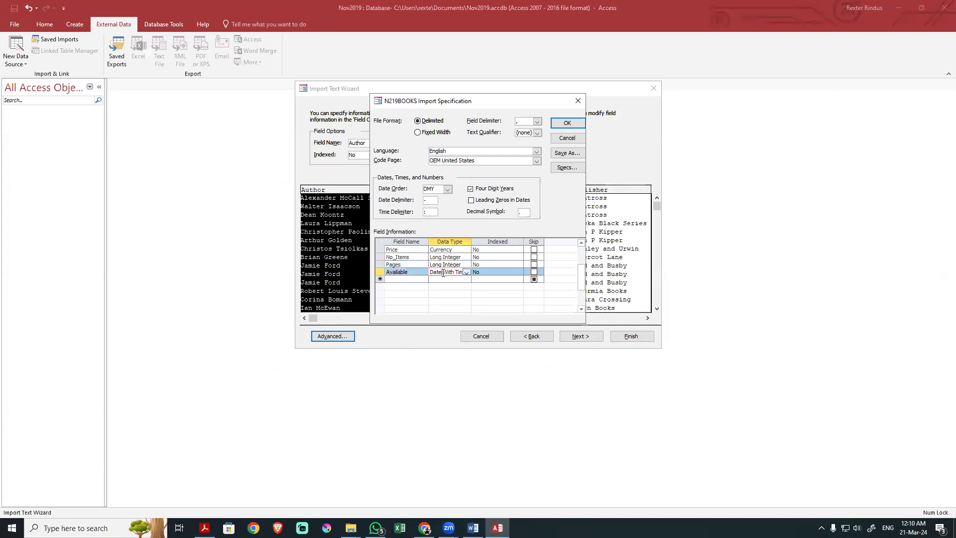
click(466, 272)
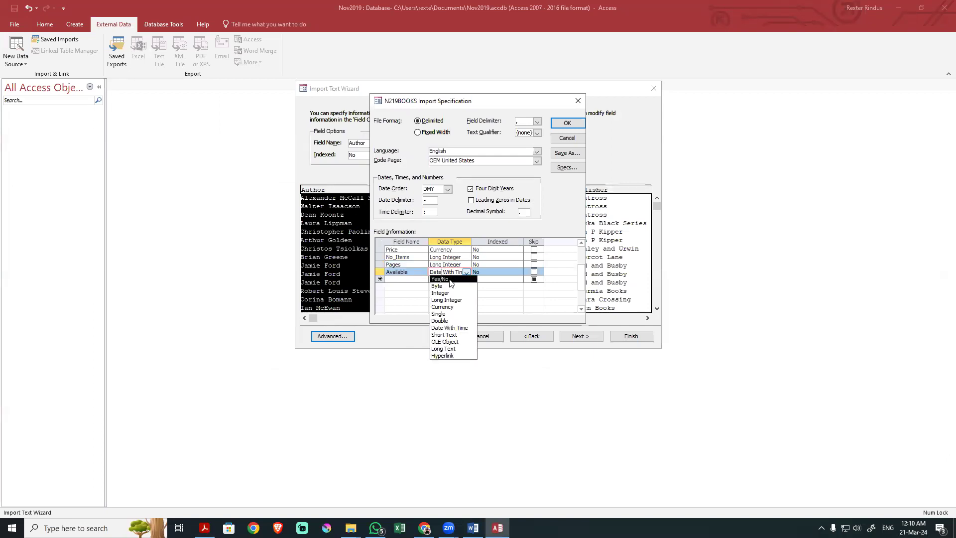
click(449, 279)
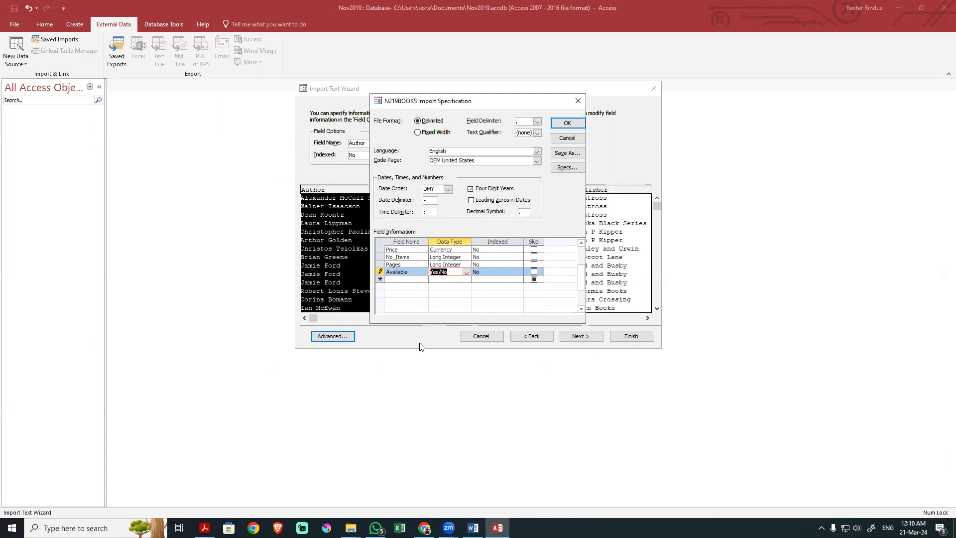
key(alt+Tab)
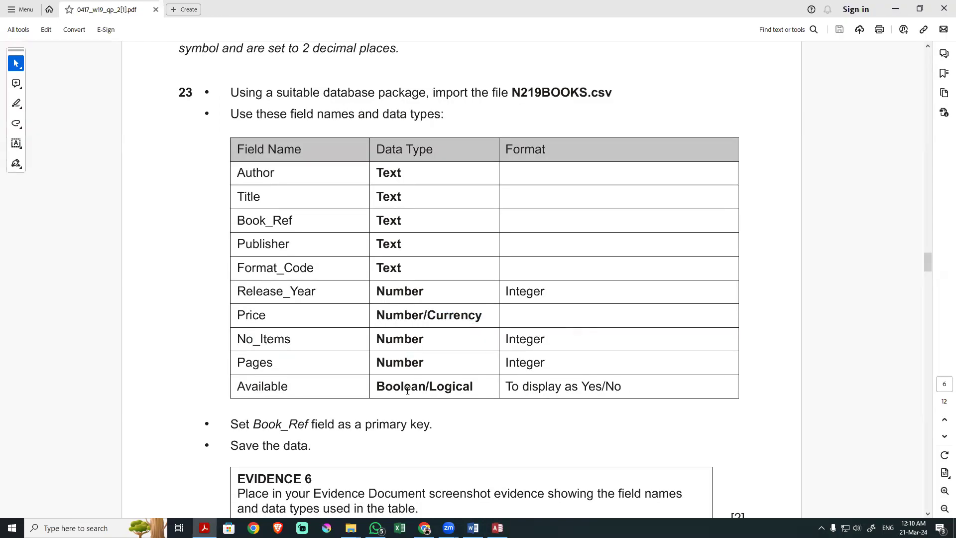
drag(385, 387, 457, 387)
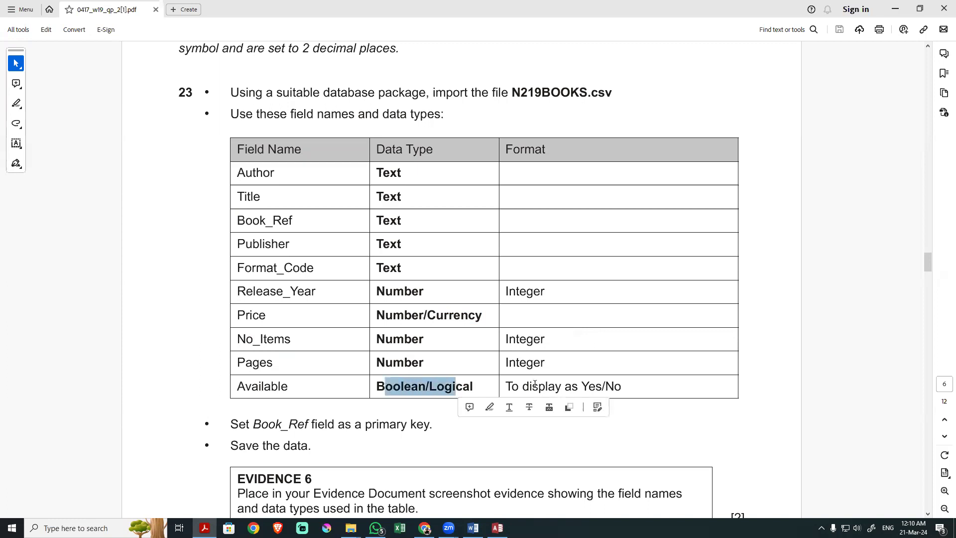
drag(588, 387, 622, 387)
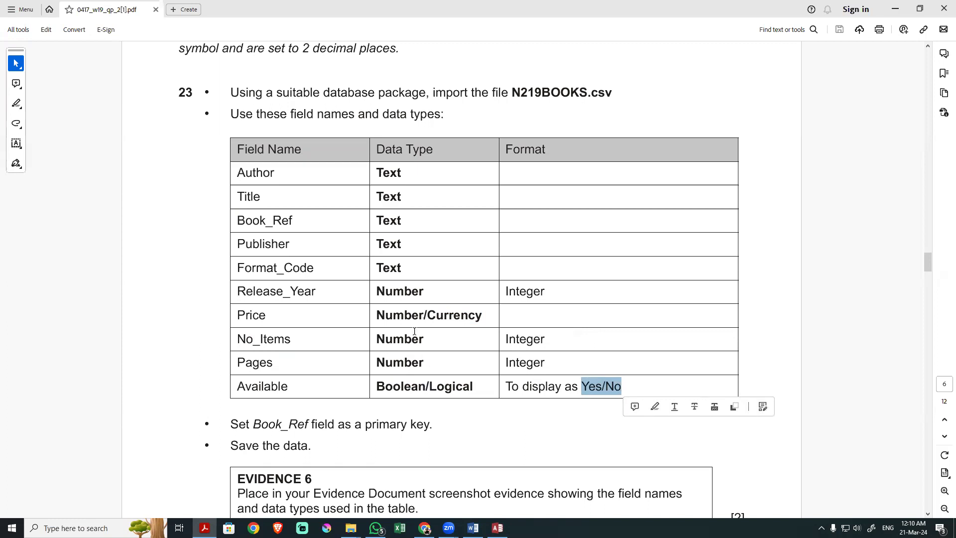
key(alt+Tab)
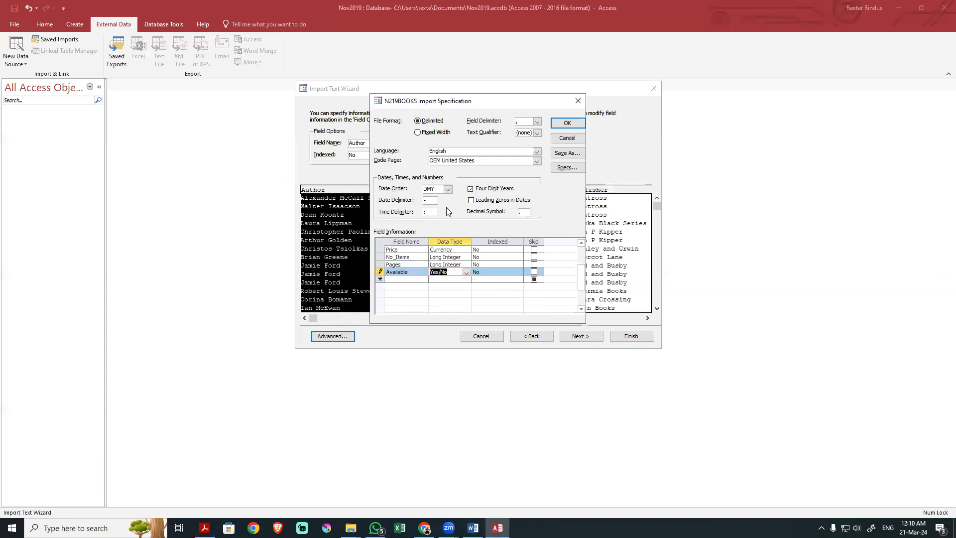
click(560, 122)
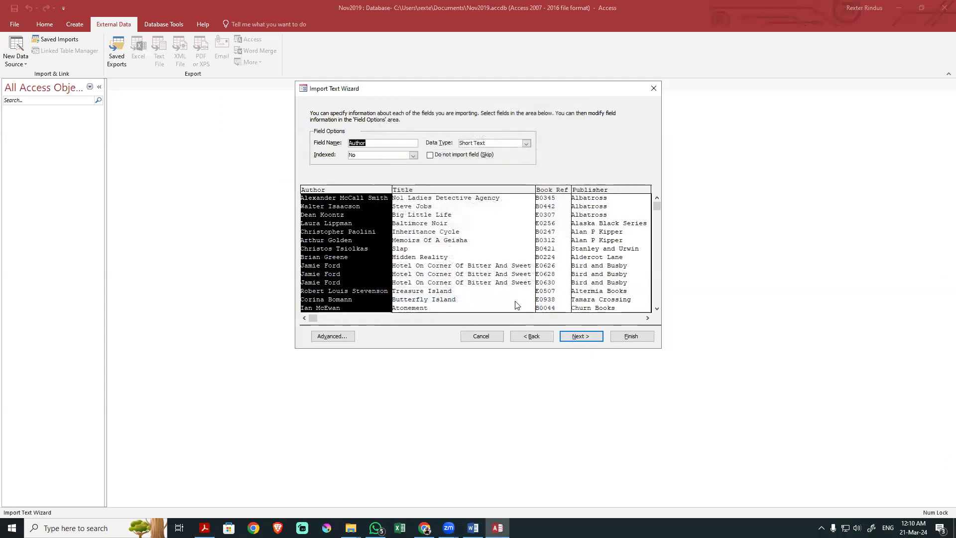
Review all columns in the import preview and recheck the field data types in the import specification
click(647, 318)
drag(647, 317, 647, 318)
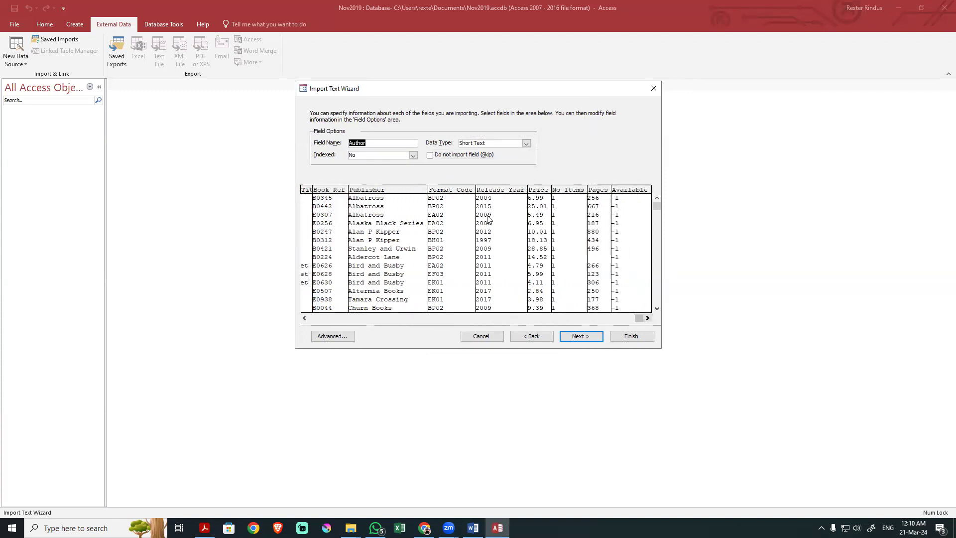
click(352, 318)
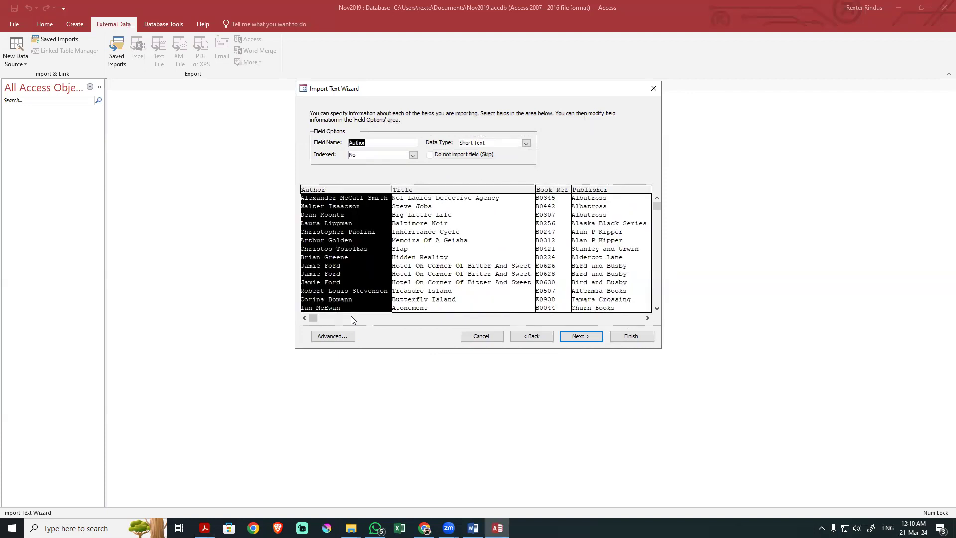
click(332, 336)
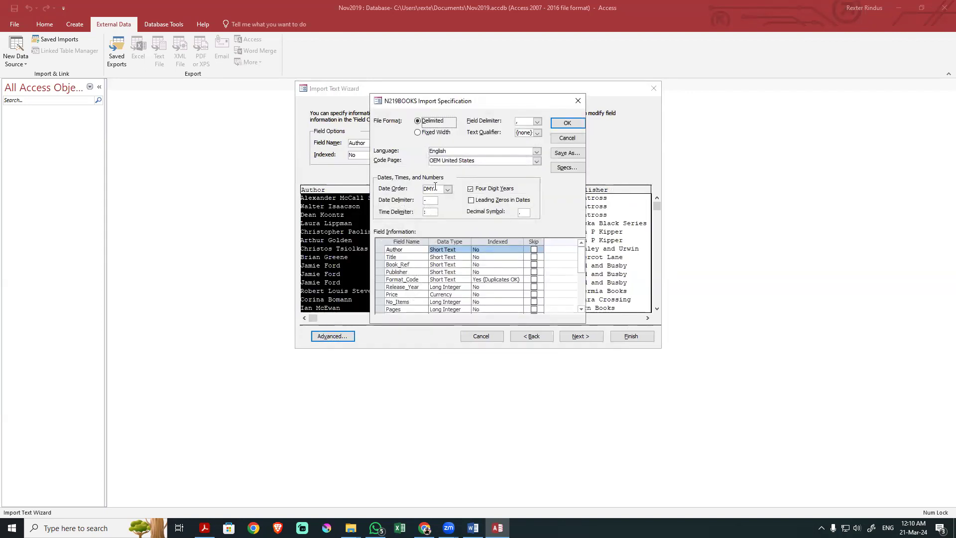
click(558, 124)
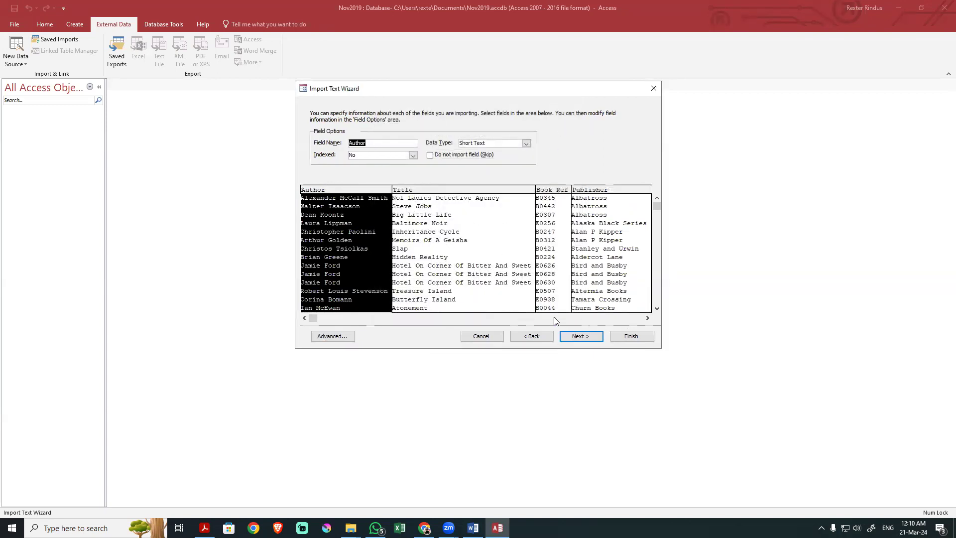
Check the required key field in the question paper and choose Book_Ref as the primary key for the imported table
click(579, 336)
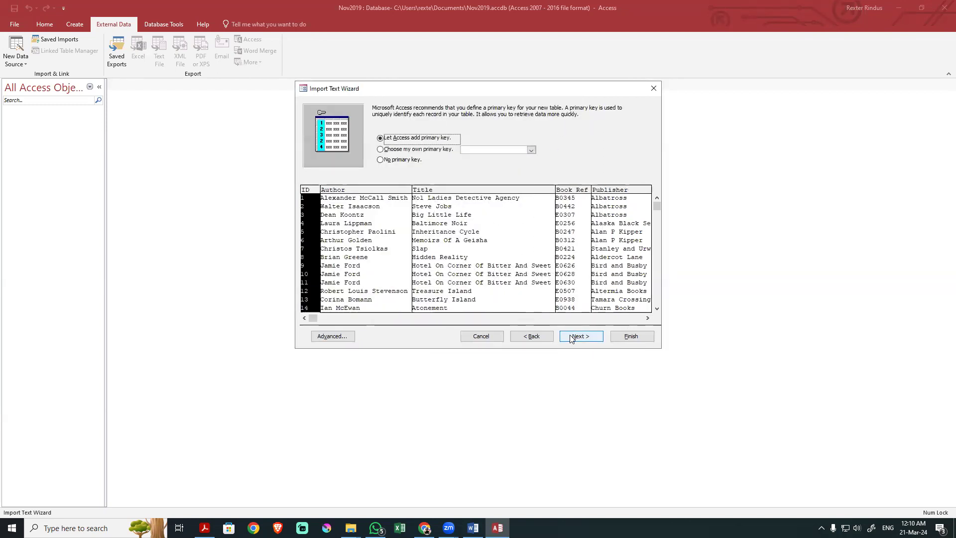
click(433, 152)
key(alt+Tab)
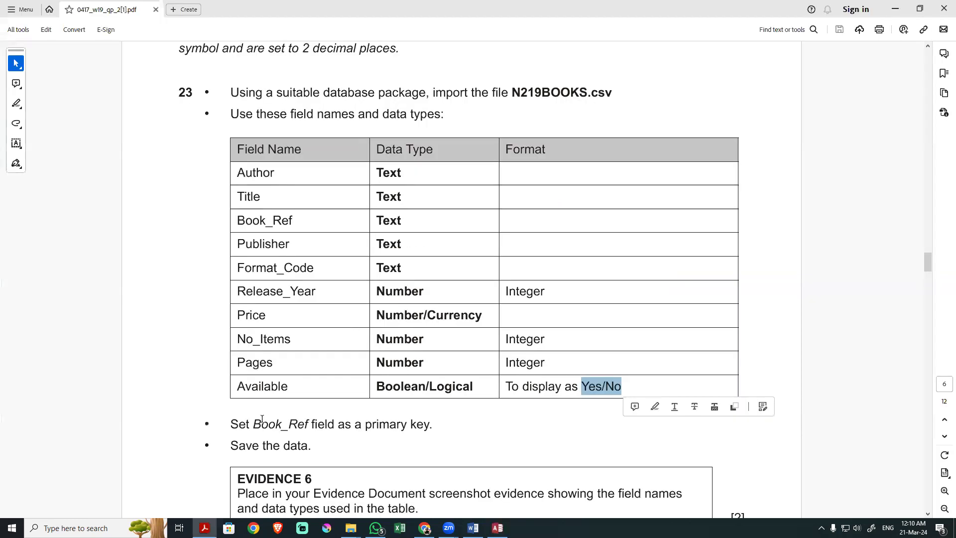
drag(251, 424, 322, 424)
key(alt+Tab)
click(531, 150)
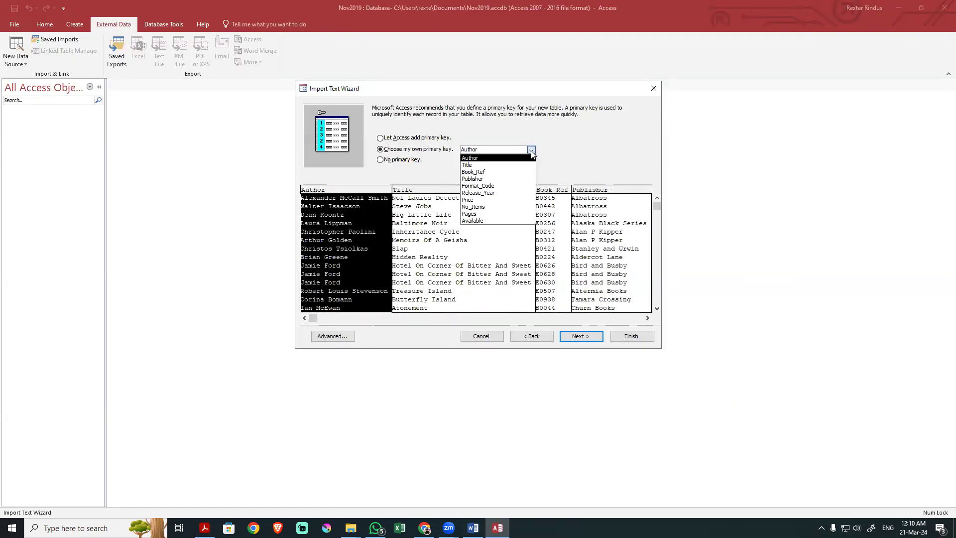
click(522, 171)
click(573, 340)
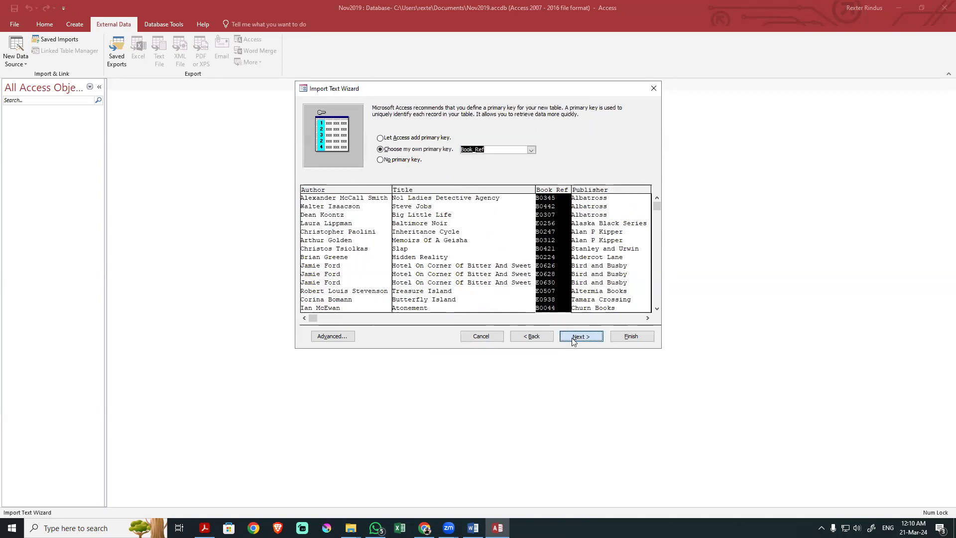
Finish the import into the N219BOOKS table, close the wizard and open the table in Design view
click(638, 337)
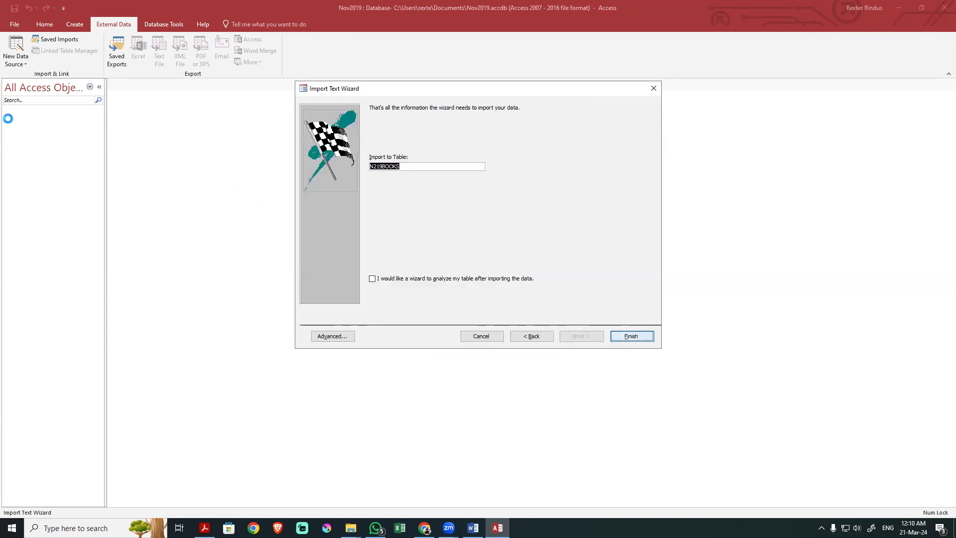
click(615, 389)
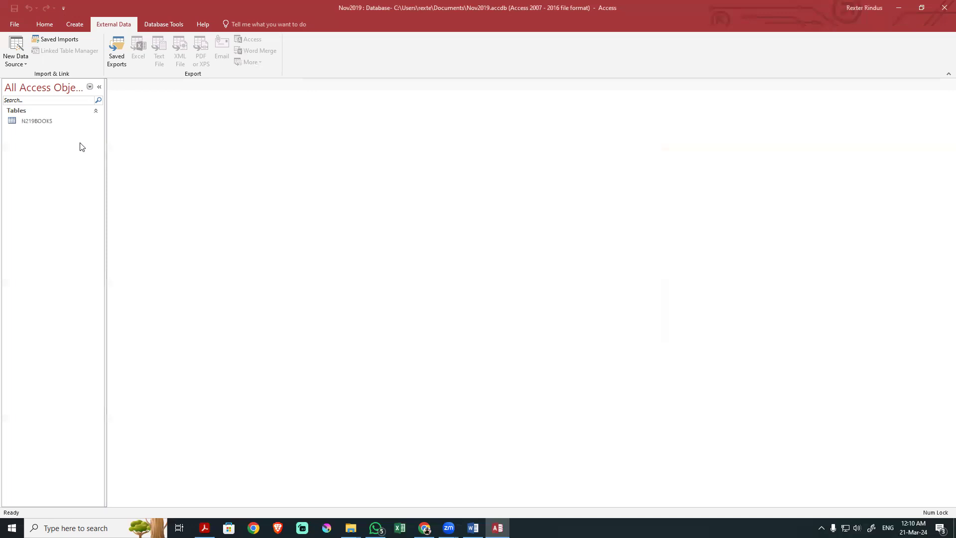
double_click(35, 120)
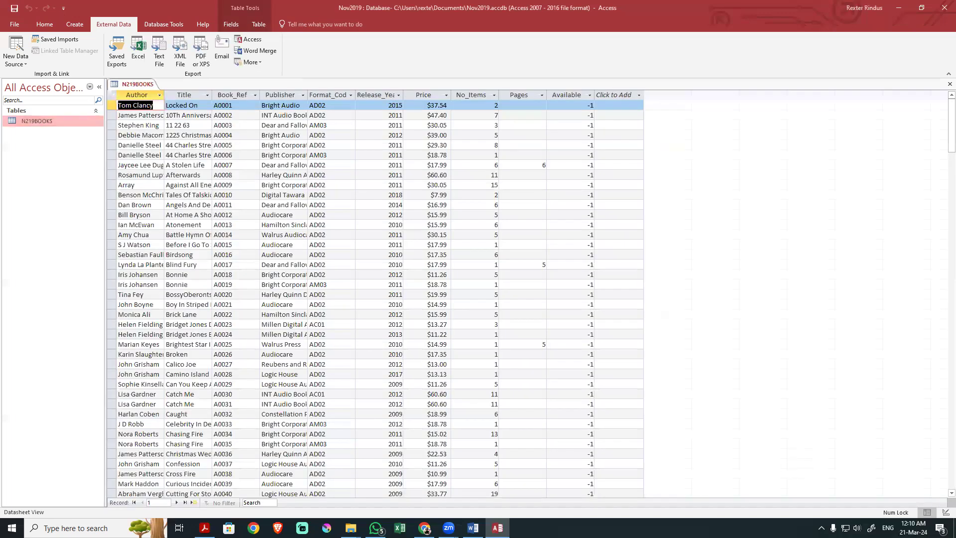
click(945, 512)
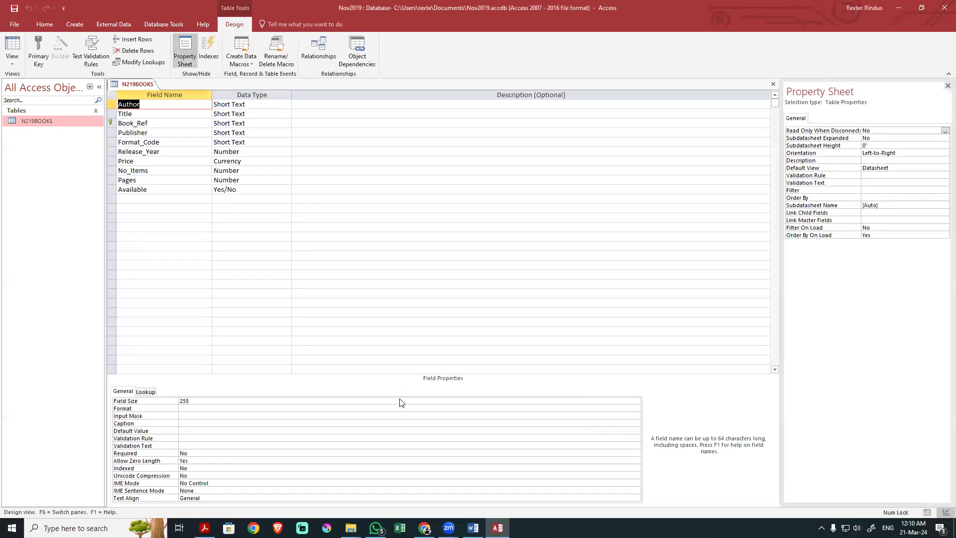
Check the currency format requirement in the question paper and set the Price field's decimal places to 2
key(alt+Tab)
drag(390, 178, 424, 319)
scroll(412, 347, up, 2)
scroll(413, 347, up, 3)
drag(548, 153, 375, 174)
key(alt+Tab)
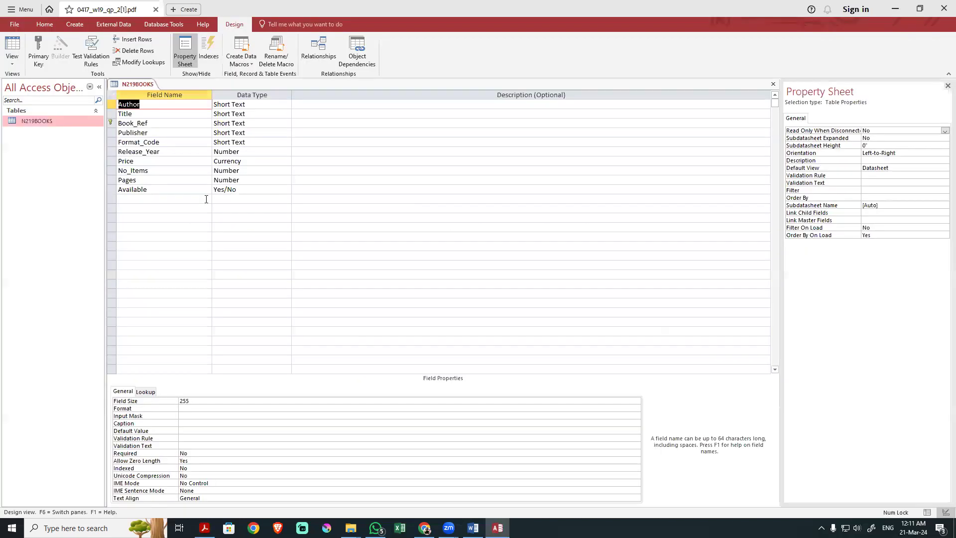
click(137, 160)
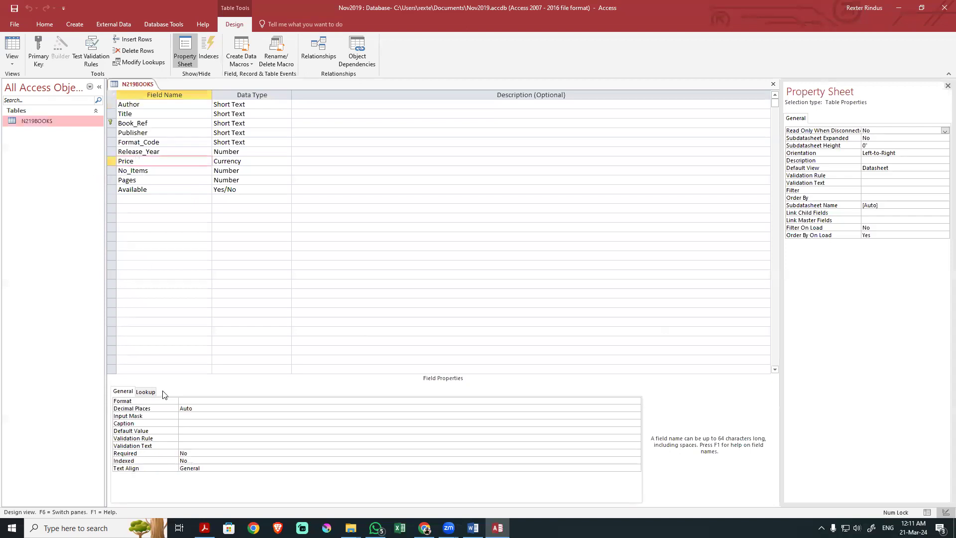
click(194, 409)
click(153, 409)
text(2)
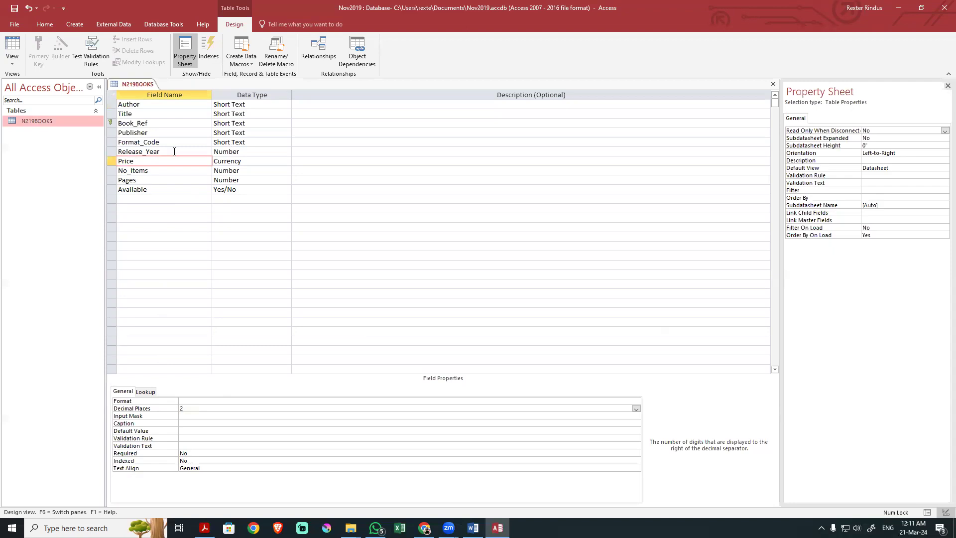
Save the table, view it in Datasheet view and check the Available field's required display format in the question paper
click(12, 47)
click(457, 297)
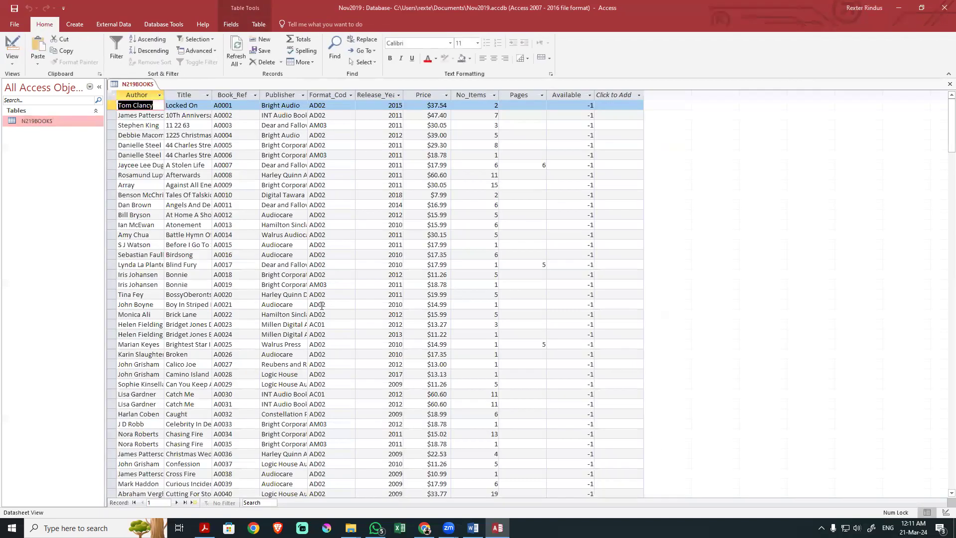
click(569, 95)
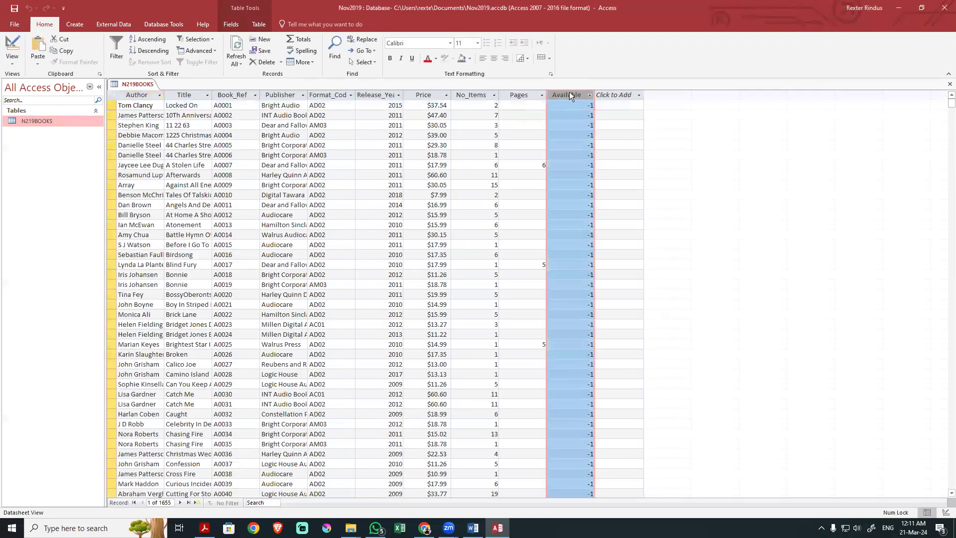
key(alt+Tab)
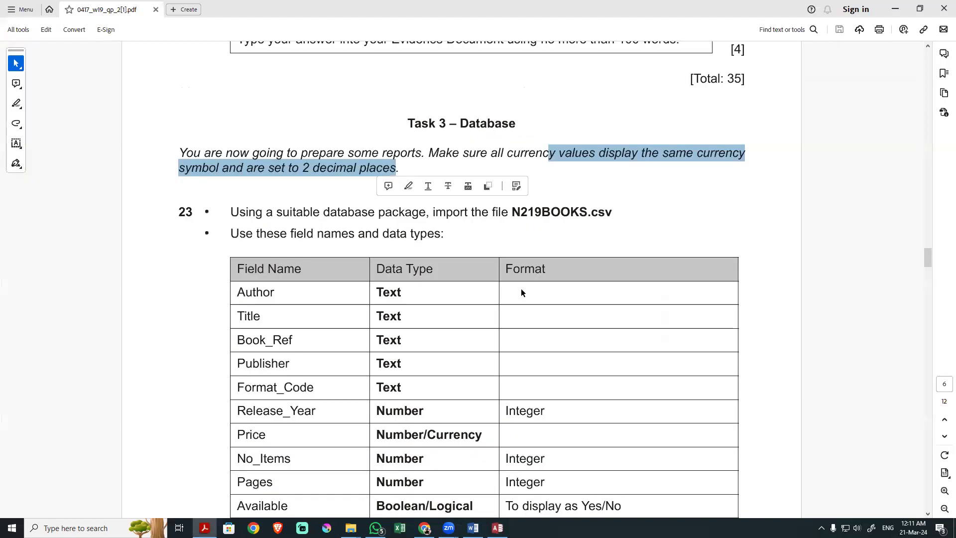
drag(558, 432, 621, 434)
key(alt+Tab)
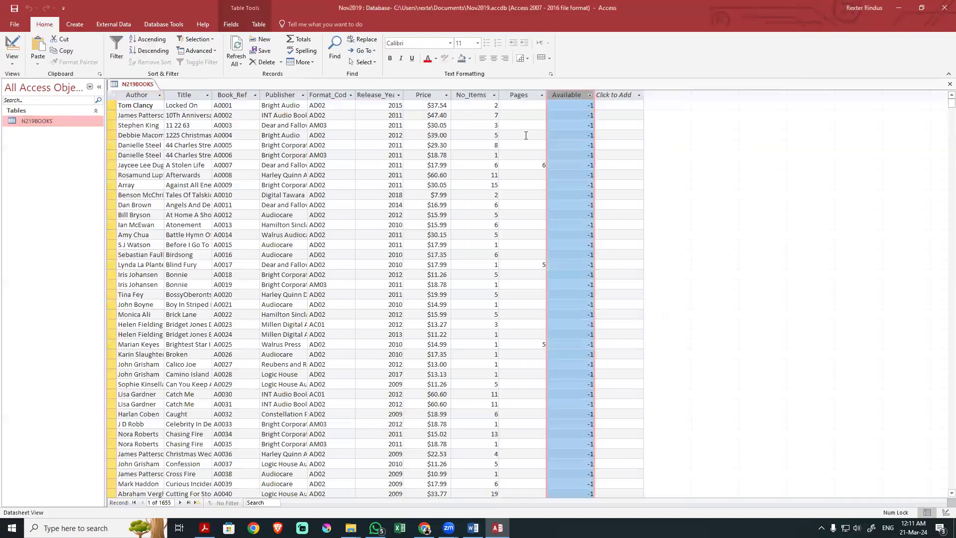
In Design view, set the Available field's format to Yes/No, save the table and return to Datasheet view
click(21, 68)
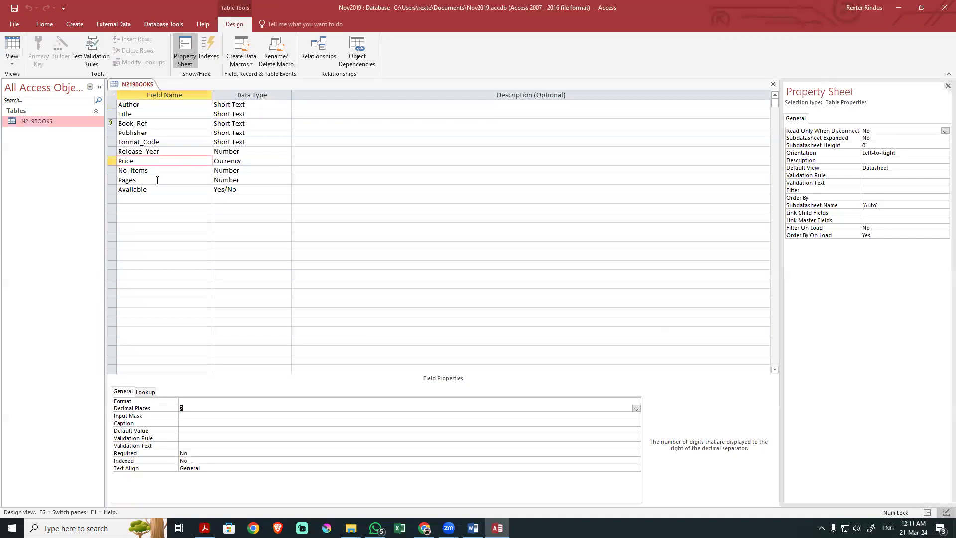
click(156, 189)
click(189, 401)
click(636, 401)
click(217, 417)
click(9, 45)
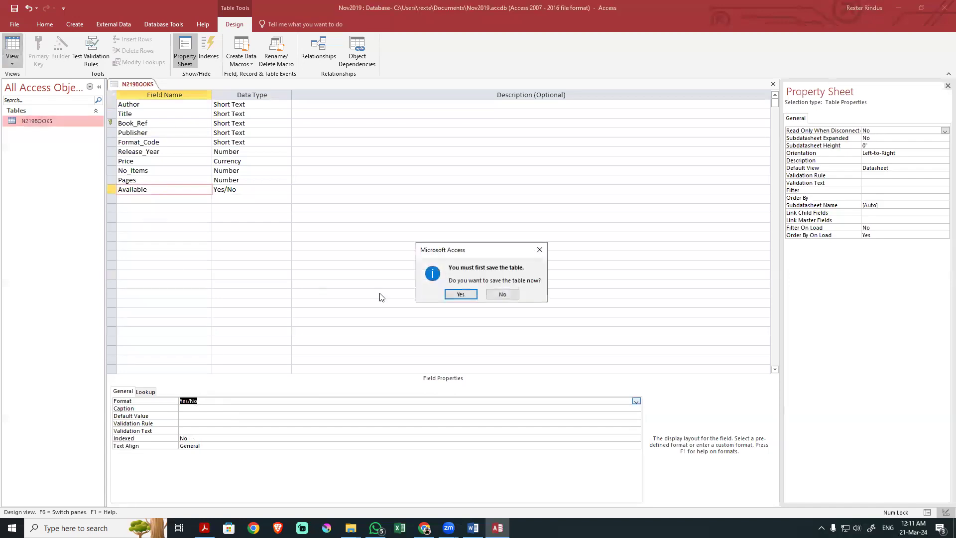
click(461, 294)
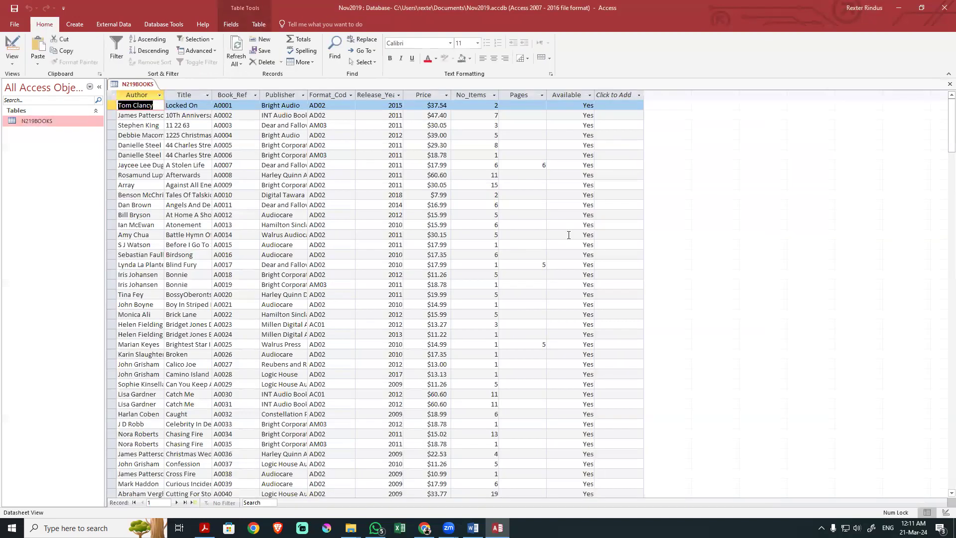
Compare the table's records with the field formats required in the question paper
key(alt+Tab)
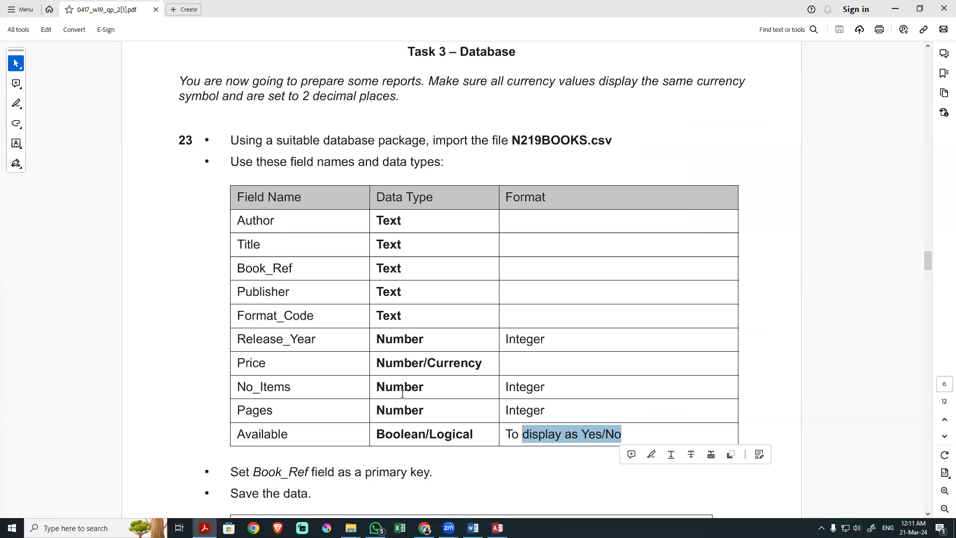
key(alt+Tab)
scroll(515, 391, down, 20)
scroll(515, 391, up, 20)
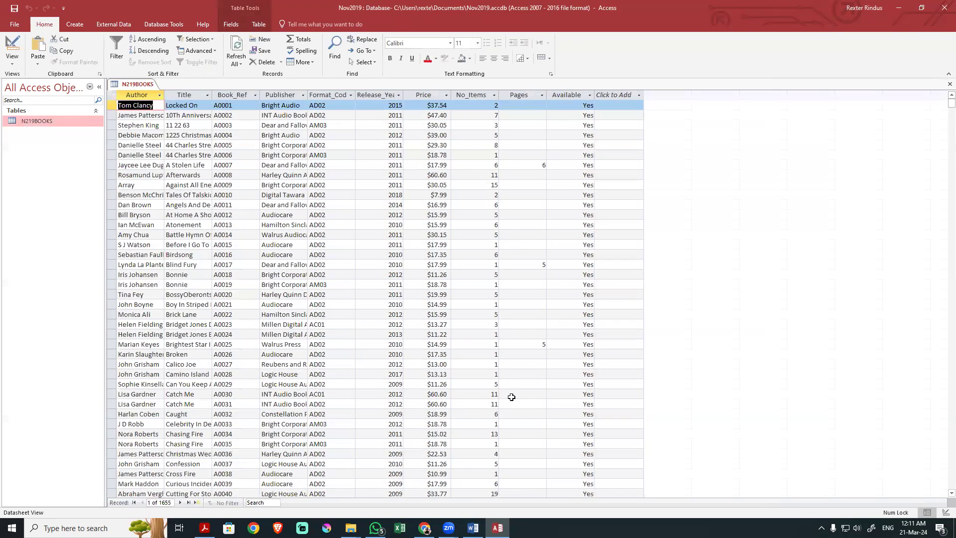
Find the Evidence 6 instruction in the question paper and underline its full text
key(alt+Tab)
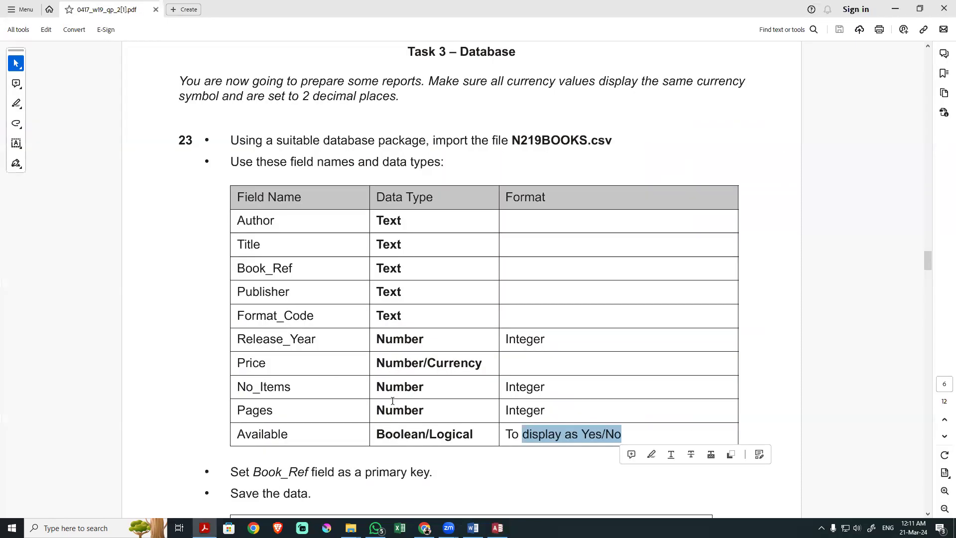
click(377, 385)
scroll(384, 348, down, 2)
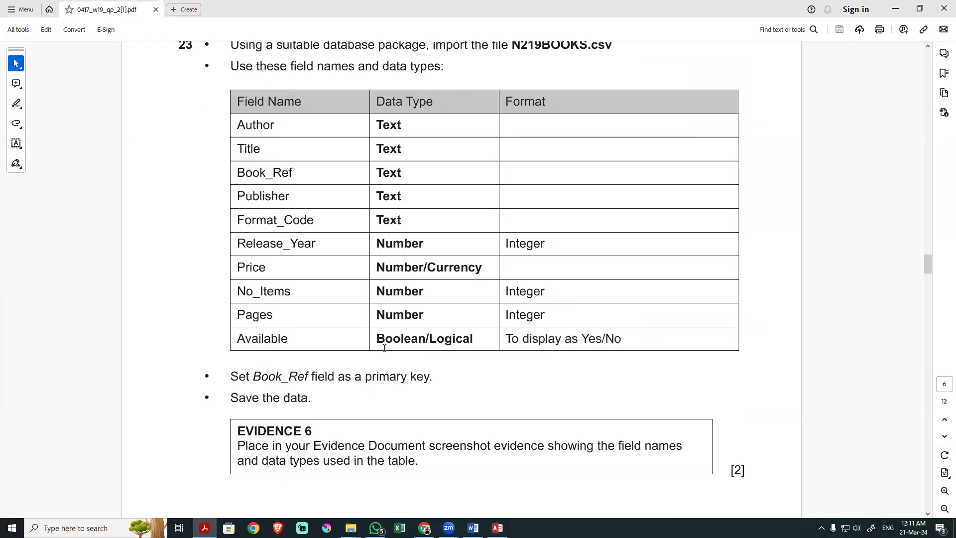
scroll(384, 348, up, 1)
scroll(385, 348, down, 4)
drag(249, 302, 415, 312)
click(465, 297)
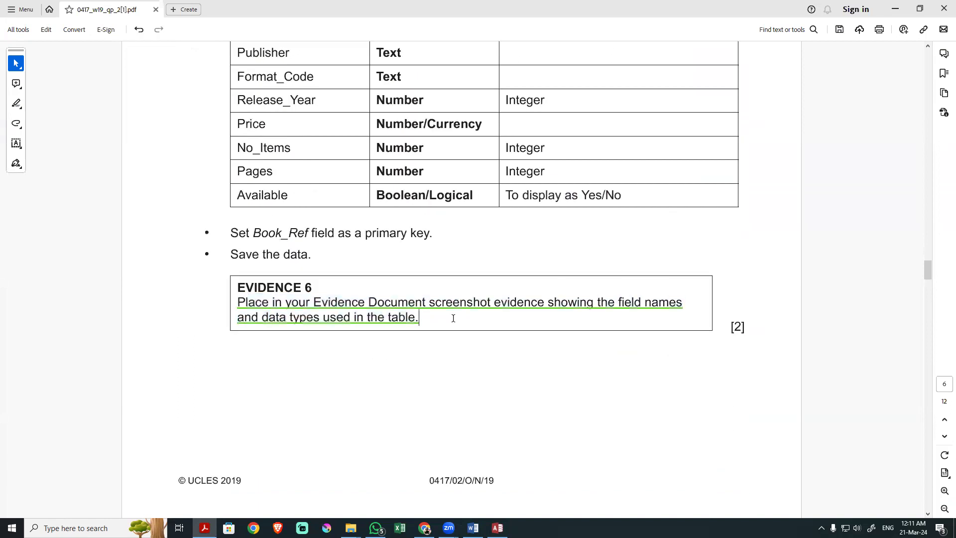
Show the N219BOOKS table in Design view and capture a screenshot of its field names and data types
key(alt+Tab)
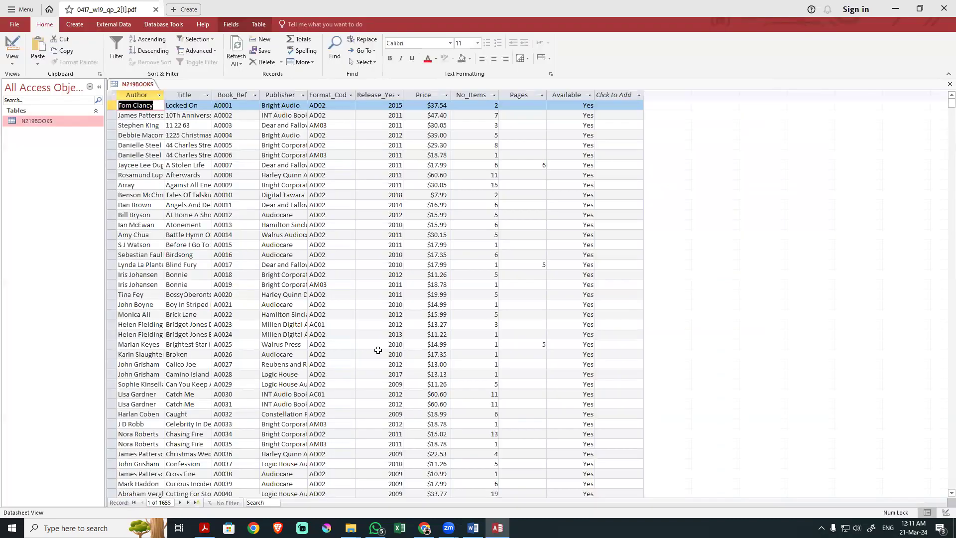
click(13, 46)
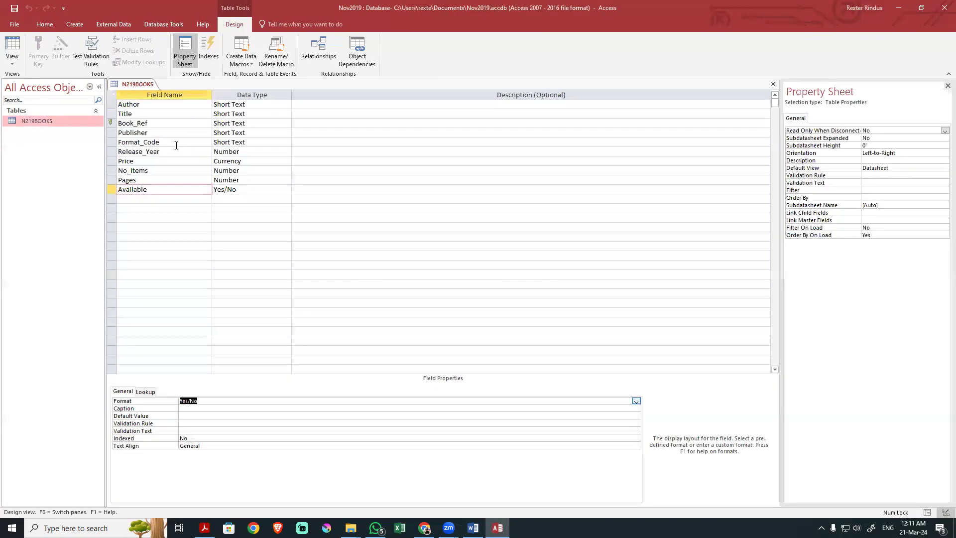
key(super+shift+s)
drag(88, 64, 305, 277)
Switch to the evidence document in Word and paste the screenshot below the Step 23 - EVIDENCE 6 heading
click(473, 528)
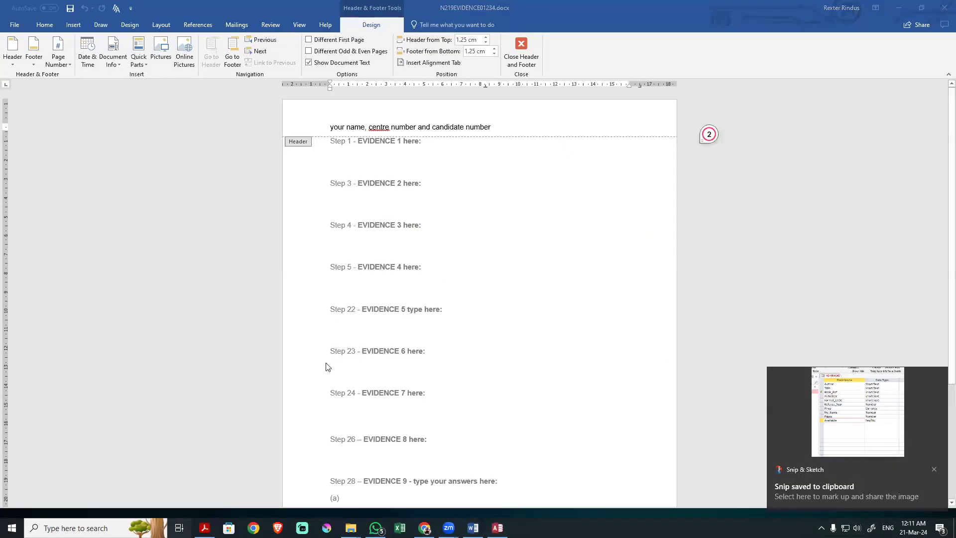
click(205, 527)
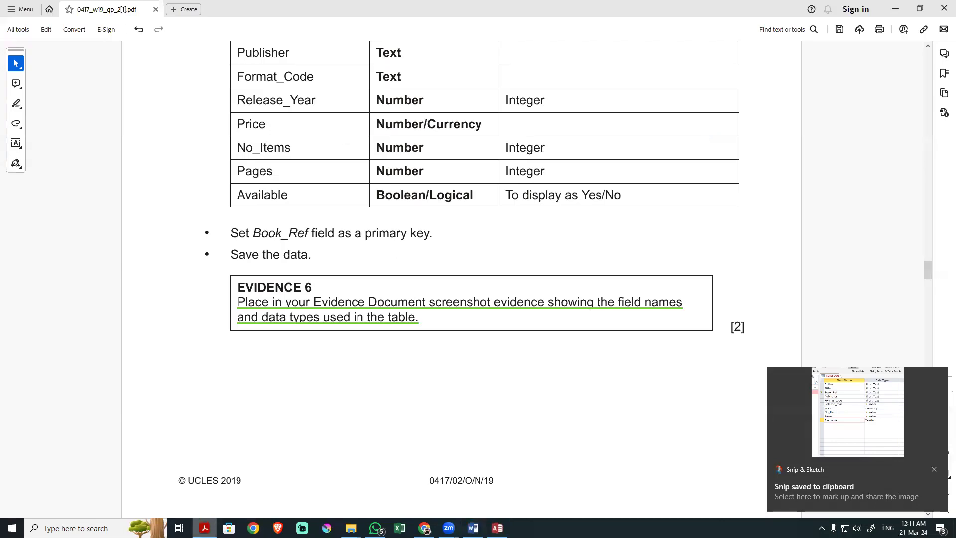
key(alt+Tab)
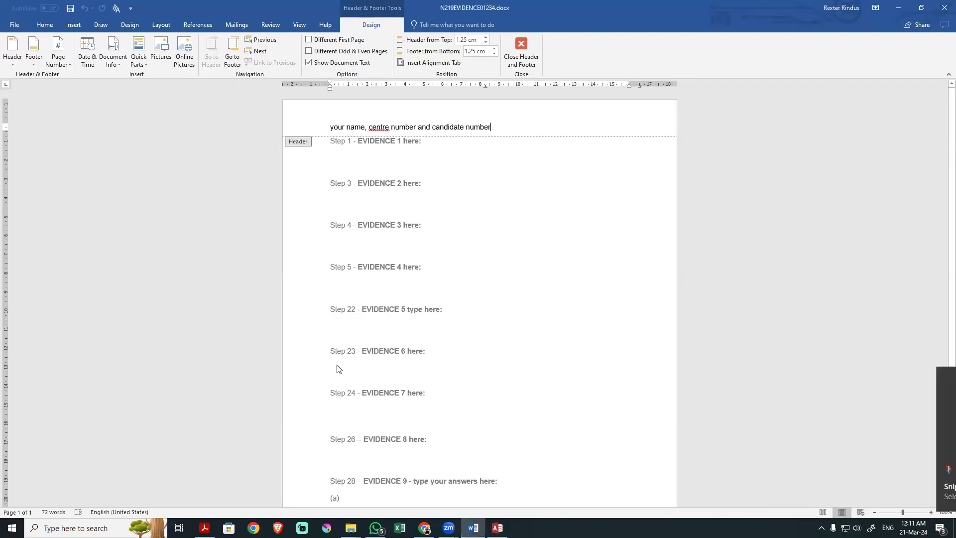
scroll(336, 366, down, 3)
double_click(353, 324)
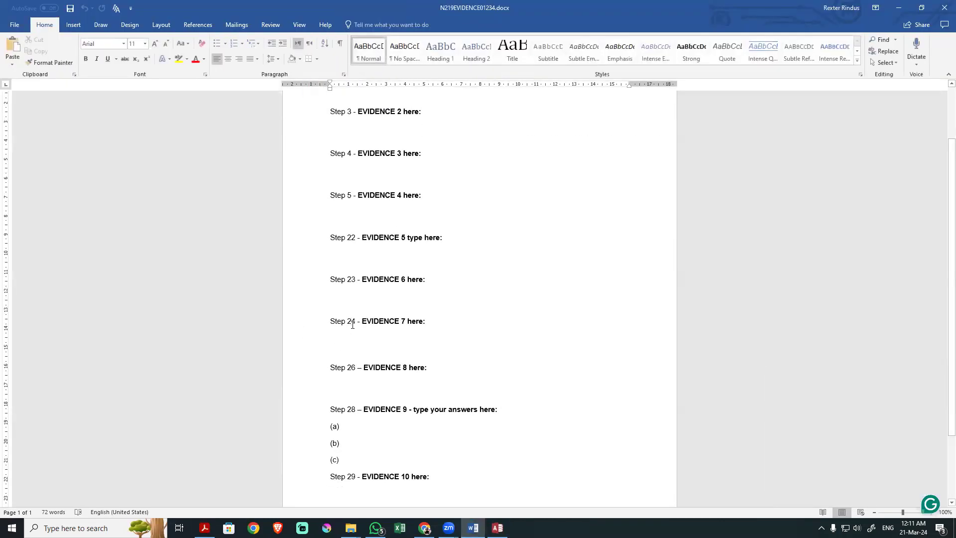
key(alt+Tab)
scroll(237, 359, up, 5)
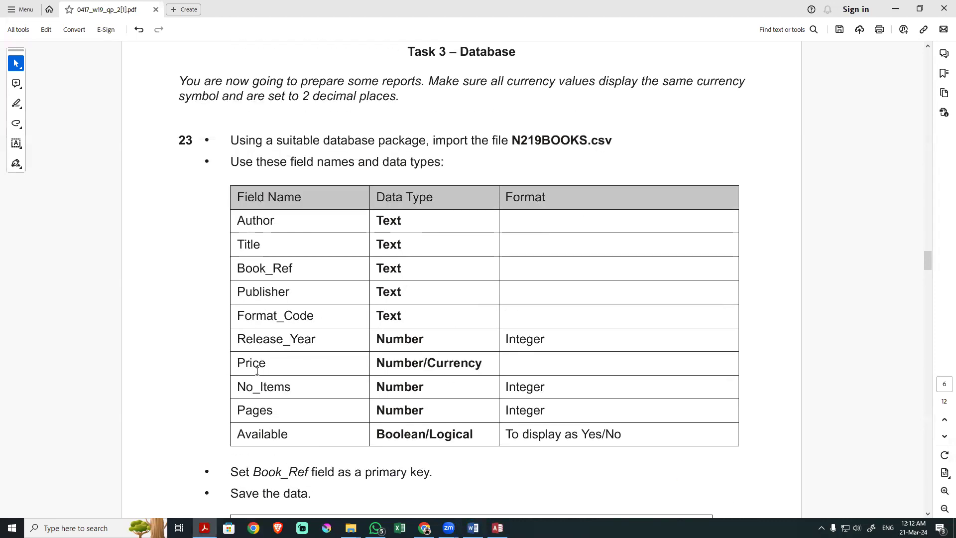
key(alt+Tab)
click(344, 294)
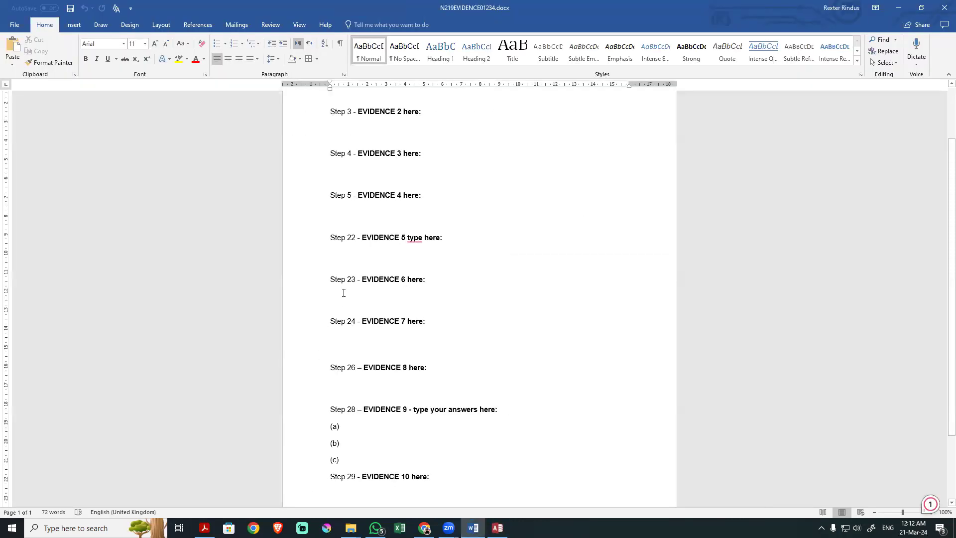
key(ctrl+v)
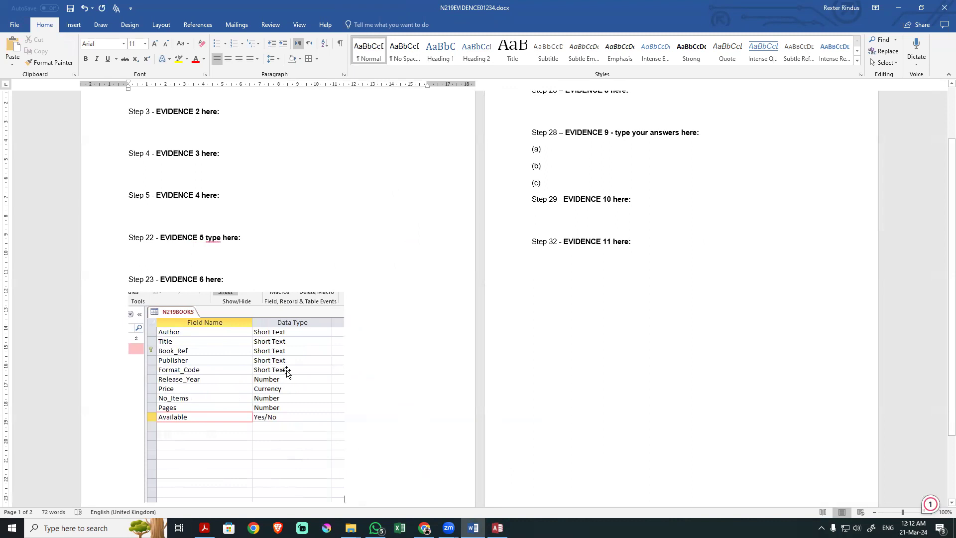
Read question 24 in the question paper to find which file has to be imported as a new table
key(alt+Tab)
scroll(303, 407, down, 3)
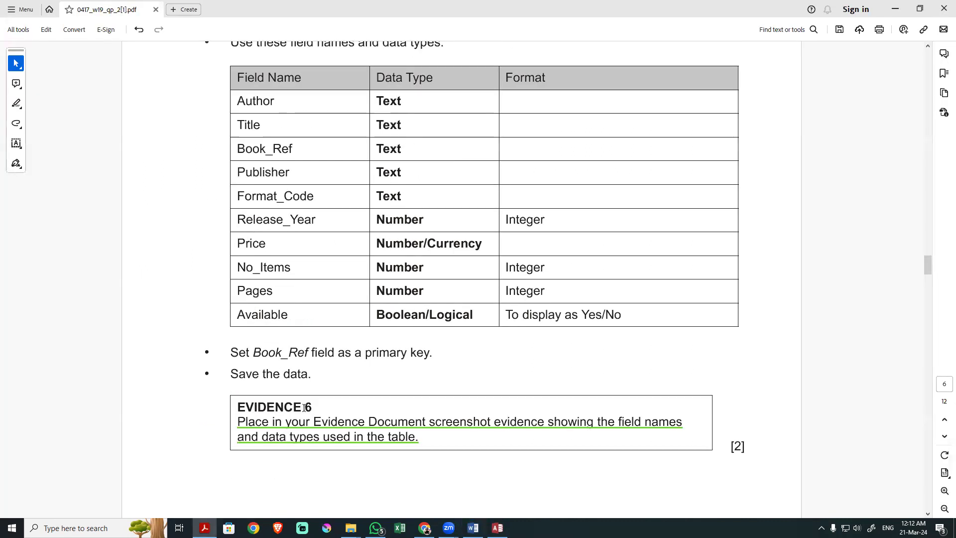
scroll(304, 407, up, 2)
scroll(303, 408, down, 10)
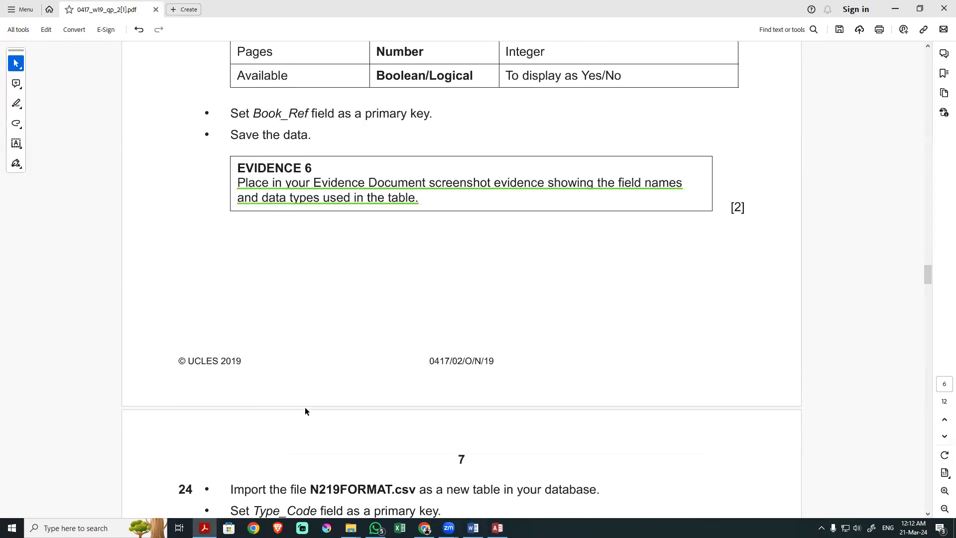
drag(231, 227, 367, 230)
key(alt+Tab)
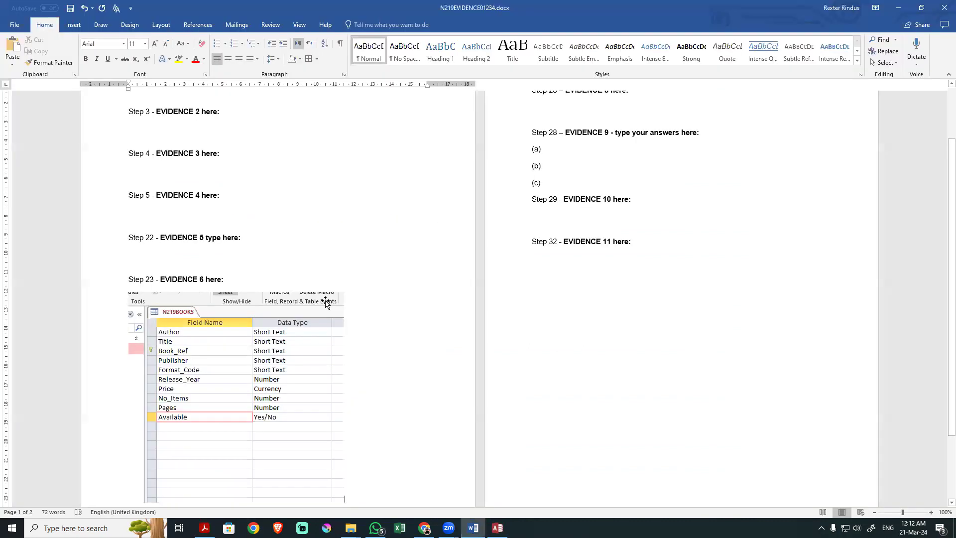
key(alt+Tab)
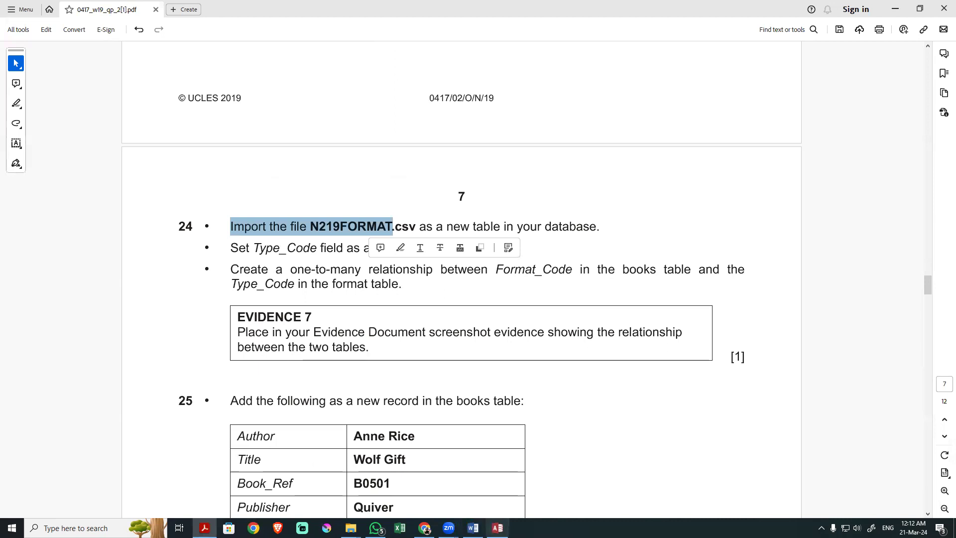
Switch back to Access and close the N219BOOKS table
click(497, 528)
right_click(136, 82)
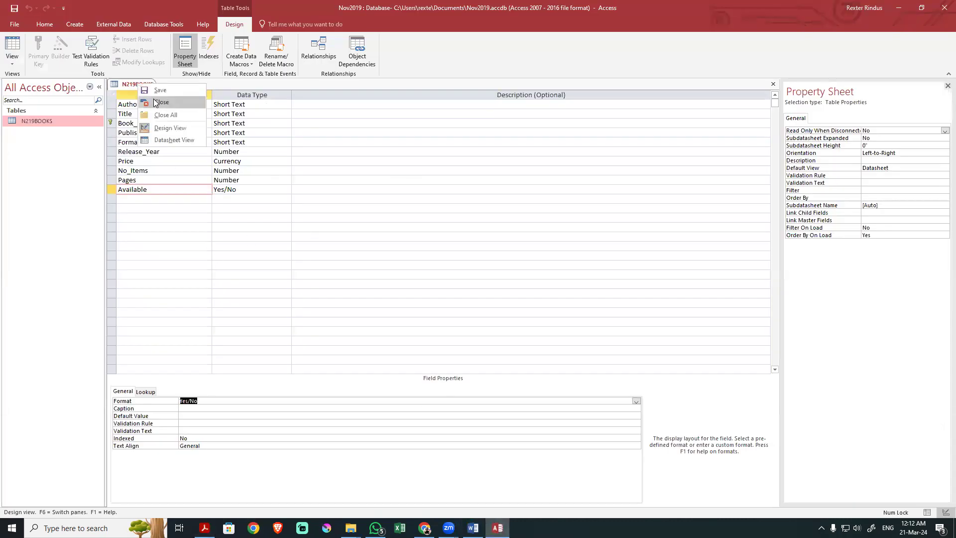
click(154, 104)
Start a text file import of N219FORMAT.csv into a new table in the current database
click(65, 27)
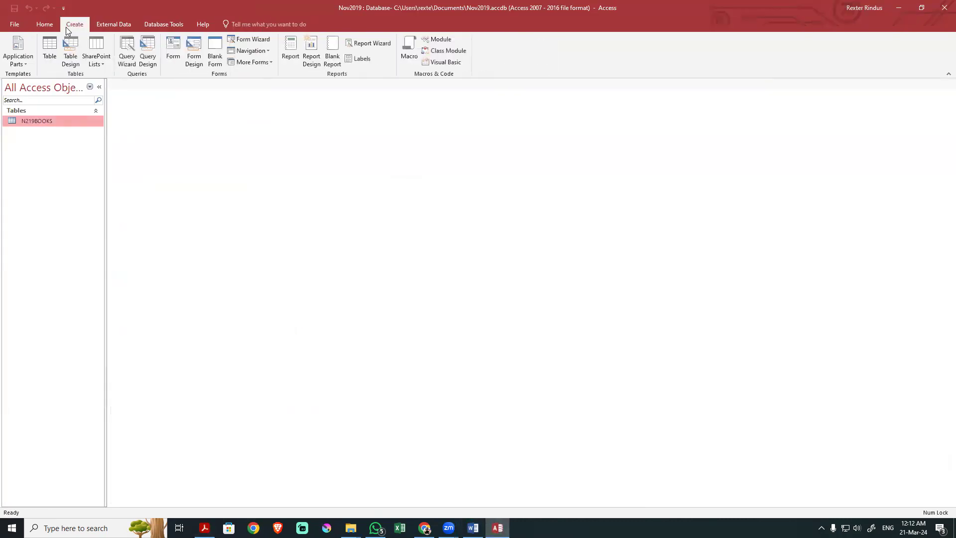
click(113, 24)
click(10, 62)
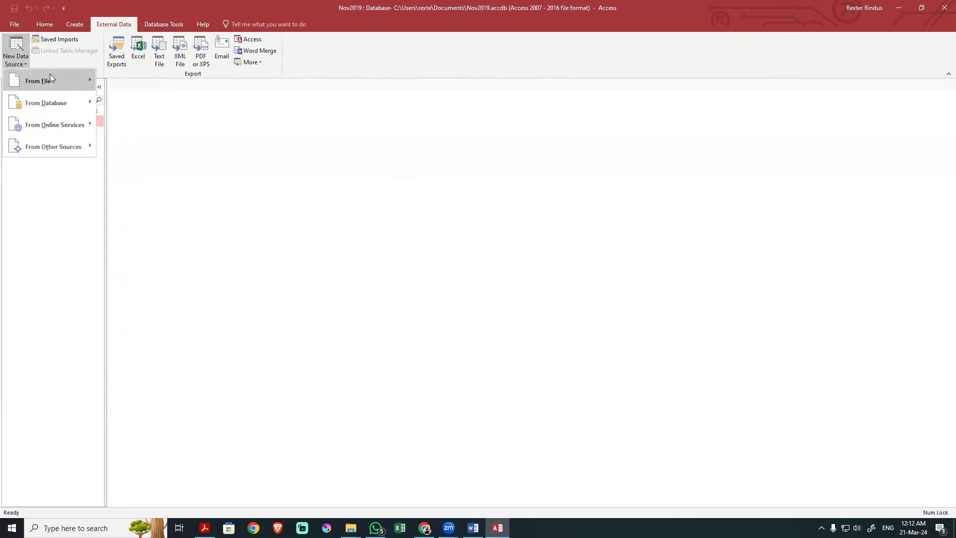
mouse_move(52, 79)
click(125, 147)
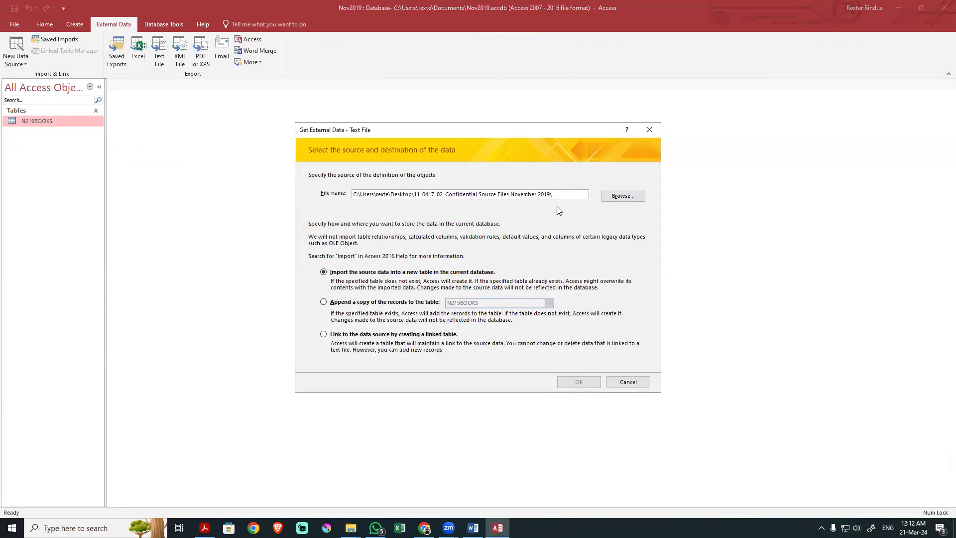
click(623, 196)
click(447, 229)
click(684, 391)
click(596, 382)
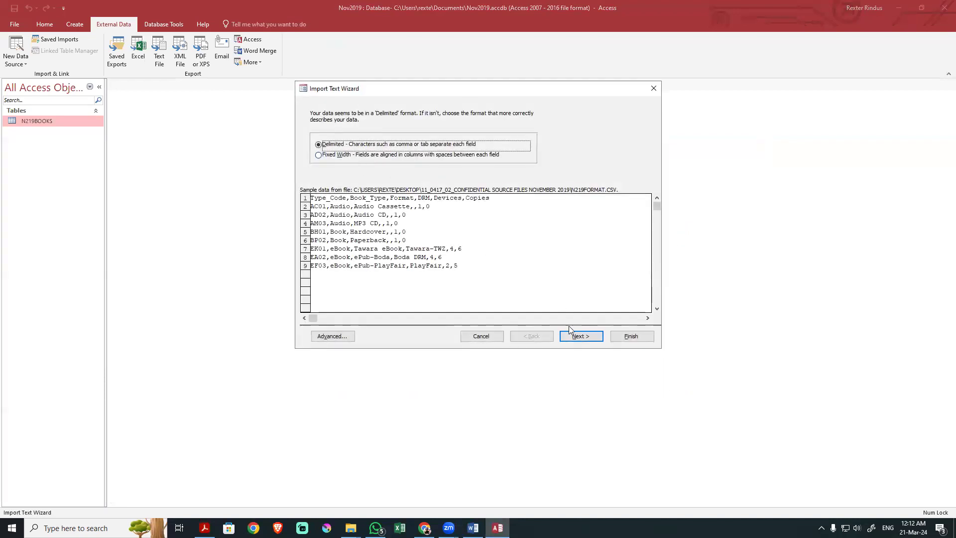
Keep the delimited format with comma separators, mark the first row as field names and continue to the field options
click(574, 334)
click(356, 164)
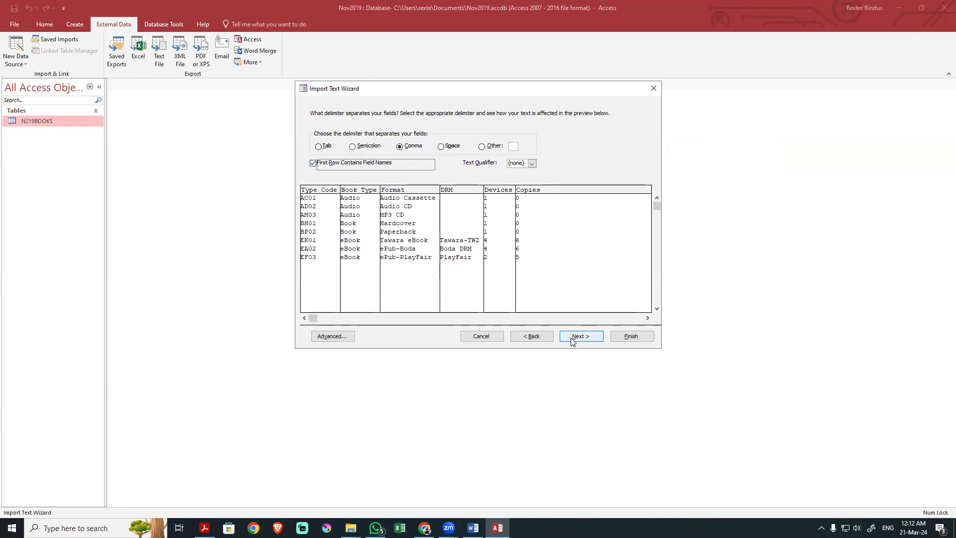
click(305, 206)
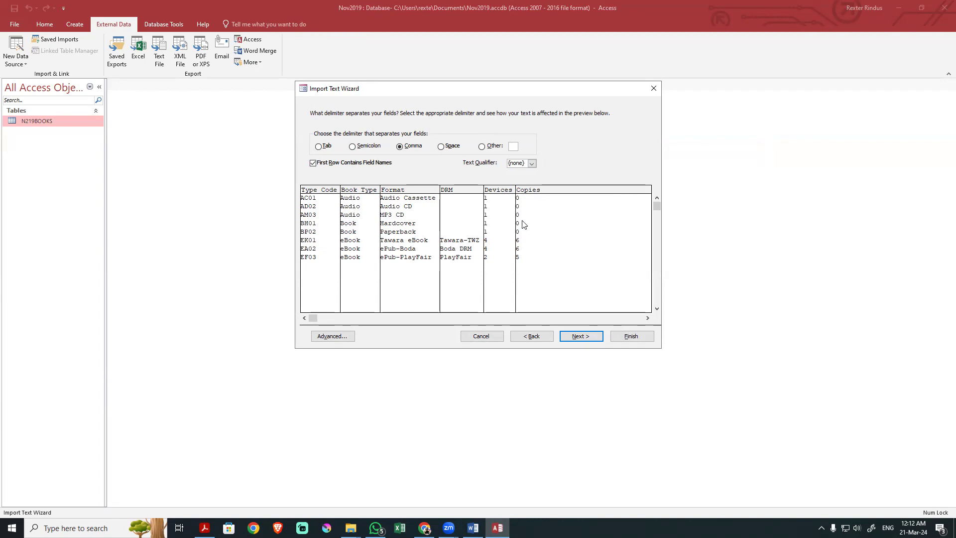
click(580, 336)
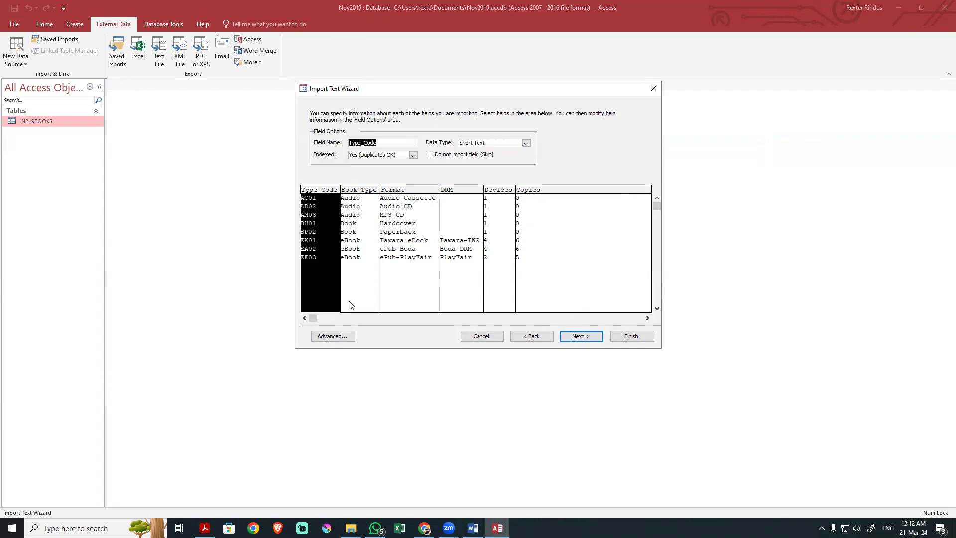
Review the data type of every field from Type_Code to Copies in the advanced import specification and accept it
click(333, 336)
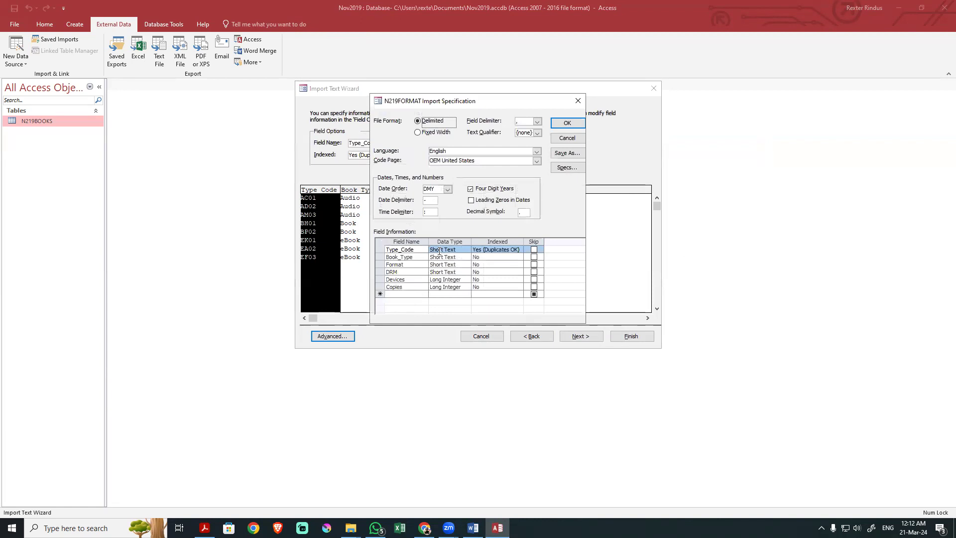
click(440, 257)
click(440, 265)
click(441, 272)
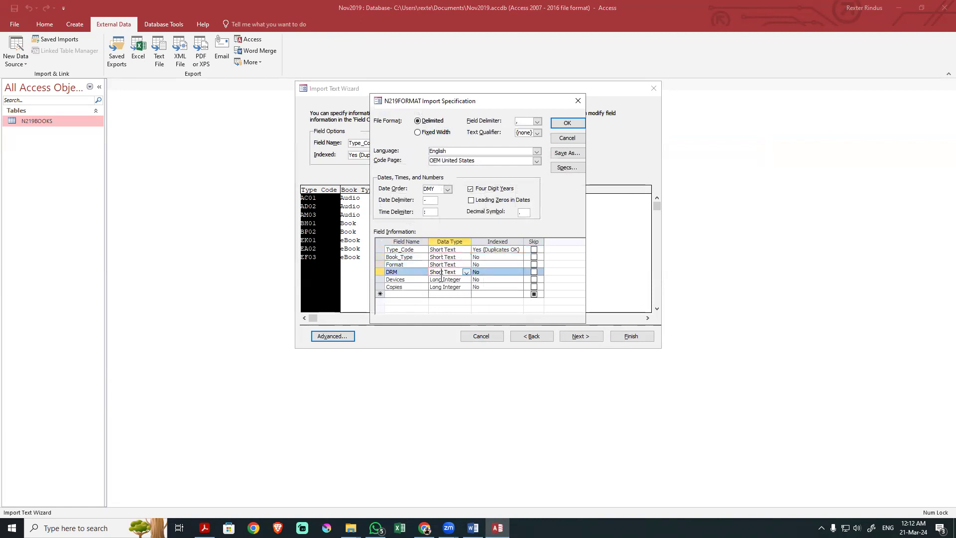
click(442, 280)
click(442, 287)
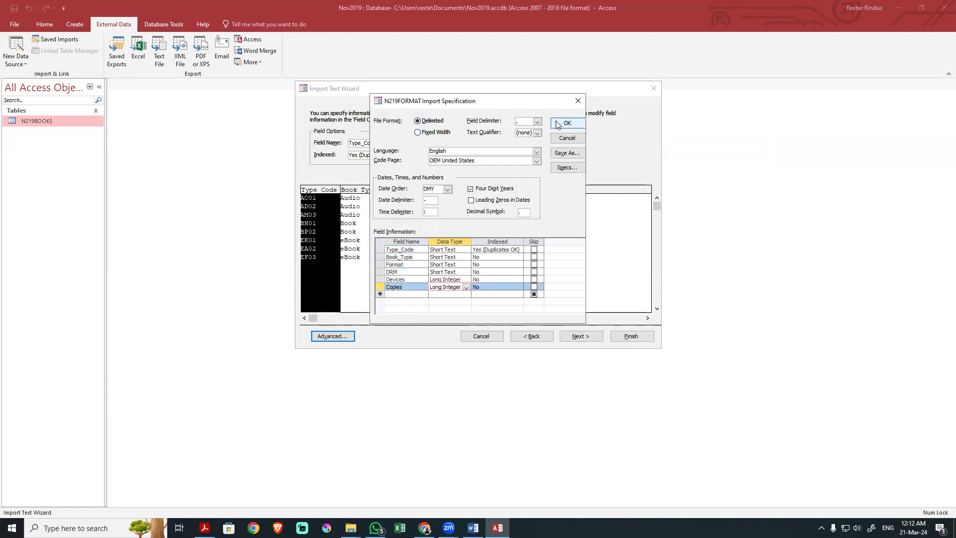
click(567, 123)
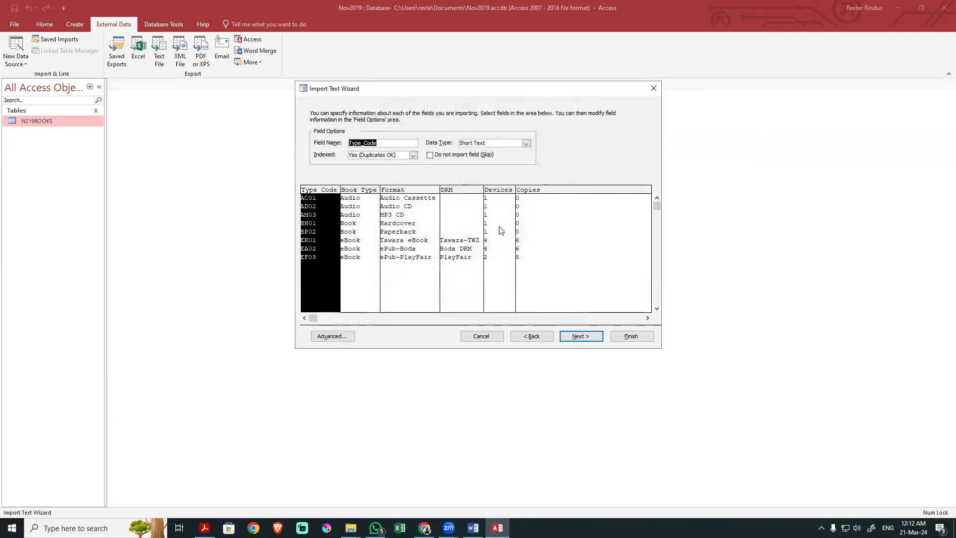
Continue to the primary key options and choose Type_Code as the table's own primary key, checking it against question 24
click(581, 338)
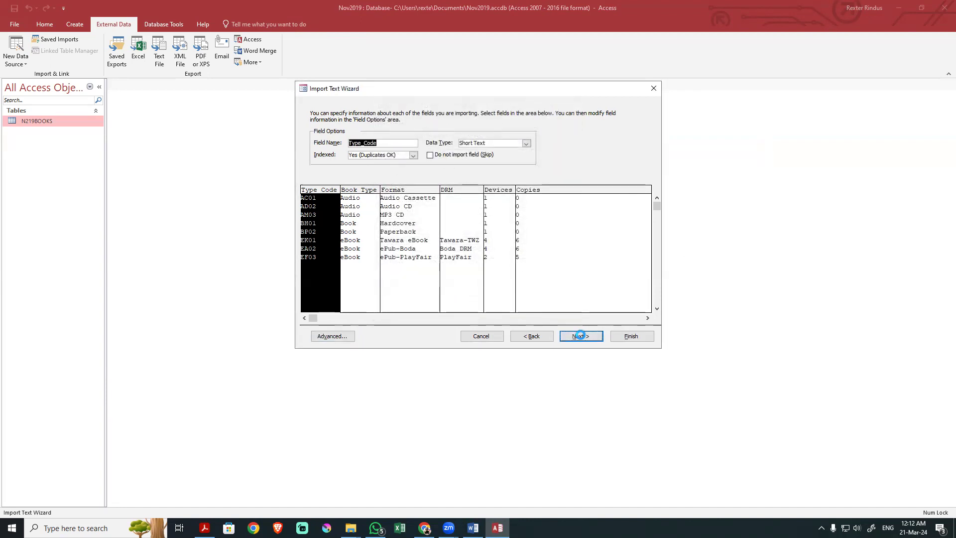
click(408, 152)
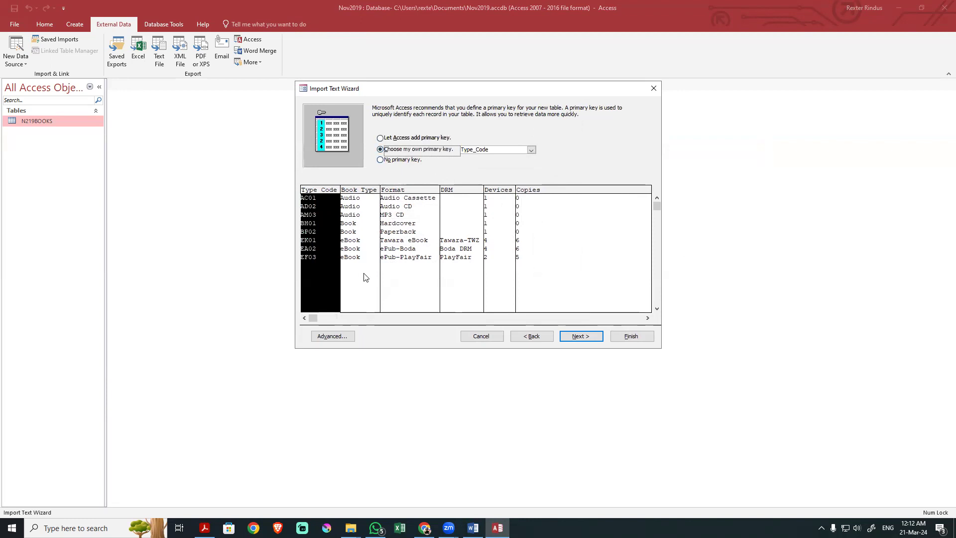
key(alt+Tab)
drag(271, 251, 318, 251)
key(alt+Tab)
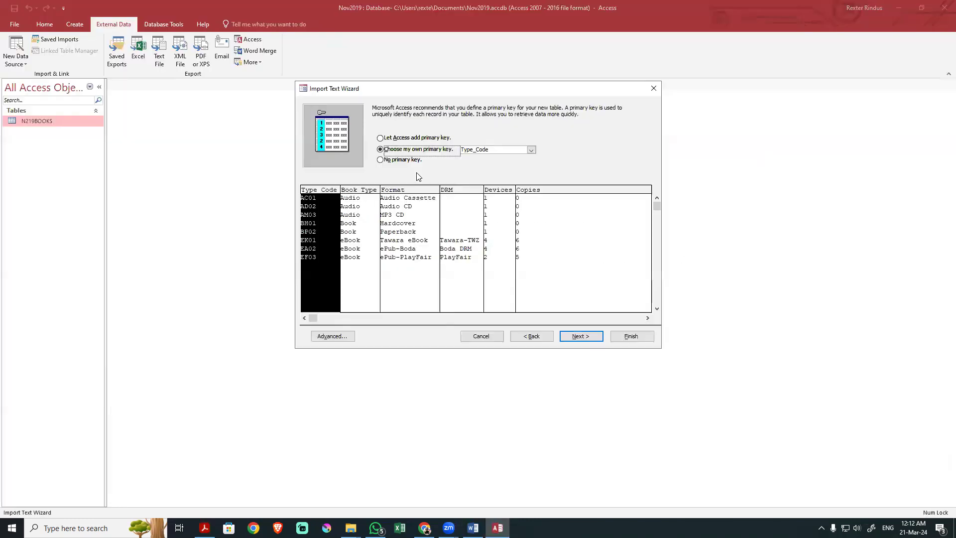
Finish importing the file into the N219FORMAT table without saving the import steps
click(580, 337)
click(622, 336)
click(622, 336)
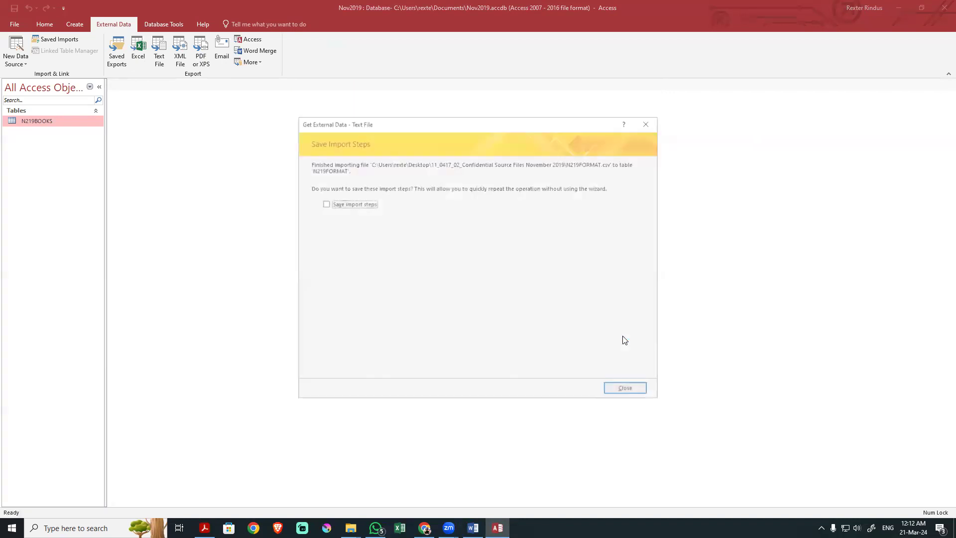
click(625, 390)
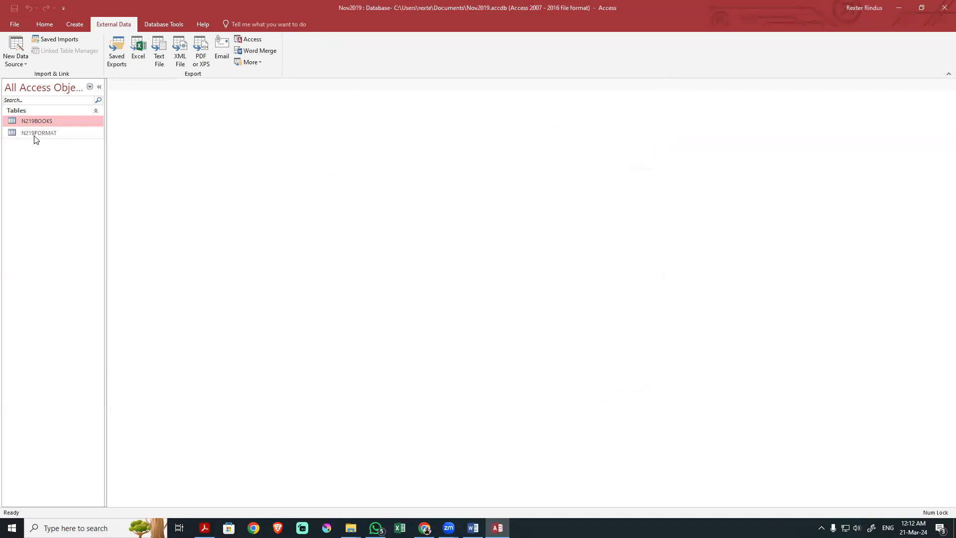
Read question 24 in the question paper for the primary key and relationship requirements, and return to Access
key(alt+Tab)
click(250, 312)
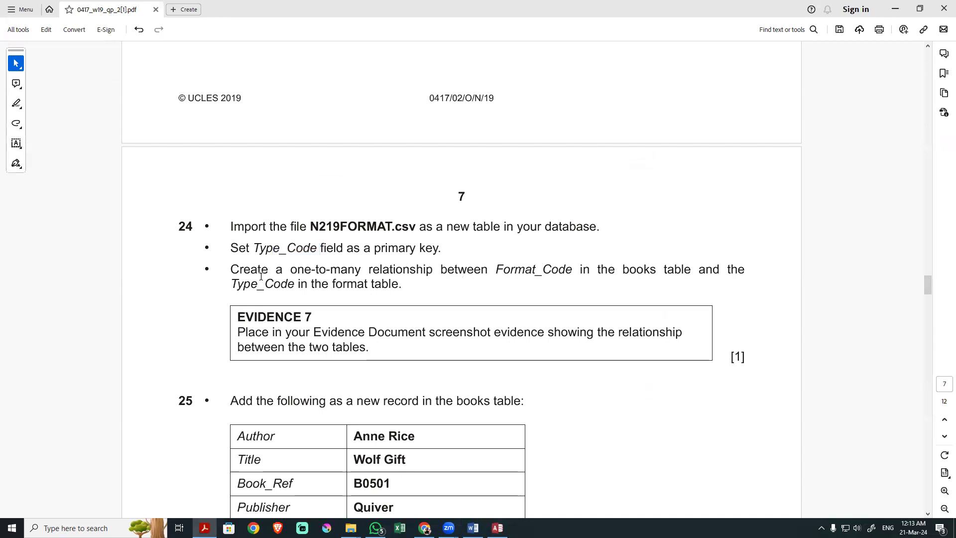
drag(249, 245, 358, 247)
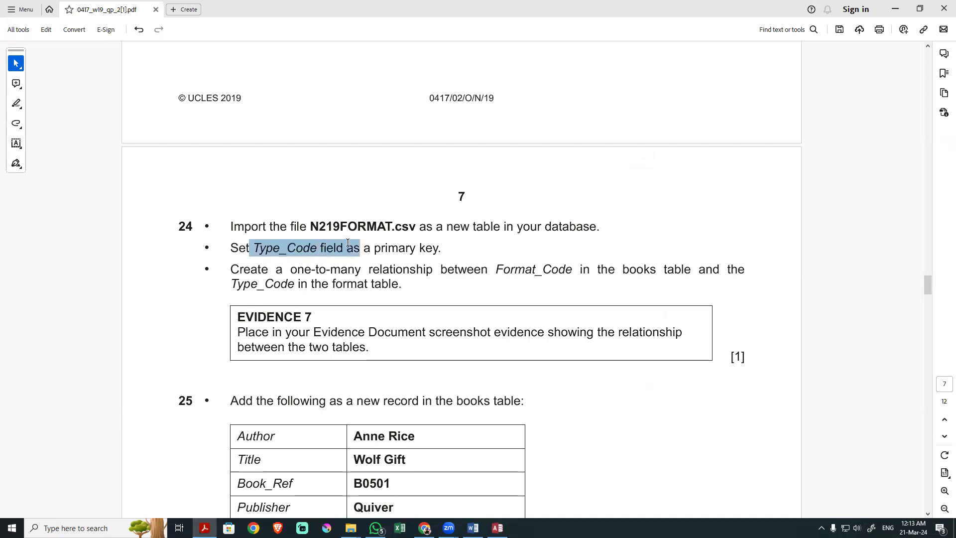
drag(230, 270, 610, 272)
click(250, 282)
key(alt+Tab)
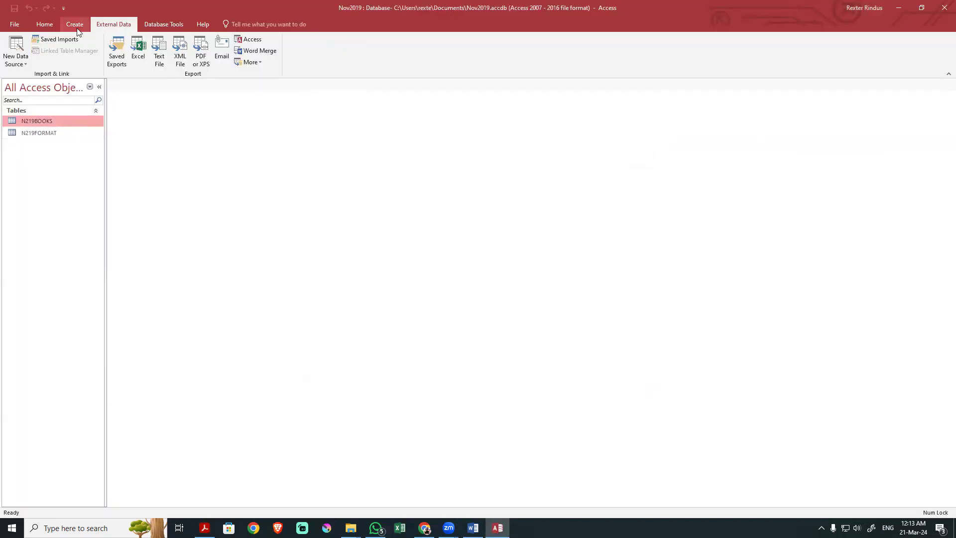
Open the Relationships view, add the N219BOOKS and N219FORMAT tables, and lengthen both table boxes
click(148, 24)
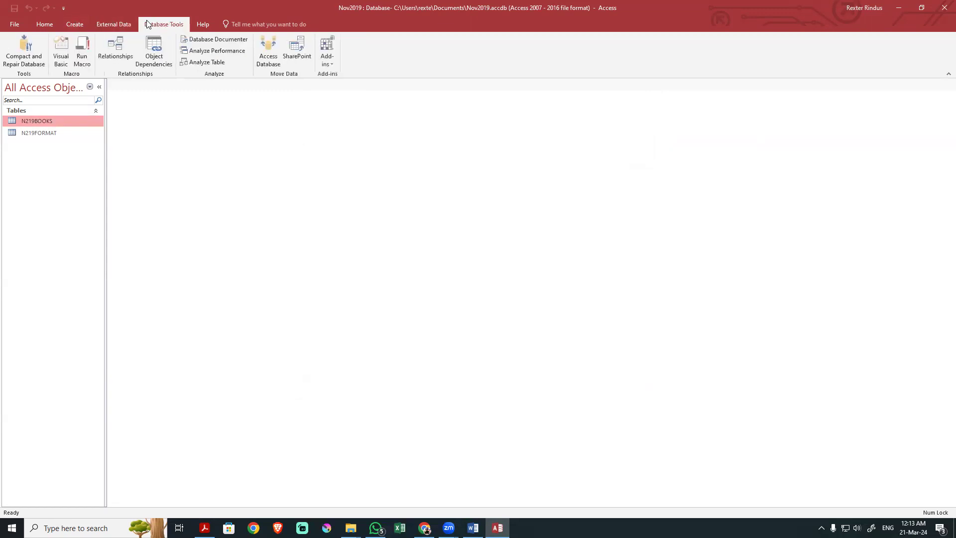
click(113, 46)
shift+click(423, 129)
click(497, 330)
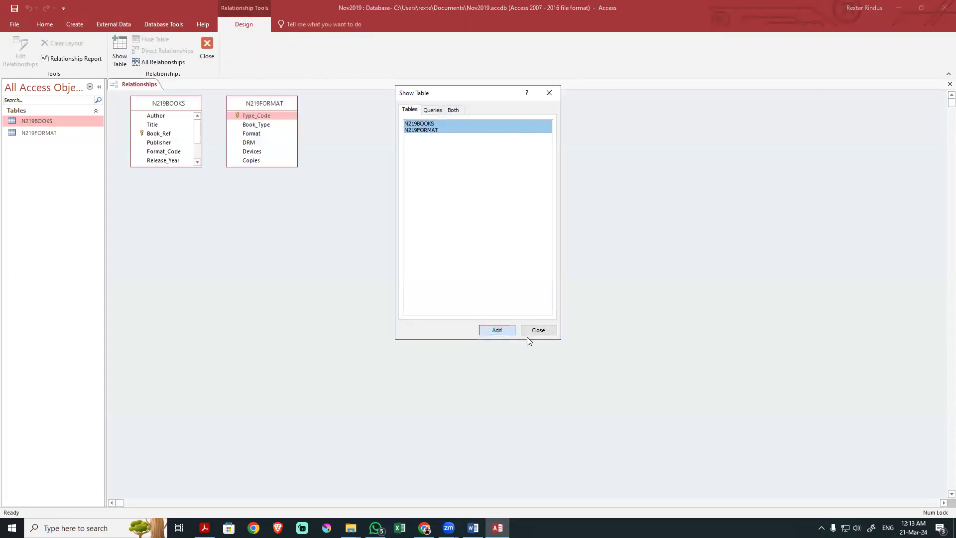
click(536, 330)
drag(166, 166, 166, 229)
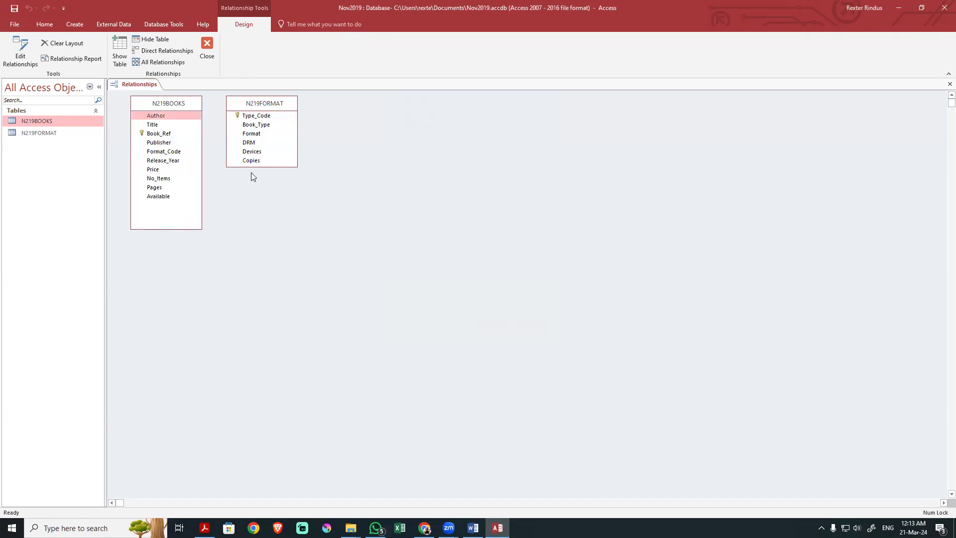
drag(252, 167, 251, 217)
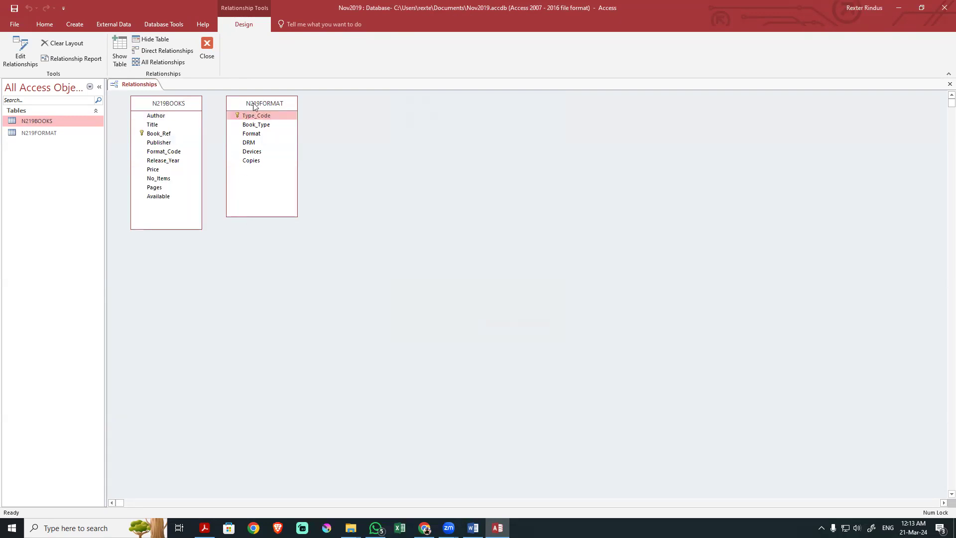
Check which books table field question 24 names, and close the Relationships view in Access without saving its layout
key(alt+Tab)
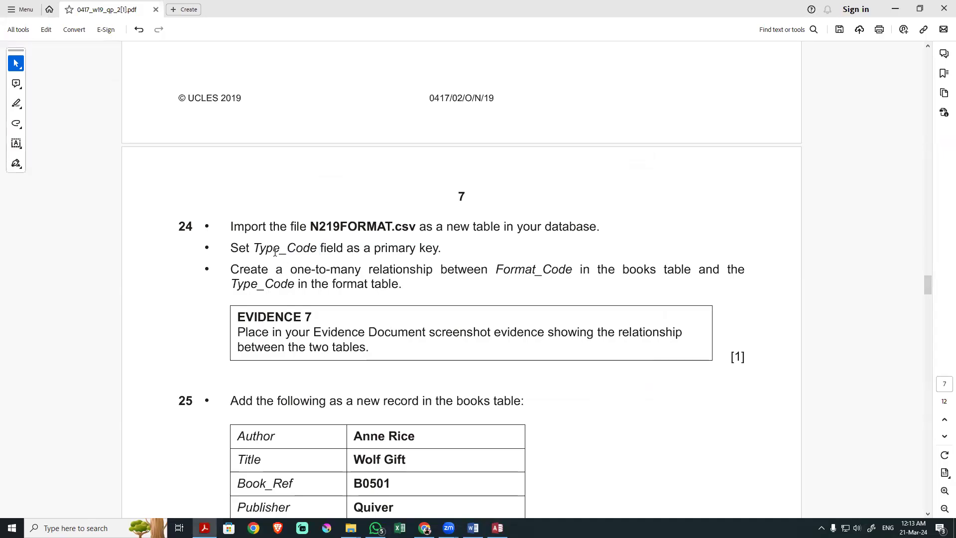
drag(502, 272, 561, 272)
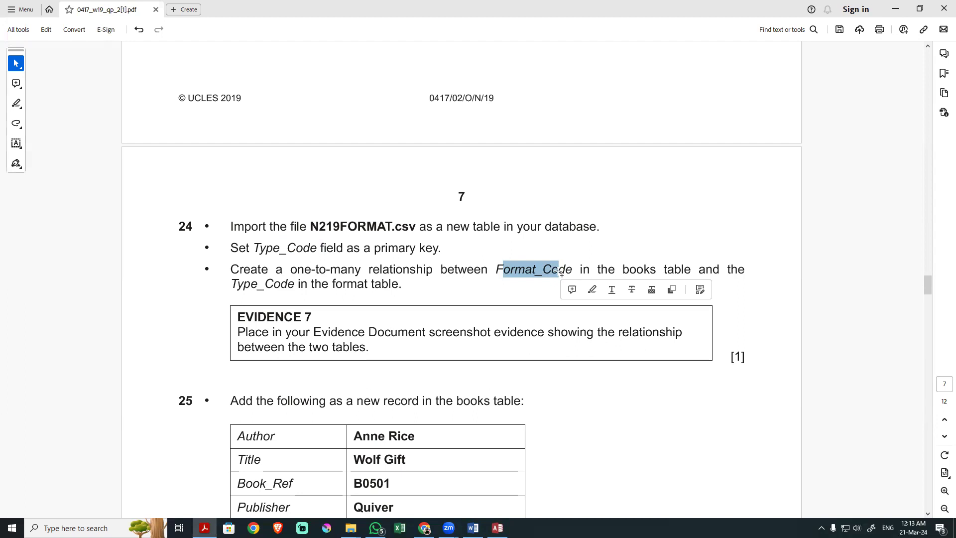
key(alt+Tab)
click(207, 43)
click(477, 293)
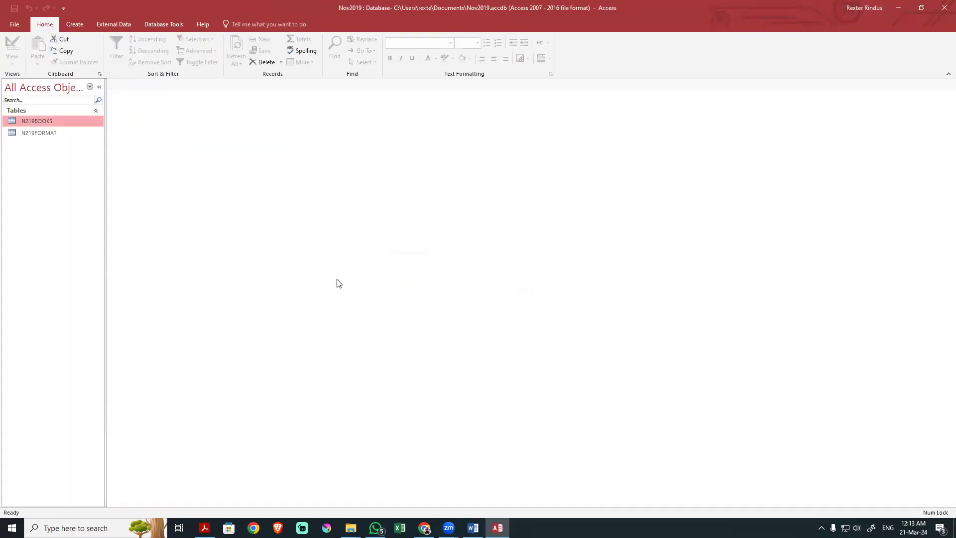
Reopen the Relationships view, add N219BOOKS and N219FORMAT, and remove the duplicate N219BOOKS_1 table
click(160, 24)
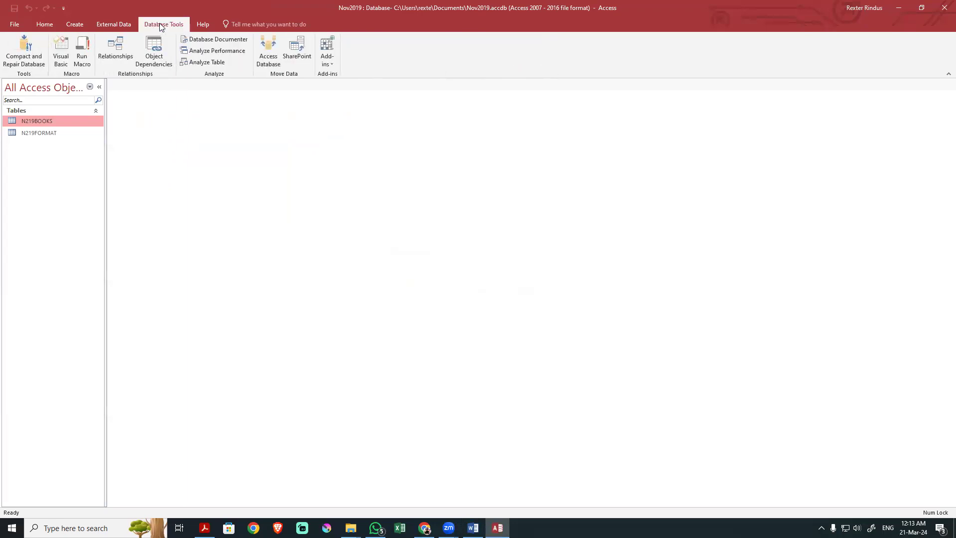
click(113, 50)
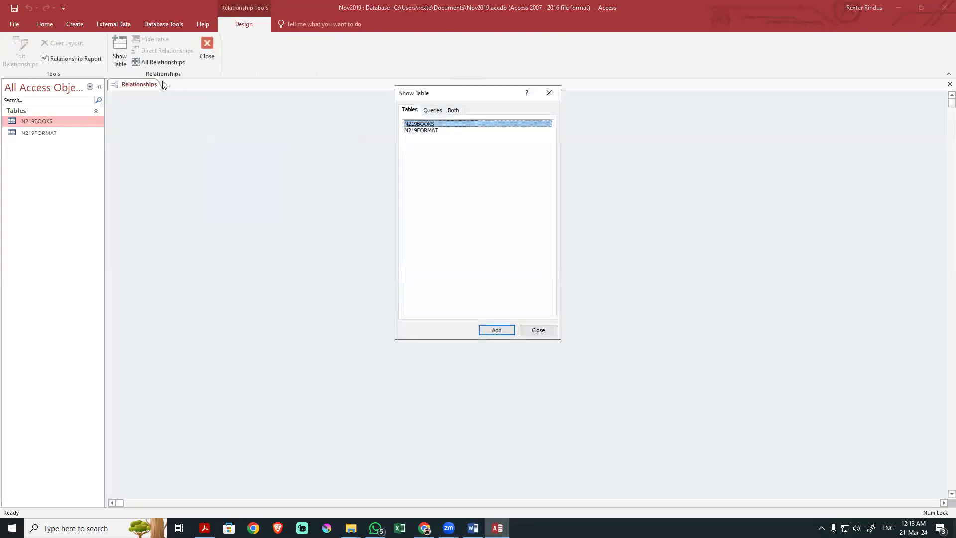
drag(442, 146, 393, 117)
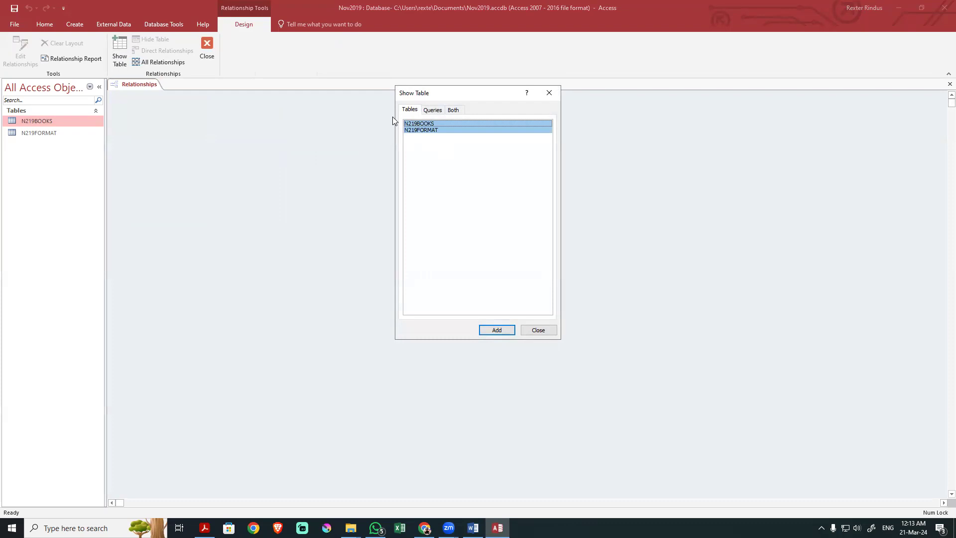
click(413, 130)
double_click(413, 124)
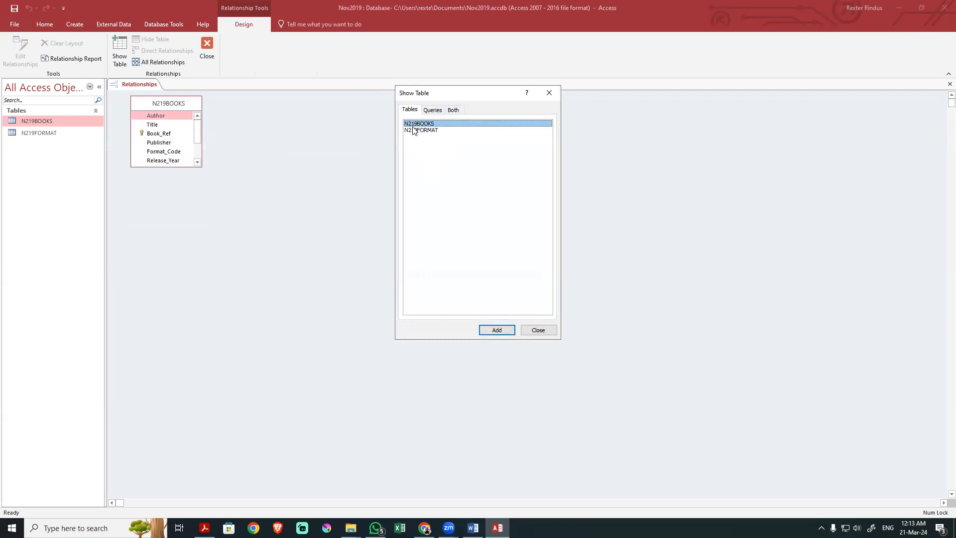
double_click(412, 125)
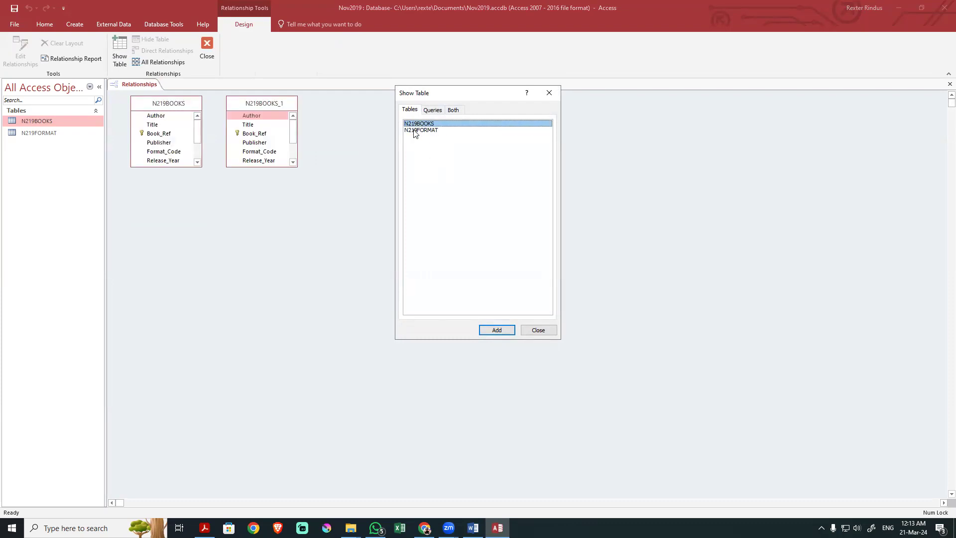
double_click(413, 130)
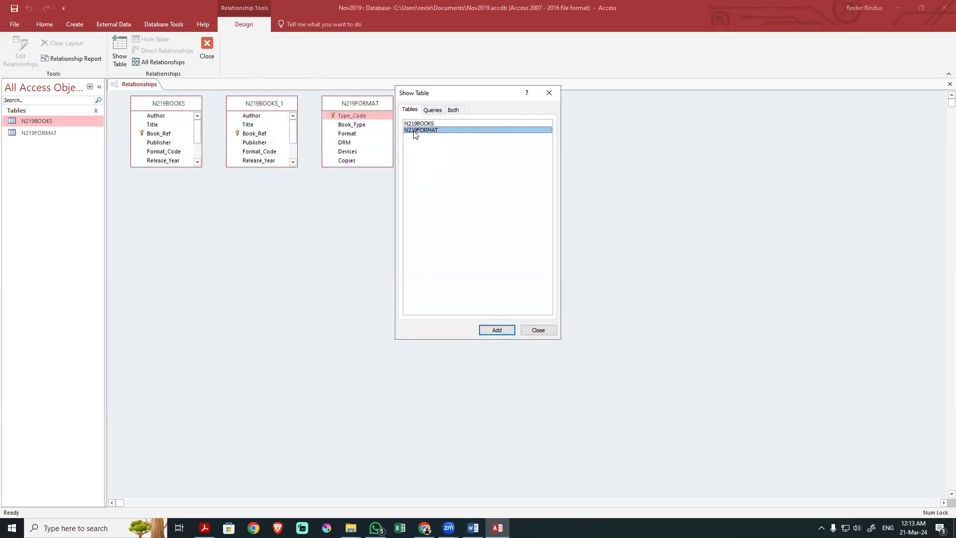
click(548, 92)
click(268, 105)
key(Delete)
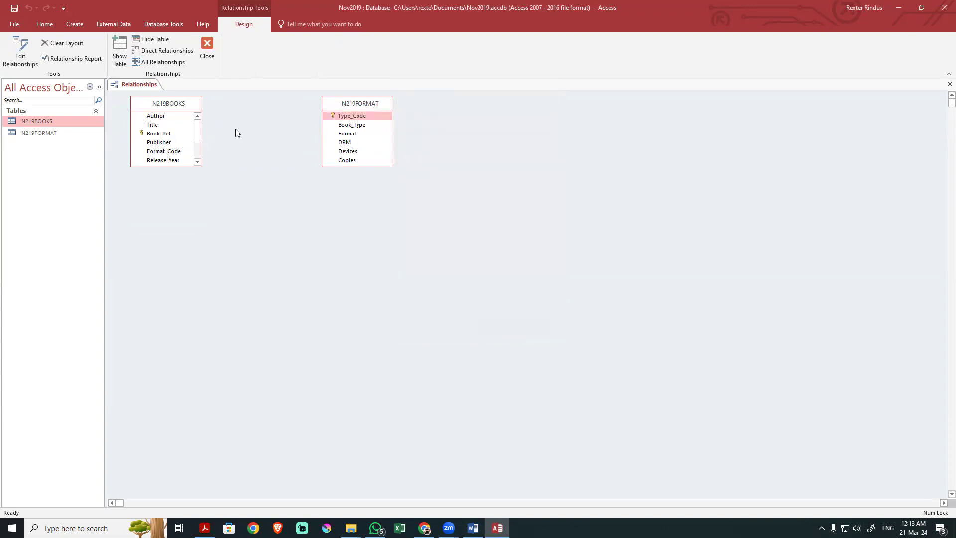
Shift the N219BOOKS box slightly and lengthen both table boxes so all their fields fit
drag(186, 102, 204, 107)
drag(179, 171, 196, 234)
drag(337, 167, 334, 260)
Compare the two linking fields named in question 24 with the fields in the Access relationship layout
key(alt+Tab)
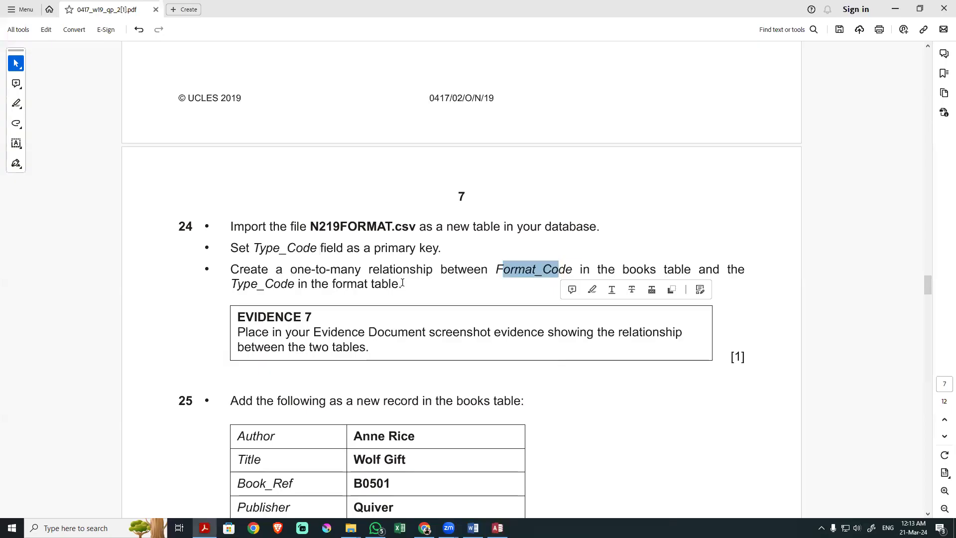
double_click(275, 284)
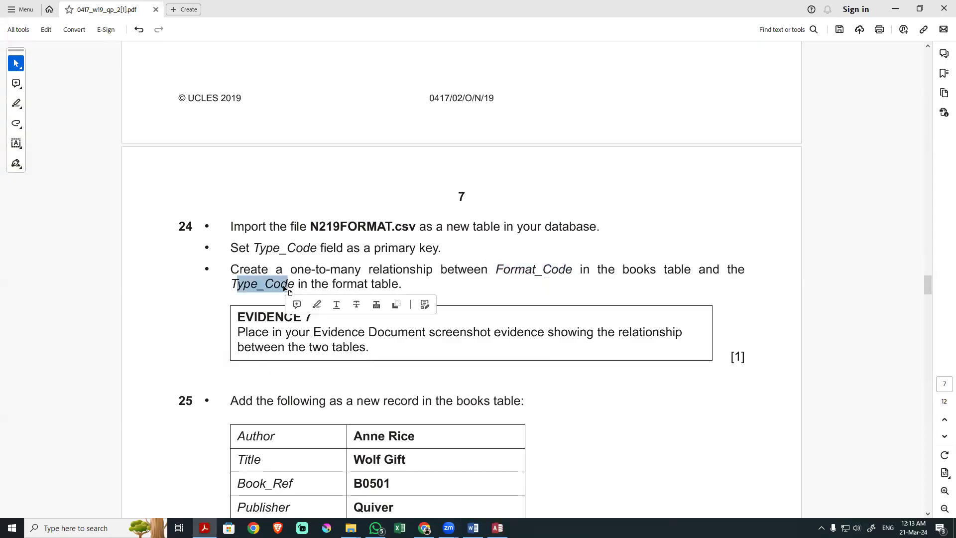
key(alt+Tab)
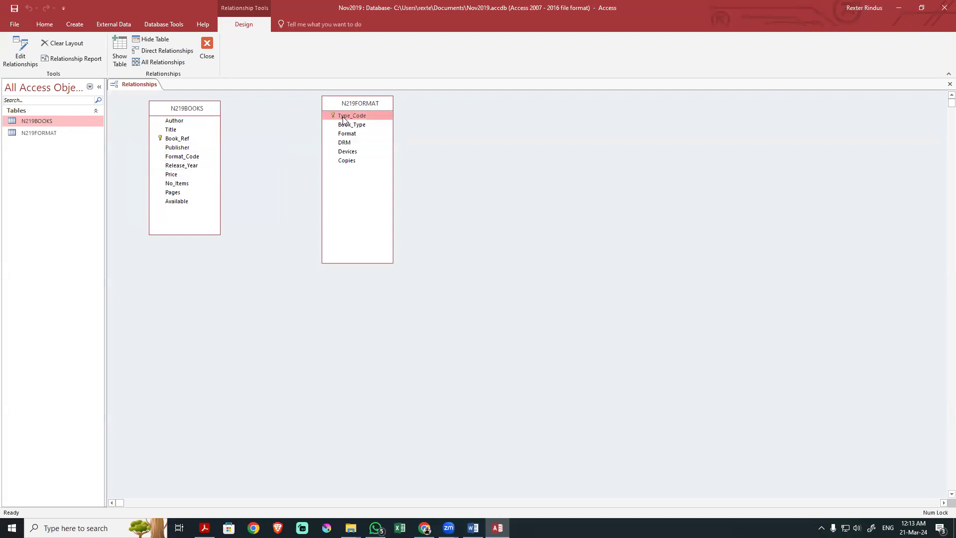
click(184, 158)
key(alt+Tab)
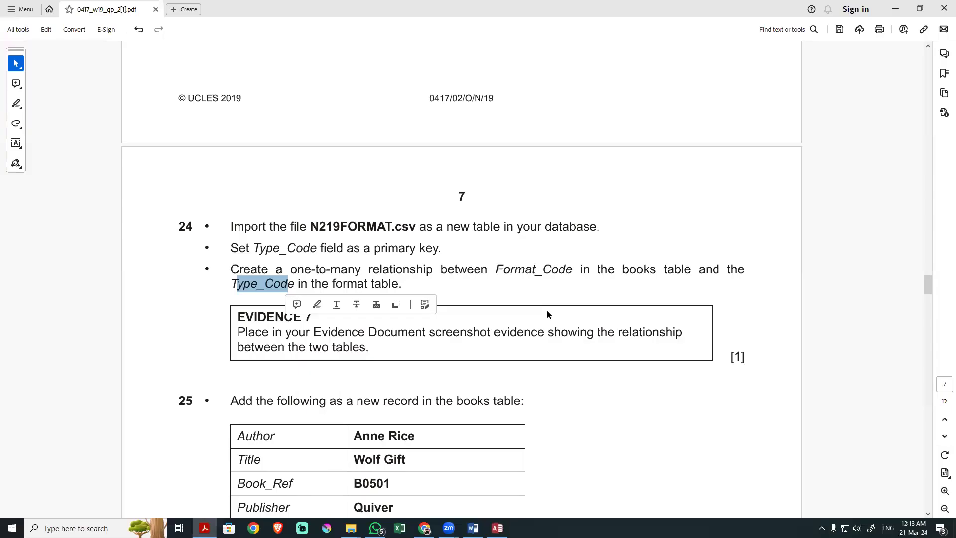
key(alt+Tab)
Create a one-to-many relationship between Format_Code in N219BOOKS and Type_Code in N219FORMAT, and move N219BOOKS closer to N219FORMAT
drag(193, 155, 352, 116)
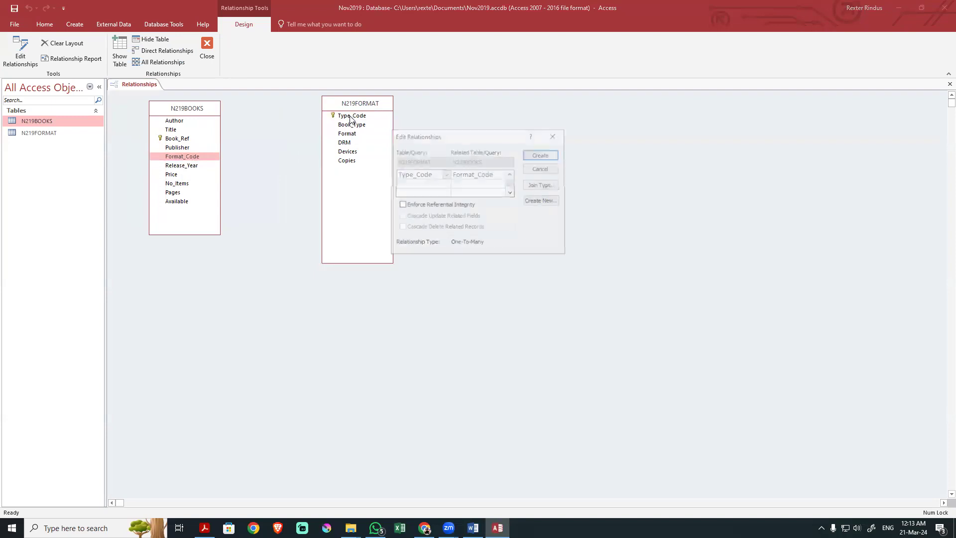
click(542, 154)
drag(227, 107, 257, 121)
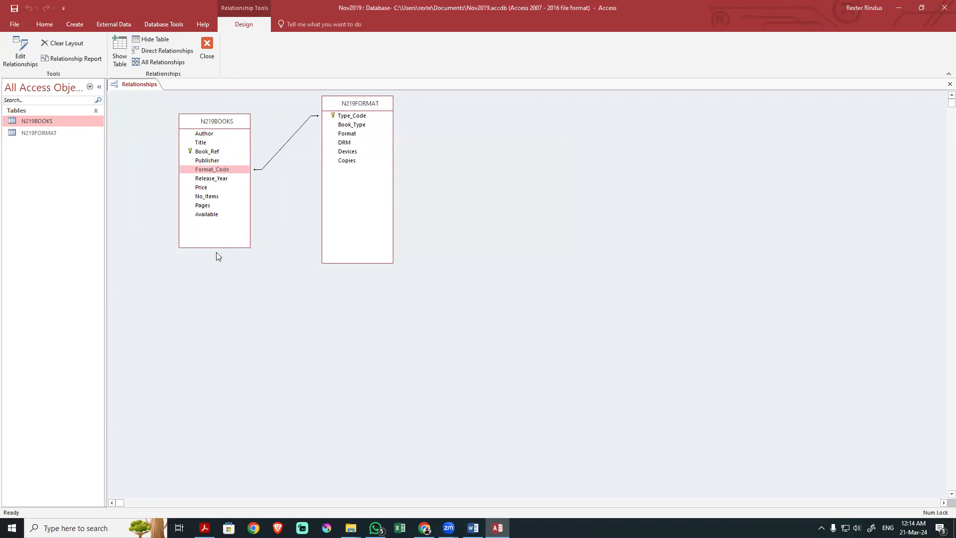
Read the Evidence 7 instruction in the question paper and capture a screen snip of the two related tables in Access
key(alt+Tab)
drag(237, 314, 345, 348)
key(alt+Tab)
key(super+shift+s)
mouse_move(101, 65)
mouse_down()
mouse_move(413, 246)
mouse_move(434, 277)
mouse_up()
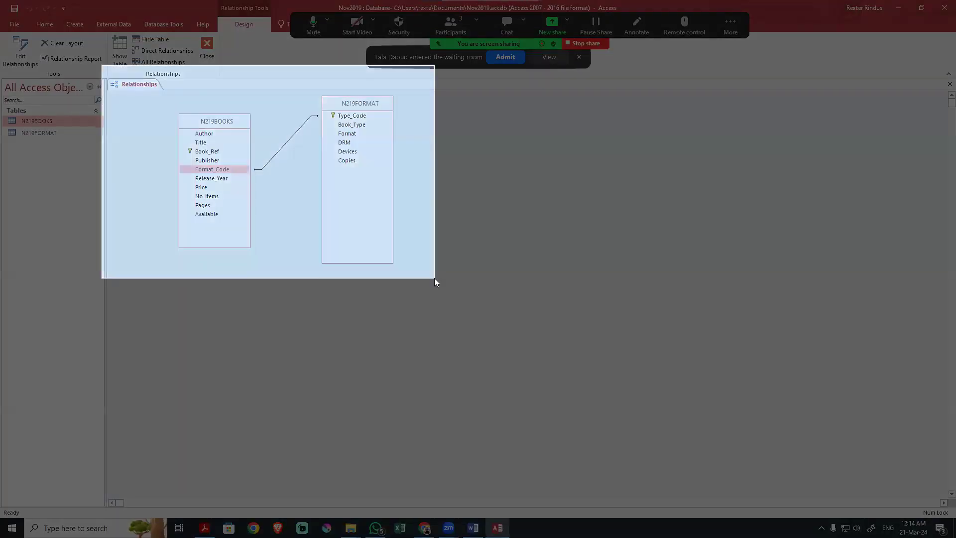
Switch to the Word evidence document and paste the relationship screenshot below the Step 24 - EVIDENCE 7 heading
click(473, 527)
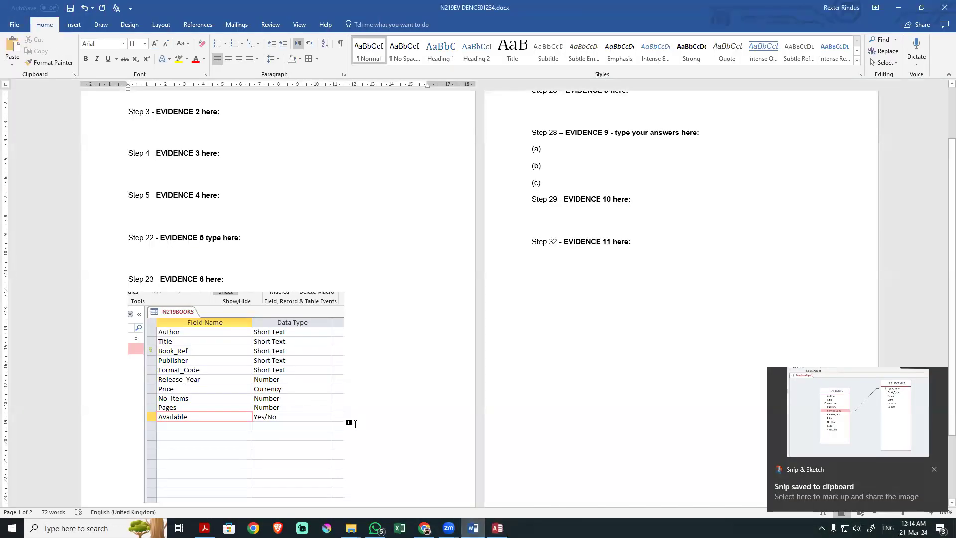
scroll(348, 422, down, 3)
click(176, 467)
key(ctrl+v)
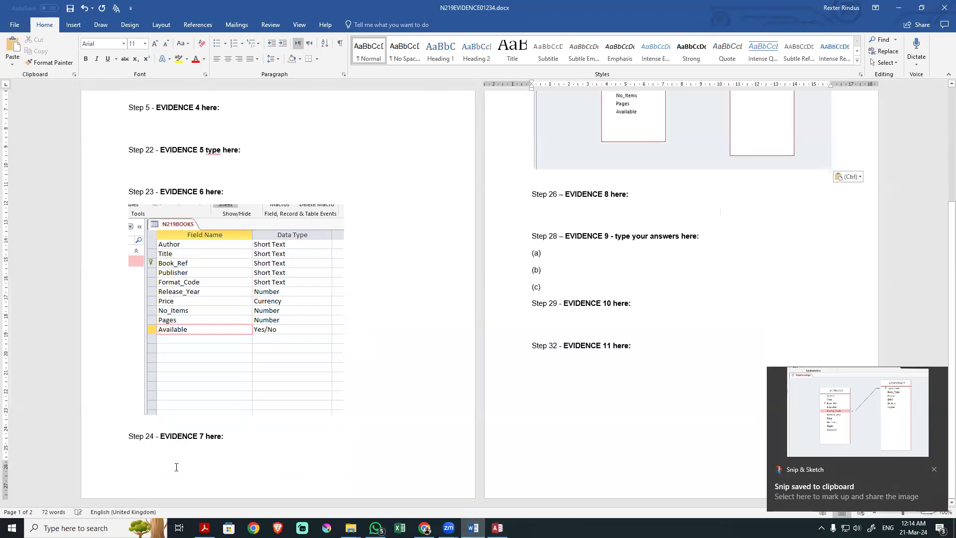
Switch back to Access and close the Relationships layout, saving its changes
scroll(460, 357, up, 5)
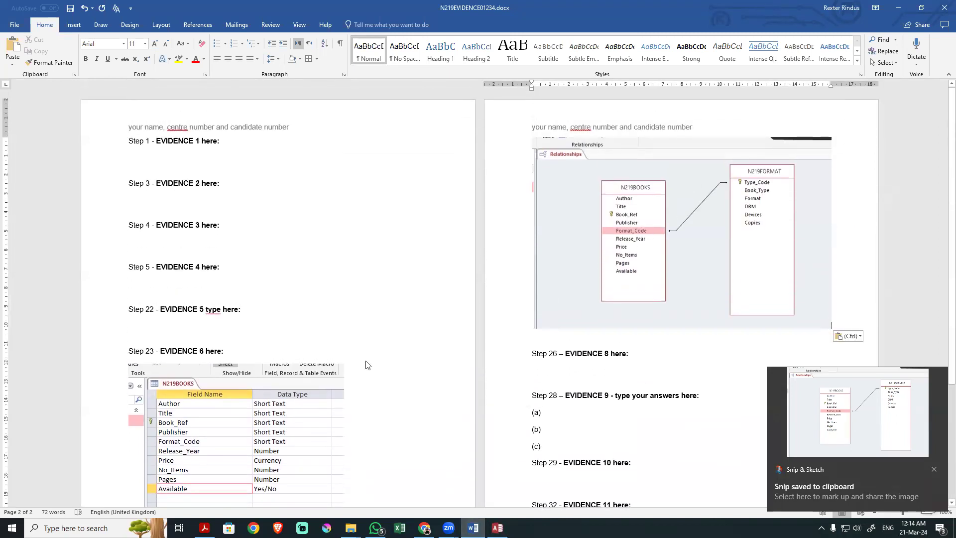
key(alt+Tab)
click(208, 46)
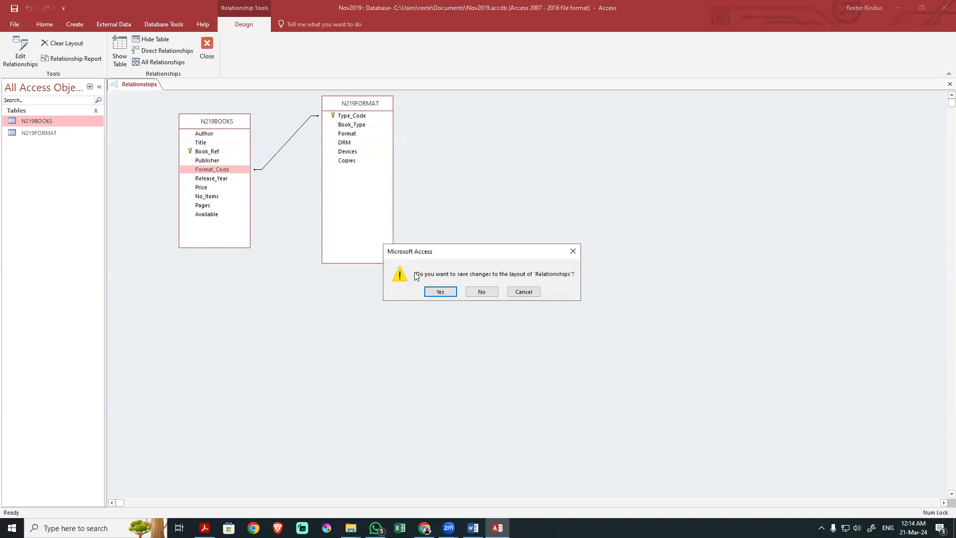
click(426, 291)
Switch to the question paper PDF and read question 25 about adding a new record to the books table
key(alt+Tab)
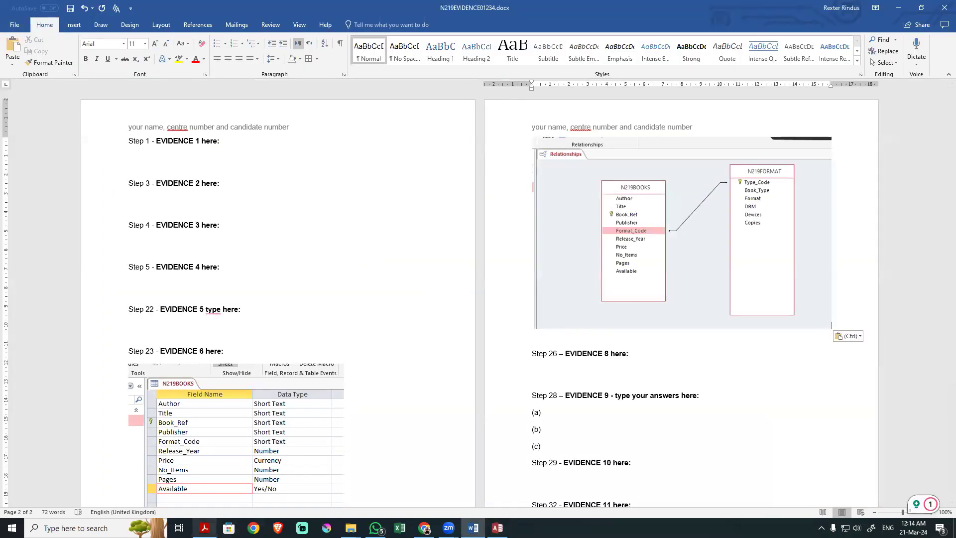
click(205, 527)
scroll(260, 478, down, 5)
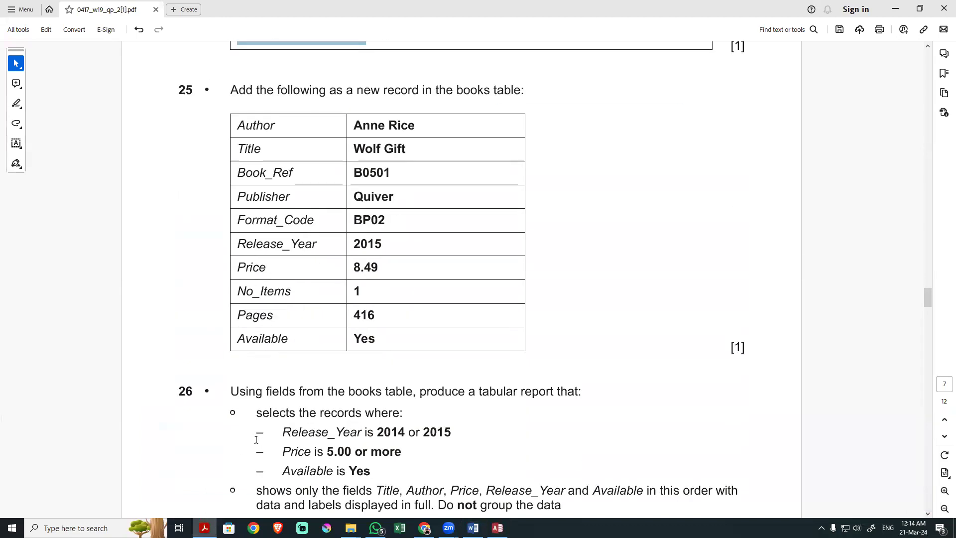
drag(231, 162, 481, 161)
click(482, 161)
Return to Access, open the N219BOOKS table and go to a new blank record's Author field
key(alt+Tab)
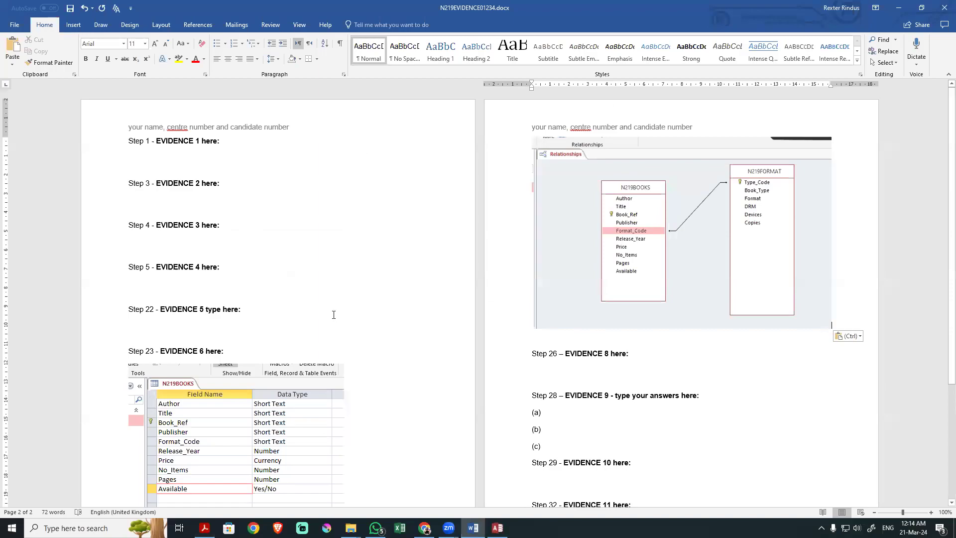
key(alt+Tab)
click(498, 527)
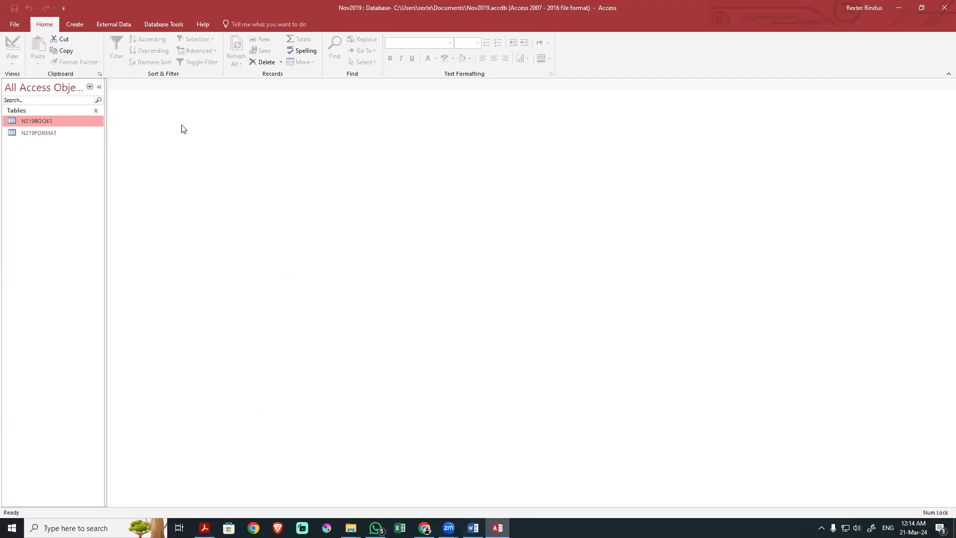
double_click(41, 122)
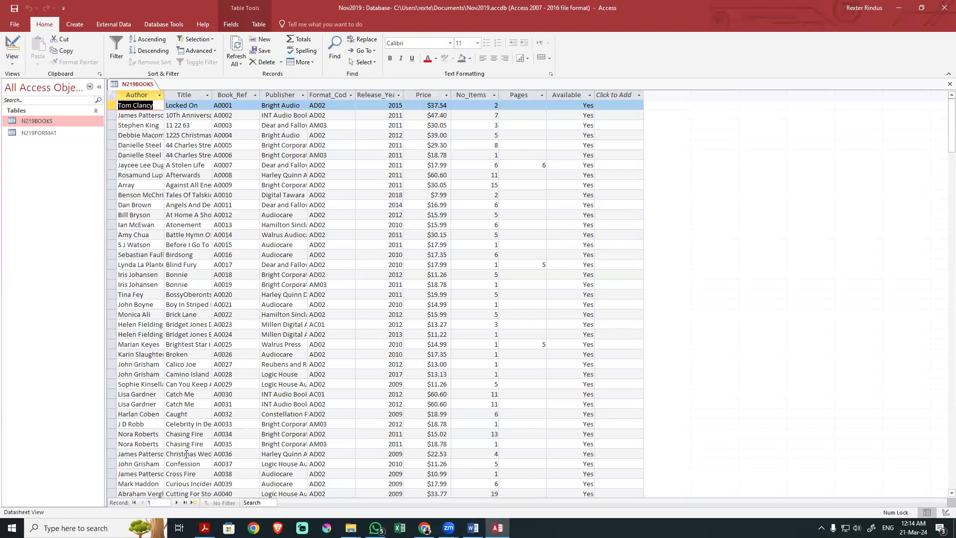
click(188, 503)
scroll(142, 413, down, 1)
click(140, 373)
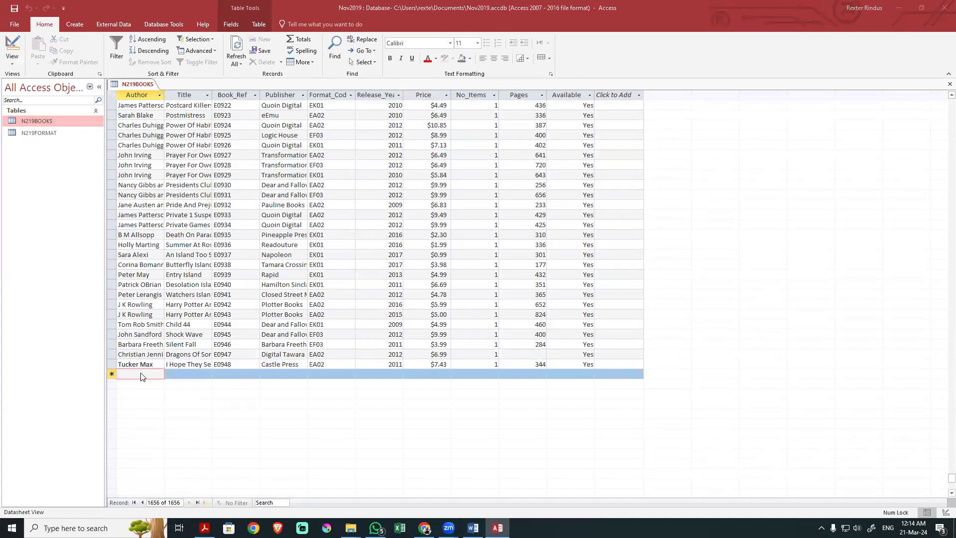
Copy the author Anne Rice from the question paper into the new record and enter Wolf Gift as its Title
key(alt+Tab)
drag(351, 196, 410, 197)
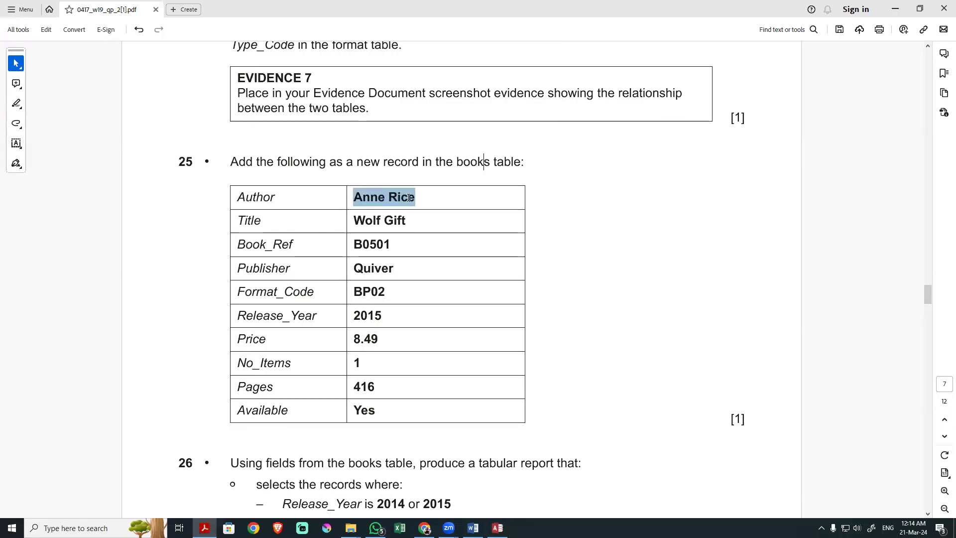
key(ctrl+c)
key(alt+Tab)
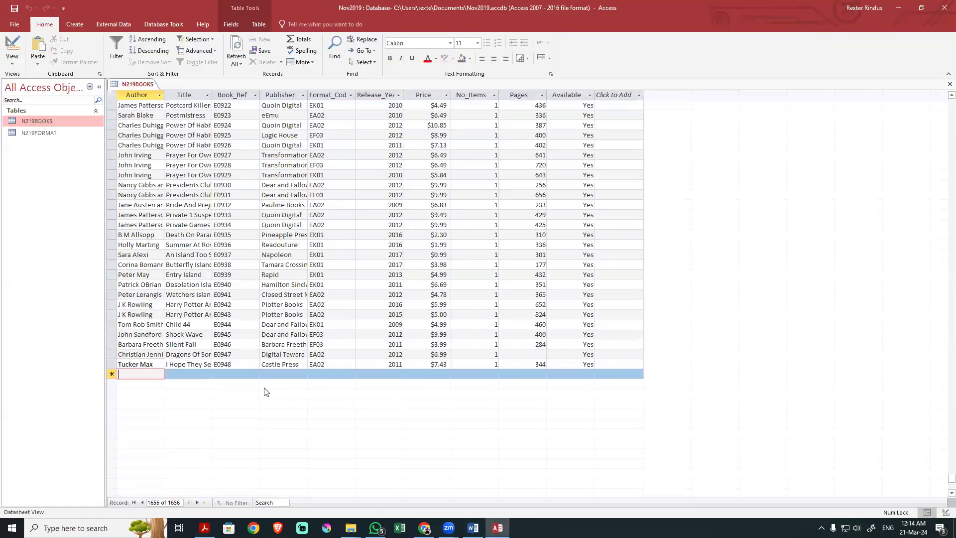
key(ctrl+v)
click(182, 374)
text(Wo)
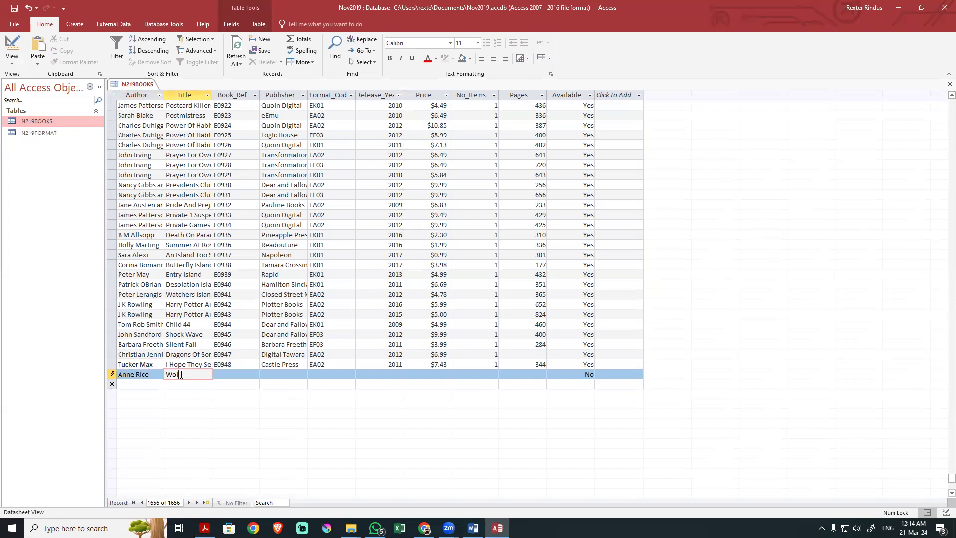
text(lfGift)
Check the question paper and fill in the new record's Book_Ref as B0501 and its Publisher as Quiver
key(alt+Tab)
drag(352, 245, 391, 249)
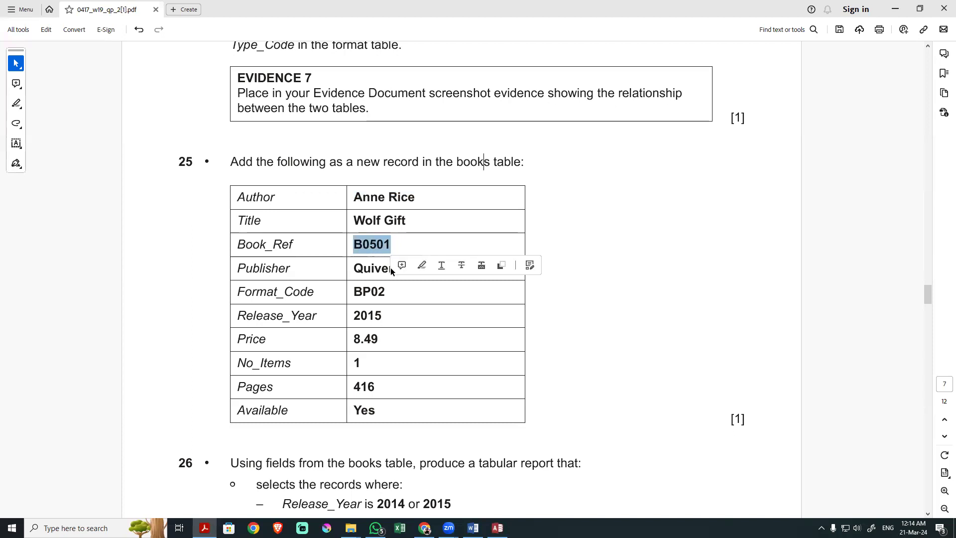
key(alt+Tab)
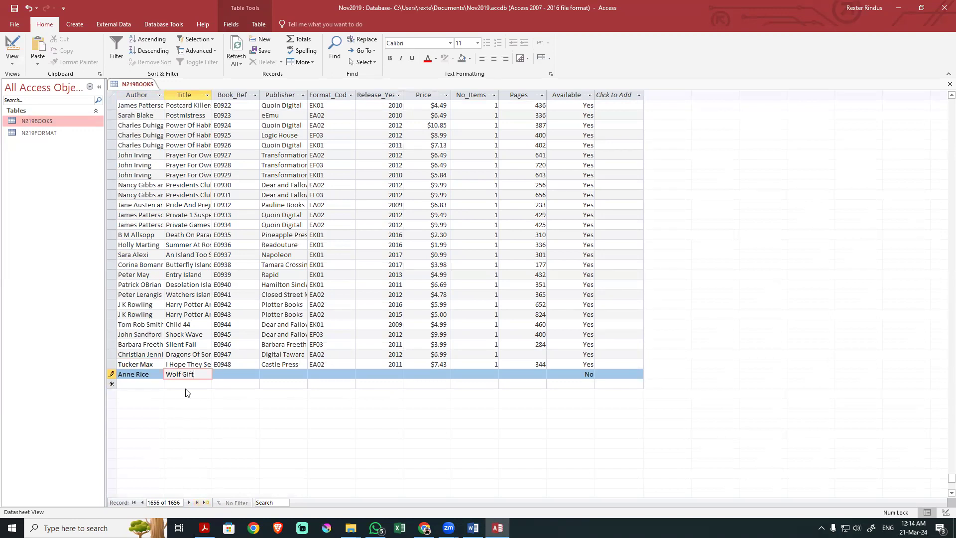
click(231, 374)
text(B0501)
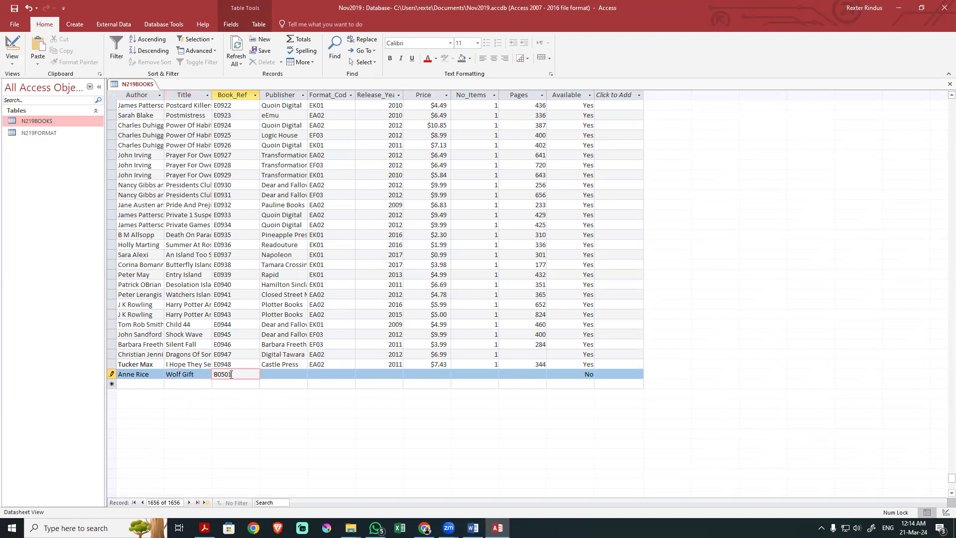
key(alt+Tab)
drag(352, 269, 391, 274)
key(ctrl+c)
key(alt+Tab)
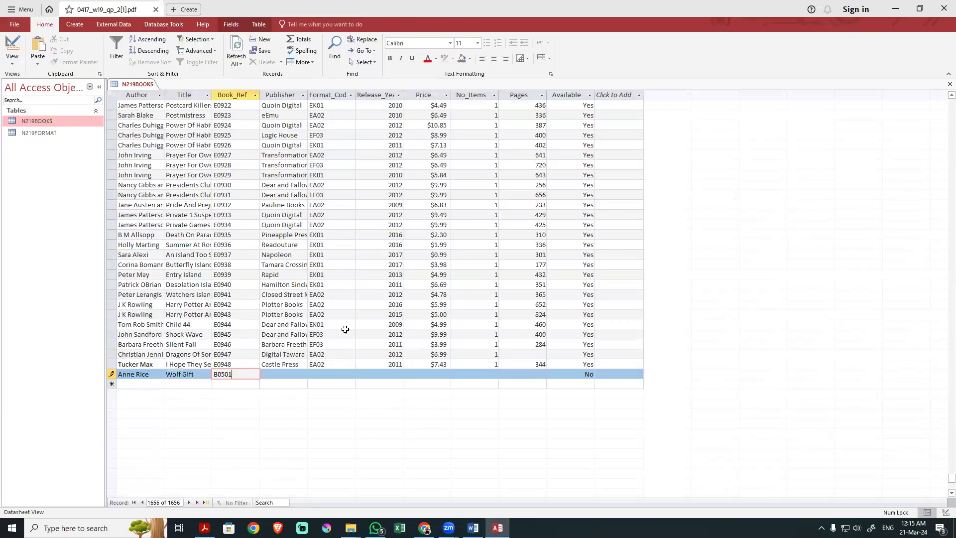
click(285, 374)
key(ctrl+v)
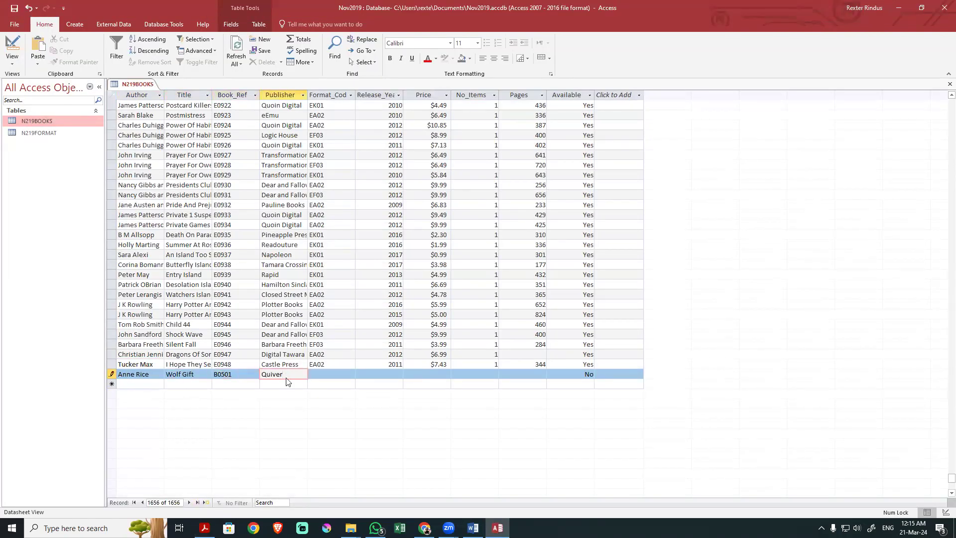
Copy BP02 from the question paper into the new record's Format_Code and set its Release_Year to 2015
key(alt+Tab)
drag(354, 291, 382, 291)
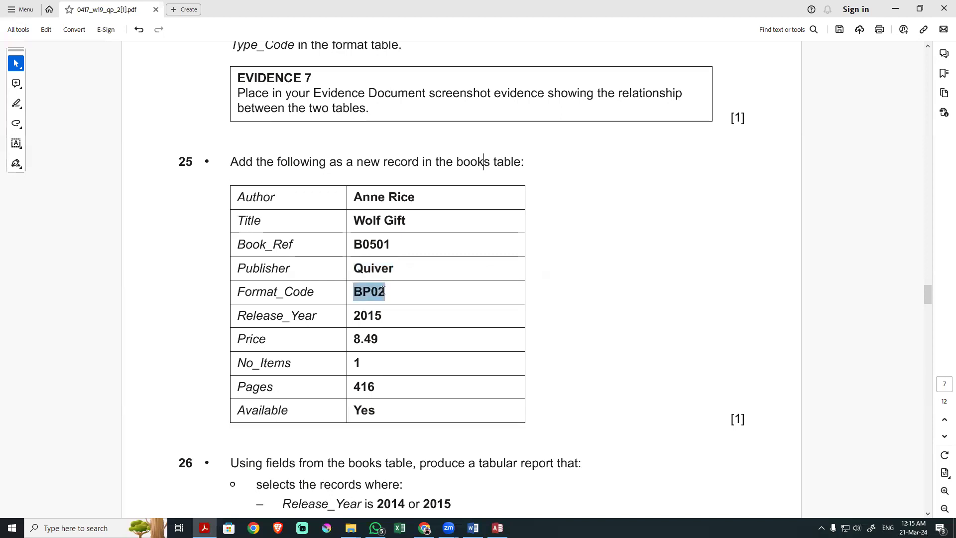
key(ctrl+c)
key(alt+Tab)
click(337, 374)
key(ctrl+v)
click(390, 374)
text(2015)
Copy the 8.49 Price from the question paper into the new record and set No_Items to 1
key(alt+Tab)
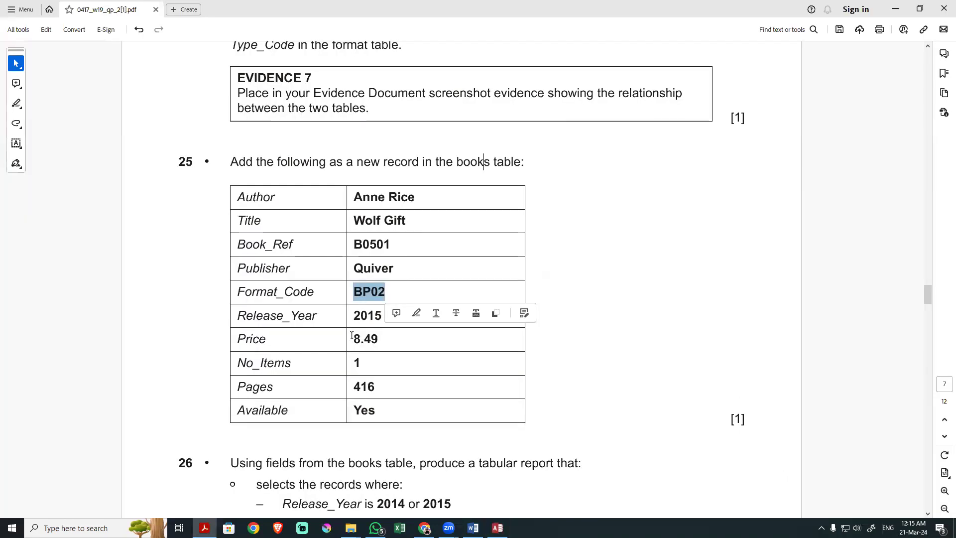
drag(353, 339, 378, 338)
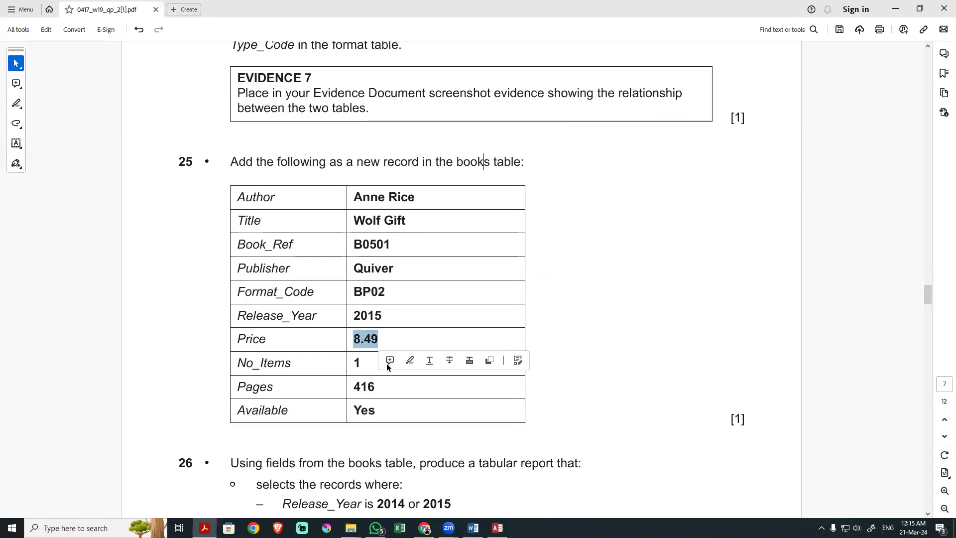
key(alt+Tab)
click(443, 377)
key(ctrl+v)
click(483, 377)
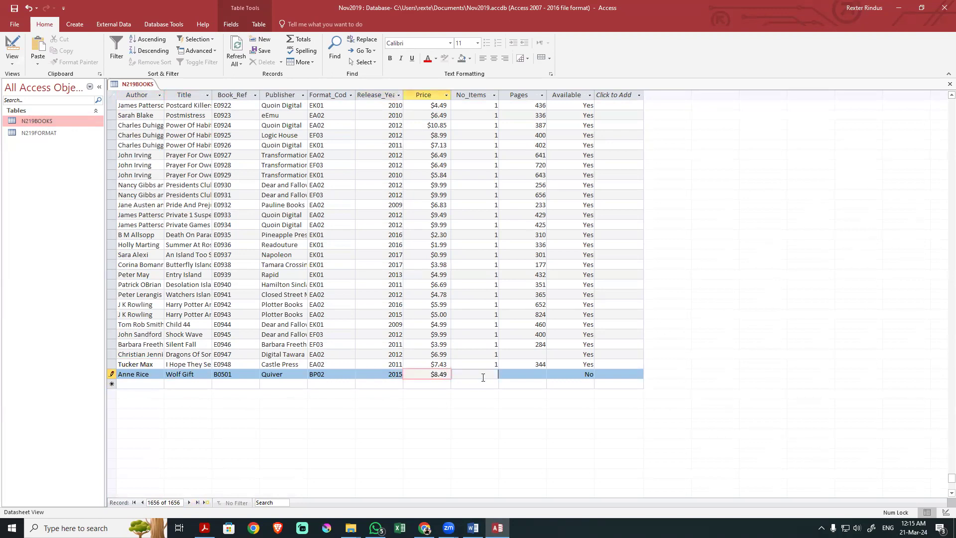
Copy 416 from the question paper into Pages, set Available to Yes and commit the new record
key(alt+Tab)
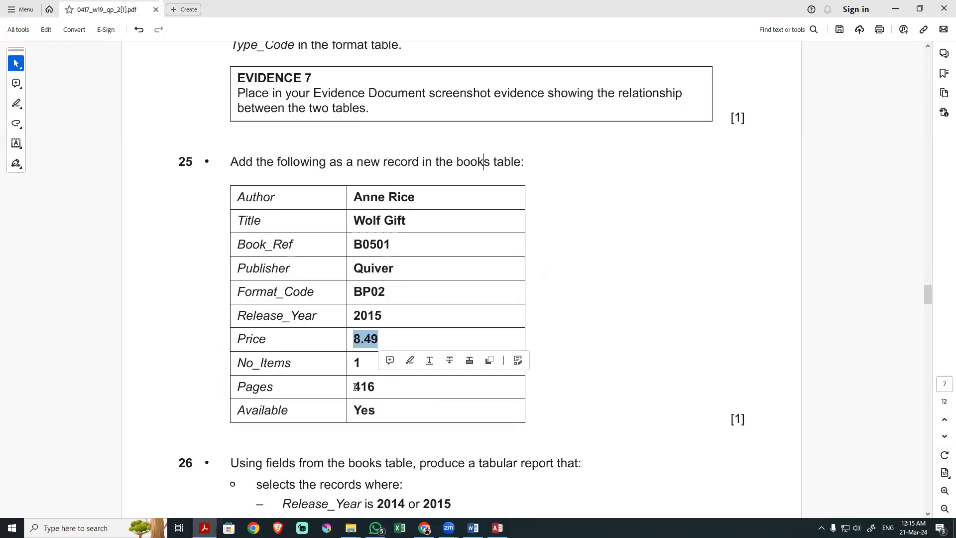
drag(352, 387, 380, 387)
key(ctrl+c)
key(alt+Tab)
click(523, 374)
key(ctrl+v)
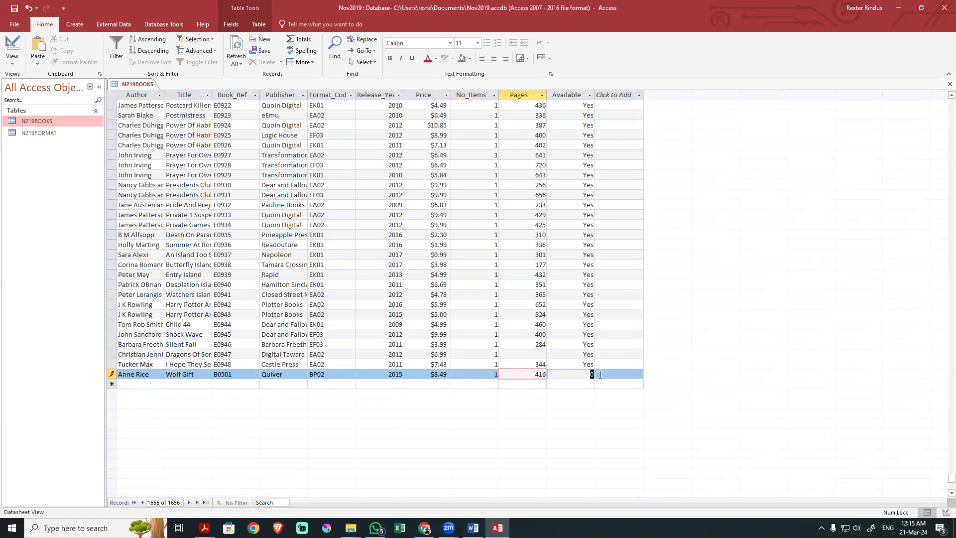
click(577, 378)
text(1)
click(618, 383)
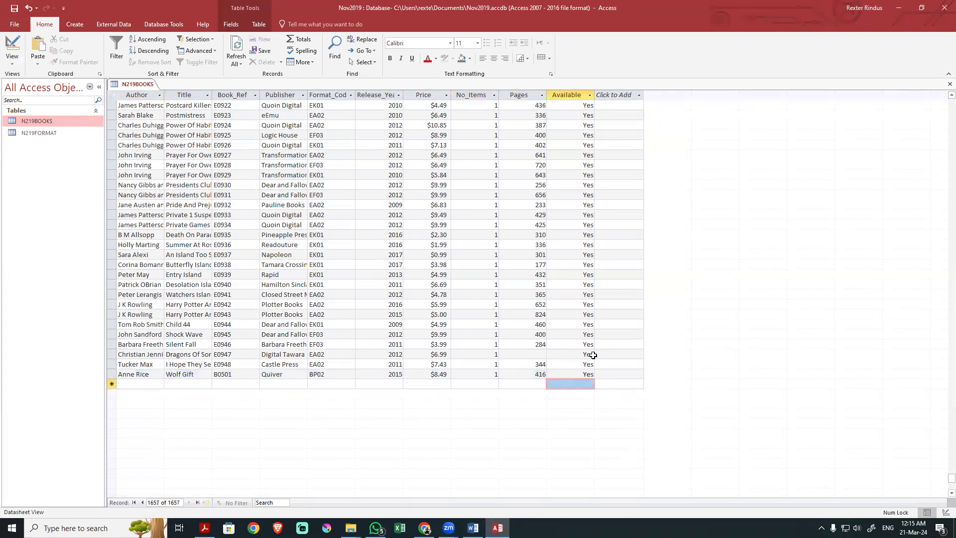
click(619, 324)
key(alt+Tab)
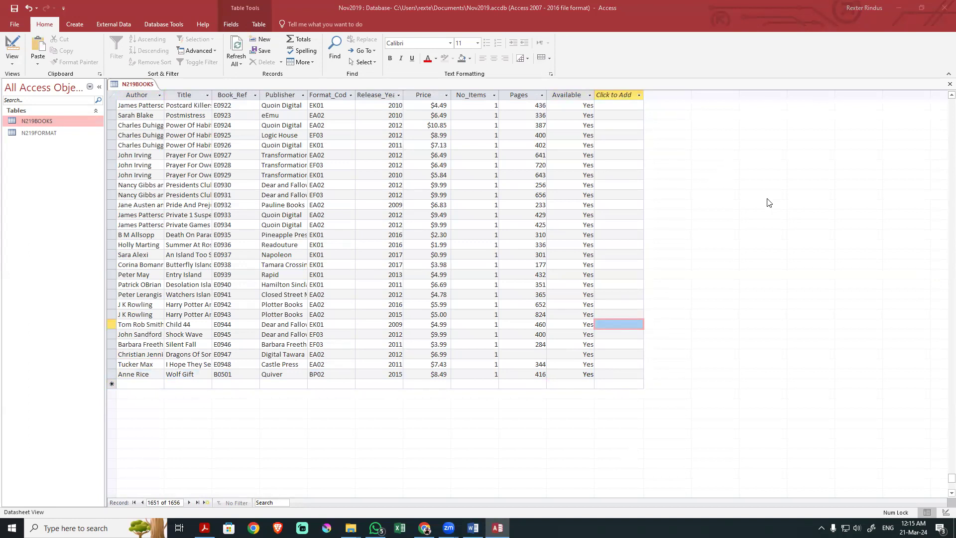
click(420, 295)
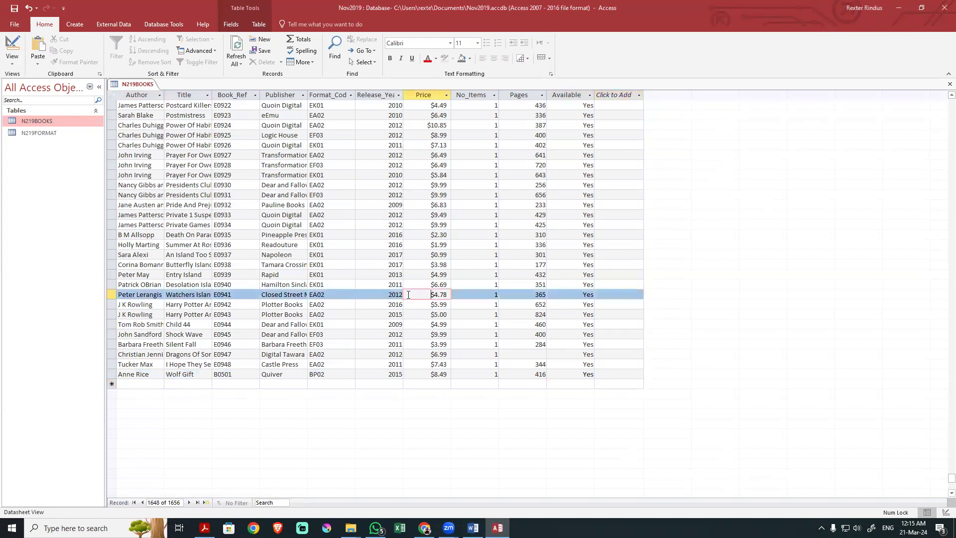
Switch to the question paper, recheck the question 25 record details and read the report requirements in question 26
key(alt+Tab)
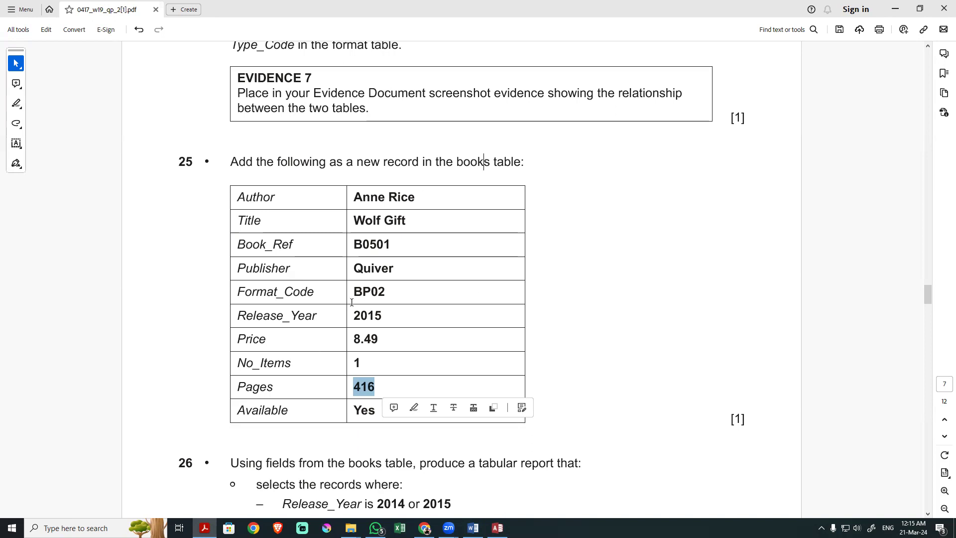
click(289, 245)
scroll(302, 274, down, 3)
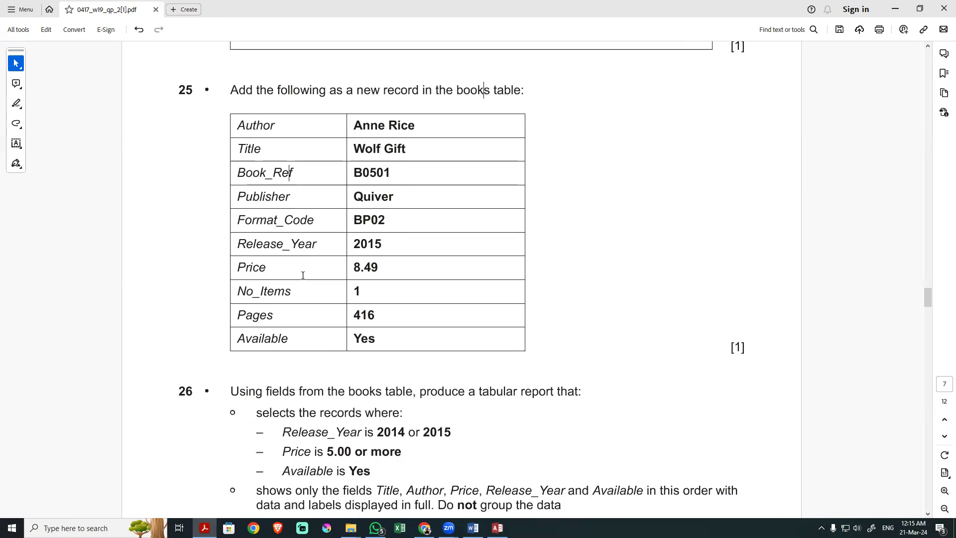
scroll(303, 275, up, 2)
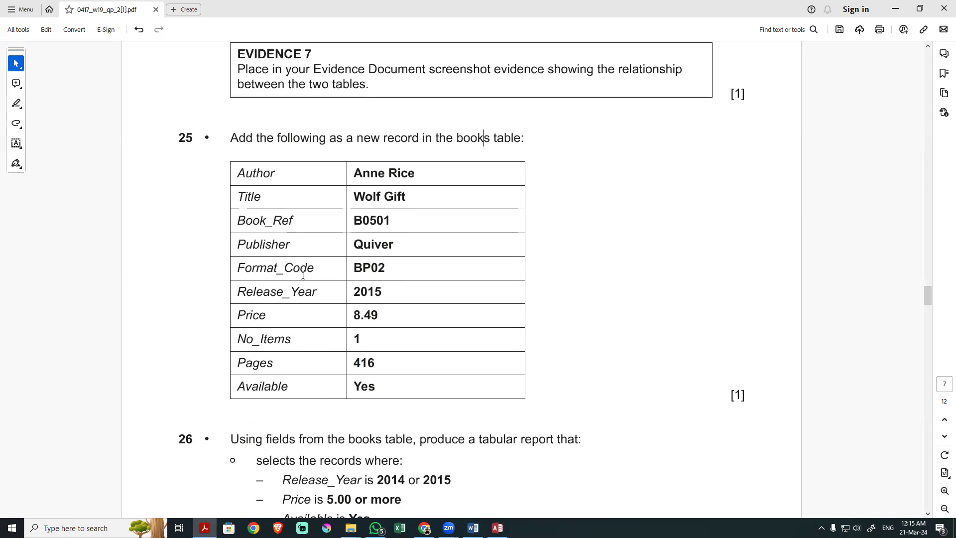
scroll(303, 274, down, 2)
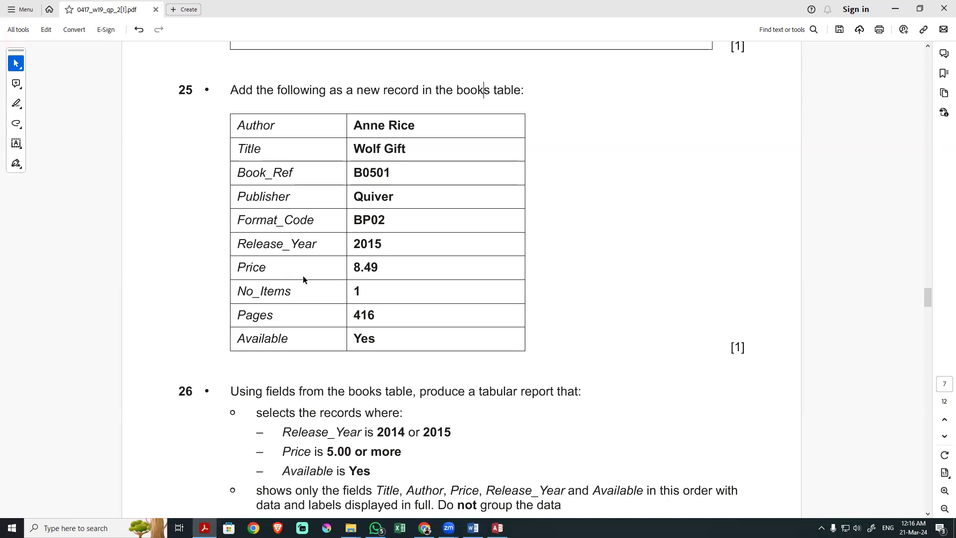
scroll(303, 276, down, 10)
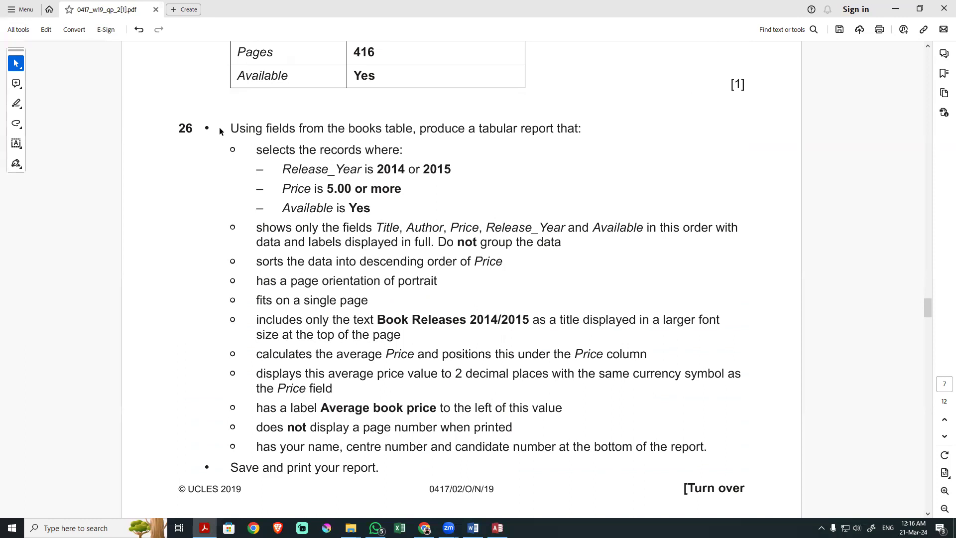
Return to Access and close the N219BOOKS table
click(497, 528)
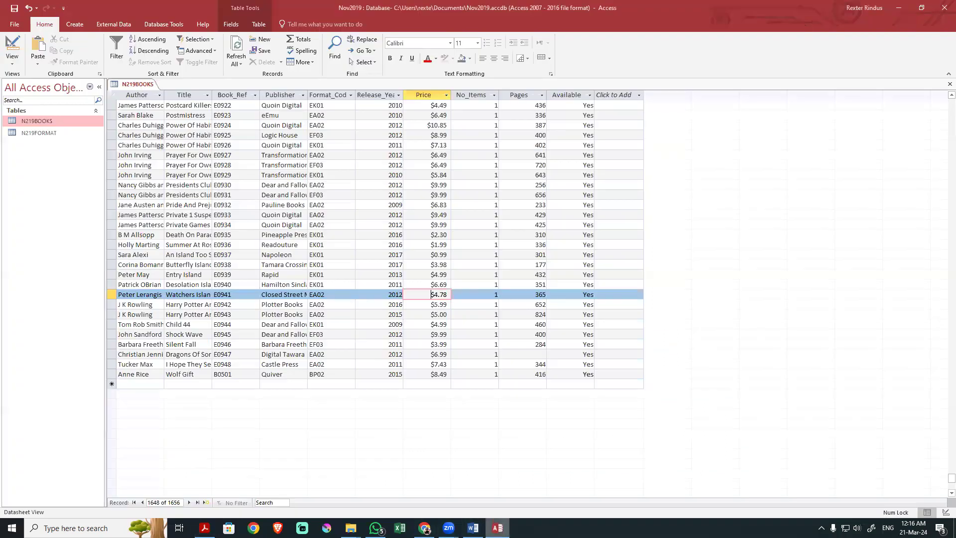
right_click(149, 87)
click(174, 116)
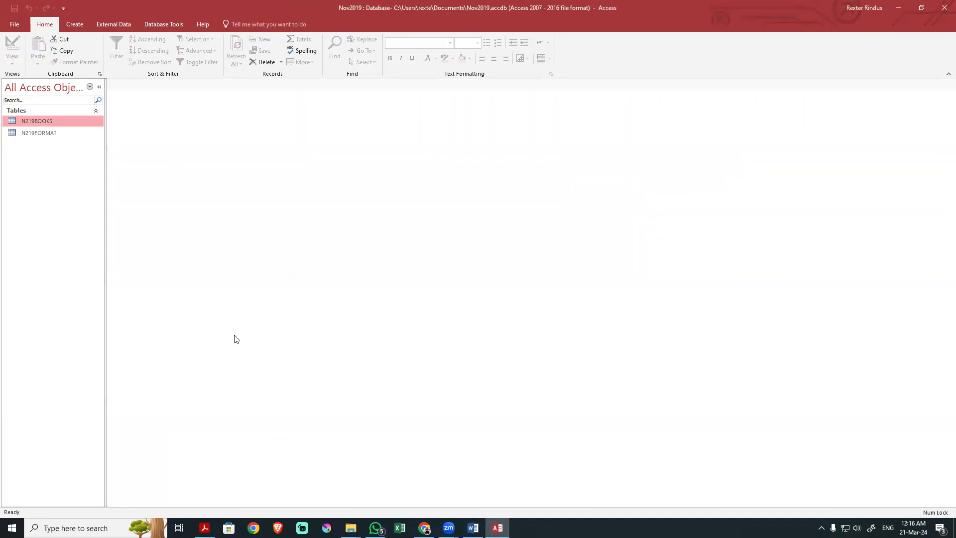
Review the Release_Year selection criterion in question 26 of the question paper, then switch back to Access
key(alt+Tab)
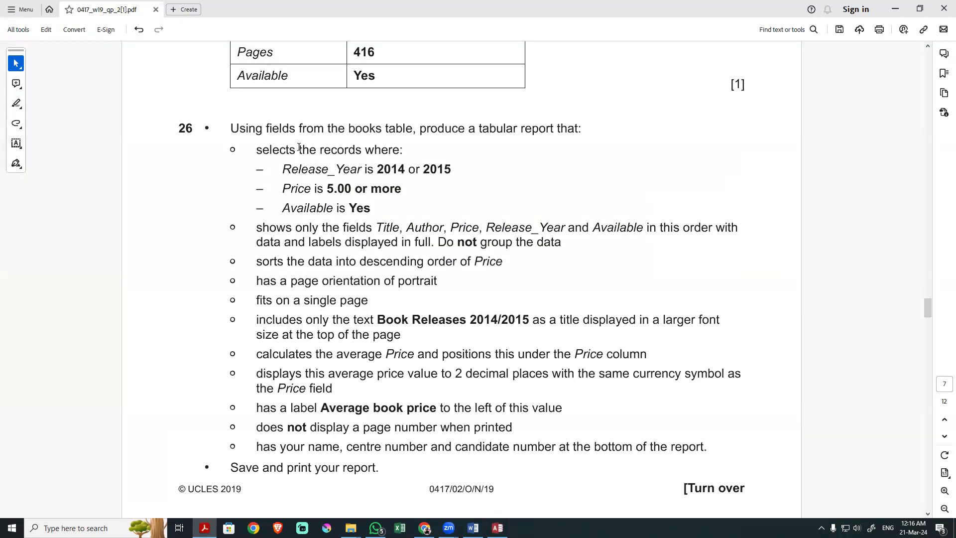
drag(298, 170, 391, 177)
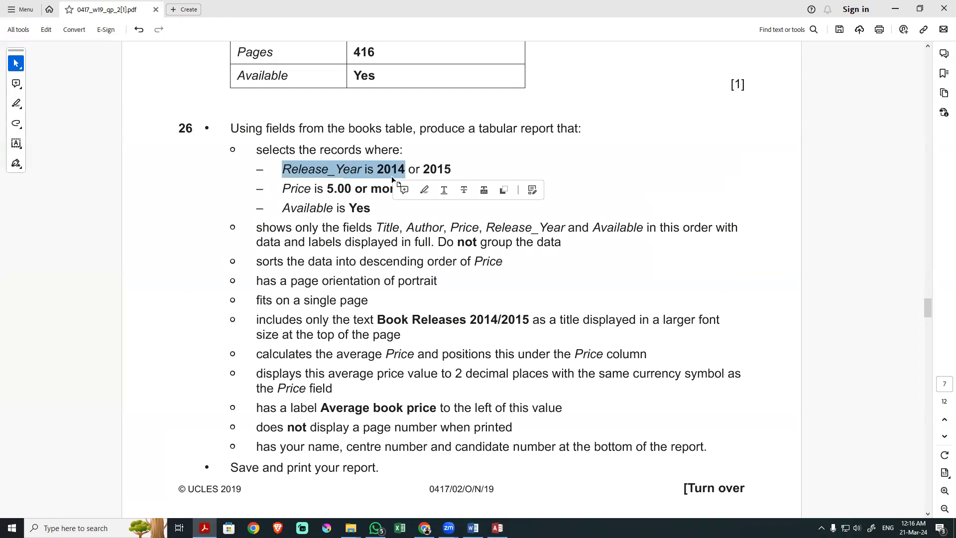
key(alt+Tab)
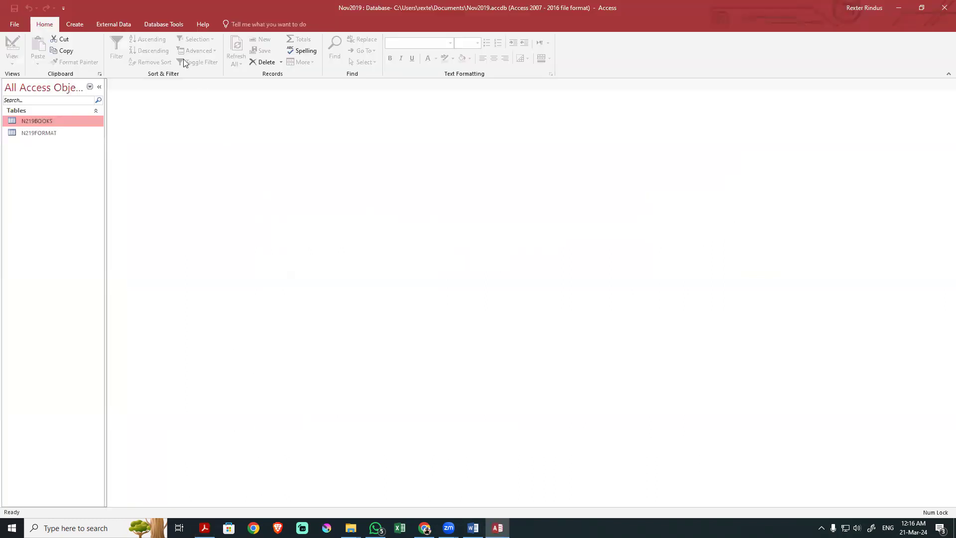
Create a new query in Design view containing both the N219BOOKS and N219FORMAT tables
click(78, 24)
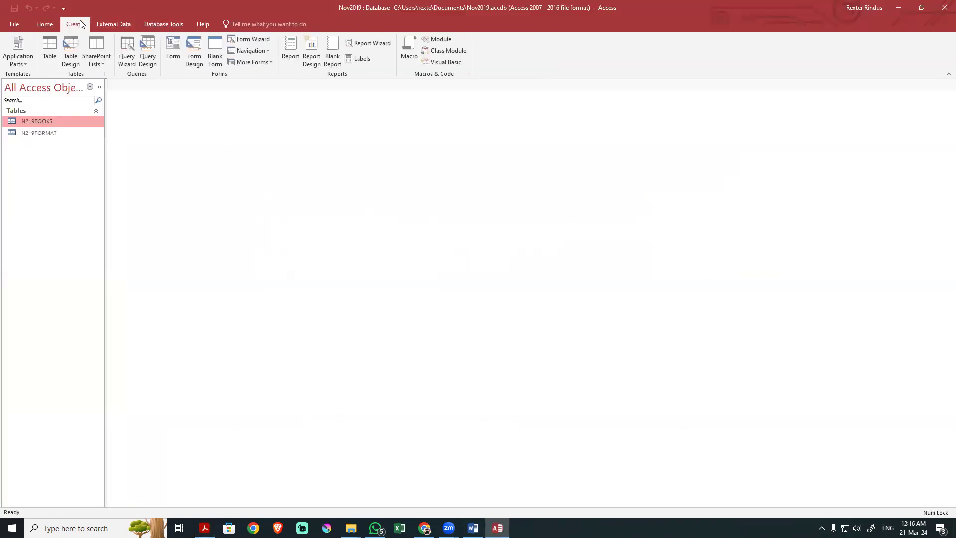
click(148, 60)
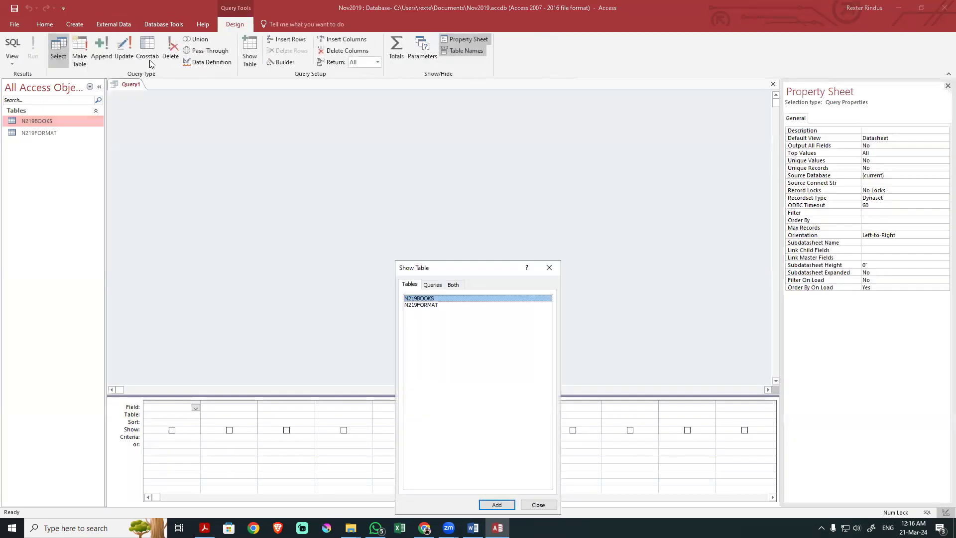
drag(412, 270, 475, 125)
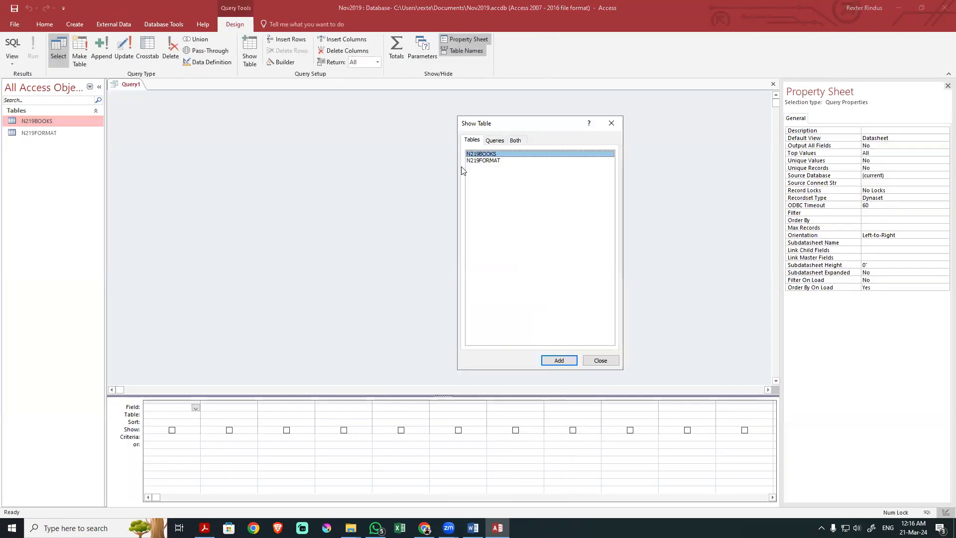
drag(517, 184, 466, 147)
click(555, 360)
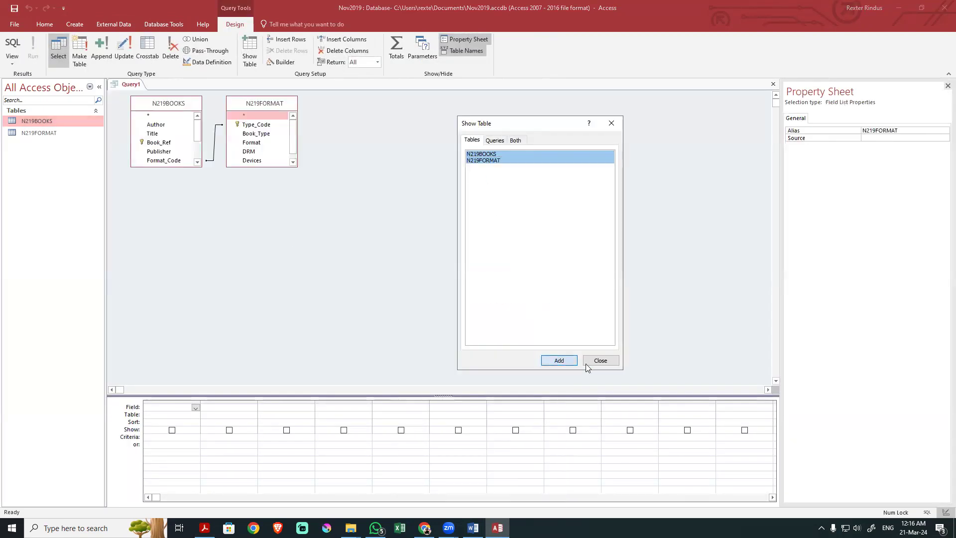
click(587, 361)
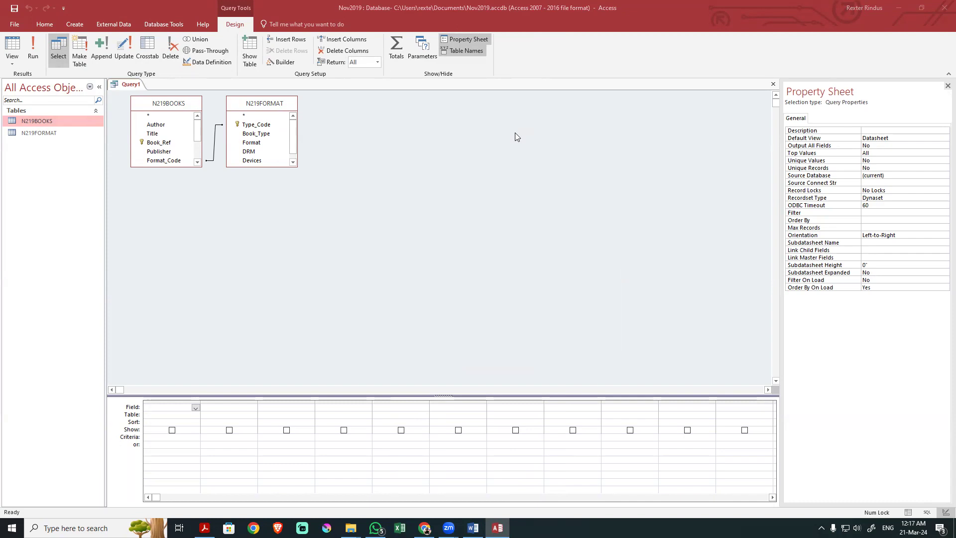
click(325, 221)
click(71, 24)
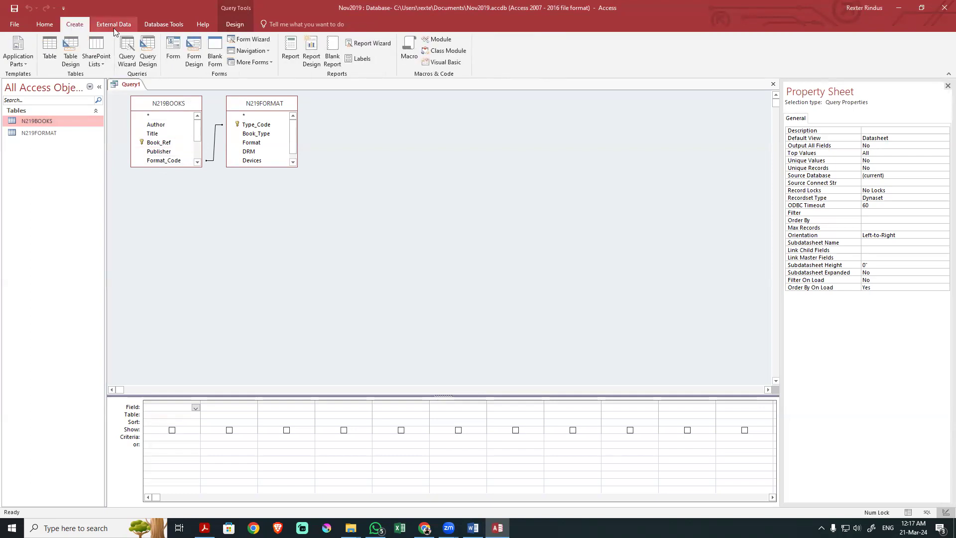
click(145, 64)
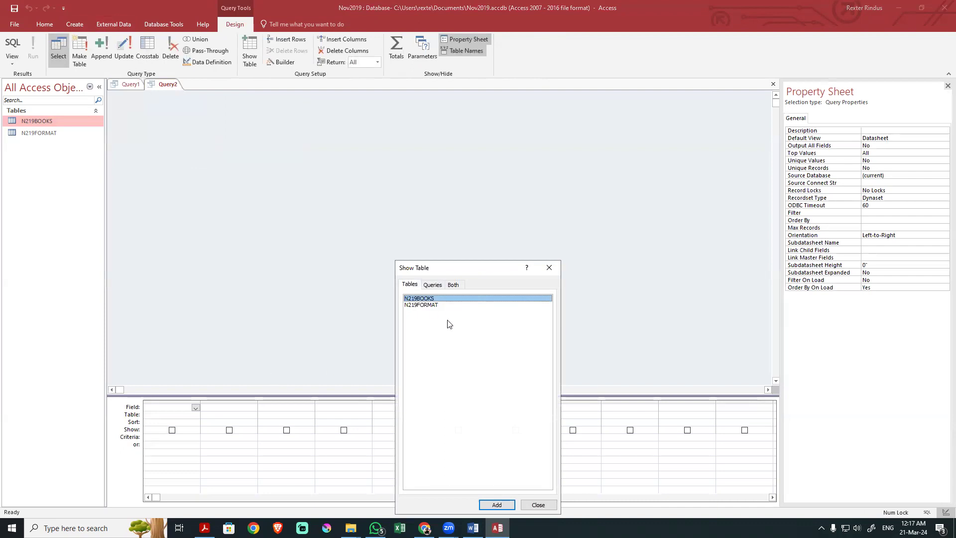
drag(420, 306, 418, 299)
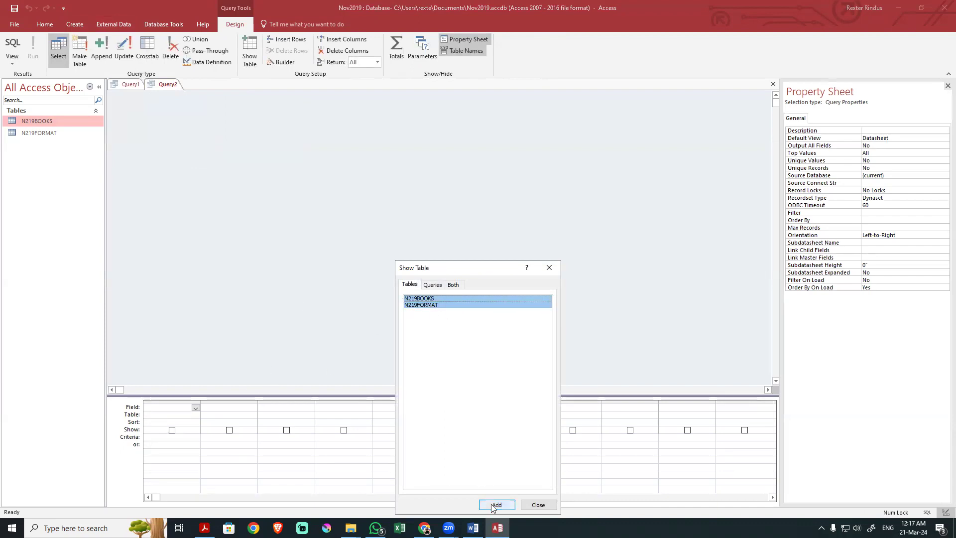
click(549, 269)
right_click(170, 87)
click(194, 100)
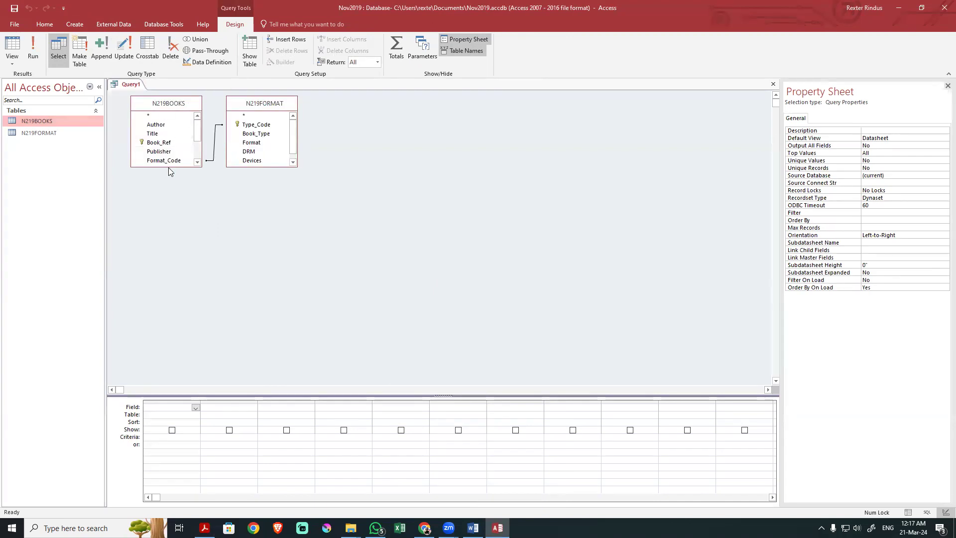
Enlarge both field lists in the query, recheck question 26 in the question paper and add Release_Year from N219BOOKS to the query
drag(166, 168, 167, 242)
drag(238, 166, 238, 247)
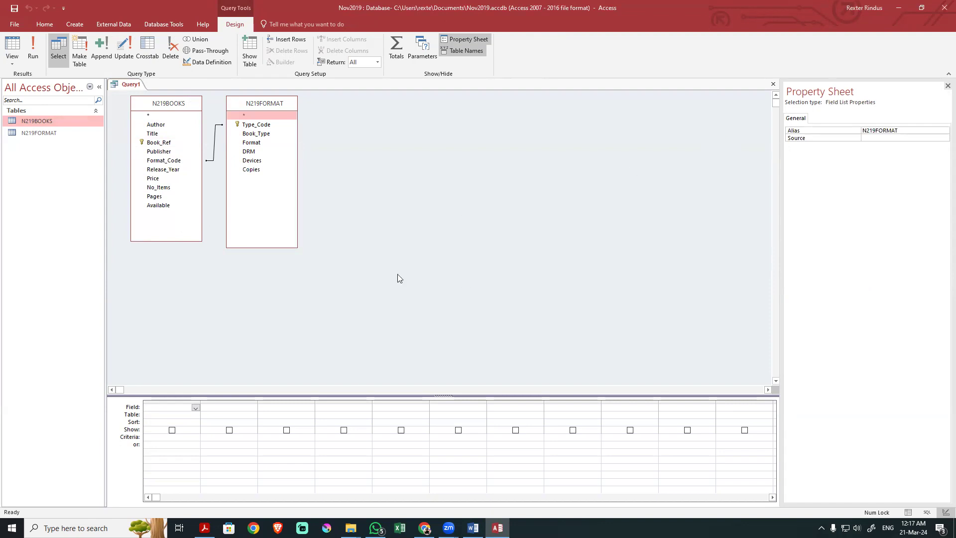
click(204, 528)
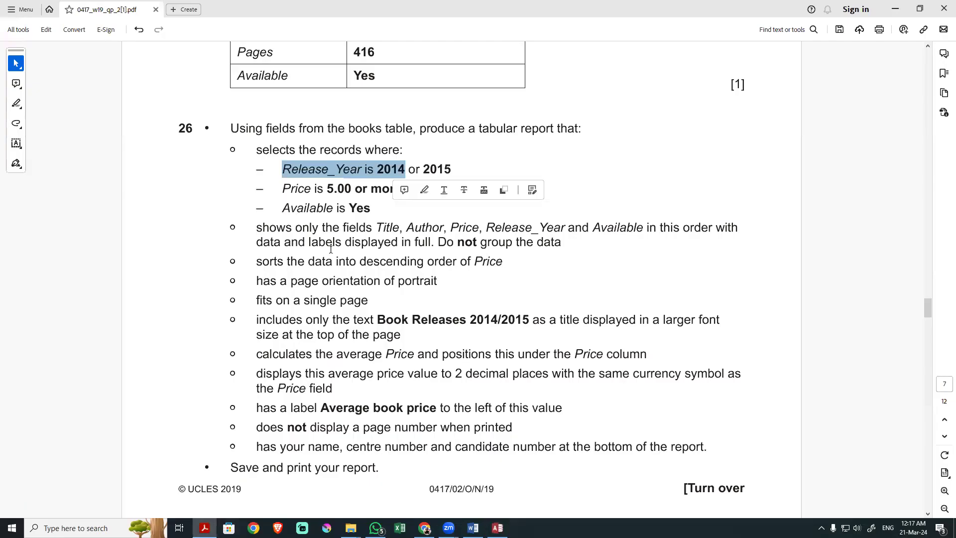
click(291, 172)
drag(281, 169, 362, 170)
key(alt+Tab)
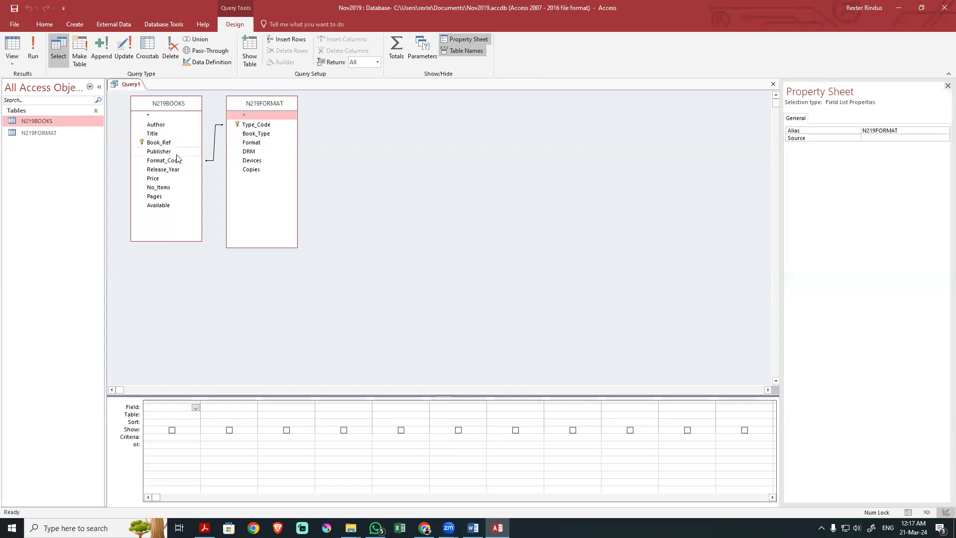
double_click(158, 170)
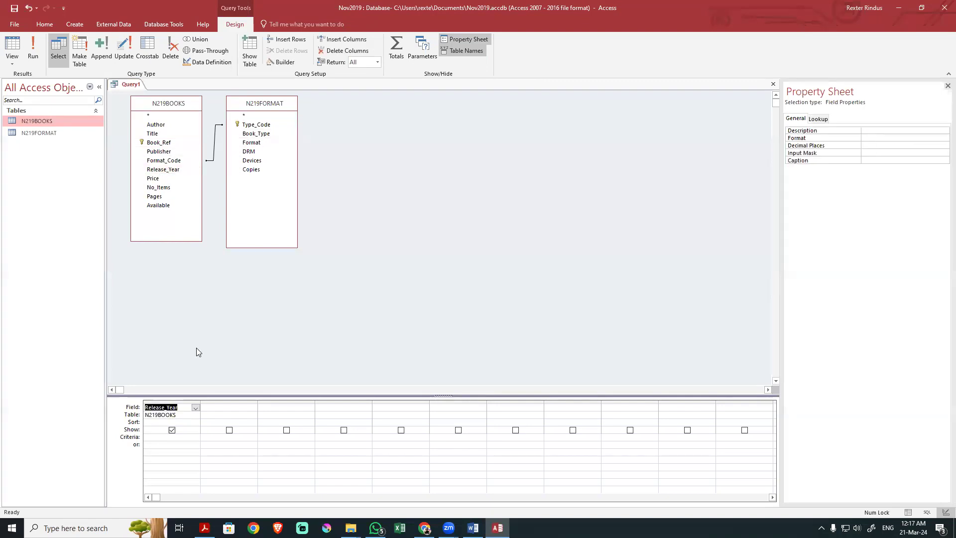
Examine the Release_Year values in the query's datasheet and return to the query design
click(12, 47)
scroll(149, 317, down, 6)
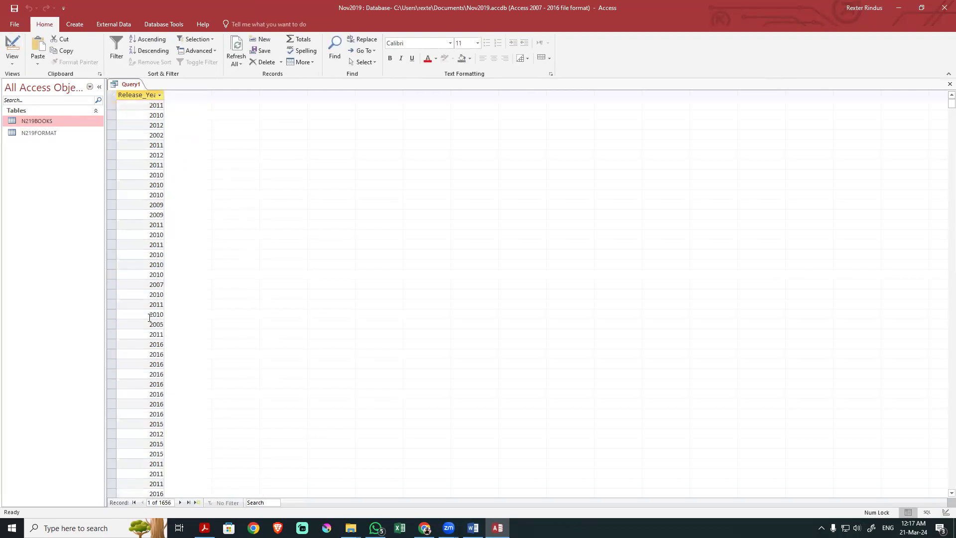
scroll(145, 350, up, 5)
click(15, 47)
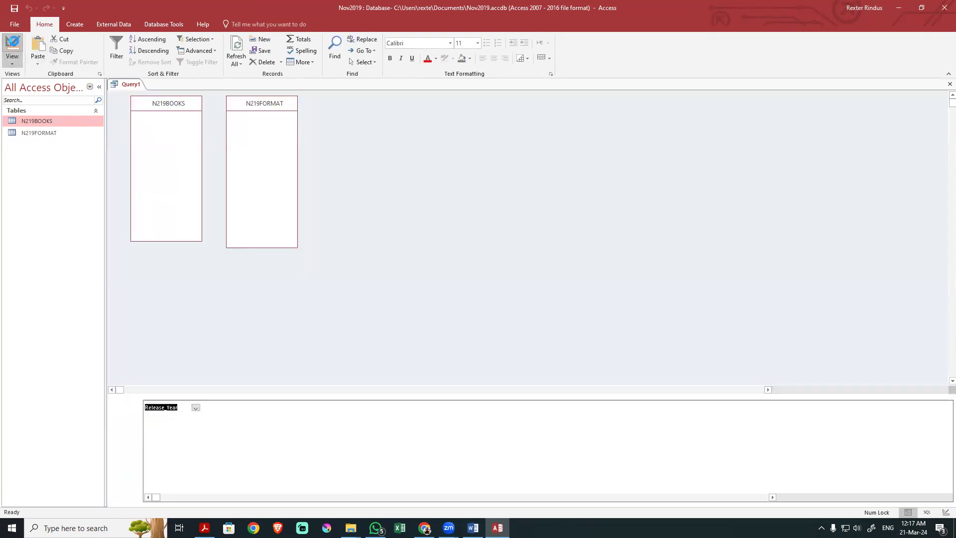
Copy "2014 or 2015" from question 26 in the question paper into the Release_Year criteria of the query
key(alt+Tab)
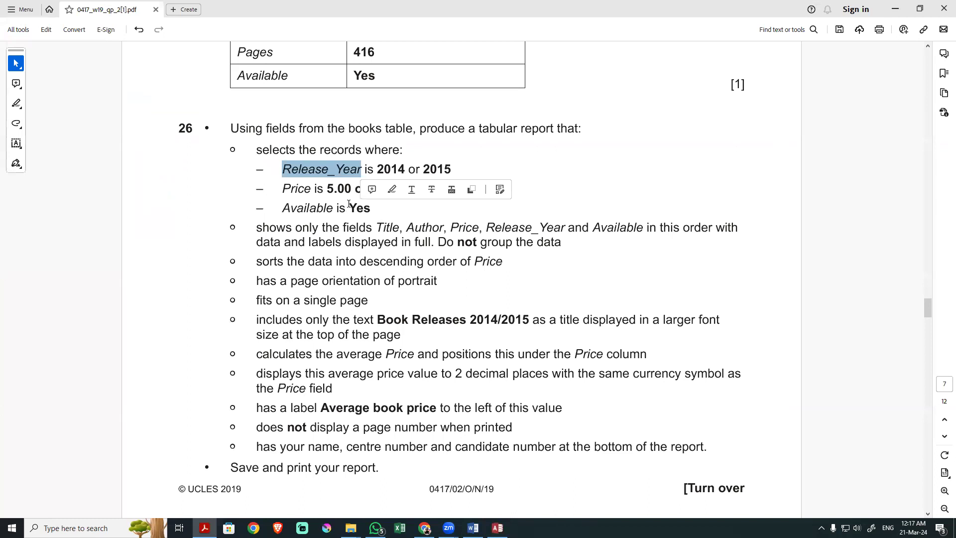
click(348, 204)
drag(377, 169, 447, 169)
key(ctrl+c)
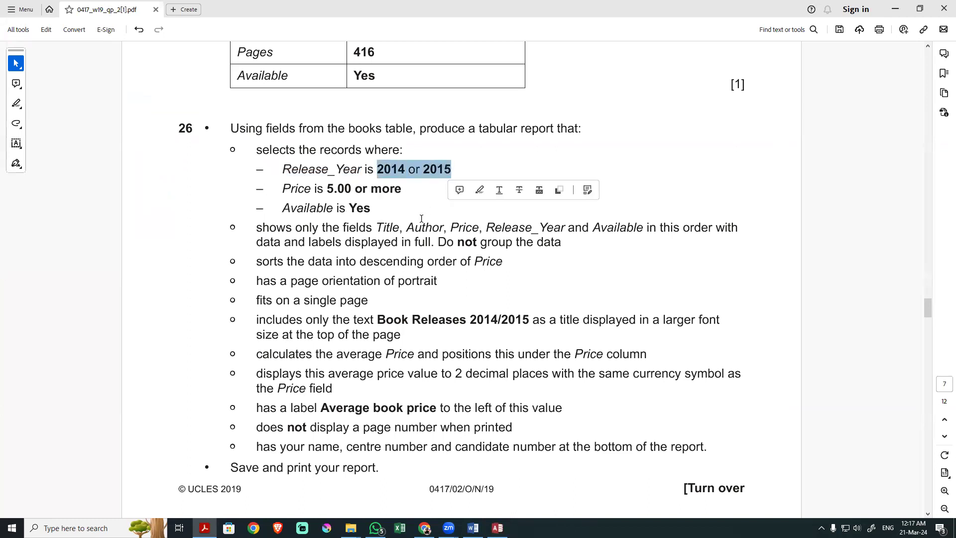
key(alt+Tab)
click(156, 437)
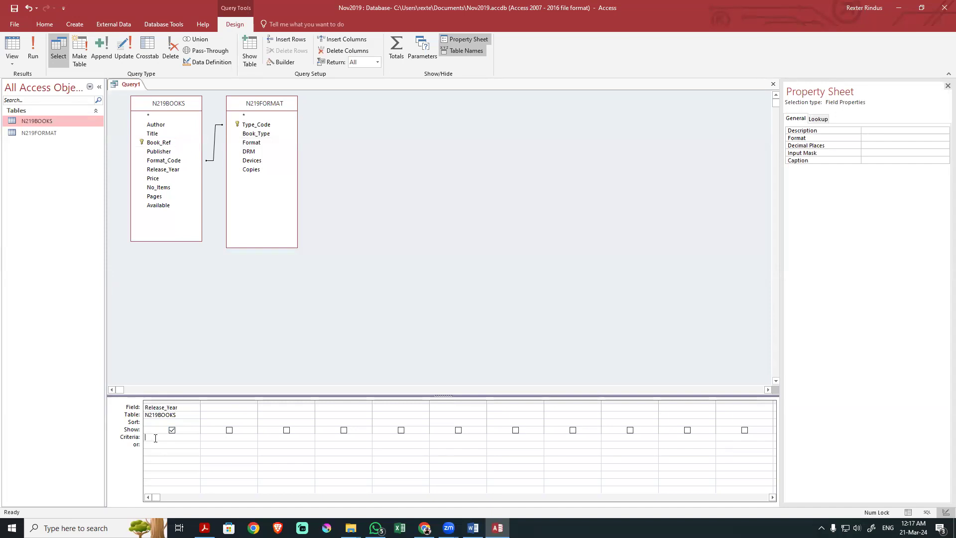
key(ctrl+v)
View the query results sorted by ascending Release_Year to check which years are selected
click(13, 54)
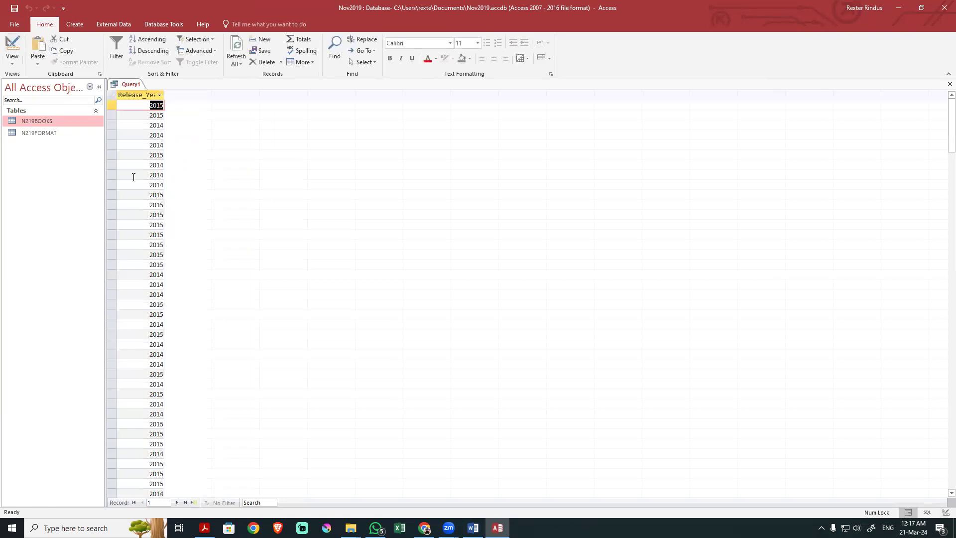
click(156, 95)
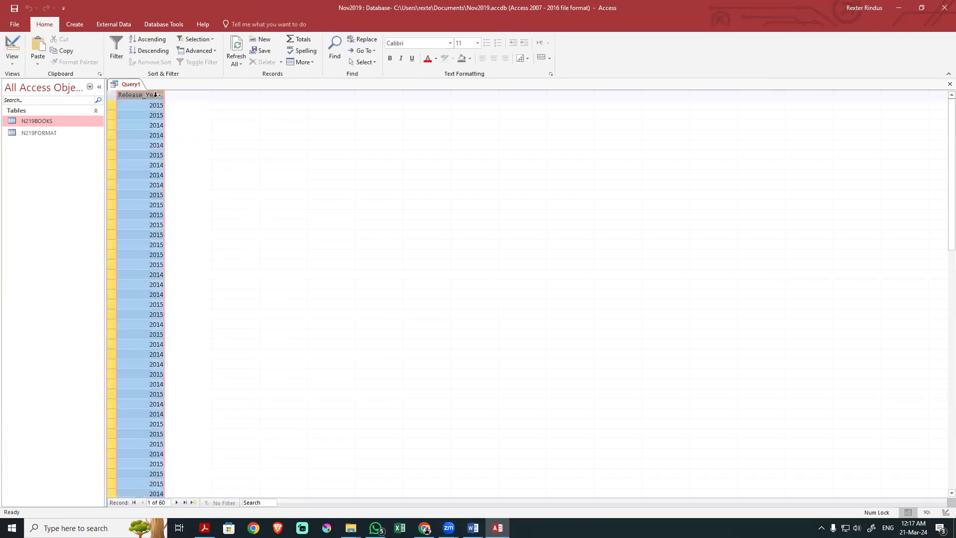
click(161, 94)
click(171, 104)
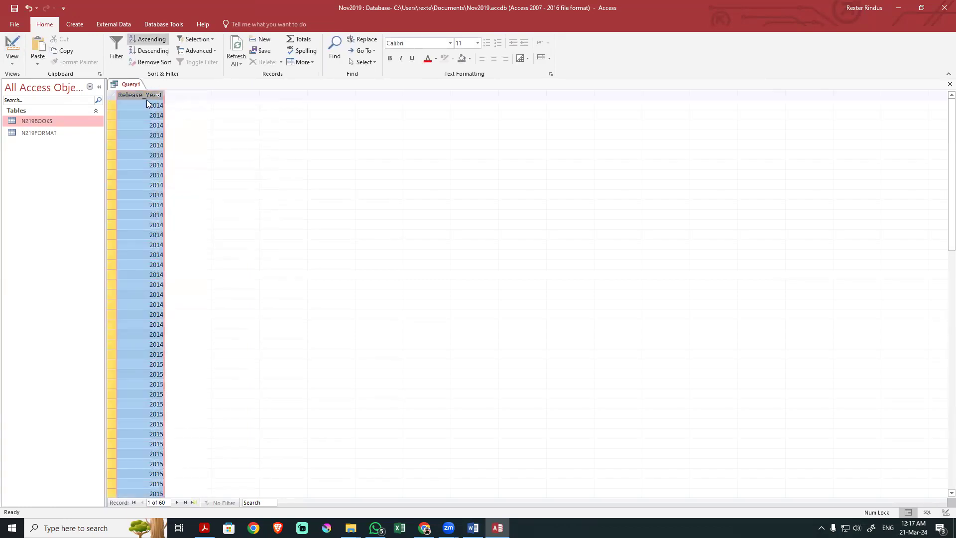
click(149, 144)
scroll(145, 288, down, 11)
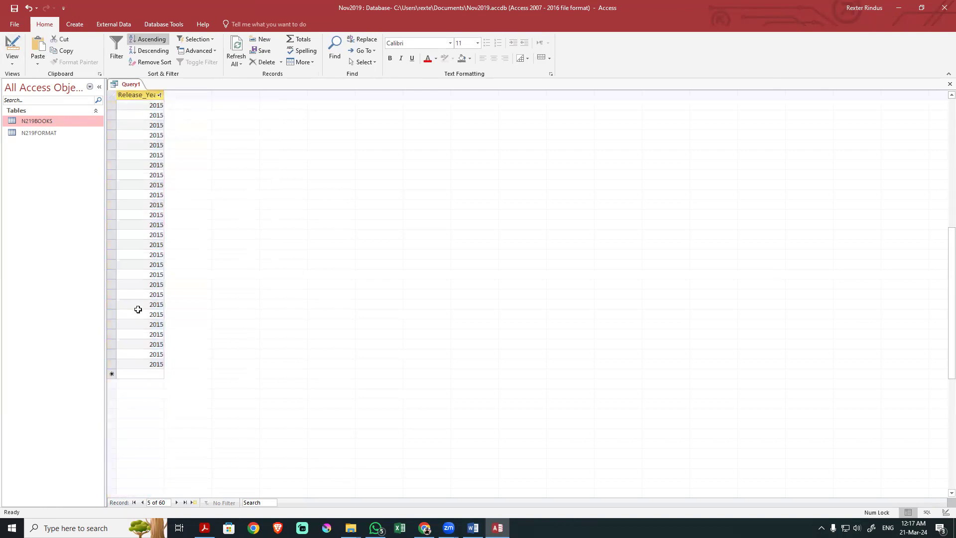
scroll(138, 310, up, 11)
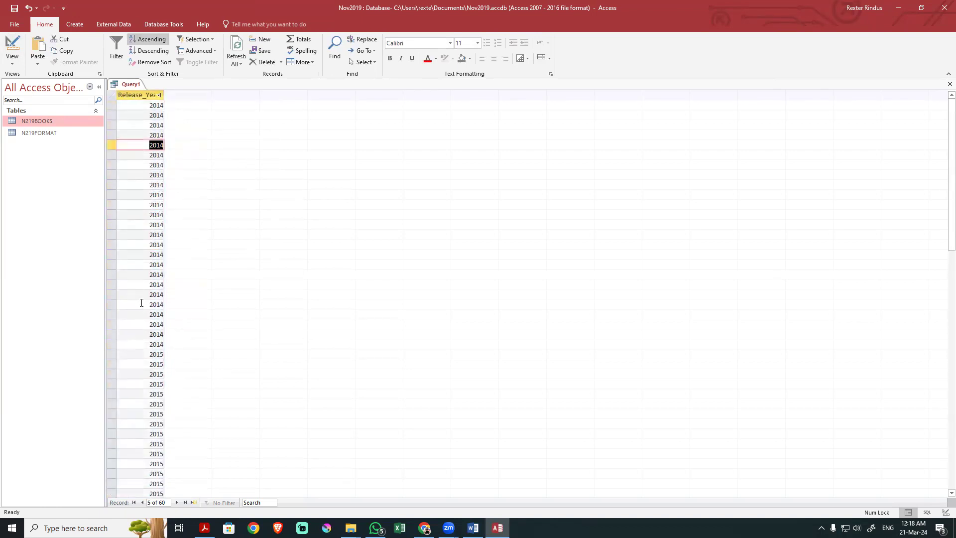
Check the Price condition in question 26 of the question paper and add the Price field from N219BOOKS to the query
key(alt+Tab)
click(258, 257)
drag(278, 191, 353, 191)
key(alt+Tab)
click(12, 44)
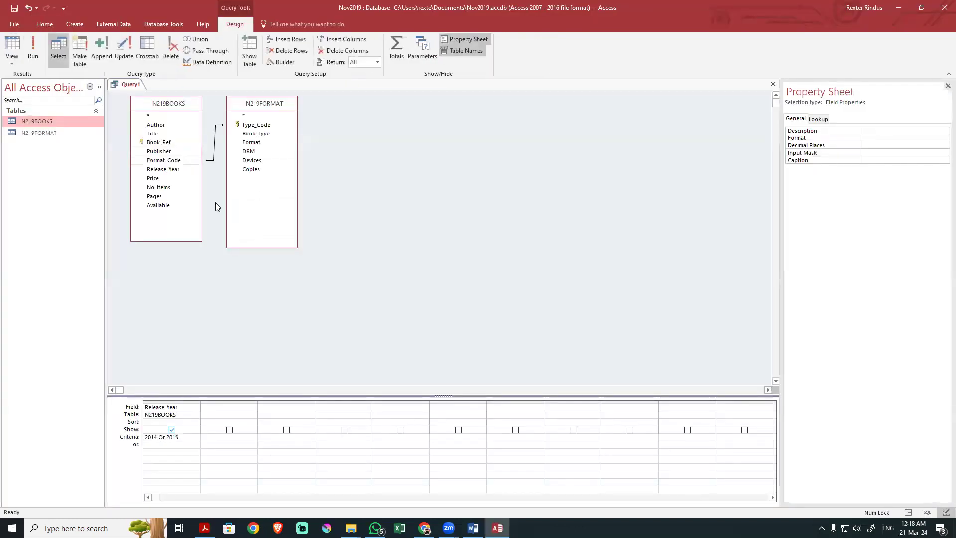
double_click(164, 179)
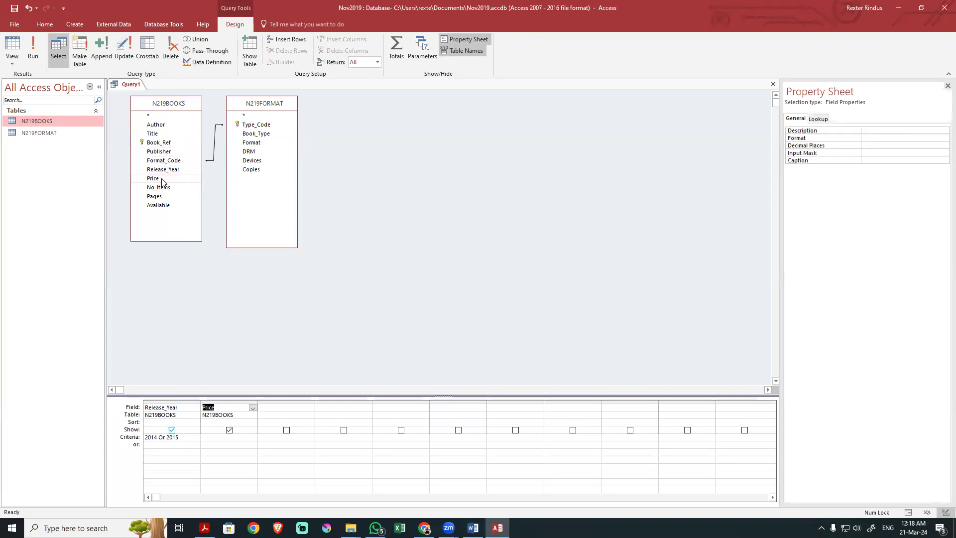
key(alt+Tab)
click(240, 291)
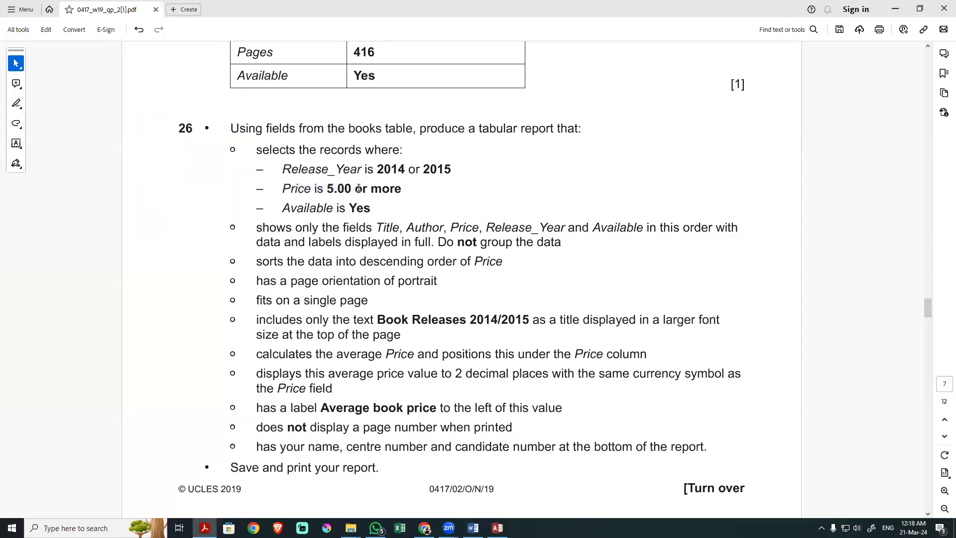
key(alt+Tab)
View the query results sorted by ascending Price and inspect the lowest prices
click(12, 44)
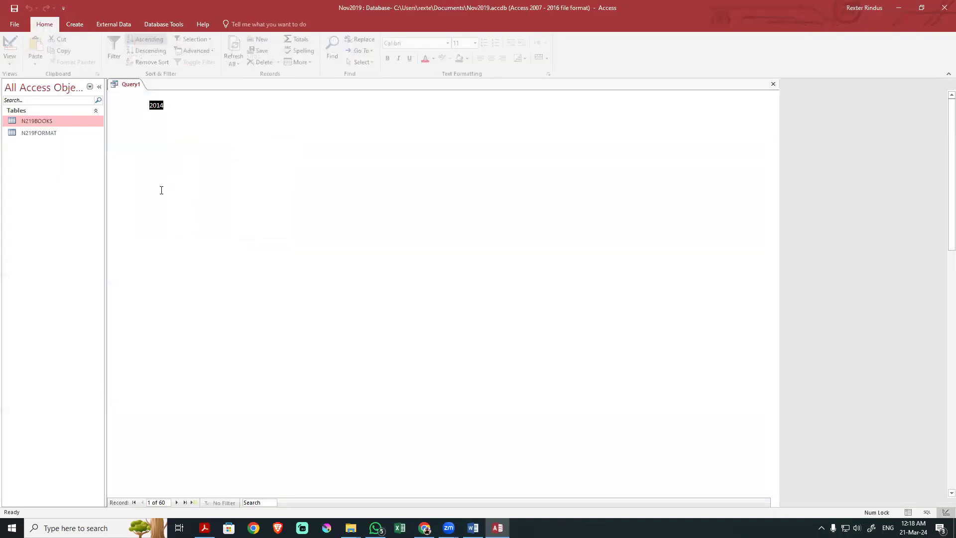
click(190, 95)
click(207, 95)
click(239, 105)
double_click(195, 105)
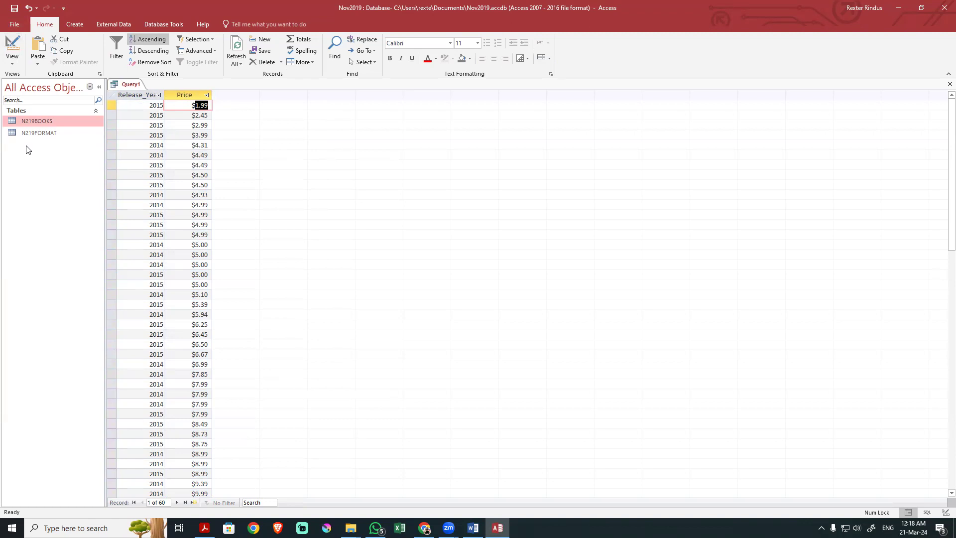
Set the query's Price criterion to >=5 and show the filtered records
click(13, 58)
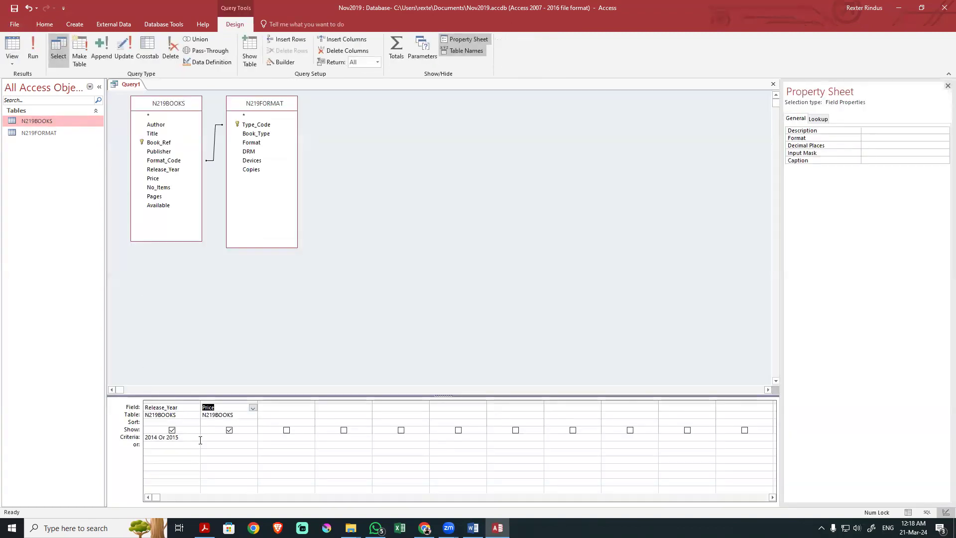
click(204, 437)
click(13, 50)
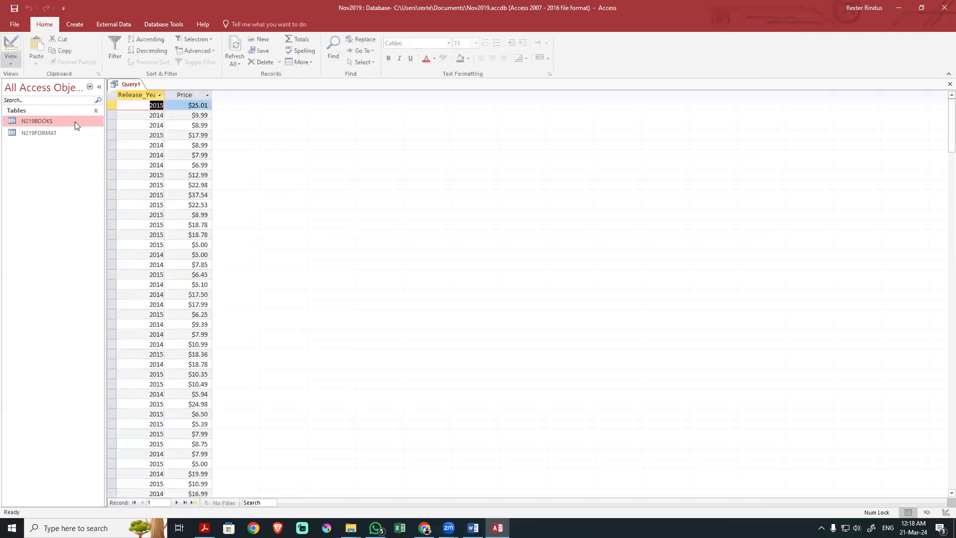
Sort the filtered records by ascending Price and check the price range
click(207, 94)
click(224, 105)
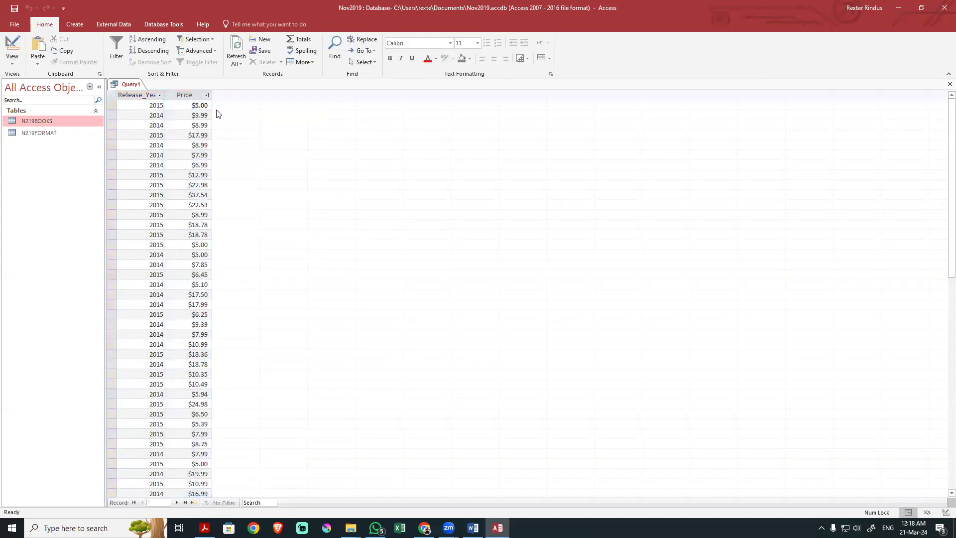
scroll(190, 393, down, 4)
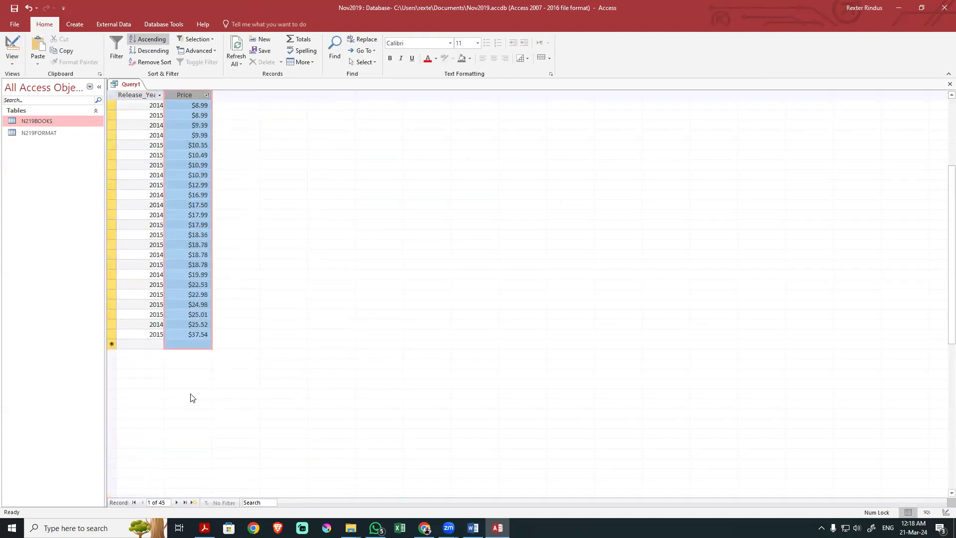
scroll(191, 394, up, 3)
Check the Available condition in question 26 of the question paper and add the Available field from N219BOOKS to the query
key(alt+Tab)
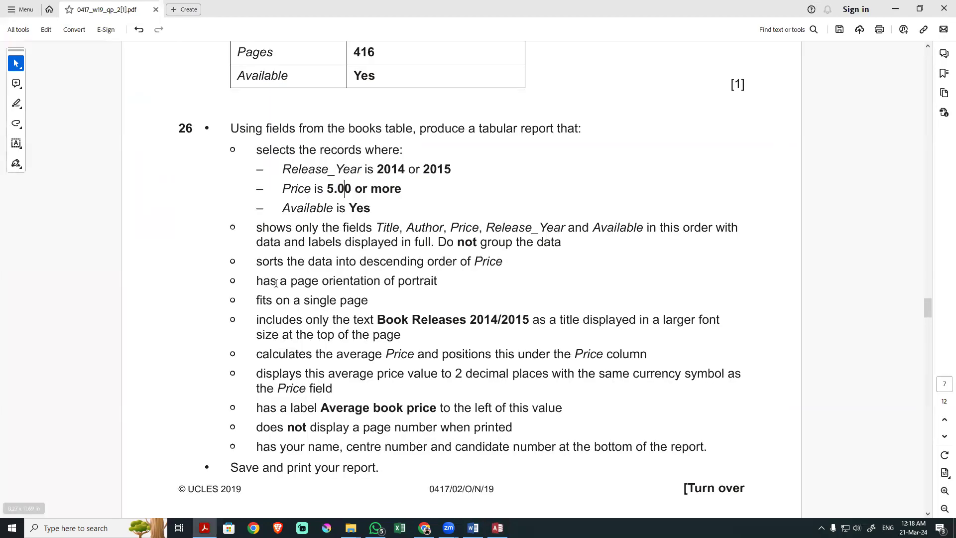
drag(282, 208, 371, 209)
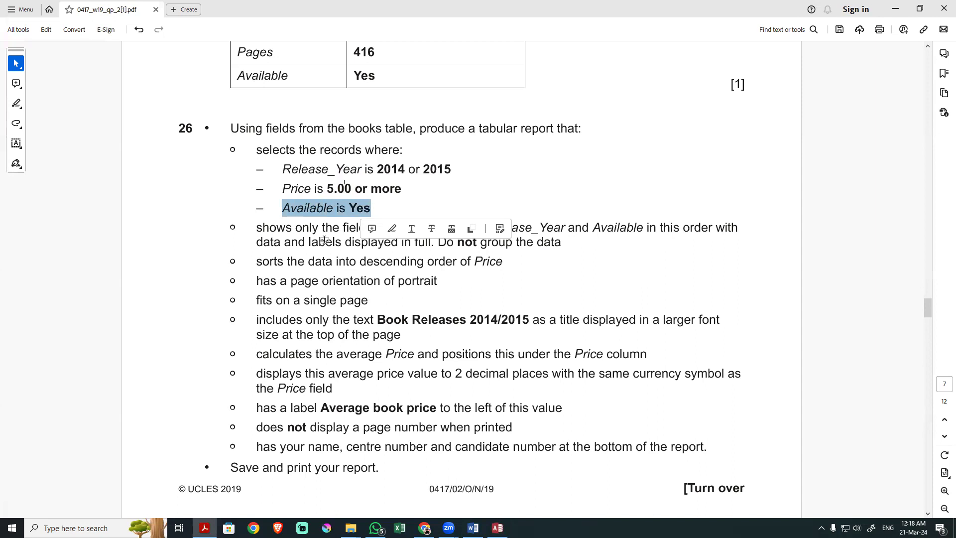
key(alt+Tab)
click(12, 45)
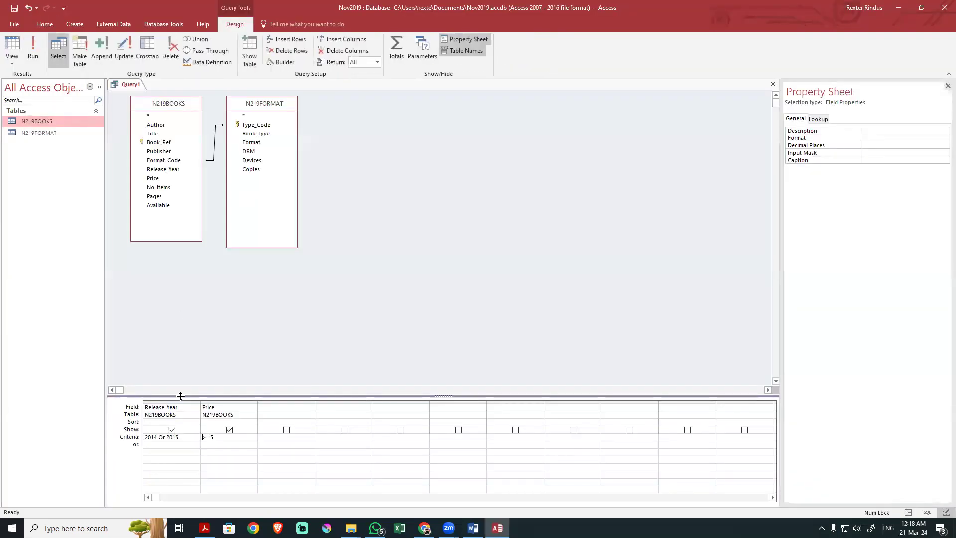
double_click(159, 206)
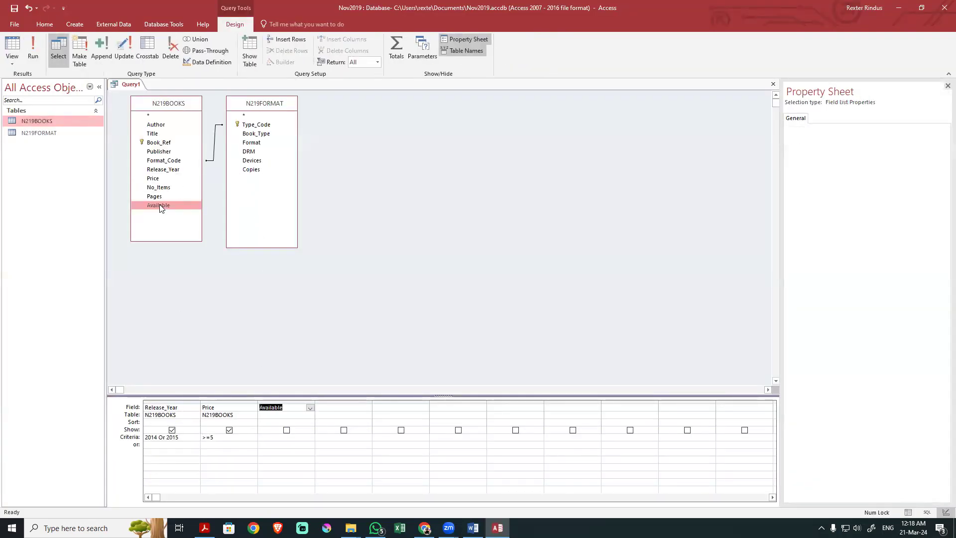
Try True and 0 as the Available criterion, showing the query results for each value
click(266, 438)
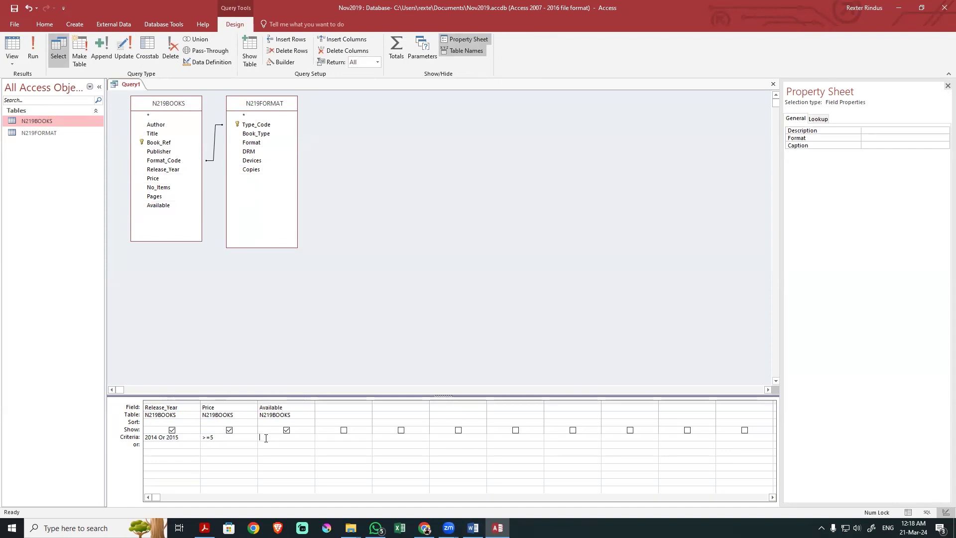
click(33, 47)
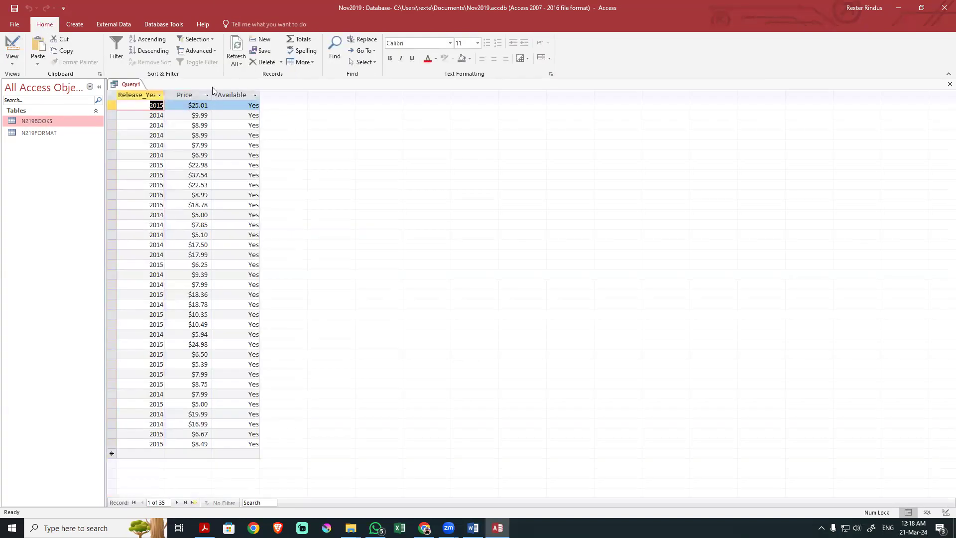
click(12, 47)
drag(280, 443, 239, 436)
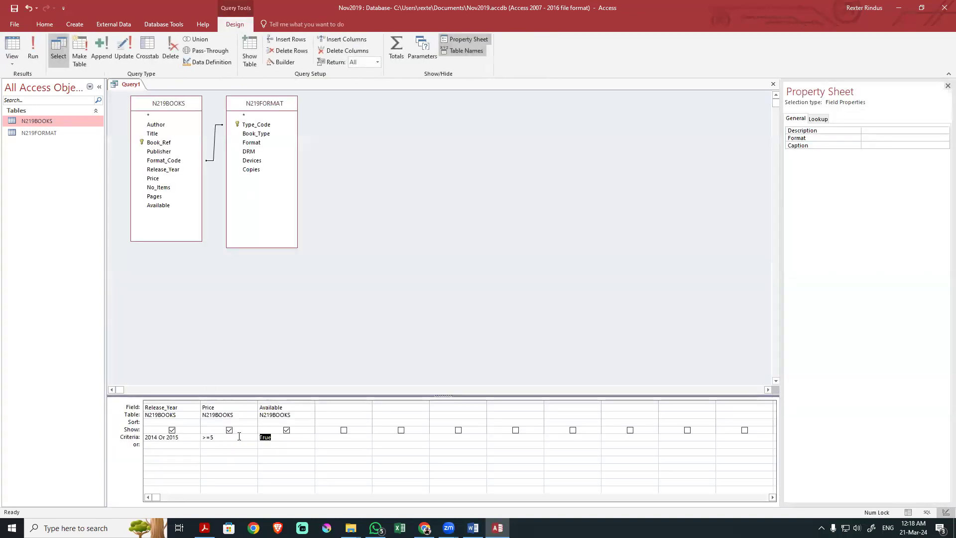
text(0)
click(13, 44)
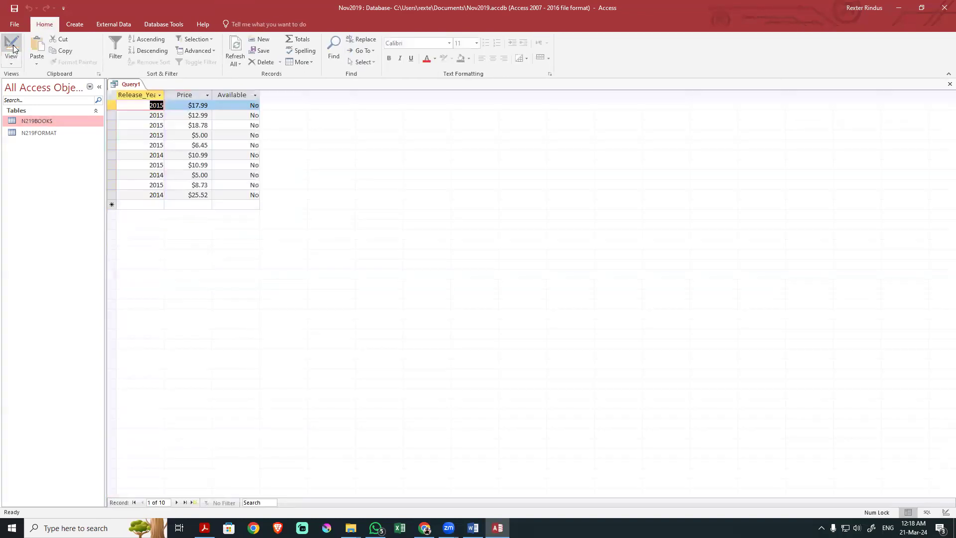
Set the Available criterion to Yes and show the filtered records
click(12, 47)
double_click(273, 438)
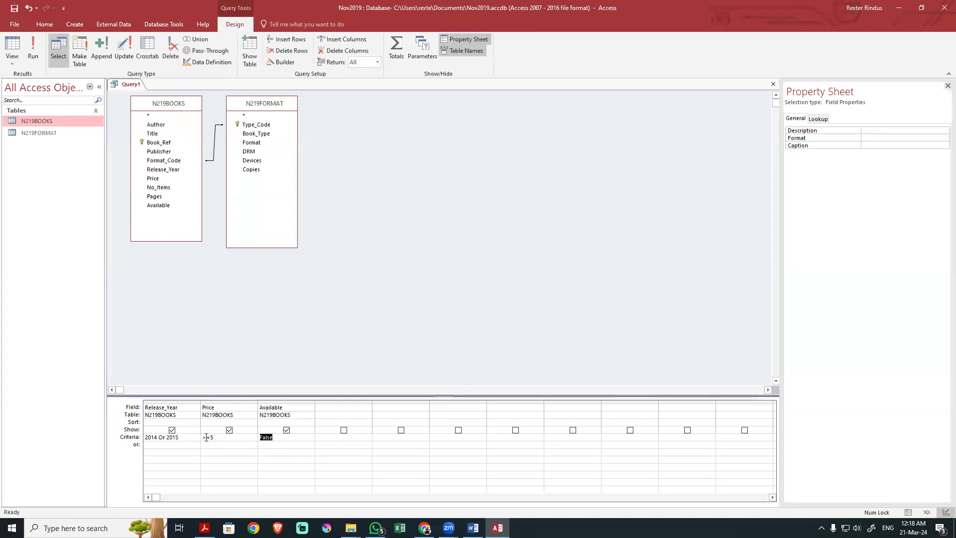
text(Yes)
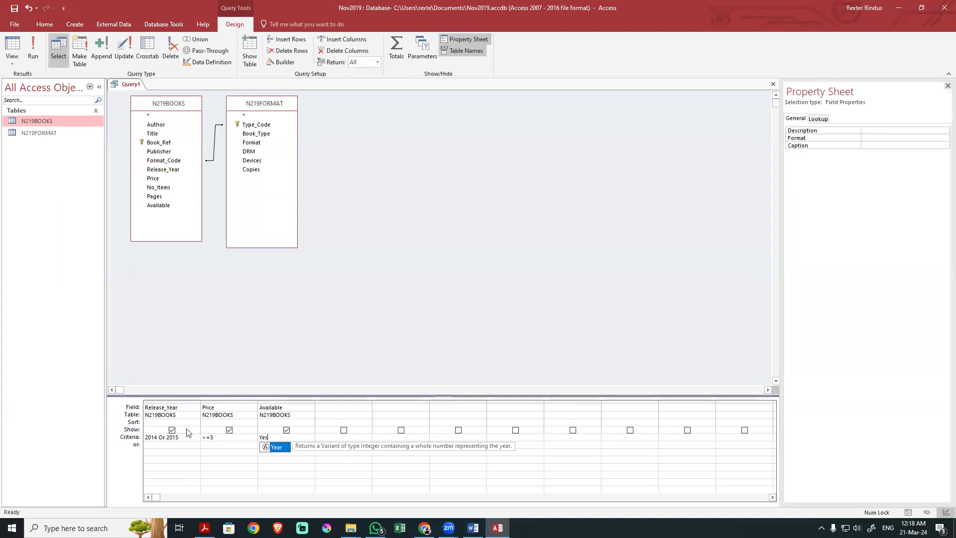
click(12, 47)
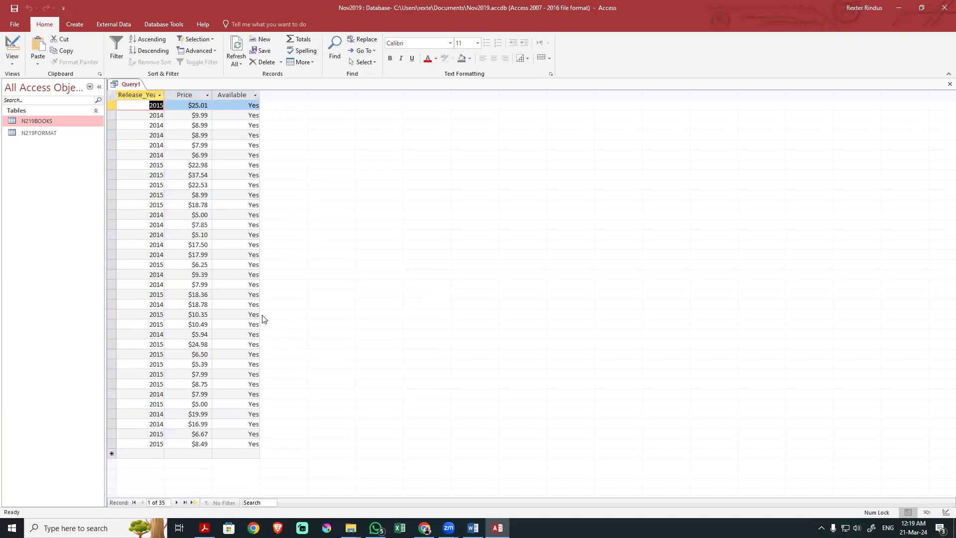
Review question 26's selection conditions and required fields, and add the Title and Author fields from N219BOOKS to the query
key(alt+Tab)
click(340, 301)
drag(283, 168, 363, 208)
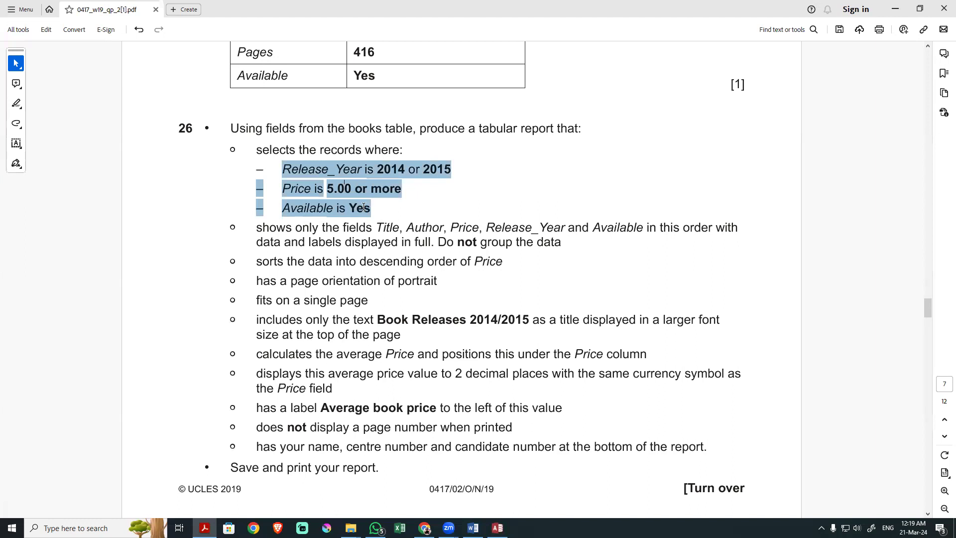
click(332, 239)
drag(322, 227, 447, 235)
click(387, 231)
key(alt+Tab)
click(12, 48)
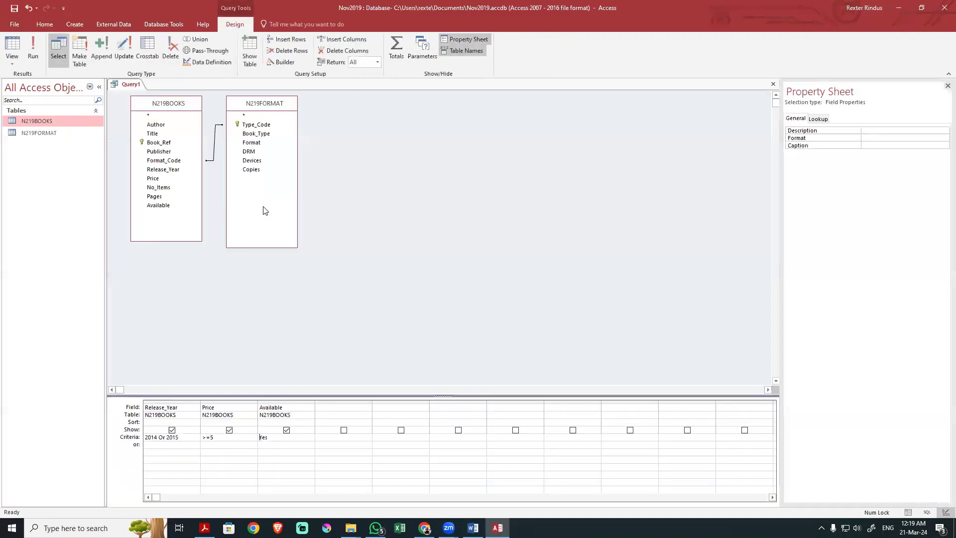
double_click(158, 133)
click(156, 125)
double_click(156, 125)
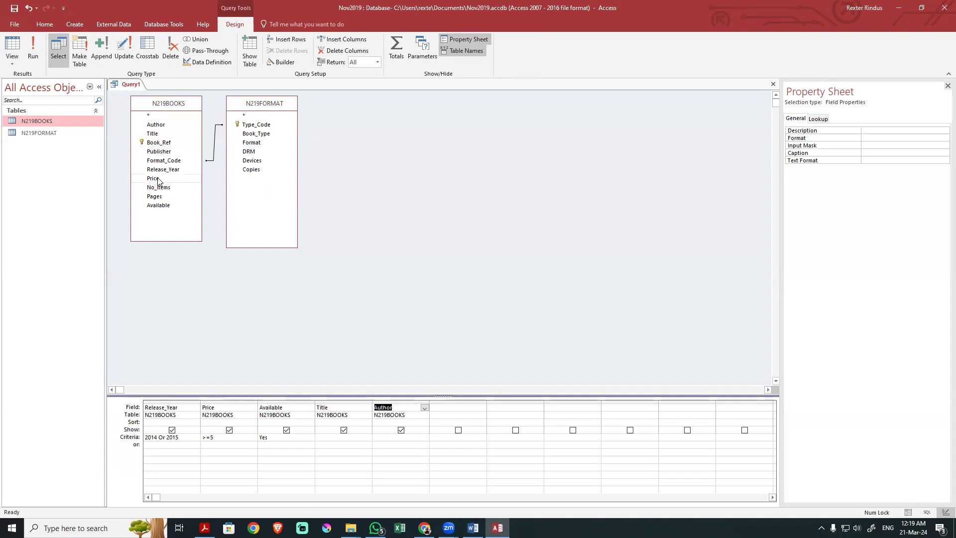
Compare the query's fields with the fields and display order required in question 26
click(227, 408)
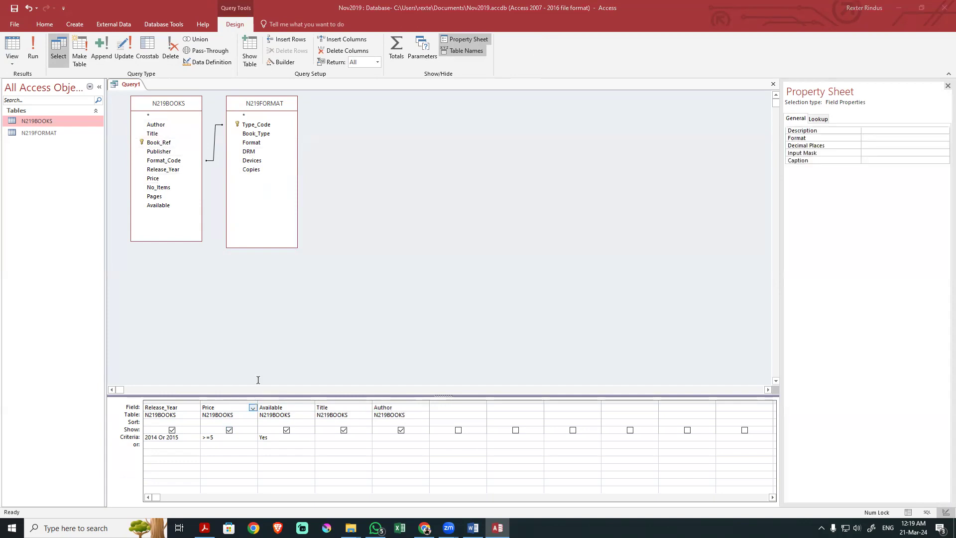
key(alt+Tab)
drag(496, 227, 602, 225)
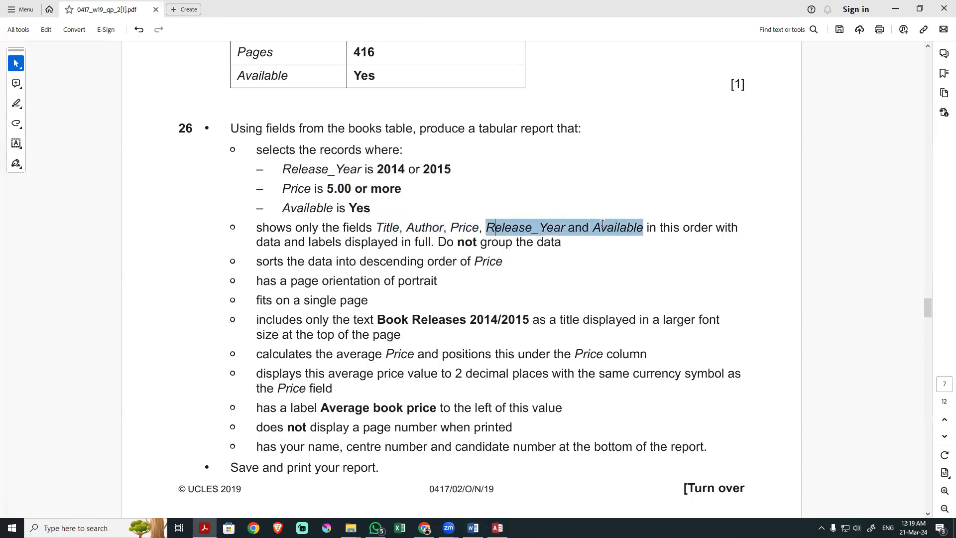
key(alt+Tab)
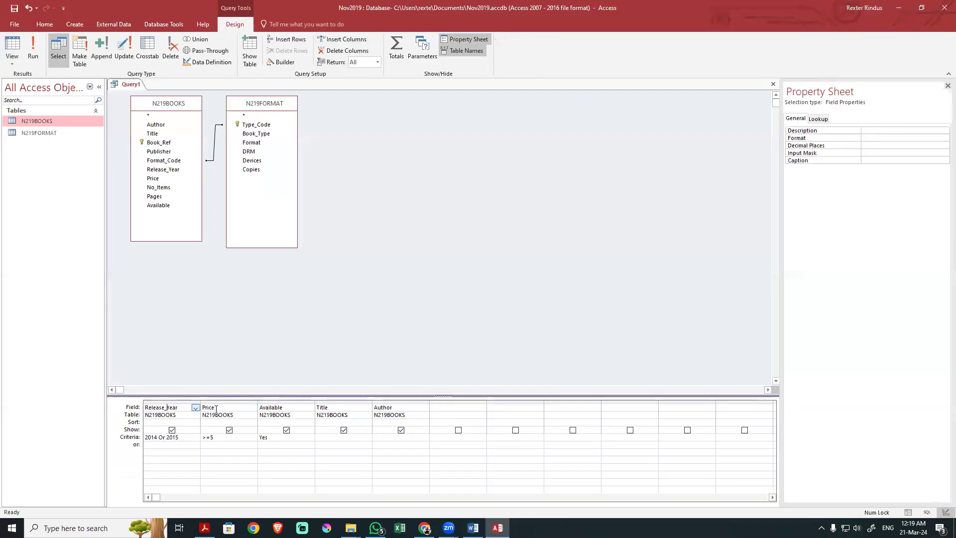
click(264, 408)
key(alt+Tab)
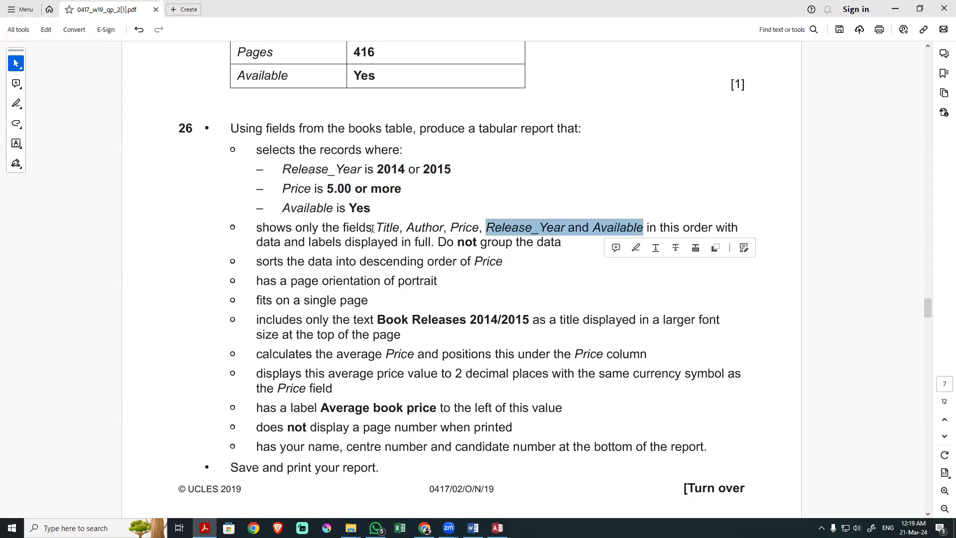
click(432, 225)
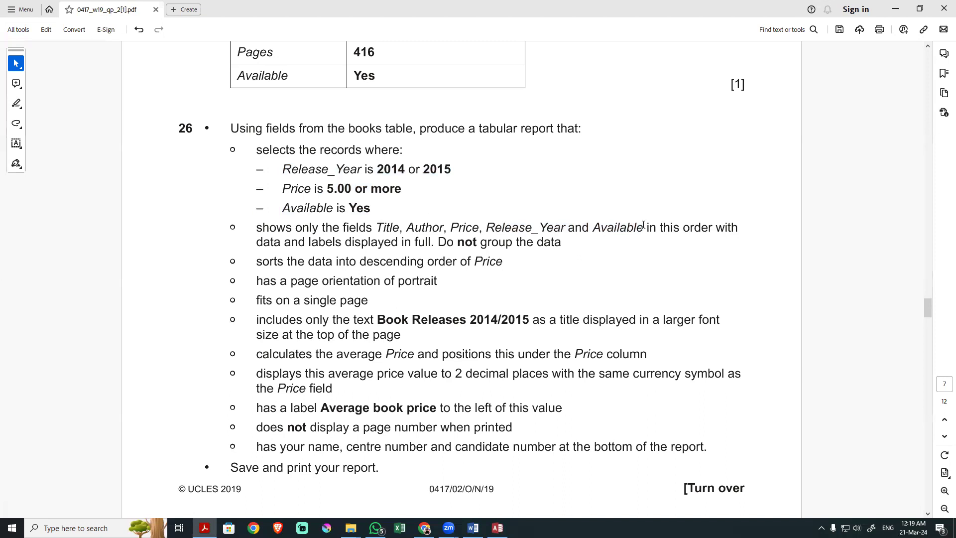
drag(643, 225, 739, 227)
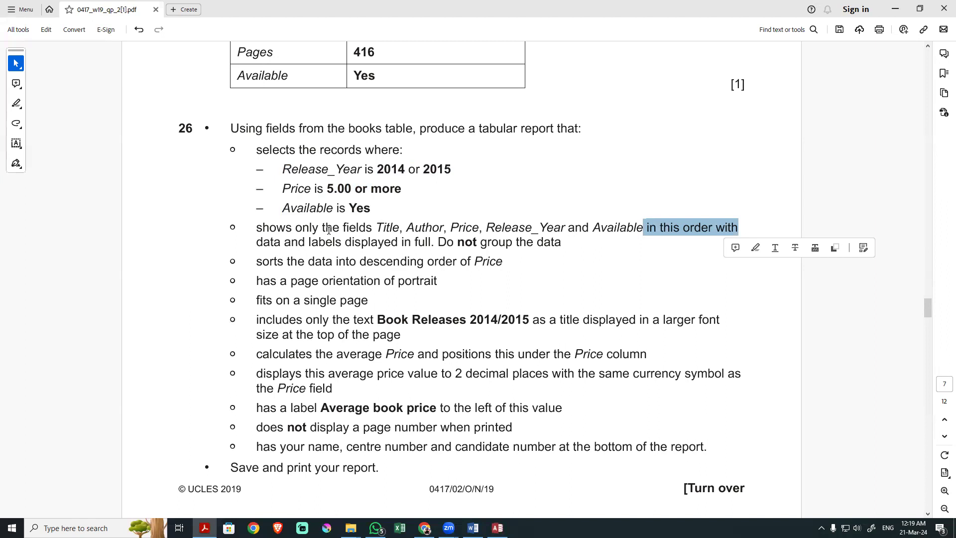
mouse_move(301, 253)
mouse_down()
mouse_move(298, 227)
mouse_move(340, 228)
mouse_up()
key(alt+Tab)
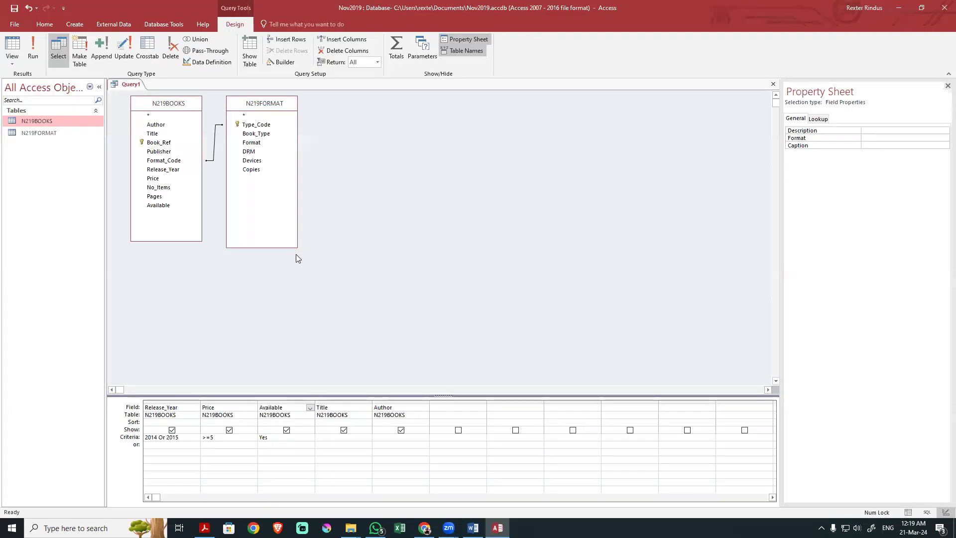
Close the query and save it under the name 26
right_click(135, 86)
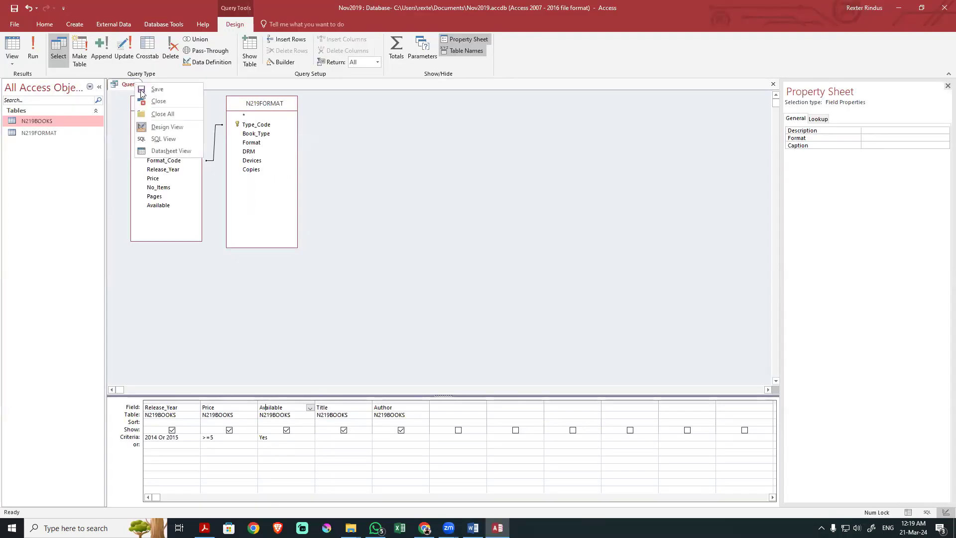
click(149, 99)
key(alt+Tab)
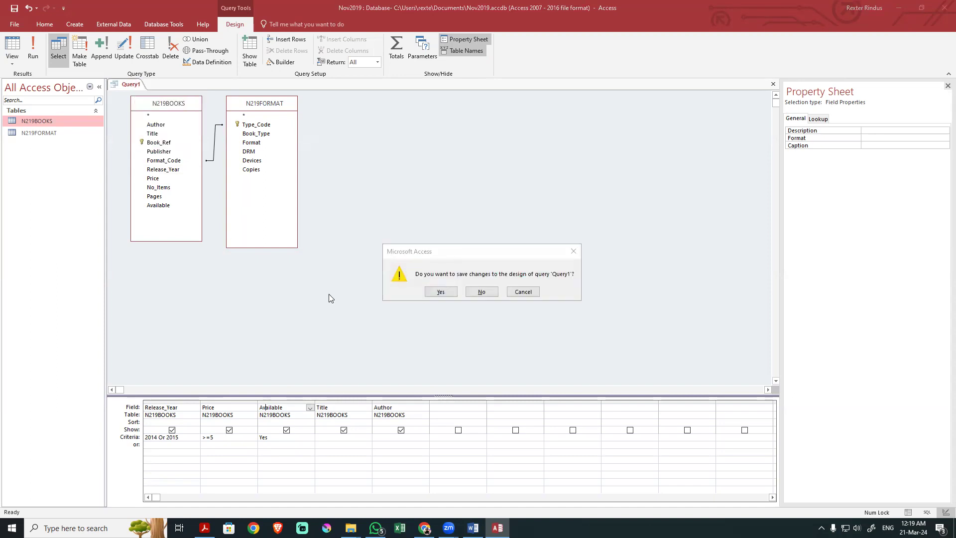
key(alt+Tab)
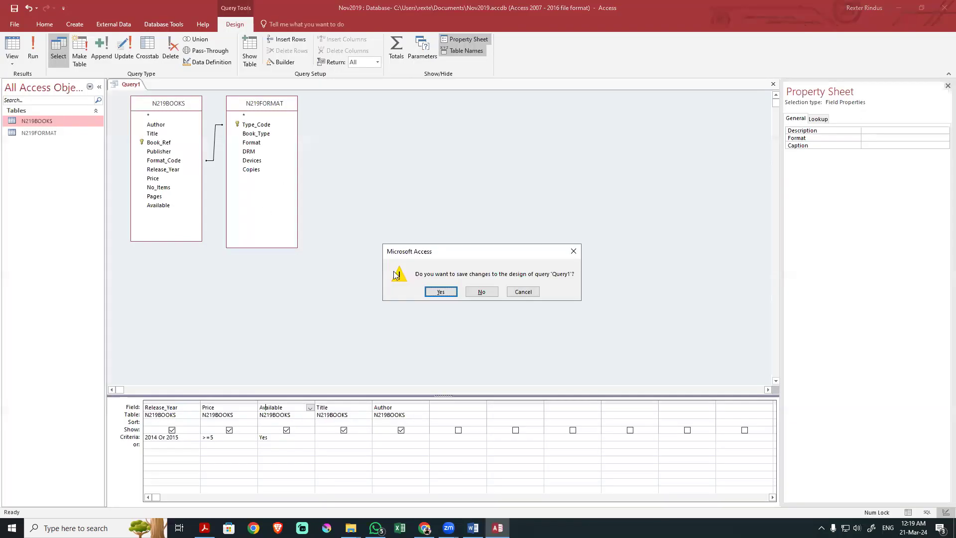
click(435, 293)
text(26)
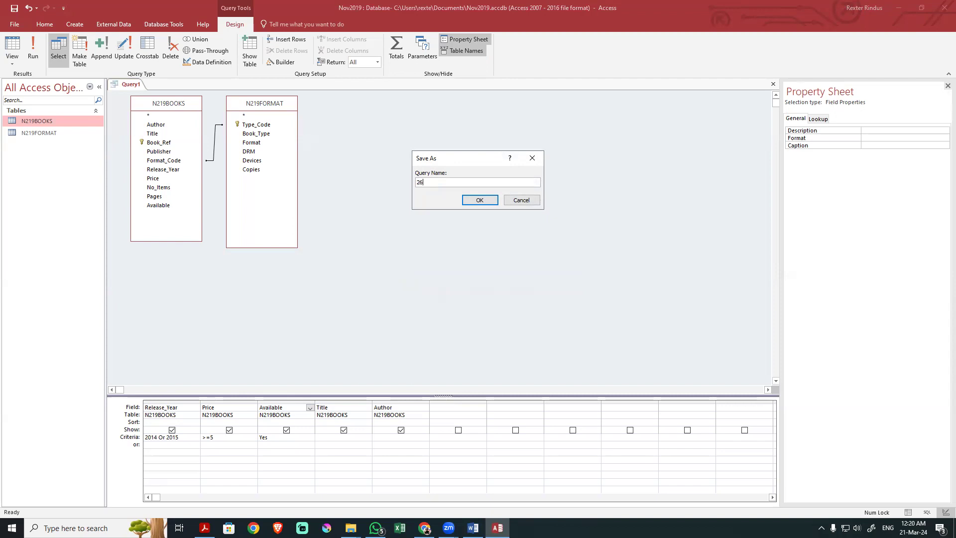
click(469, 200)
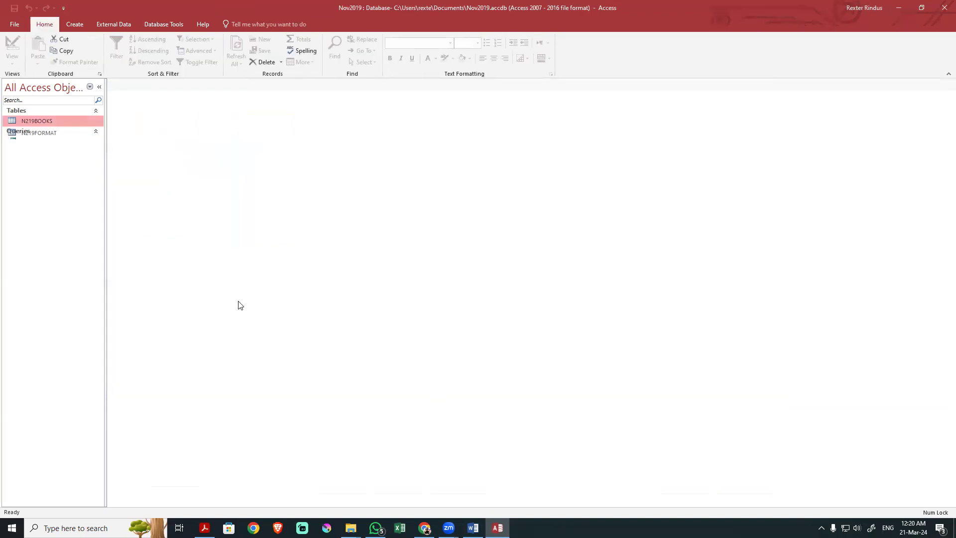
Review the remaining report requirements in question 26 and open the Report Wizard's list of source tables and queries
key(alt+Tab)
key(alt+Tab)
key(alt+Tab)
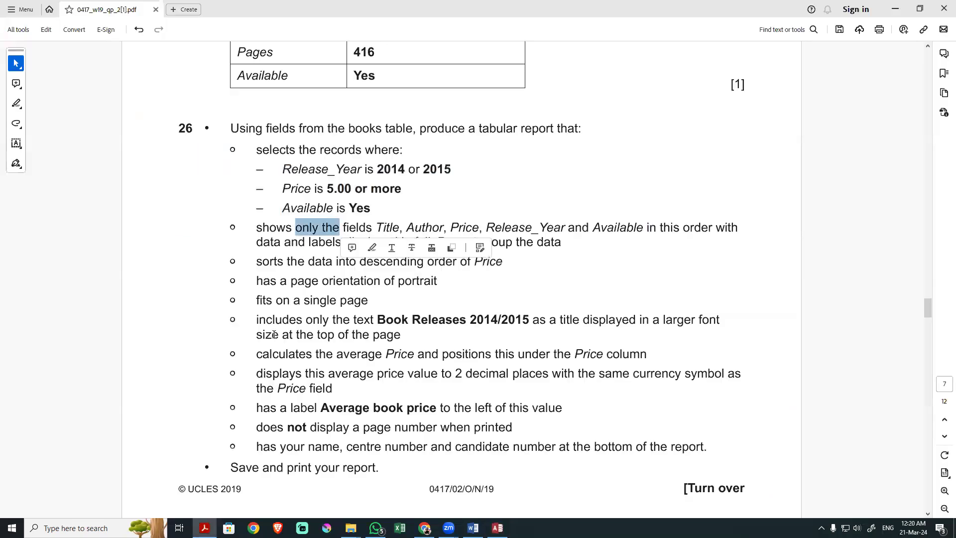
drag(338, 282, 497, 335)
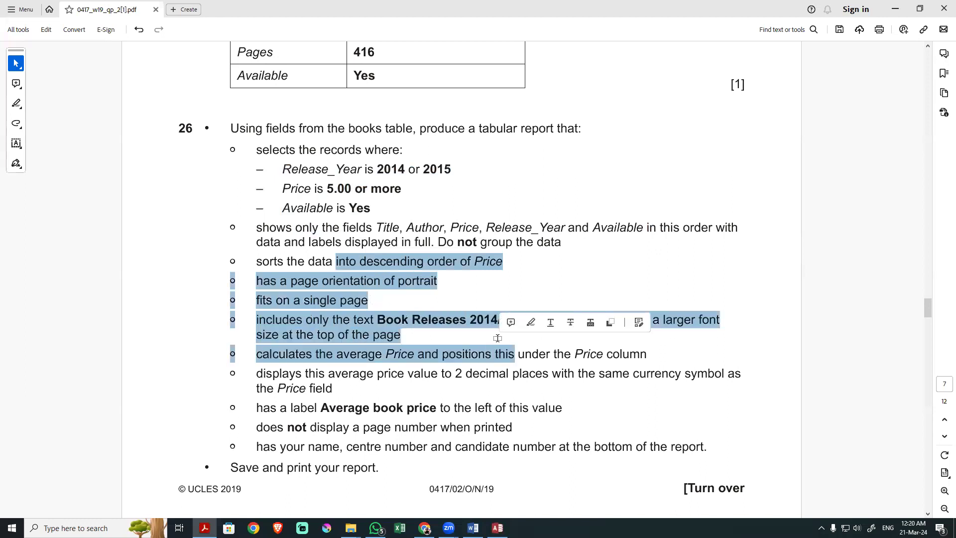
key(alt+Tab)
click(75, 25)
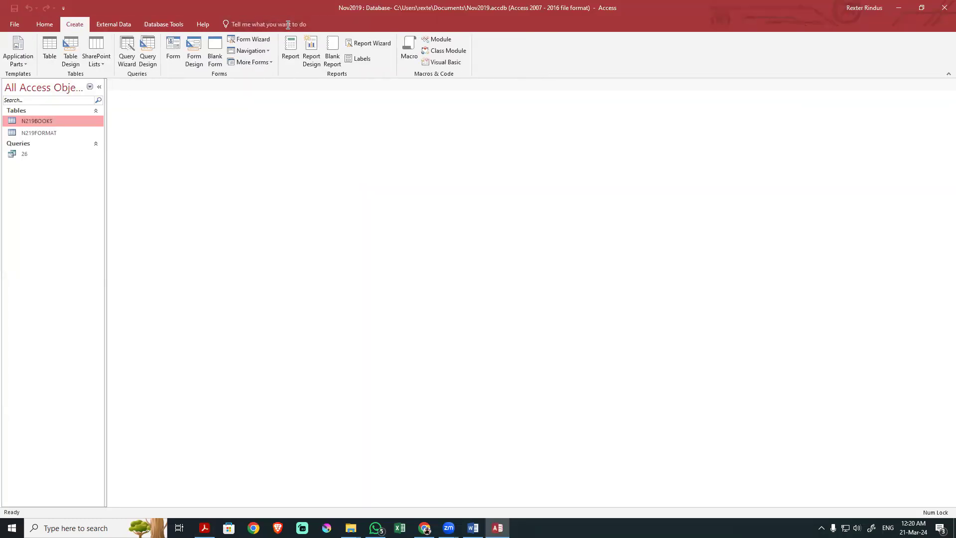
click(355, 46)
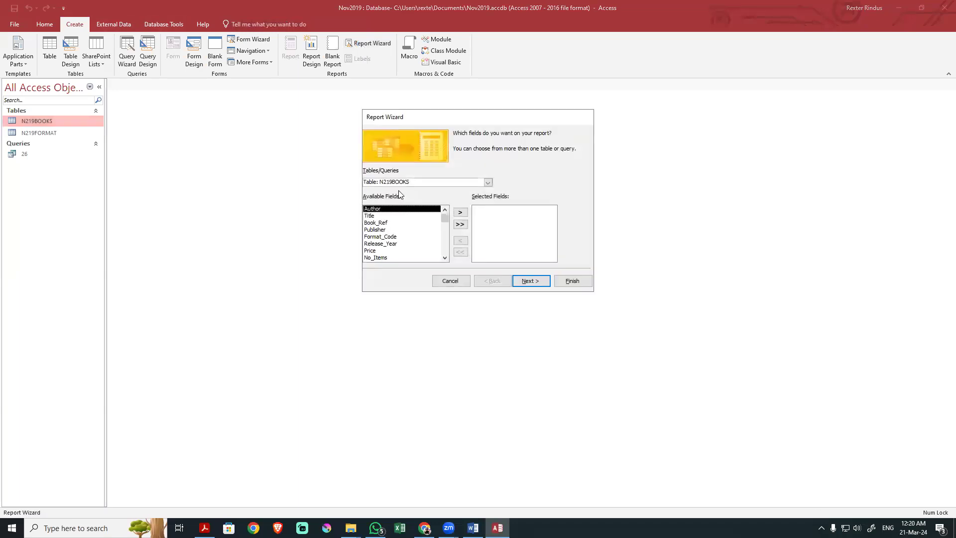
click(487, 183)
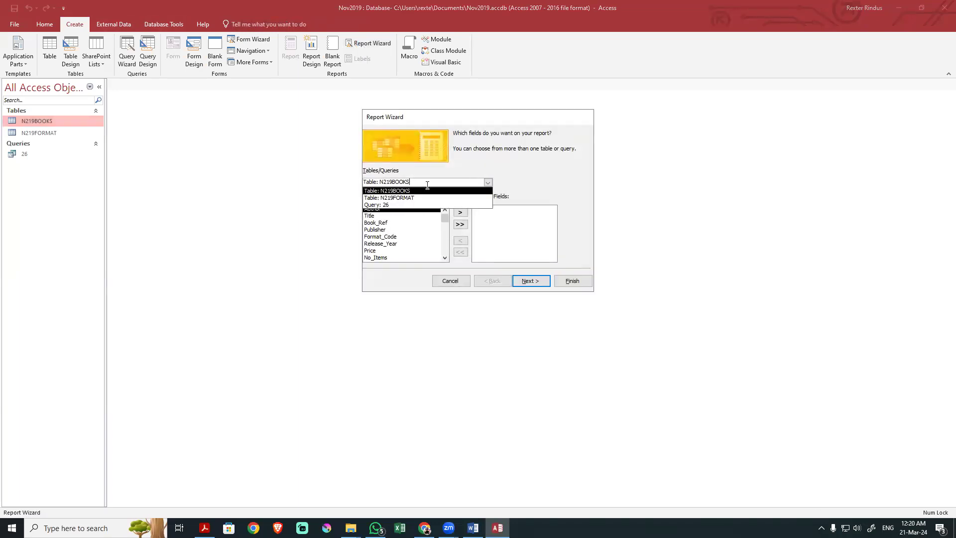
Base the report on Query: 26 and add its Title, Author and Price fields in that order
click(394, 206)
click(292, 282)
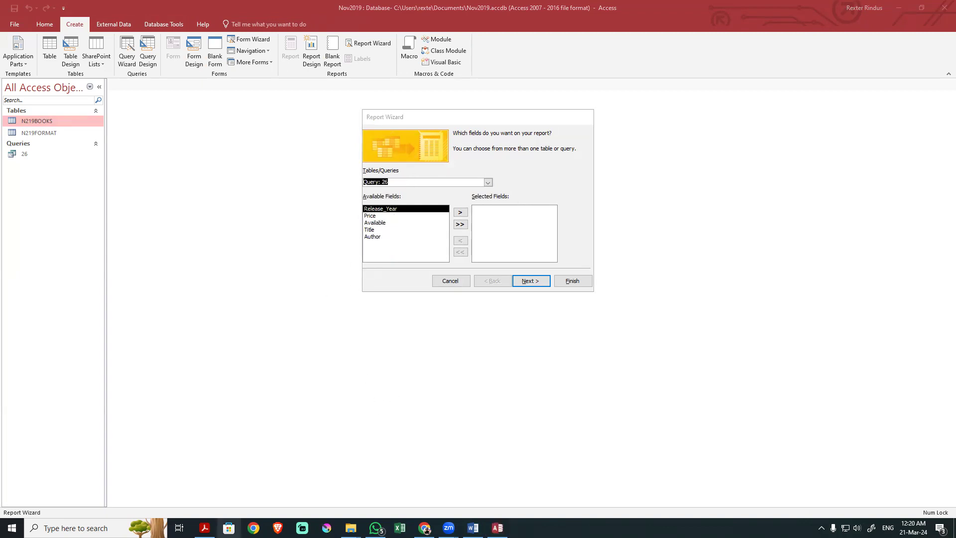
click(205, 528)
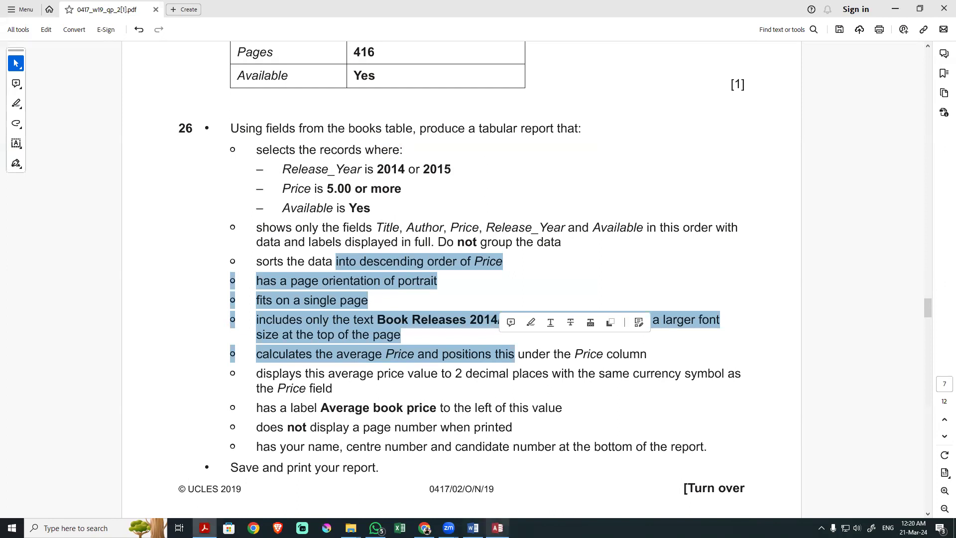
click(497, 528)
double_click(371, 229)
double_click(371, 230)
click(370, 216)
double_click(370, 216)
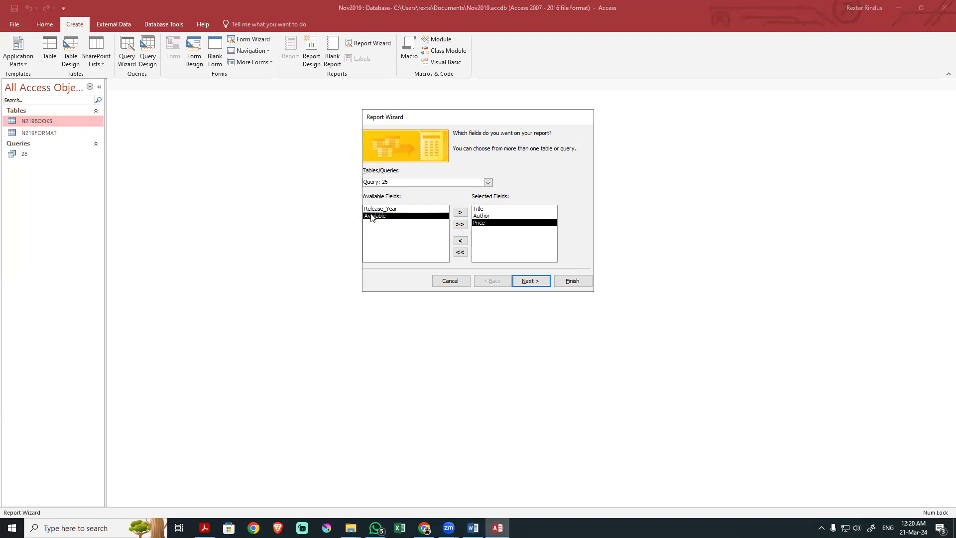
Check the field order in question 26, add Release_Year and Available, and proceed to the grouping options
click(204, 528)
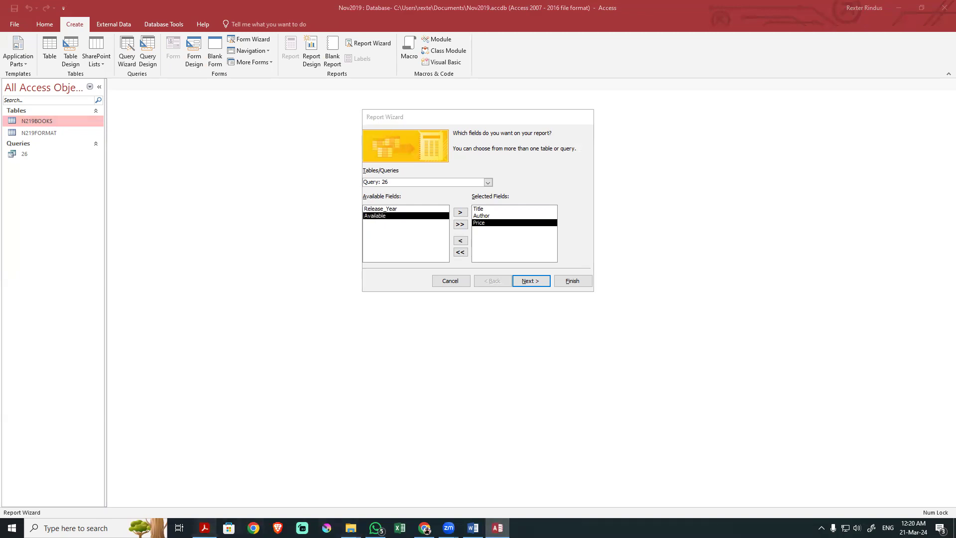
key(alt+Tab)
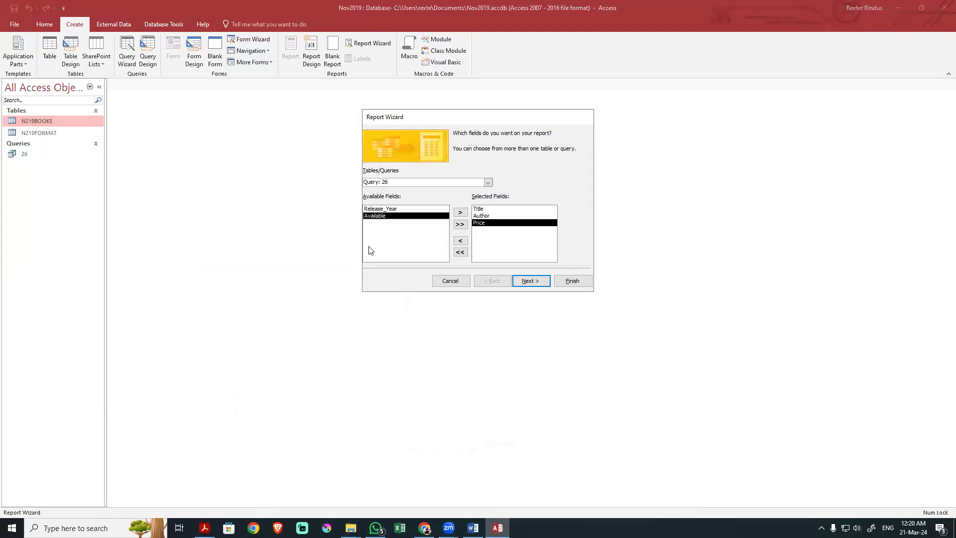
double_click(377, 210)
double_click(377, 210)
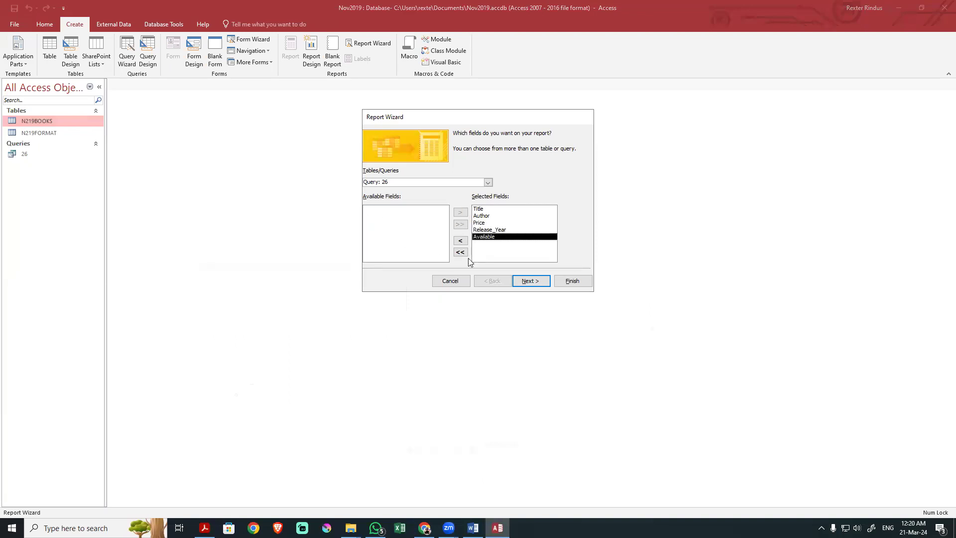
click(521, 282)
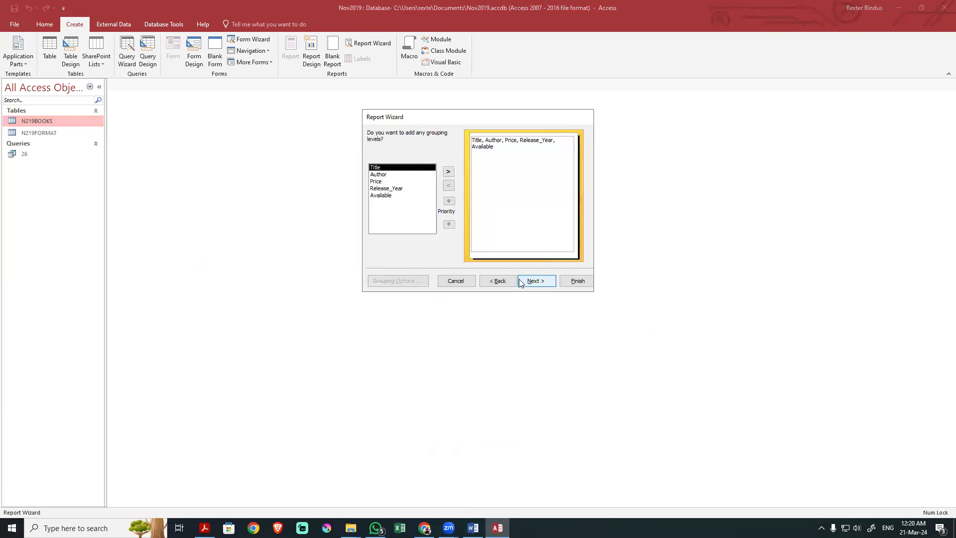
Continue through the report setup without adding any grouping level or sort field
click(399, 174)
click(399, 186)
click(398, 196)
click(394, 183)
click(390, 173)
click(388, 168)
click(535, 281)
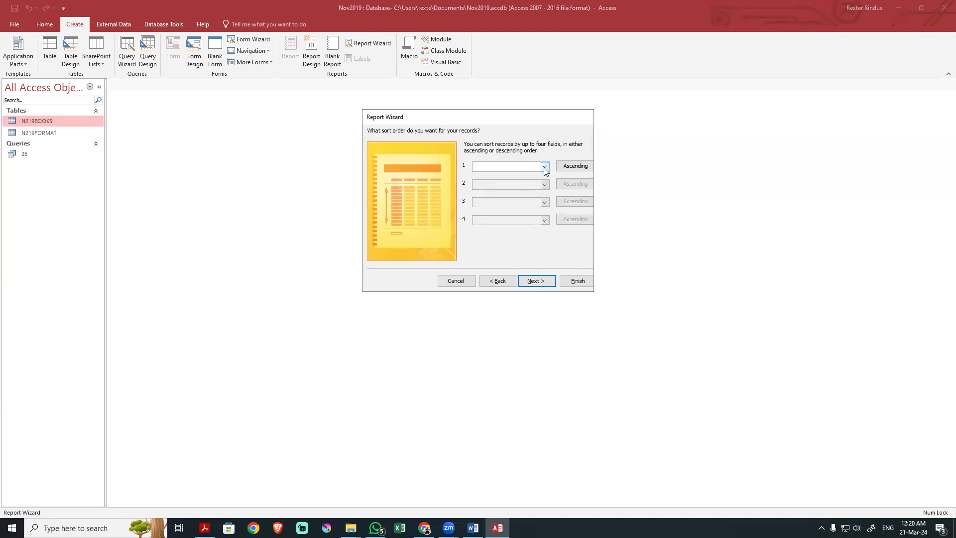
click(534, 282)
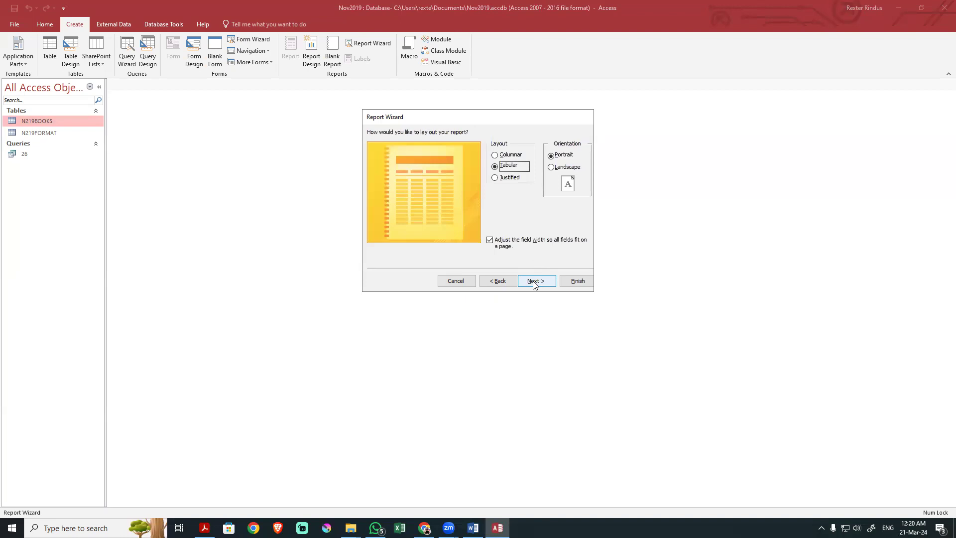
Check the layout requirements in question 26, then accept a tabular layout with portrait orientation
click(550, 168)
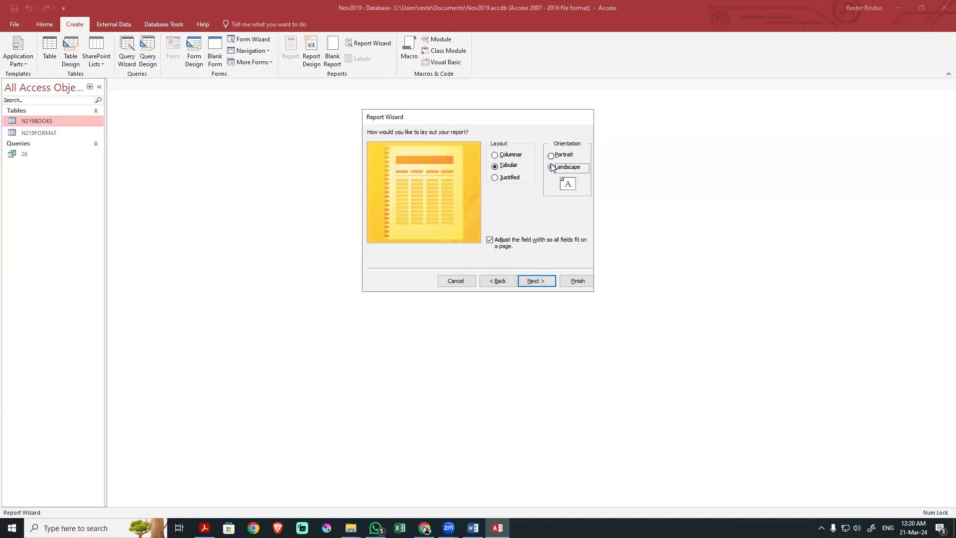
click(551, 155)
key(alt+Tab)
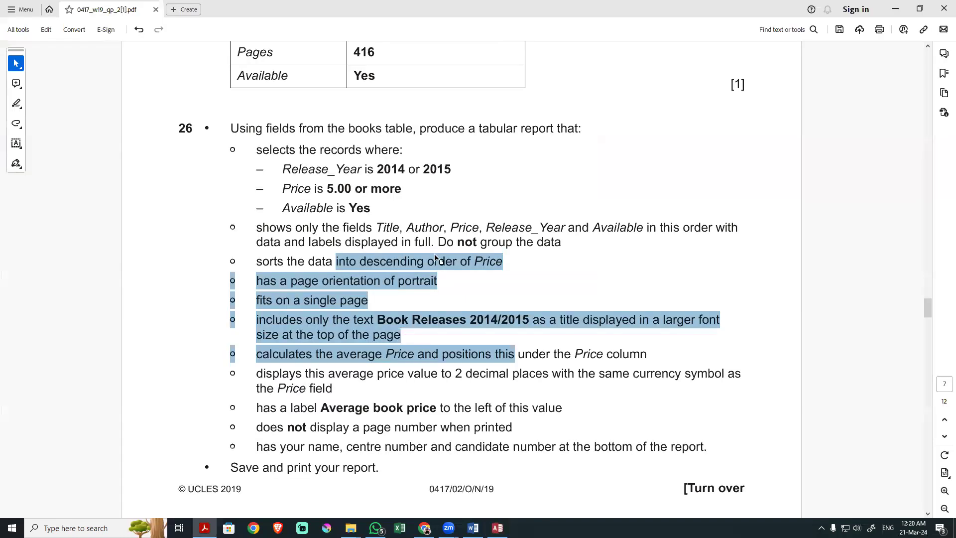
drag(449, 119, 553, 128)
click(362, 292)
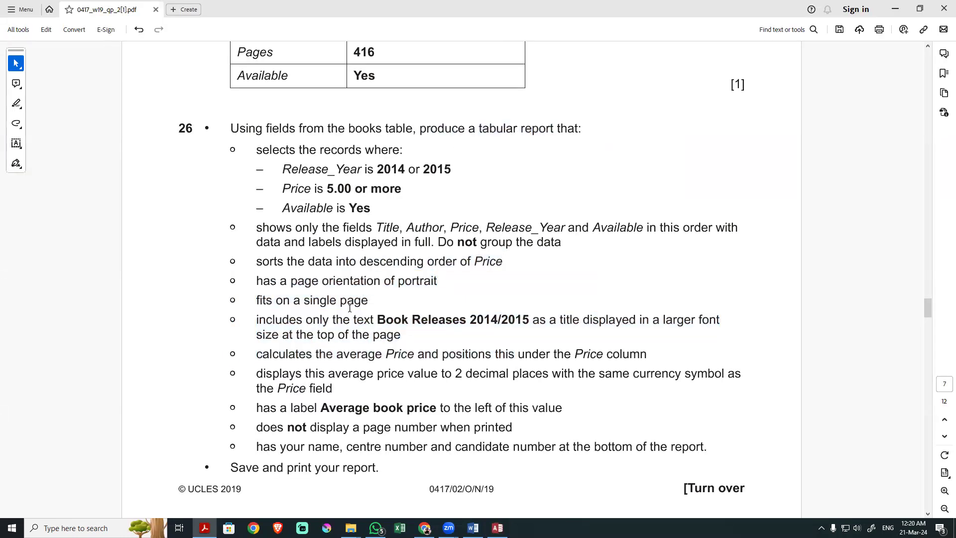
drag(337, 280, 418, 279)
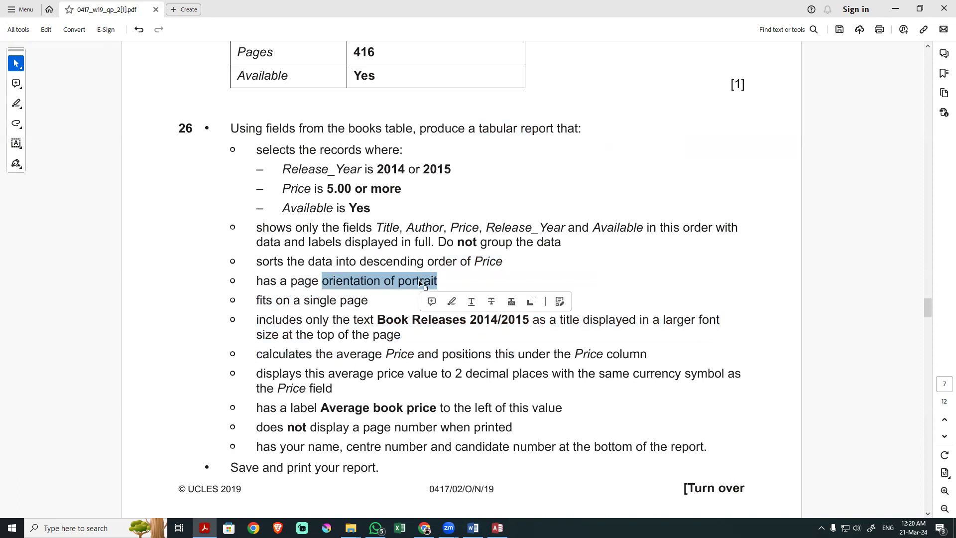
key(alt+Tab)
click(533, 281)
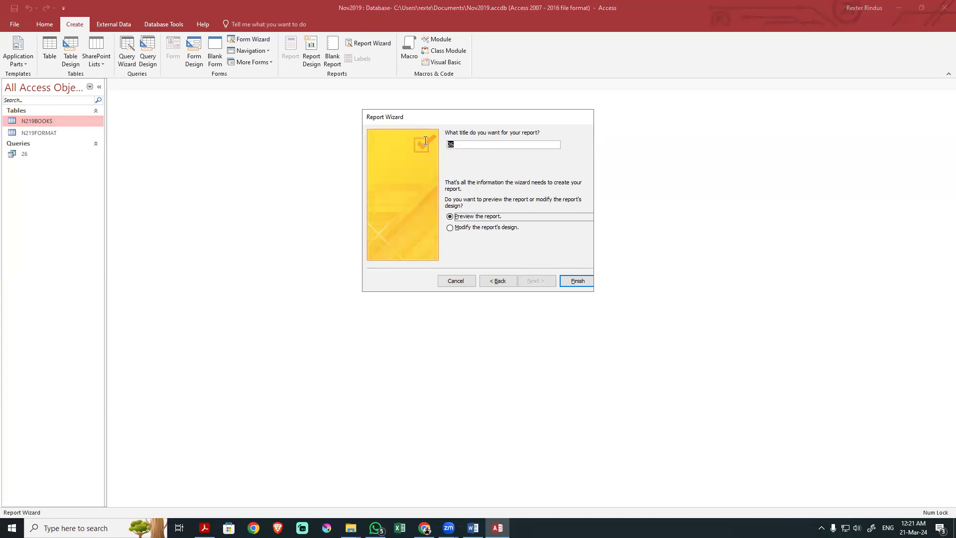
Copy the title "Book Releases 2014/2015" from question 26 as the report title and generate the report preview
key(alt+Tab)
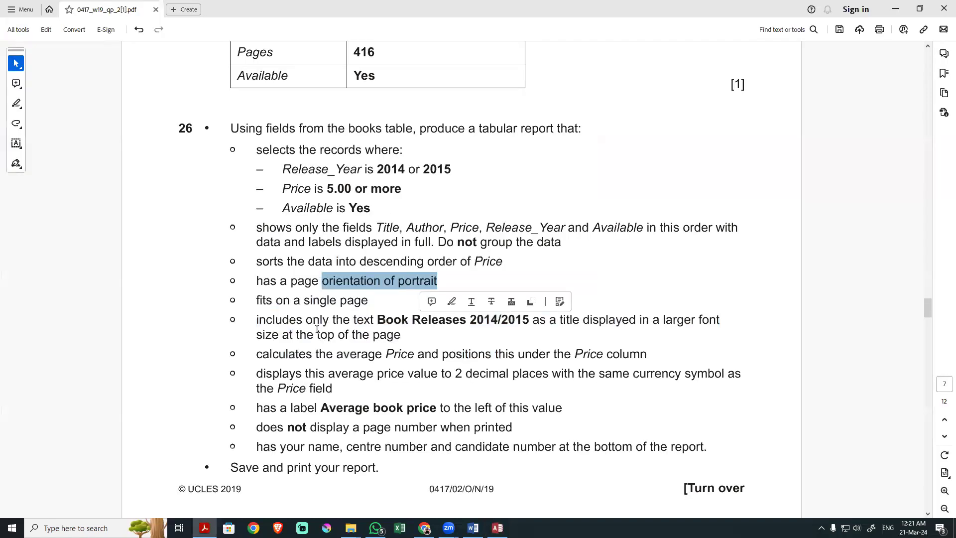
click(347, 338)
drag(378, 319, 523, 323)
key(ctrl+c)
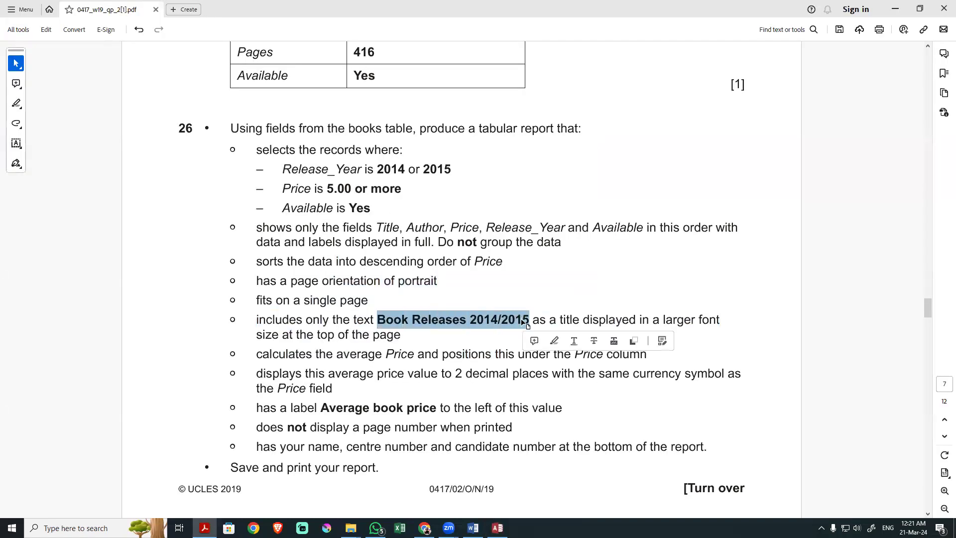
key(alt+Tab)
key(ctrl+v)
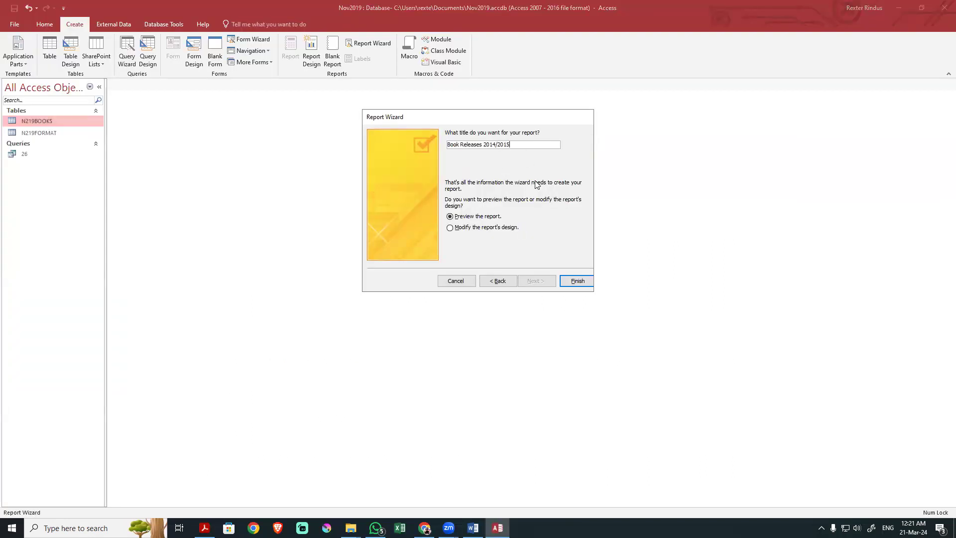
click(576, 281)
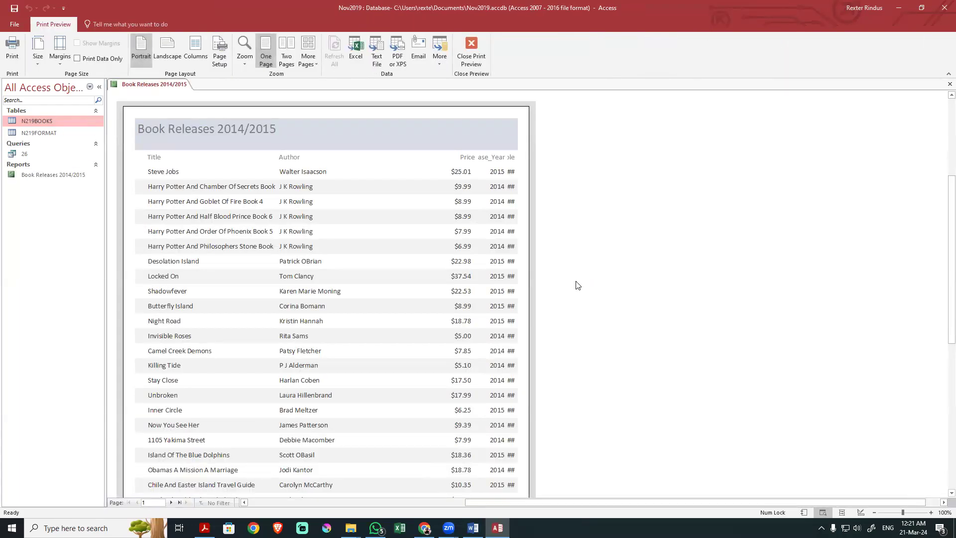
Show the report in Layout View and narrow the Author heading and data from their left edge, freeing space beside Title
click(841, 512)
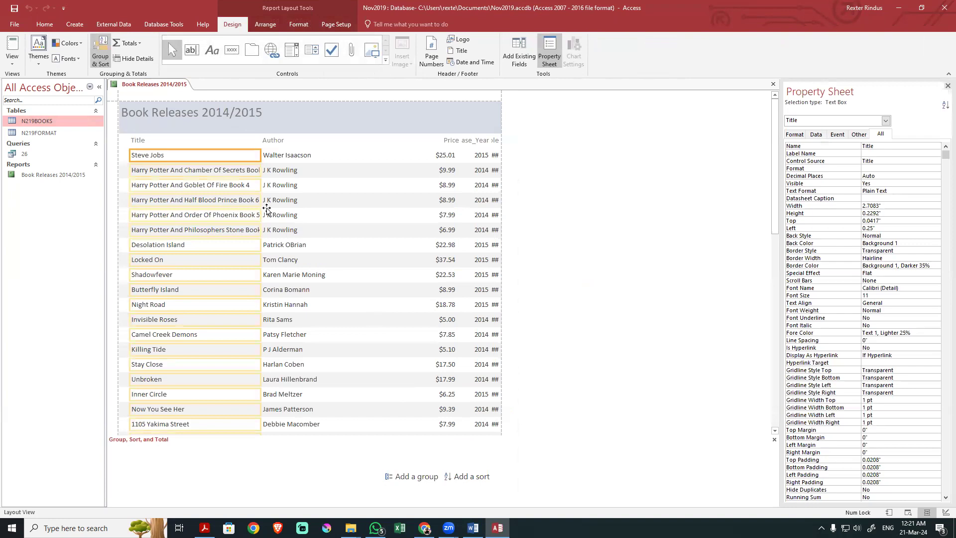
click(271, 140)
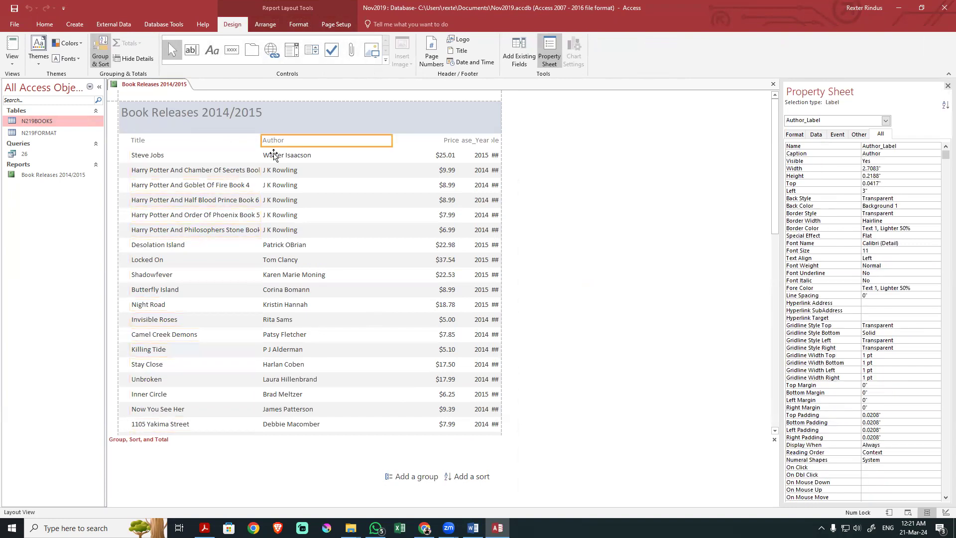
click(245, 144)
click(264, 142)
shift+click(270, 155)
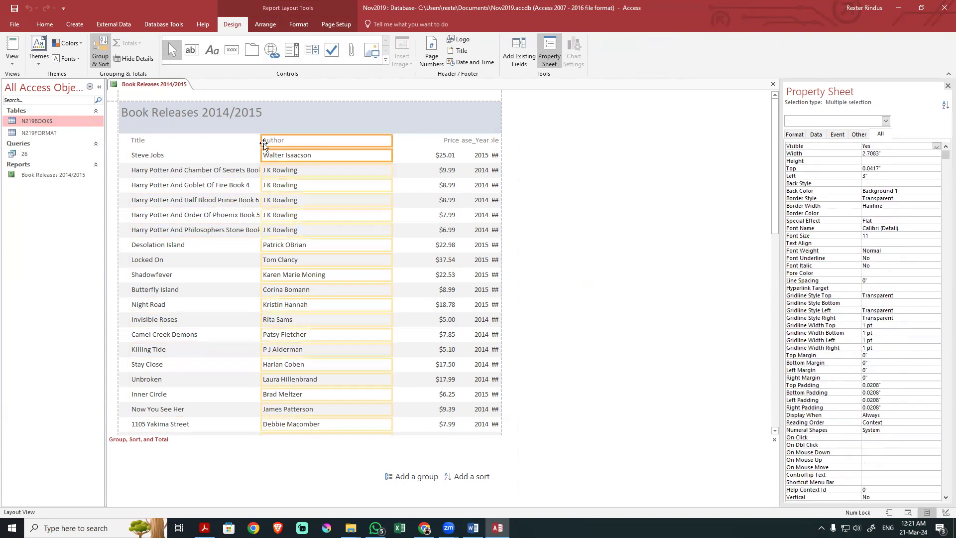
drag(262, 142, 290, 142)
Widen the Title heading and data to about 2.97" and check that all book titles display in full
click(250, 152)
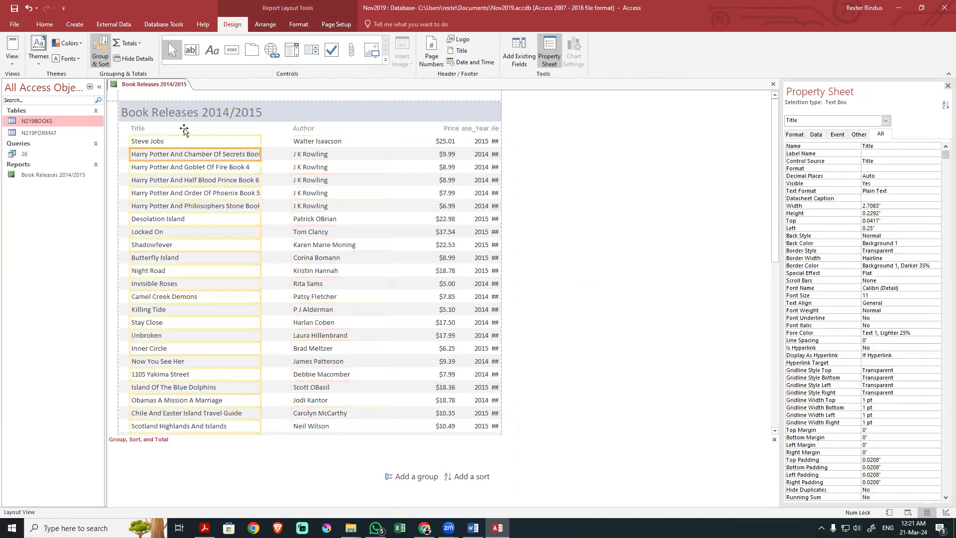
shift+click(184, 129)
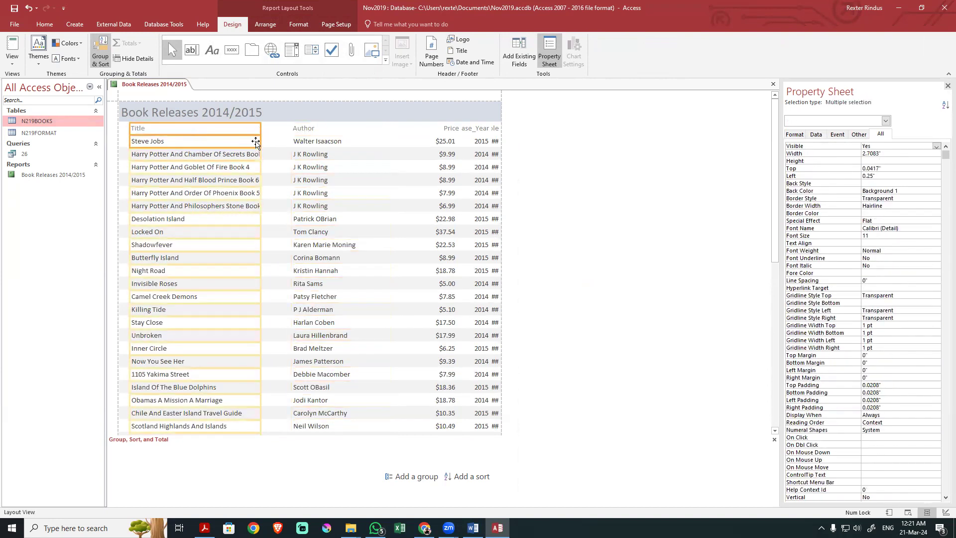
mouse_move(260, 133)
mouse_down()
mouse_move(297, 136)
mouse_move(273, 132)
mouse_up()
scroll(214, 312, down, 2)
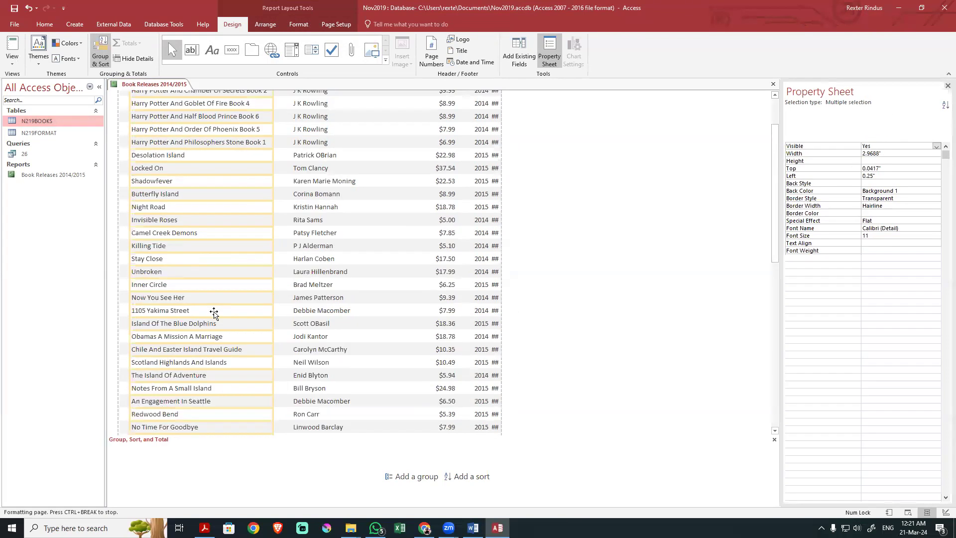
scroll(214, 313, down, 3)
scroll(231, 353, up, 4)
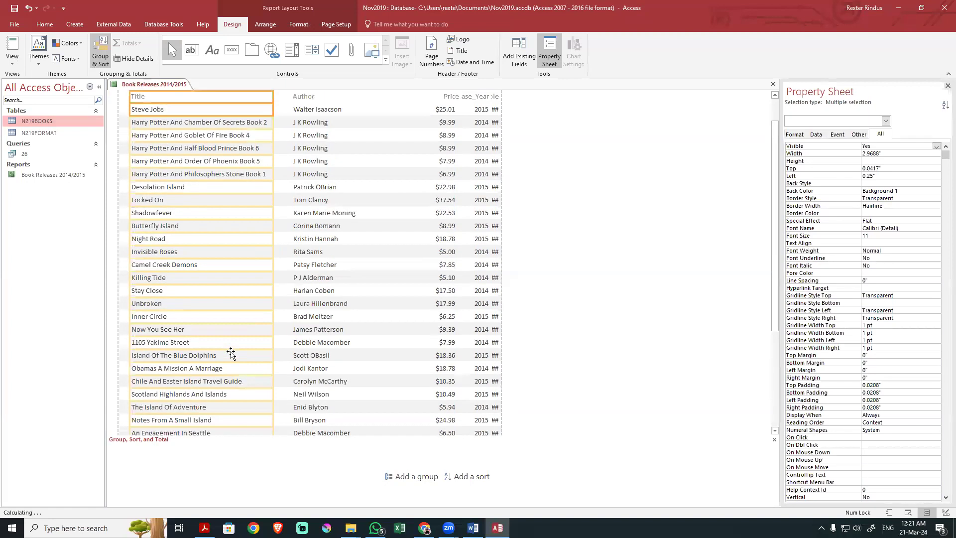
scroll(231, 353, up, 1)
Resize the Price heading and data to about 0.71" wide, starting right after the Author names
click(441, 129)
shift+click(442, 141)
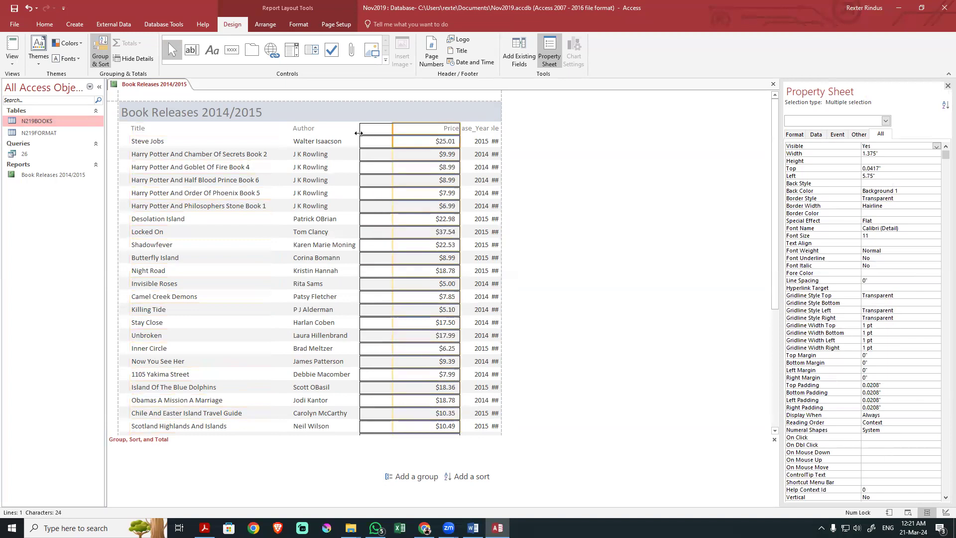
click(329, 131)
click(442, 129)
shift+click(442, 144)
drag(459, 131, 394, 130)
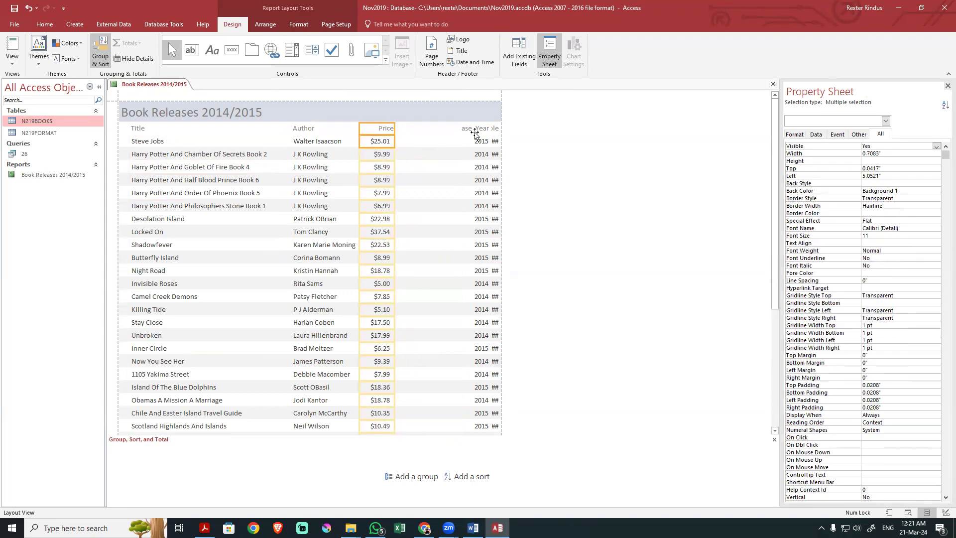
Resize the Release_Year heading and data so the full label shows right after the Price column
click(471, 128)
shift+click(477, 143)
drag(460, 128, 399, 128)
drag(488, 128, 452, 129)
Widen the Available heading and data leftward to about 0.91" so label and values show in full
click(491, 129)
click(495, 131)
shift+click(495, 141)
drag(490, 129, 454, 129)
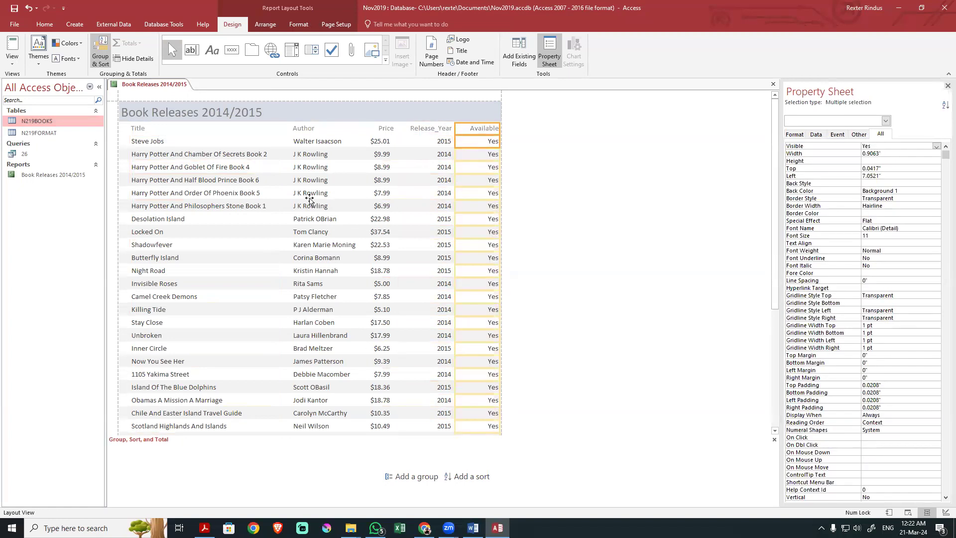
Examine the report down to its footer and reread the selection, field and sorting requirements of question 26
scroll(257, 312, down, 5)
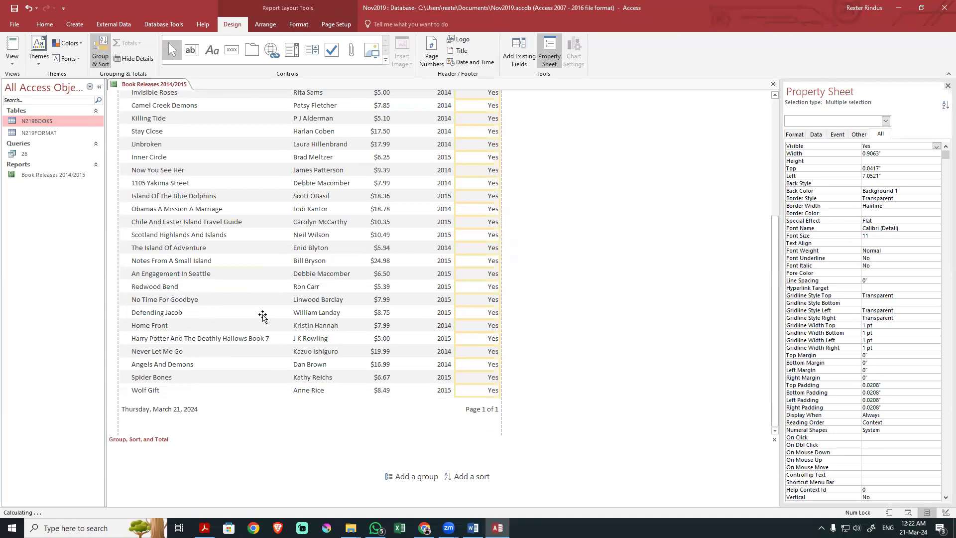
key(alt+Tab)
click(269, 249)
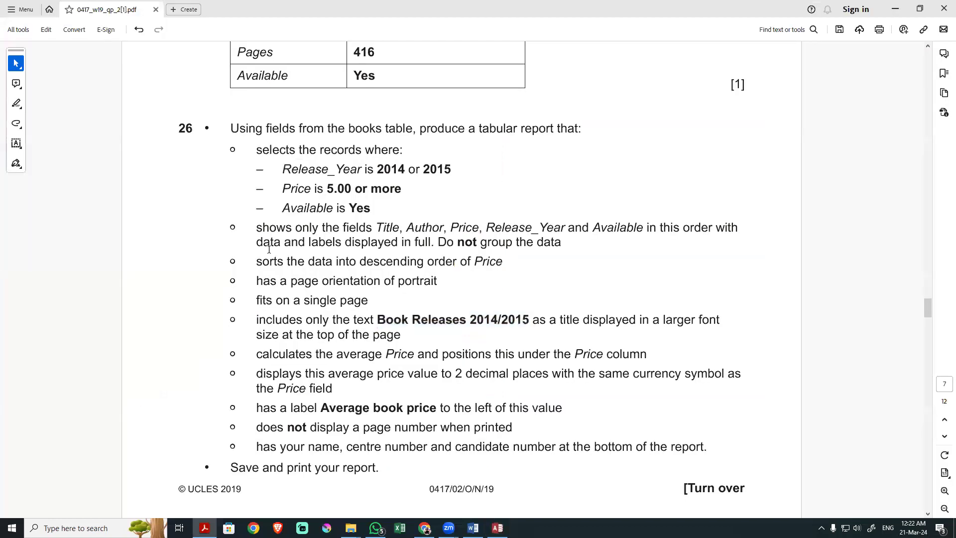
drag(273, 149, 384, 241)
drag(284, 262, 468, 263)
drag(360, 263, 495, 266)
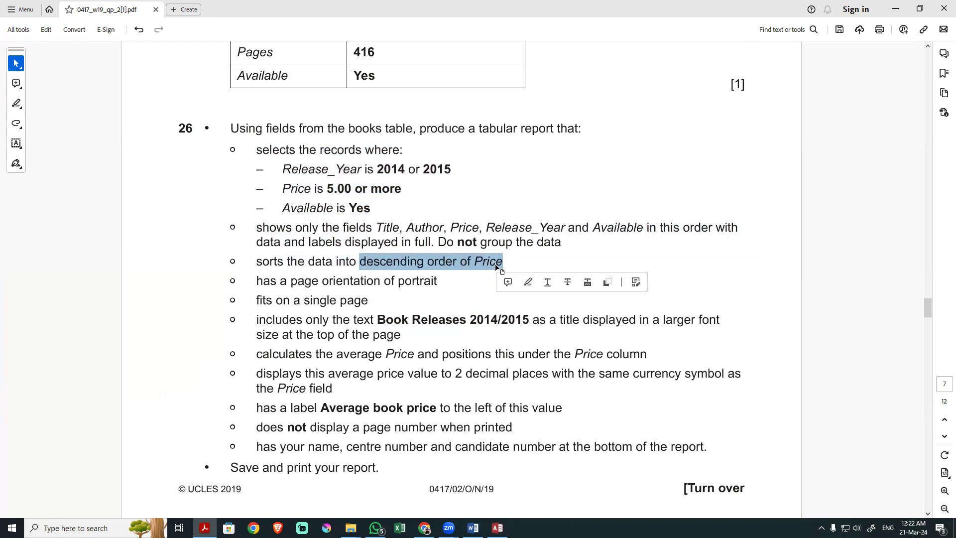
Sort the report by Price from largest to smallest, as question 26 requires
key(alt+Tab)
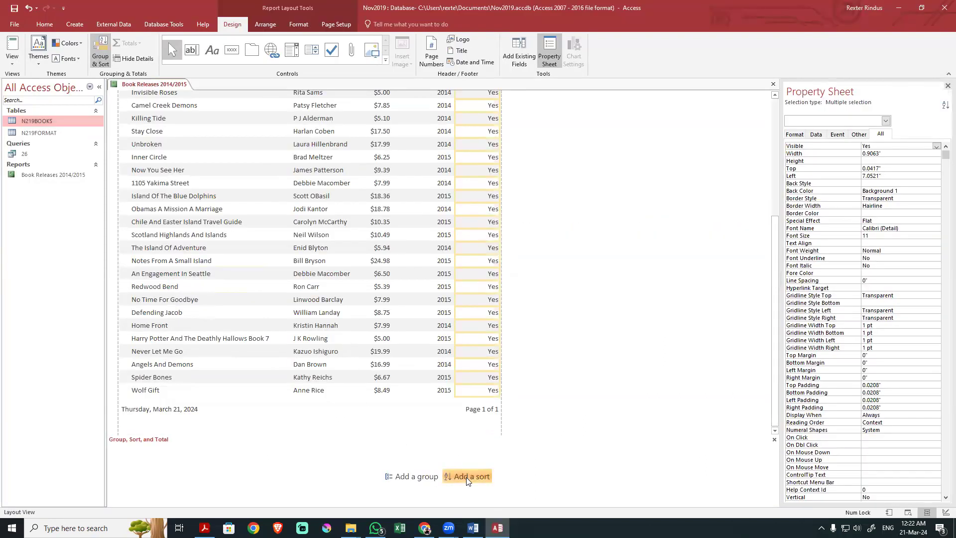
click(101, 48)
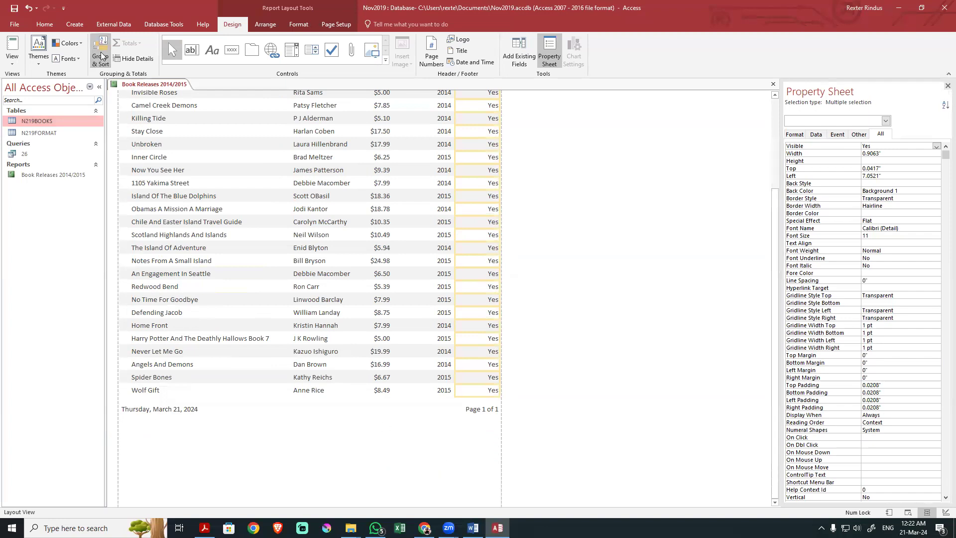
click(101, 48)
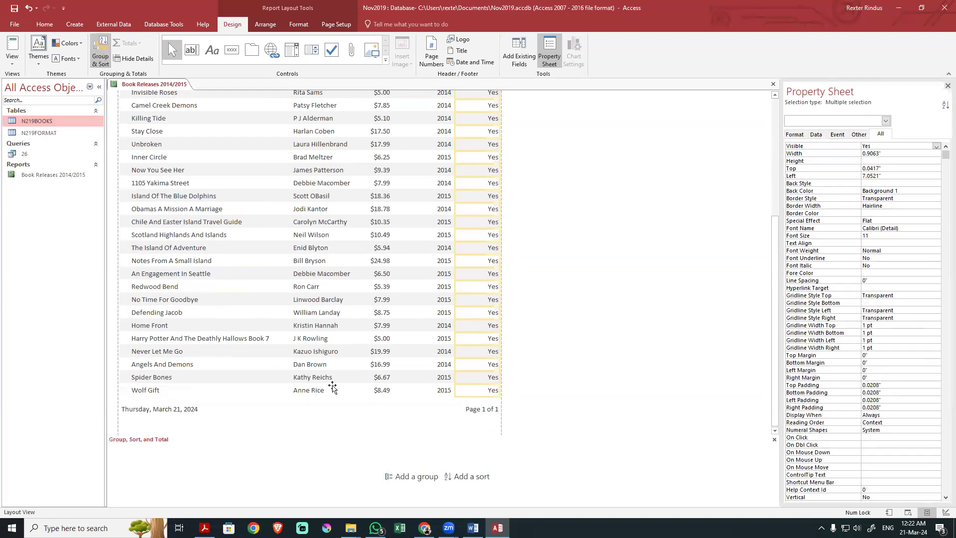
click(463, 483)
key(alt+Tab)
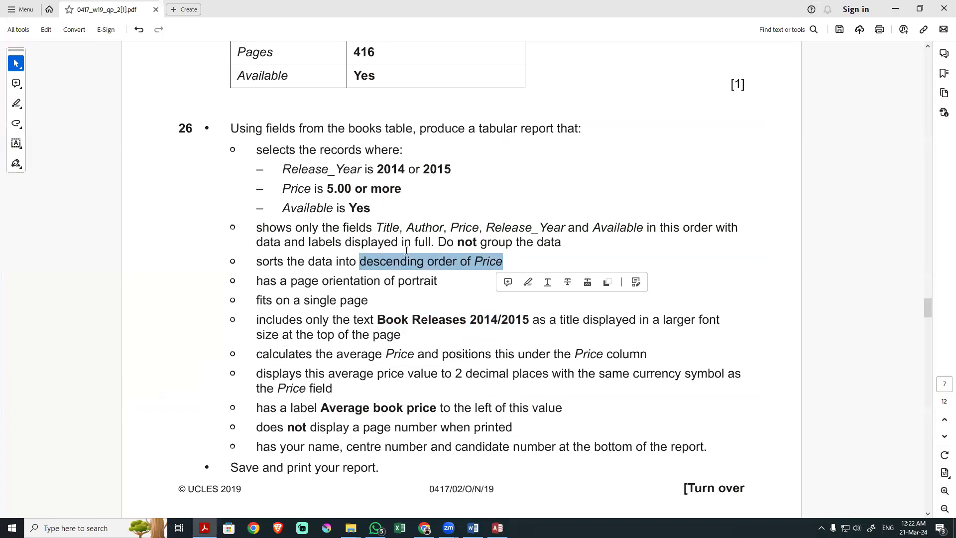
click(362, 261)
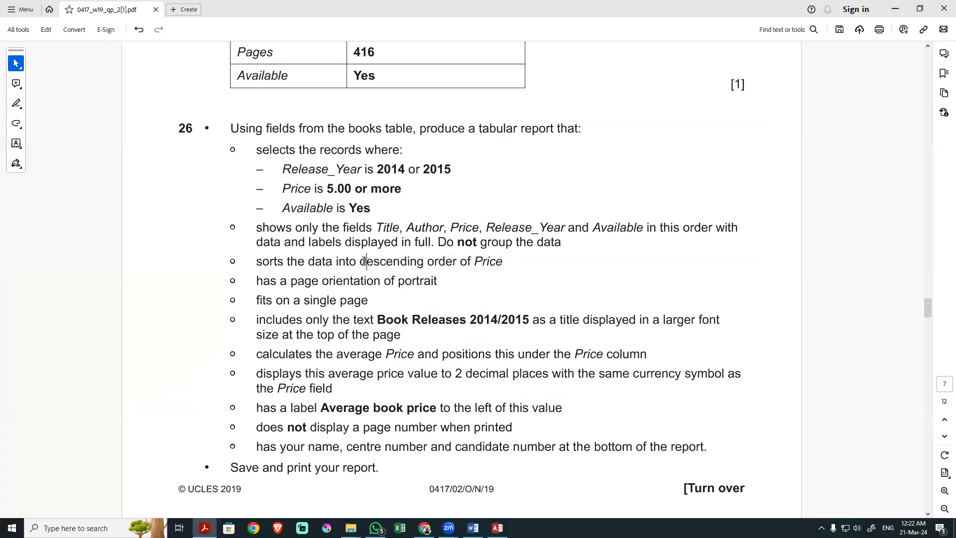
key(alt+Tab)
click(174, 453)
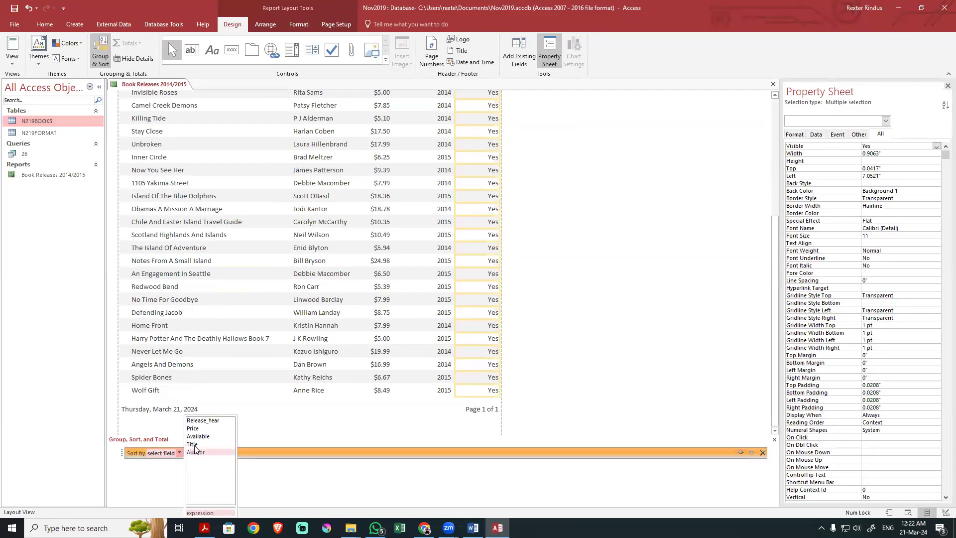
click(201, 443)
click(236, 452)
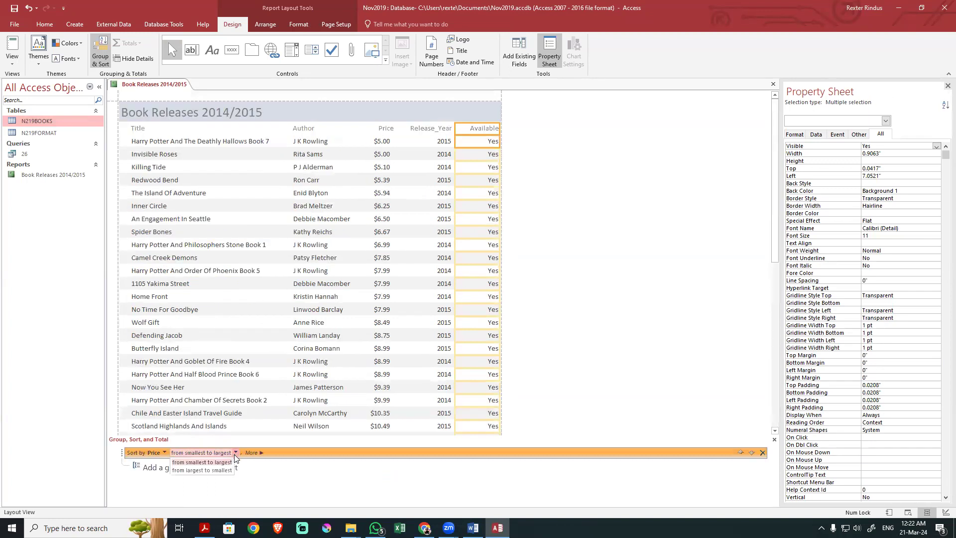
click(209, 471)
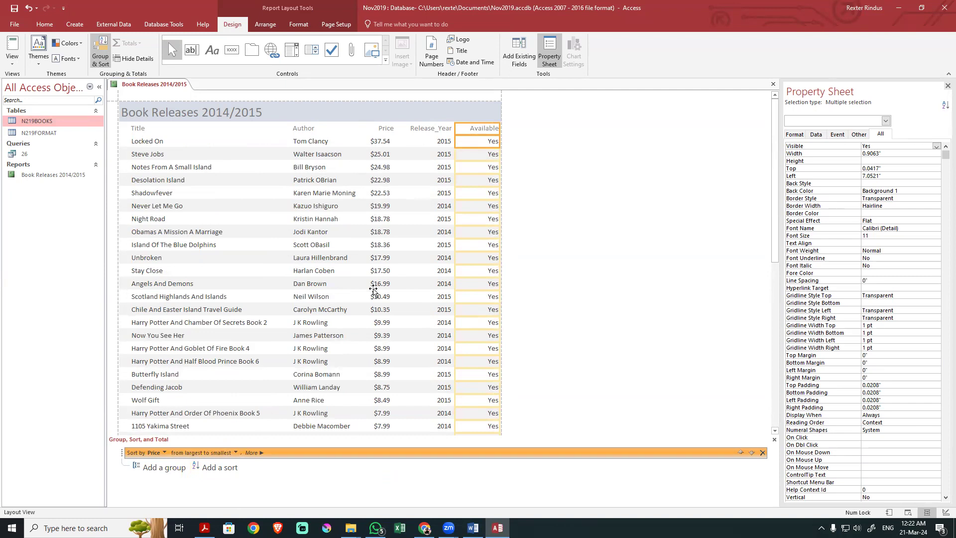
Reread the portrait orientation requirement and examine each page of the report in print preview
key(alt+Tab)
drag(256, 280, 437, 280)
key(alt+Tab)
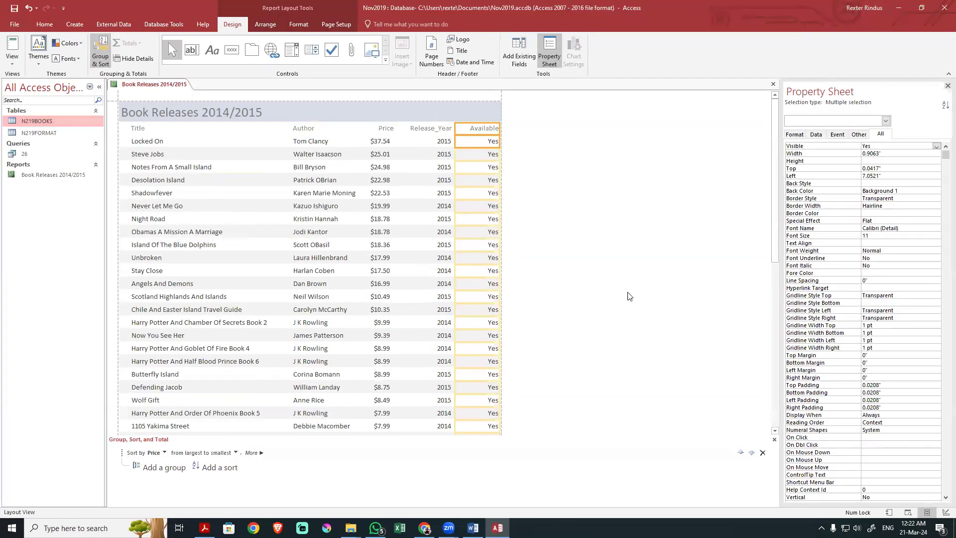
click(907, 512)
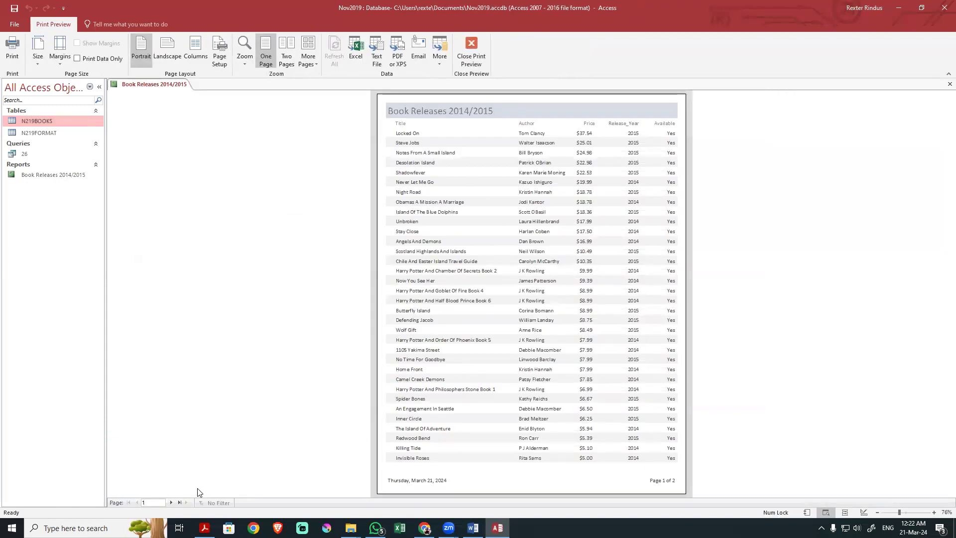
click(176, 503)
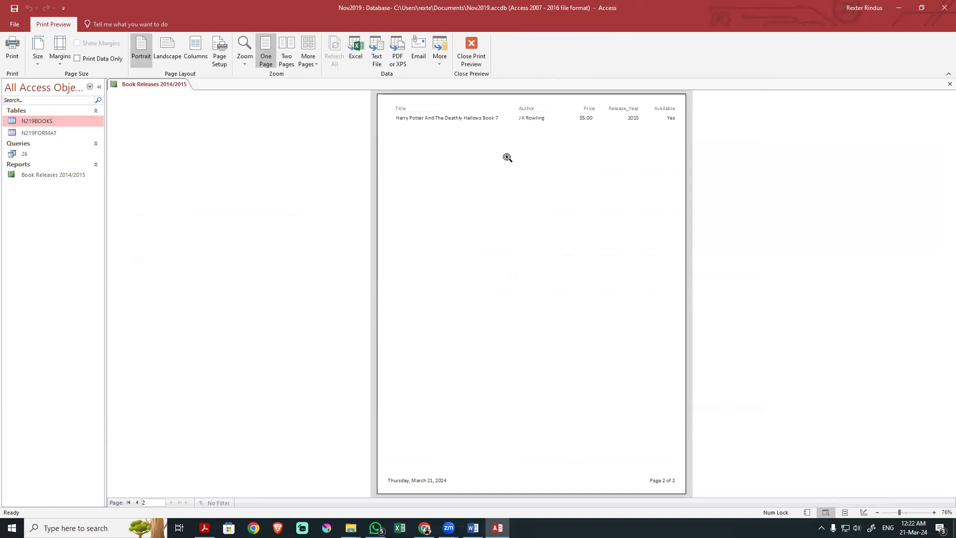
click(471, 52)
Reread the question 26 requirement about fitting the report on a single page
key(alt+Tab)
click(333, 328)
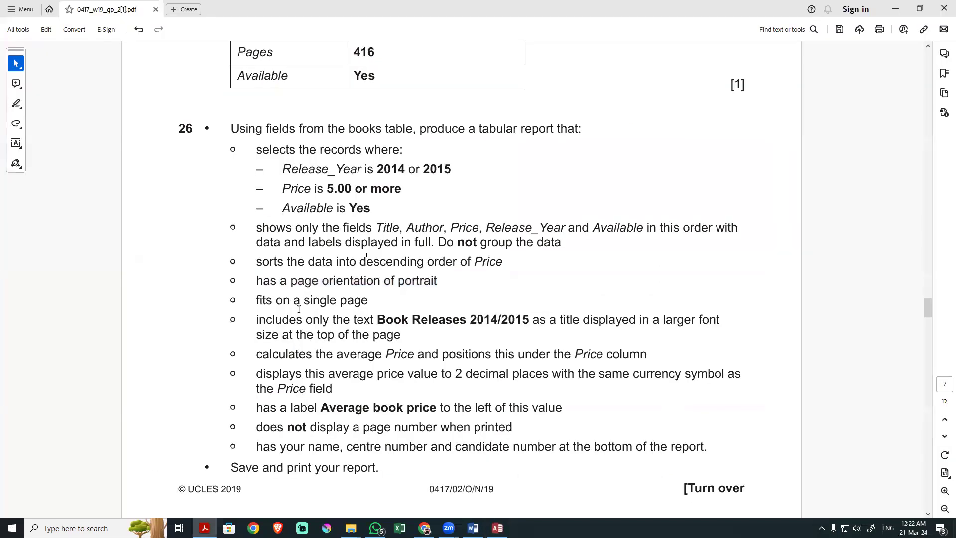
drag(257, 300, 368, 301)
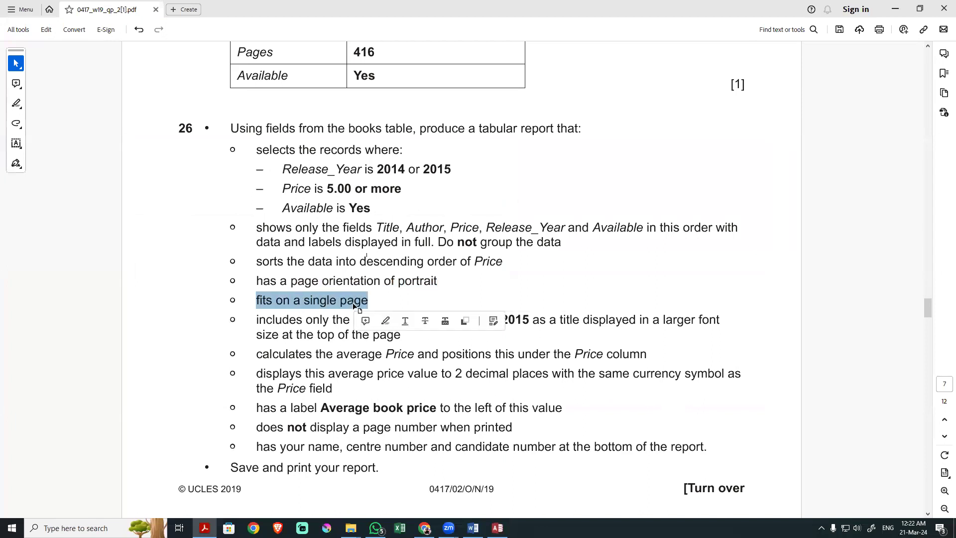
key(alt+Tab)
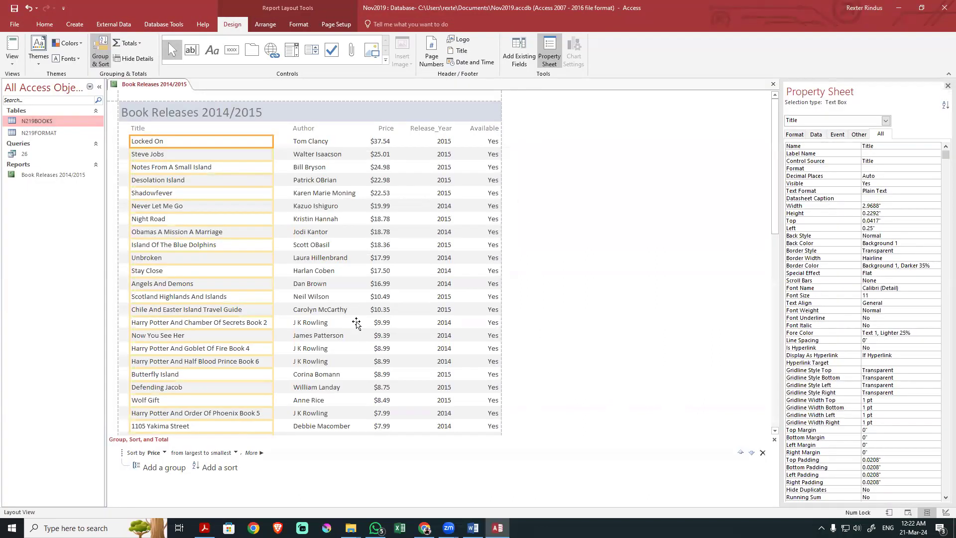
key(alt+Tab)
In Design View, move the date and page number boxes to the top of the Page Footer and shrink that section to their height
click(944, 512)
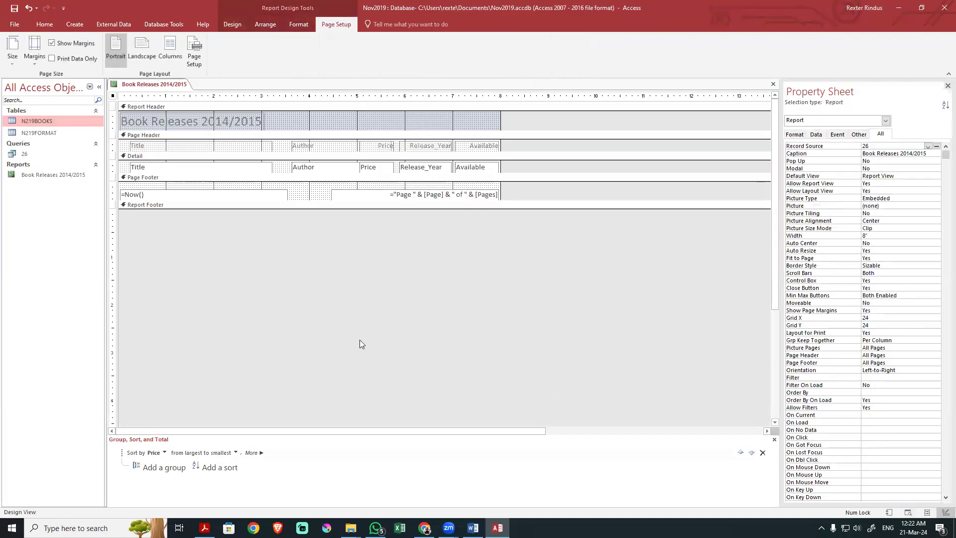
drag(509, 194, 188, 198)
key(Up)
key(Up)
key(Up)
key(Up)
key(Up)
key(Up)
key(Up)
key(Up)
key(Up)
key(Up)
key(Up)
key(Up)
key(Up)
key(Up)
key(Up)
key(Up)
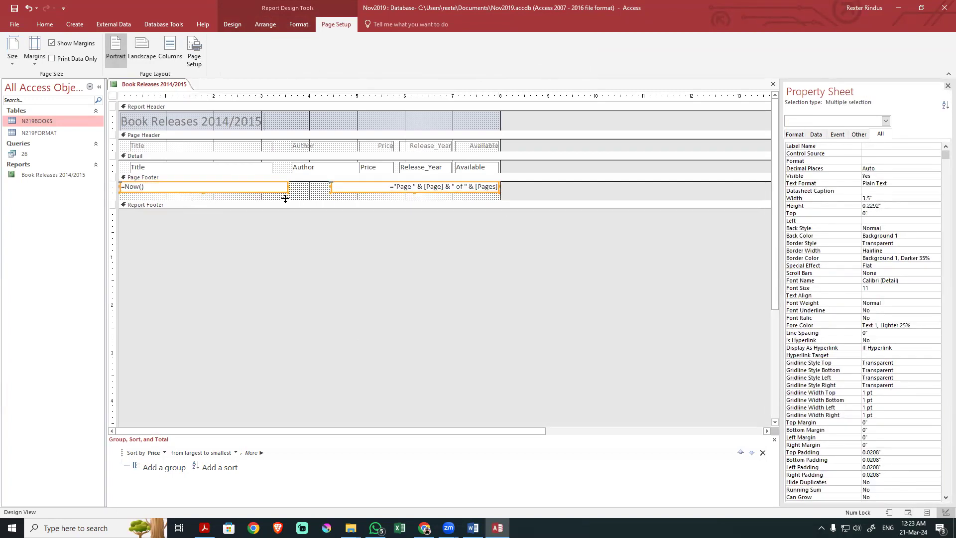
drag(285, 198, 285, 193)
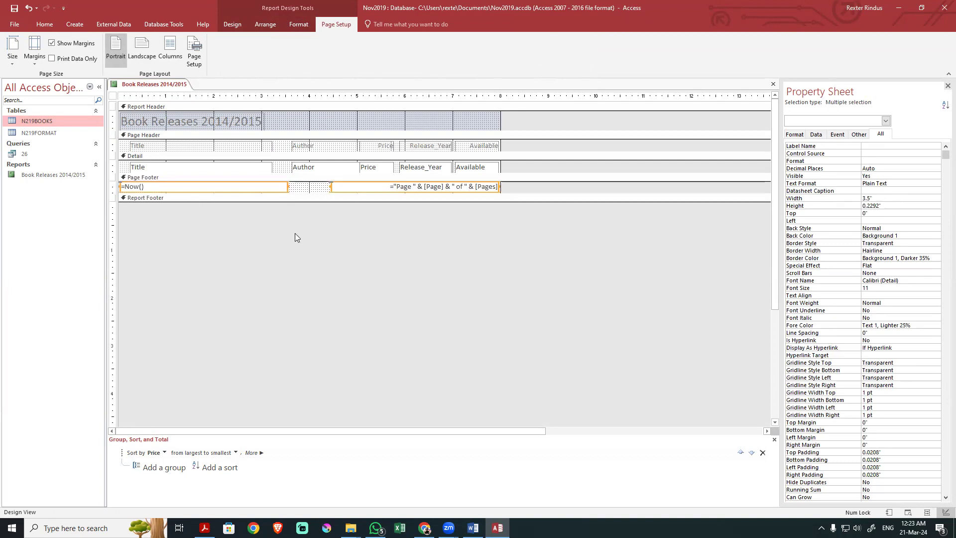
click(295, 234)
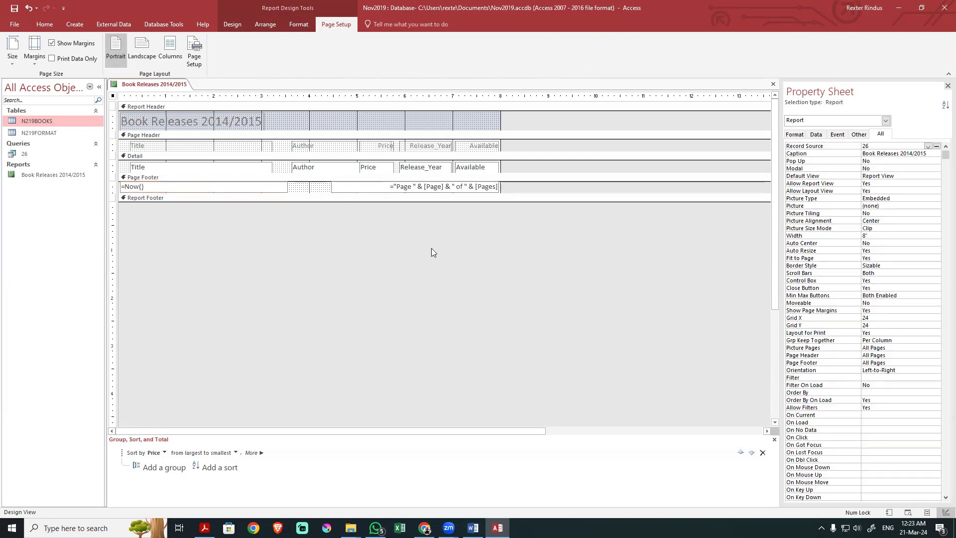
Examine the report in print preview, enlarged and as a whole page, against the question 26 layout requirements
click(907, 512)
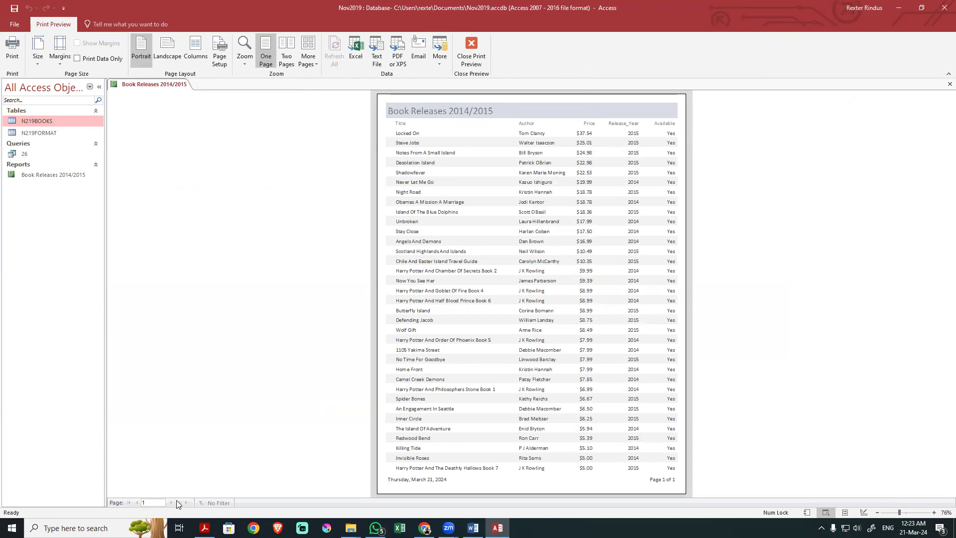
click(468, 326)
click(453, 328)
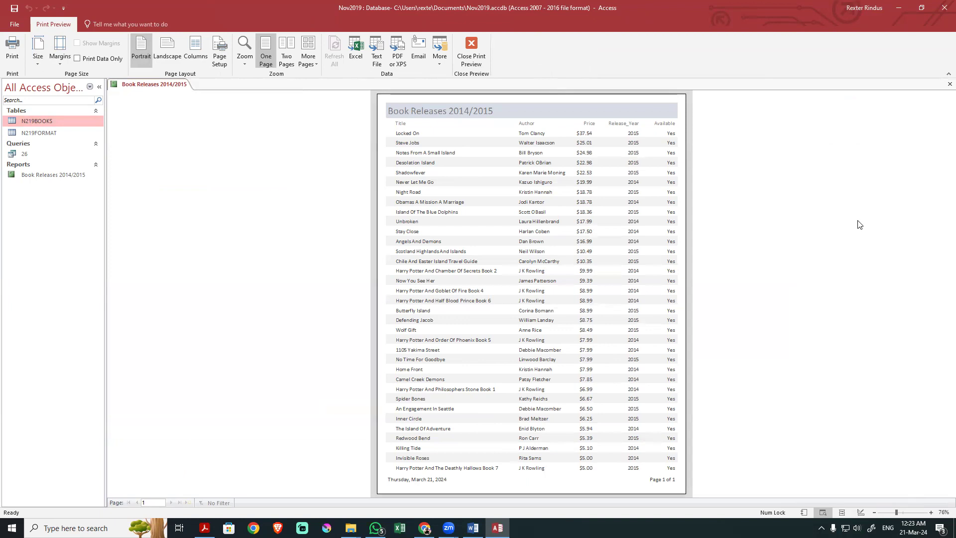
key(XF86AudioLowerVolume)
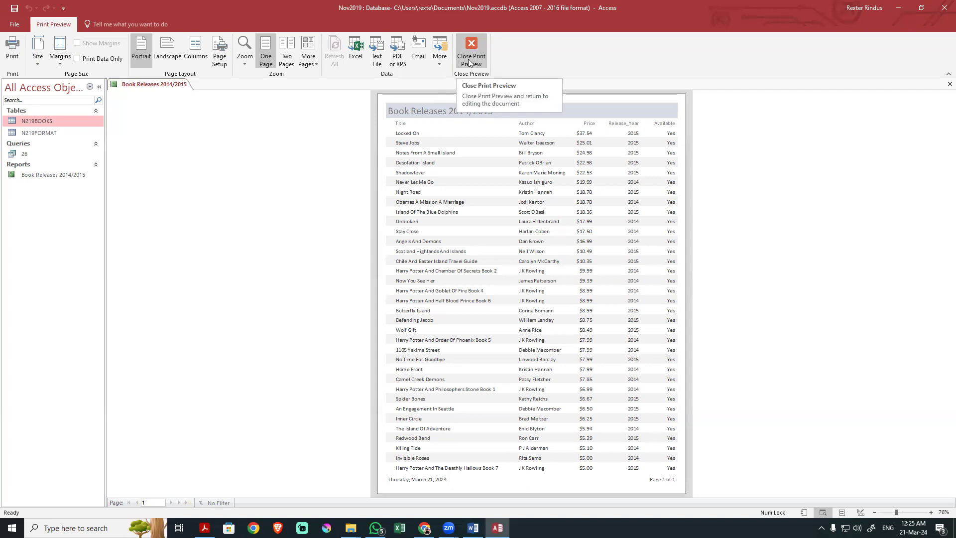
key(alt+Tab)
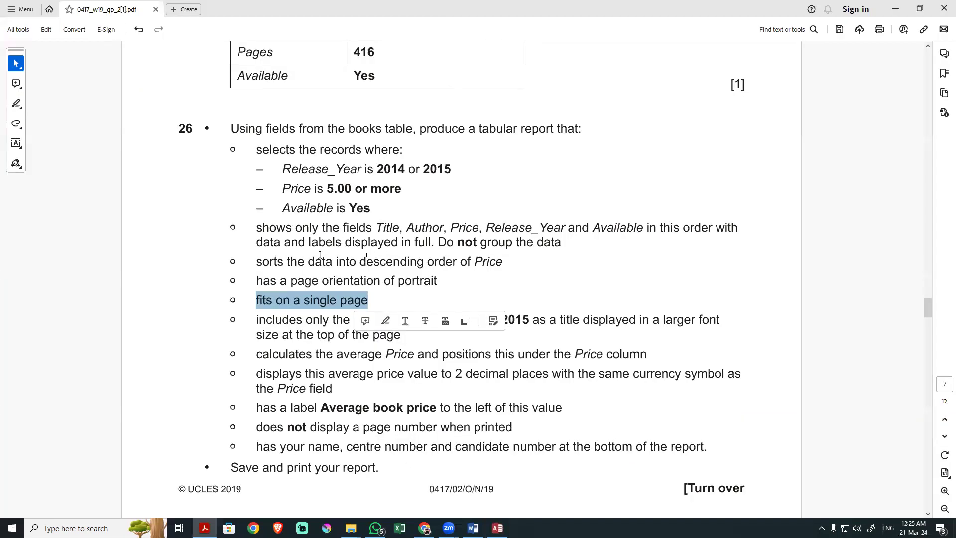
click(312, 259)
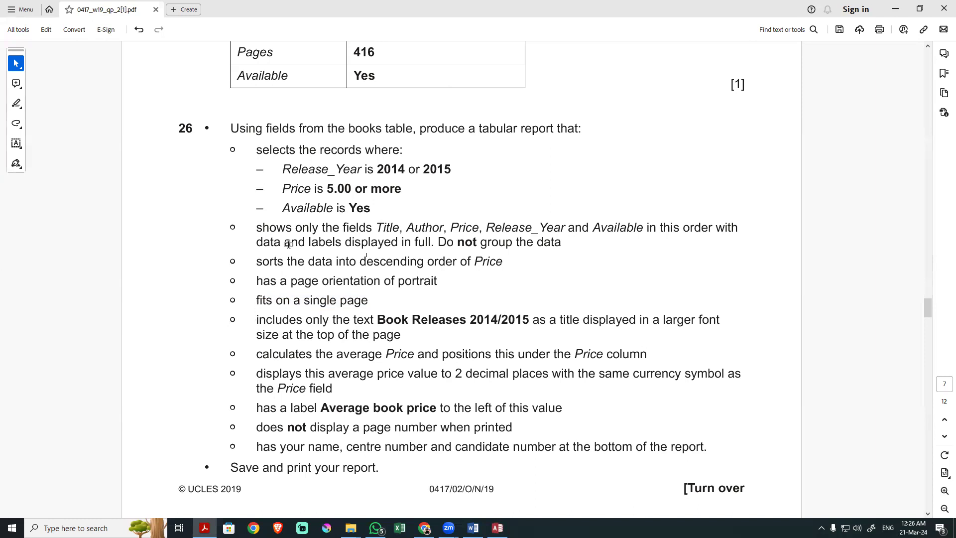
key(alt+Tab)
click(468, 241)
click(506, 258)
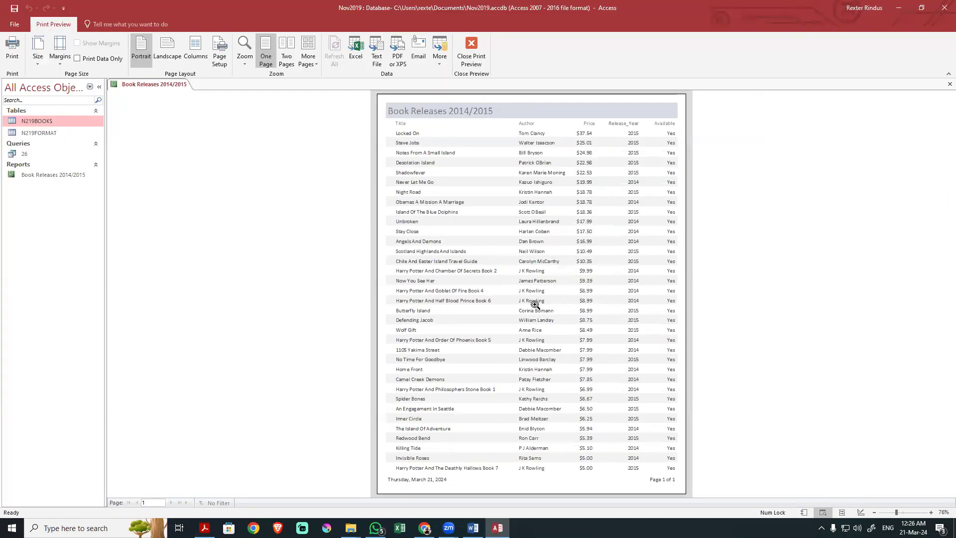
Compare the report in Report View, Print Preview, Layout View and Design View
click(803, 512)
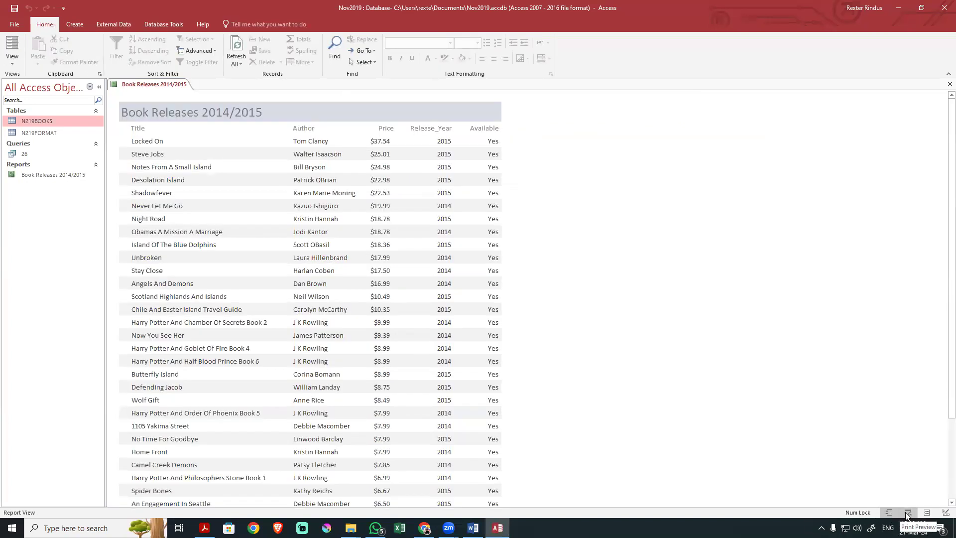
click(15, 61)
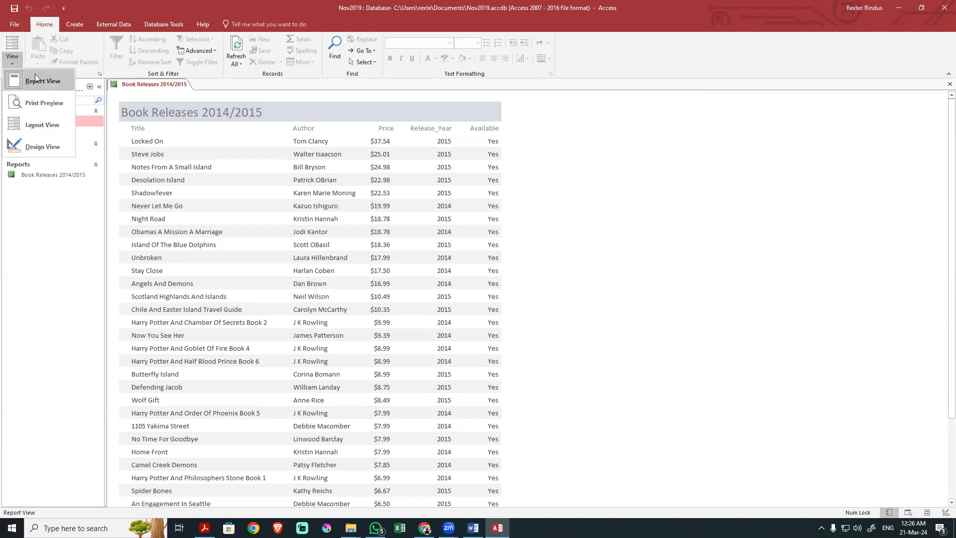
click(393, 200)
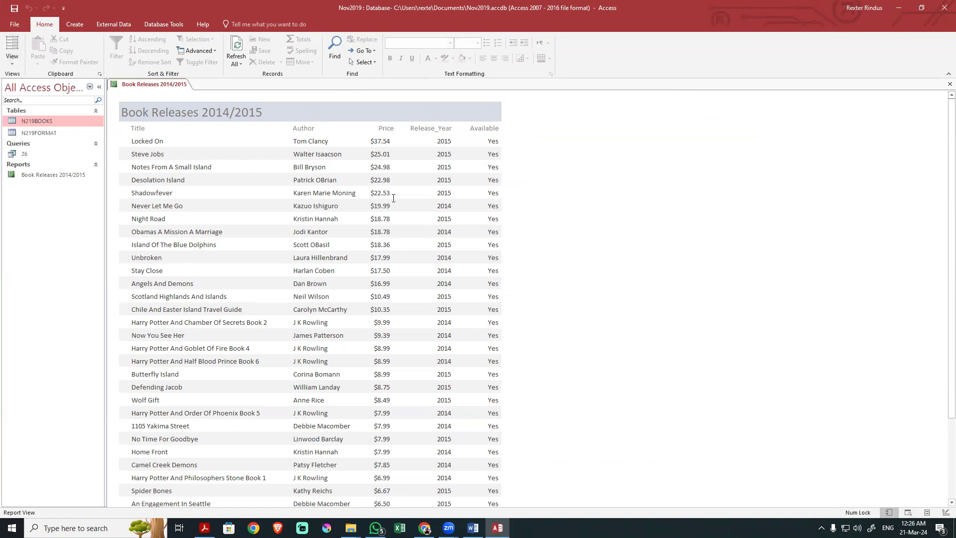
click(907, 512)
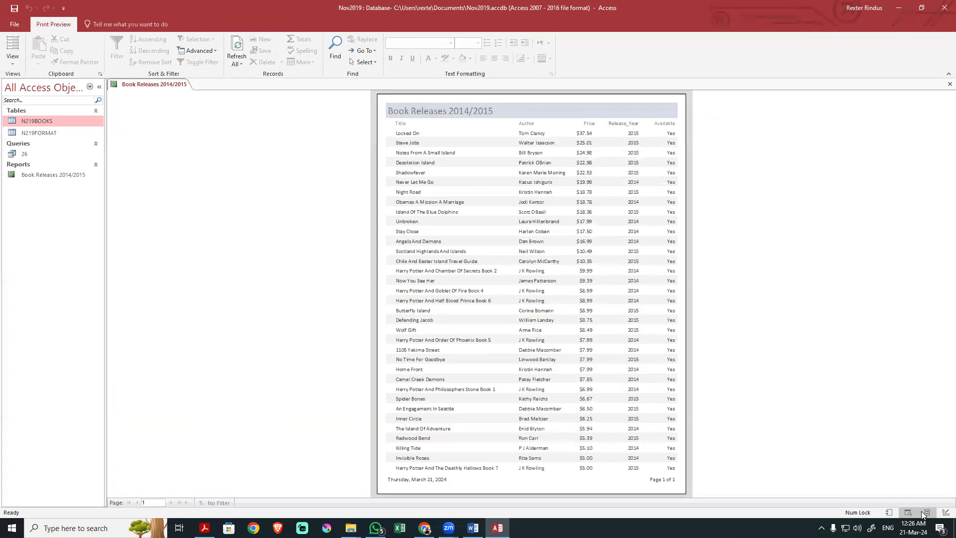
click(826, 512)
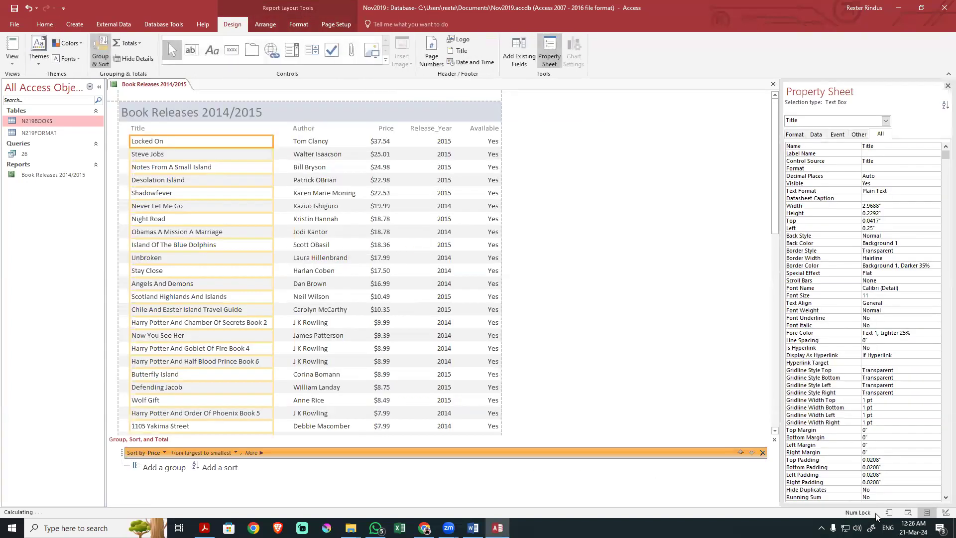
click(942, 512)
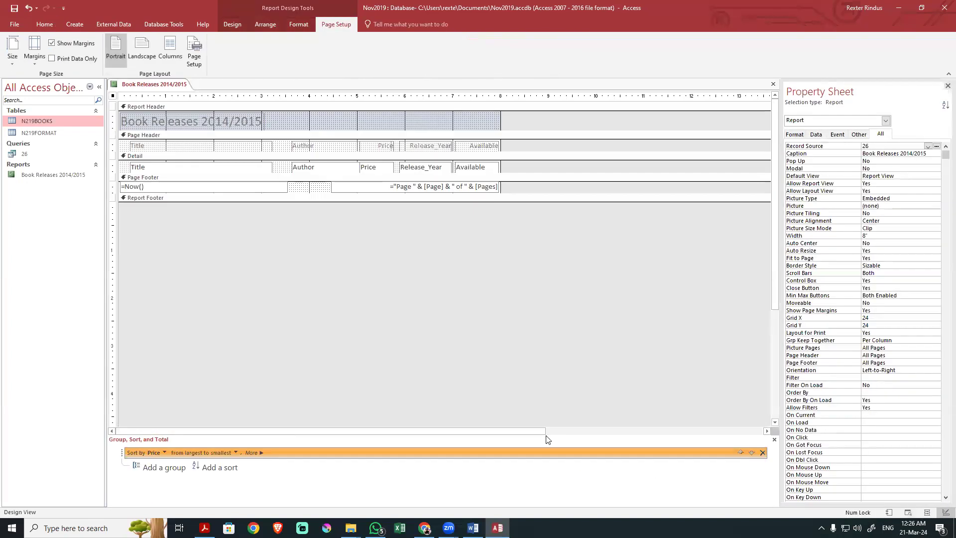
click(908, 512)
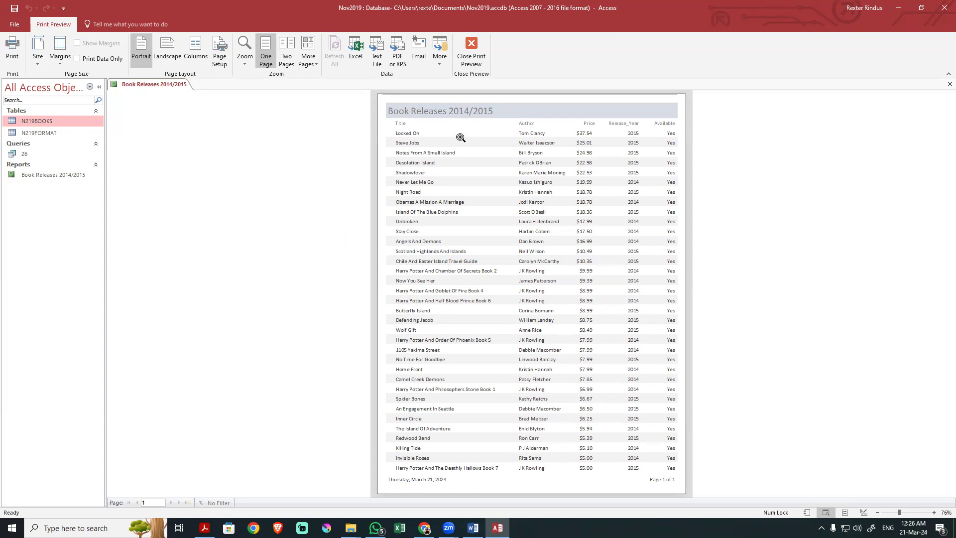
click(467, 59)
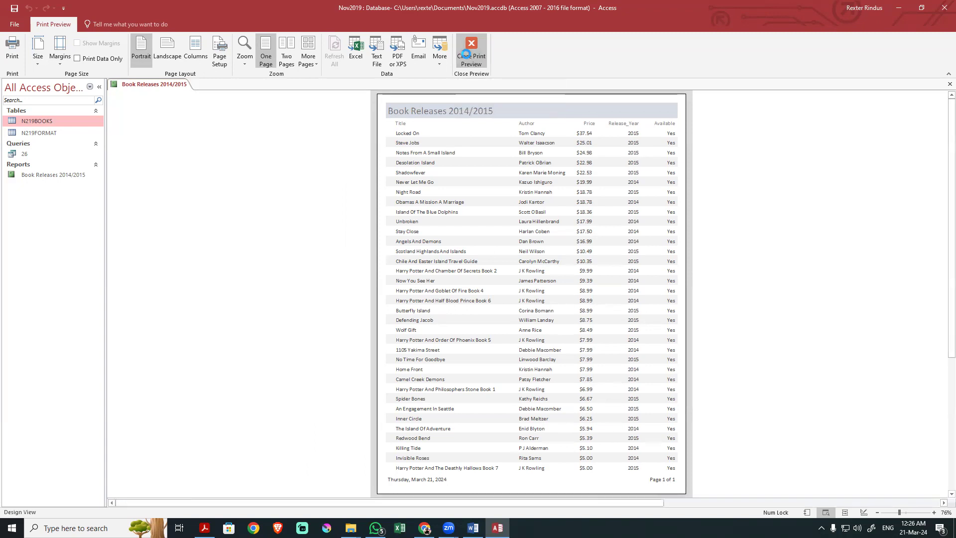
Review the records of query 26 and examine the Book Releases 2014/2015 report in print preview
double_click(19, 154)
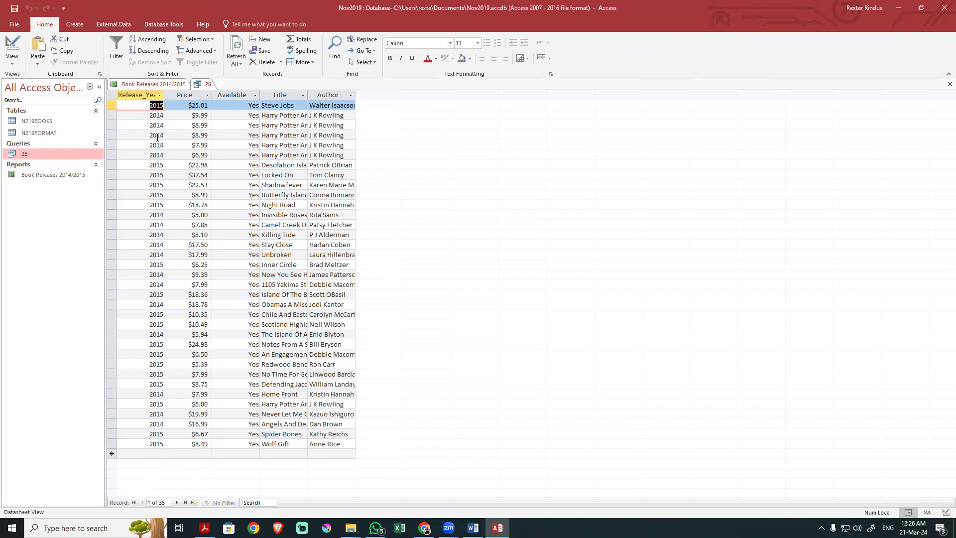
double_click(58, 174)
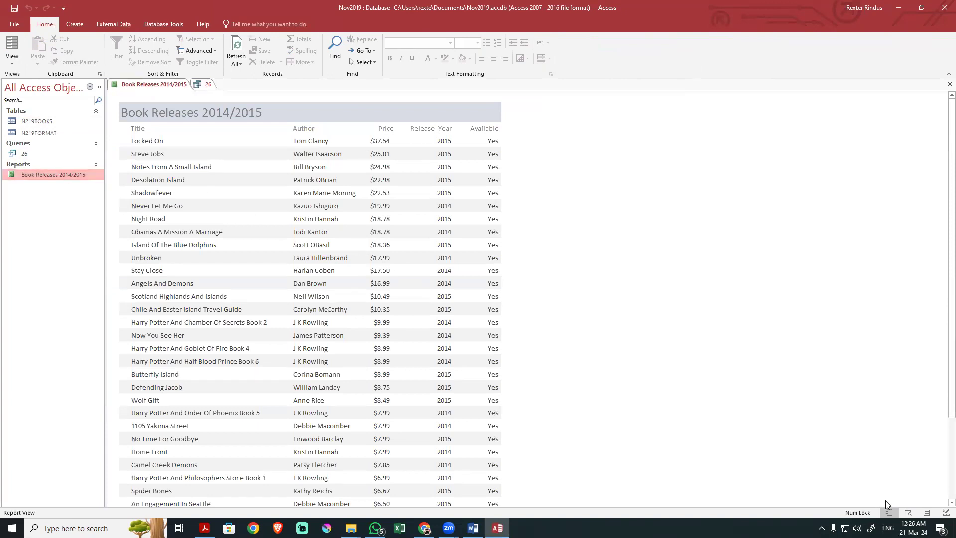
click(911, 512)
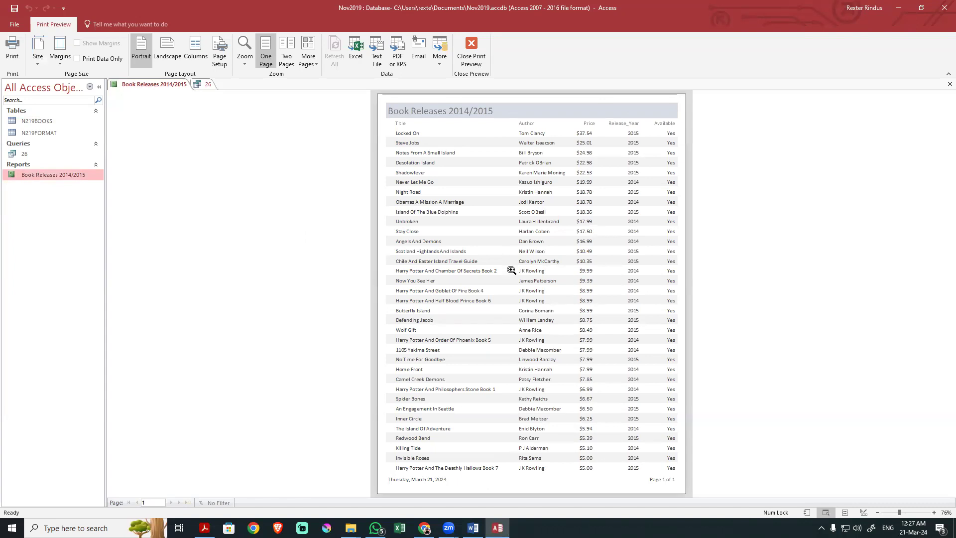
Compare the query 26 records with the previewed report, and review the question 26 record selection criteria in the exam paper PDF
click(206, 85)
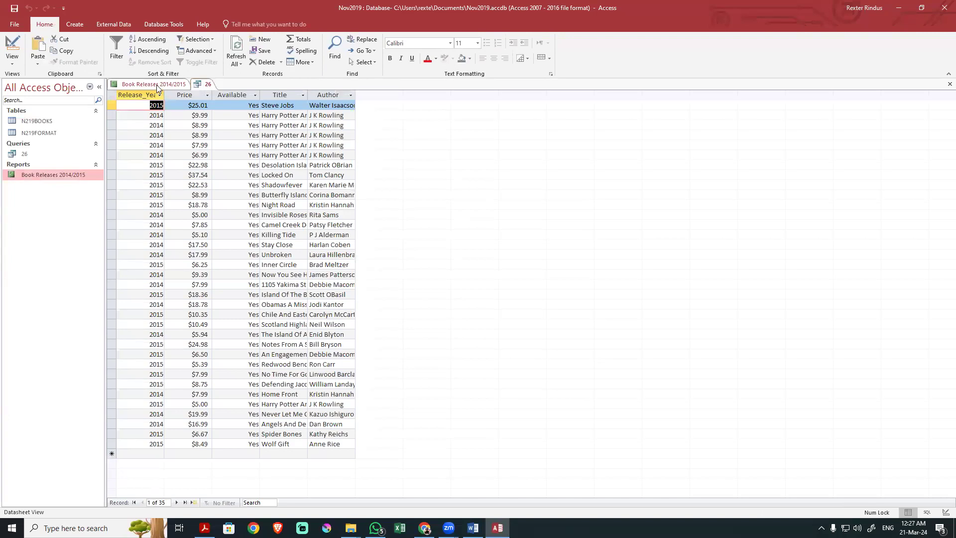
click(157, 86)
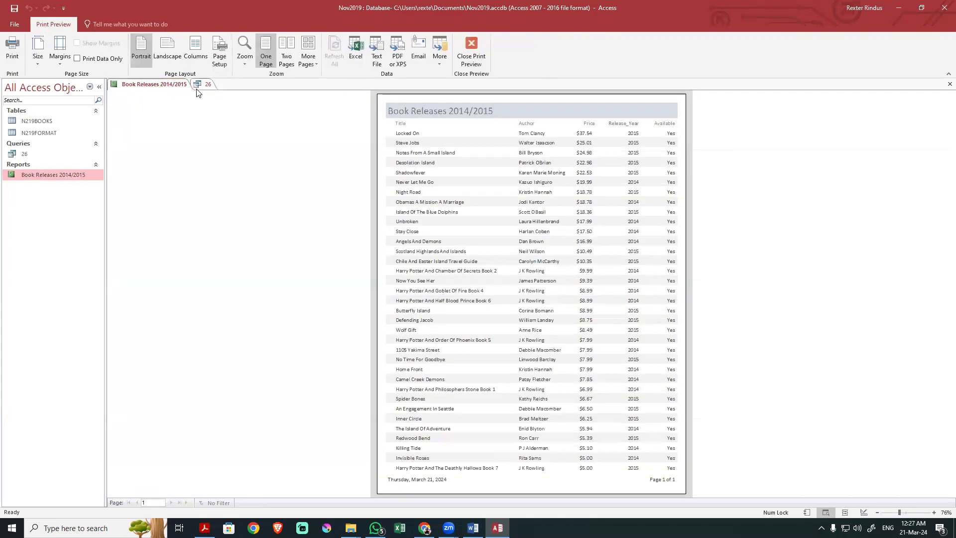
click(202, 85)
click(163, 84)
click(204, 528)
drag(268, 128, 520, 132)
double_click(523, 129)
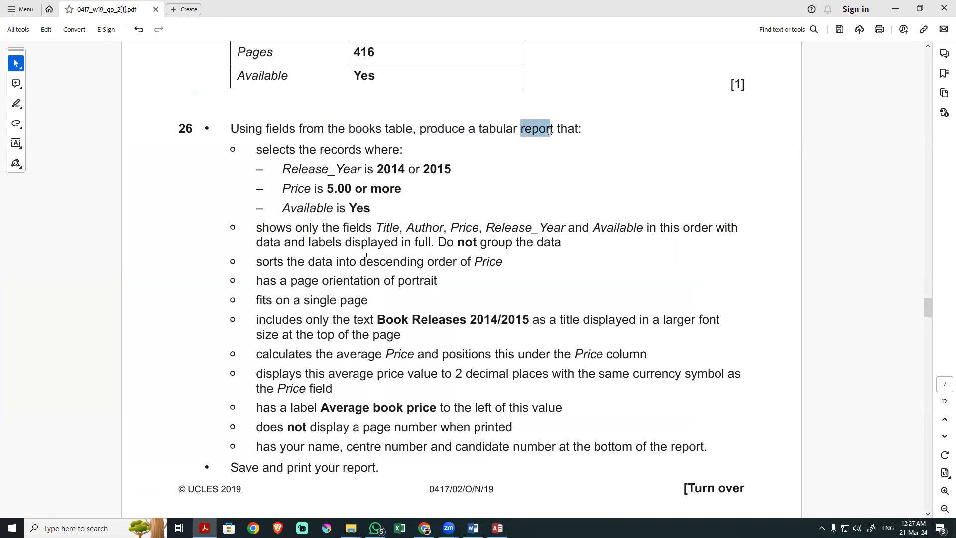
drag(353, 150, 379, 200)
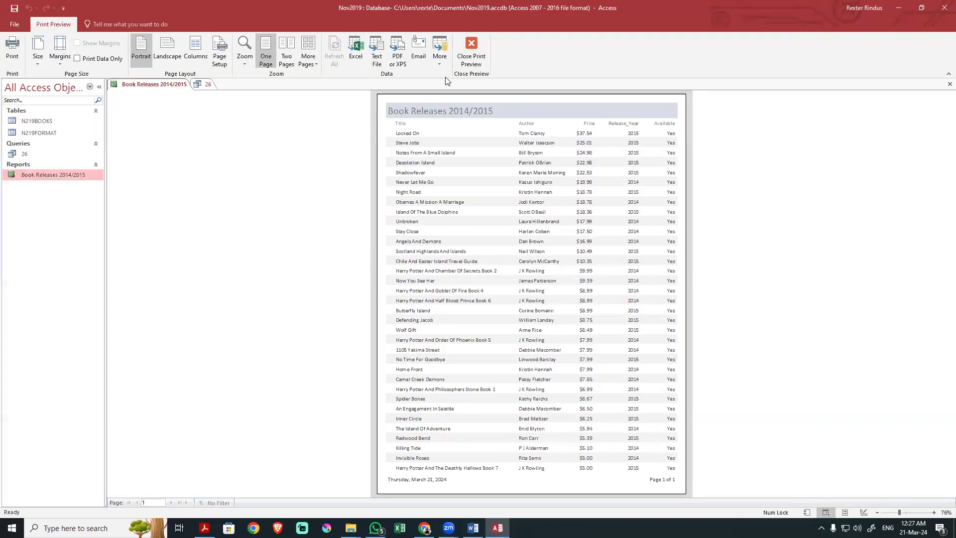
Close the print preview and check the report's title against the question paper's required text Book Releases 2014/2015
click(467, 59)
key(alt+Tab)
click(350, 359)
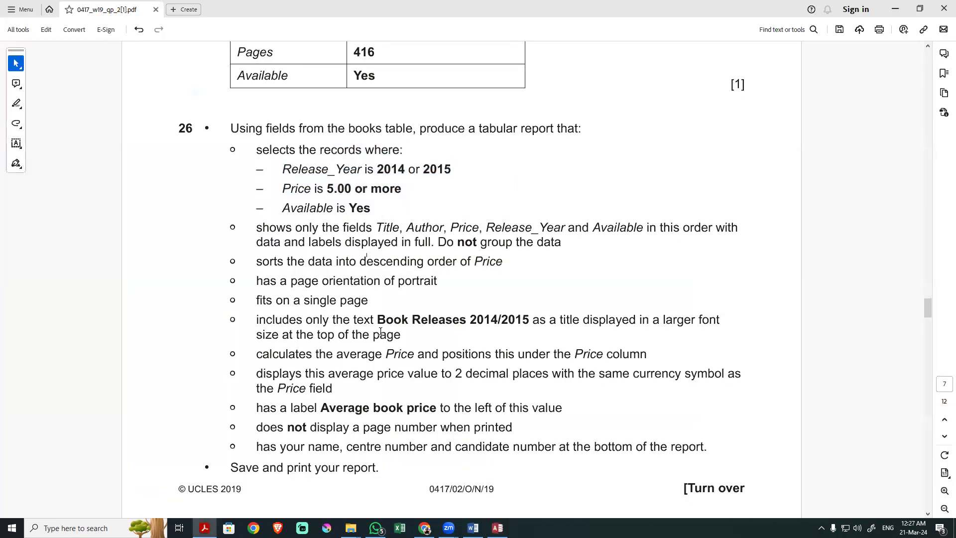
drag(378, 320, 529, 323)
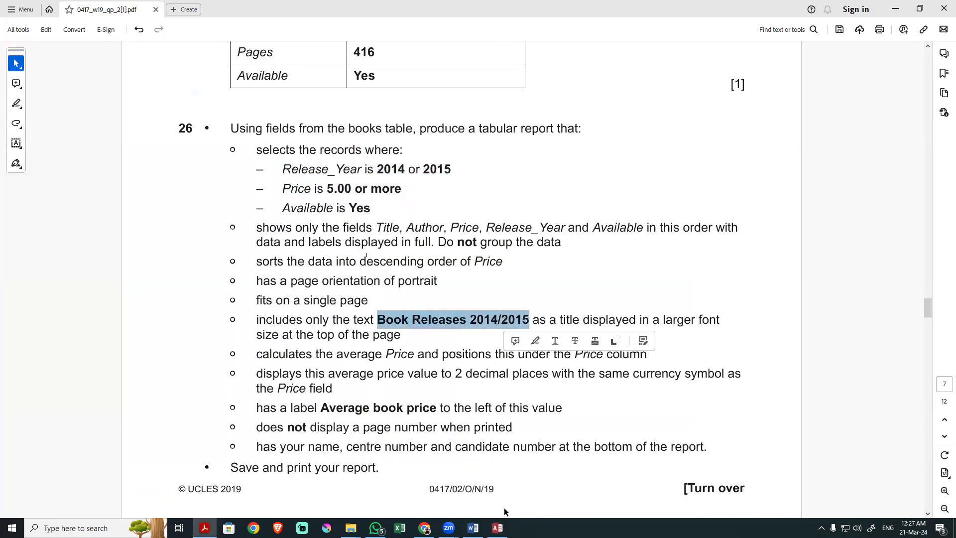
click(497, 528)
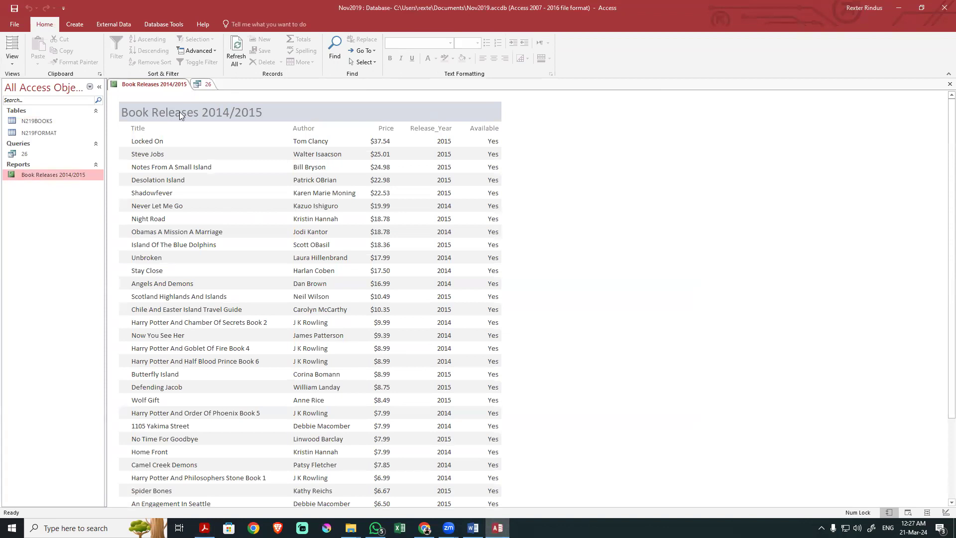
key(alt+Tab)
Read the question paper's average Price requirement and examine the report's Price column down to its last record
click(353, 373)
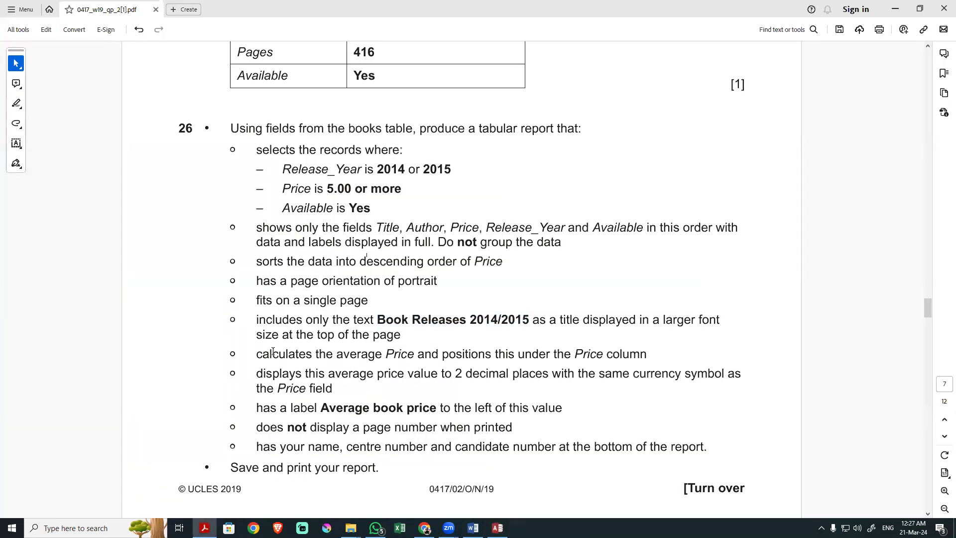
drag(268, 353, 647, 356)
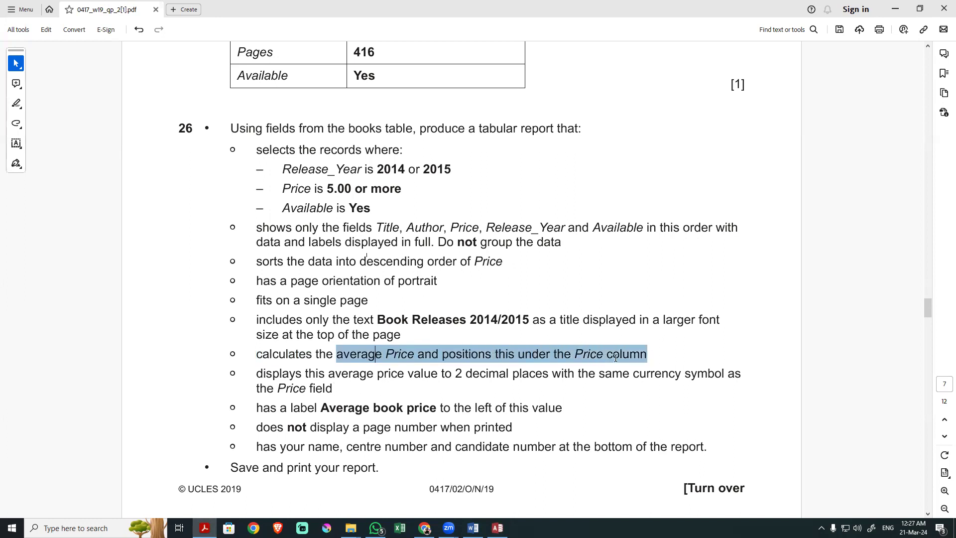
key(alt+Tab)
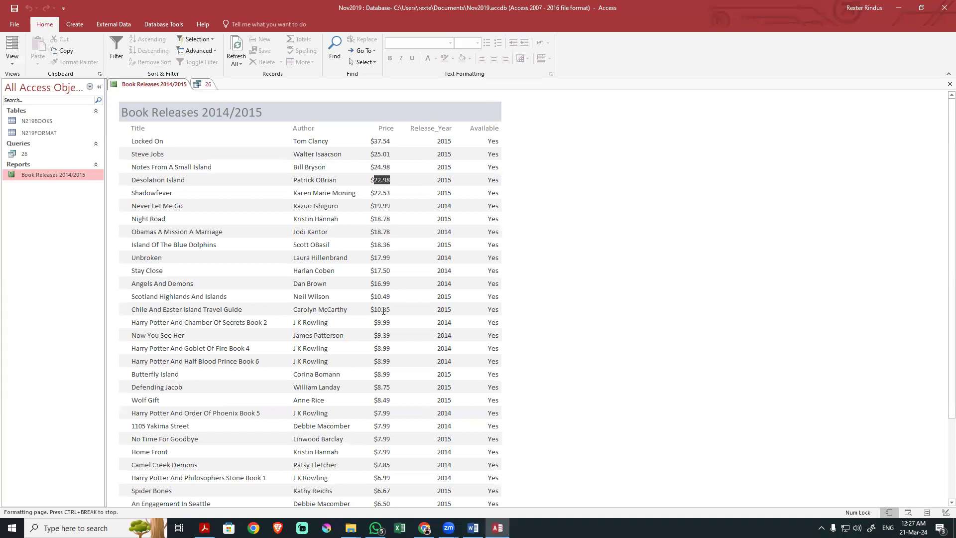
scroll(378, 348, down, 3)
scroll(389, 154, up, 5)
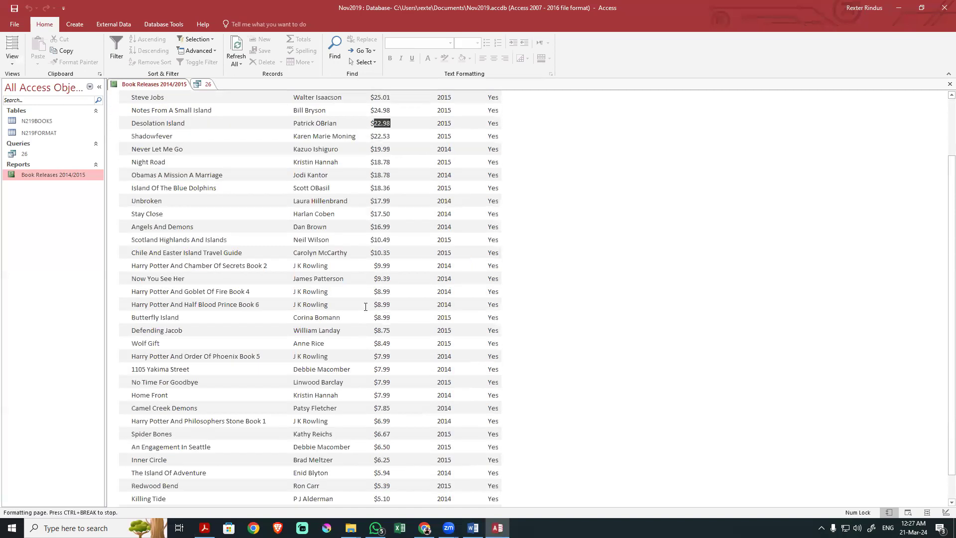
scroll(376, 242, down, 3)
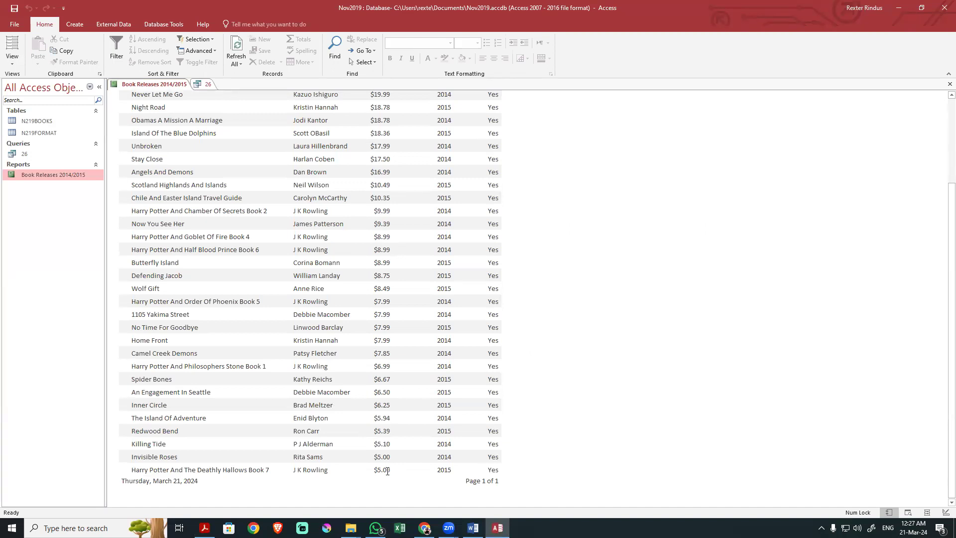
scroll(386, 418, up, 3)
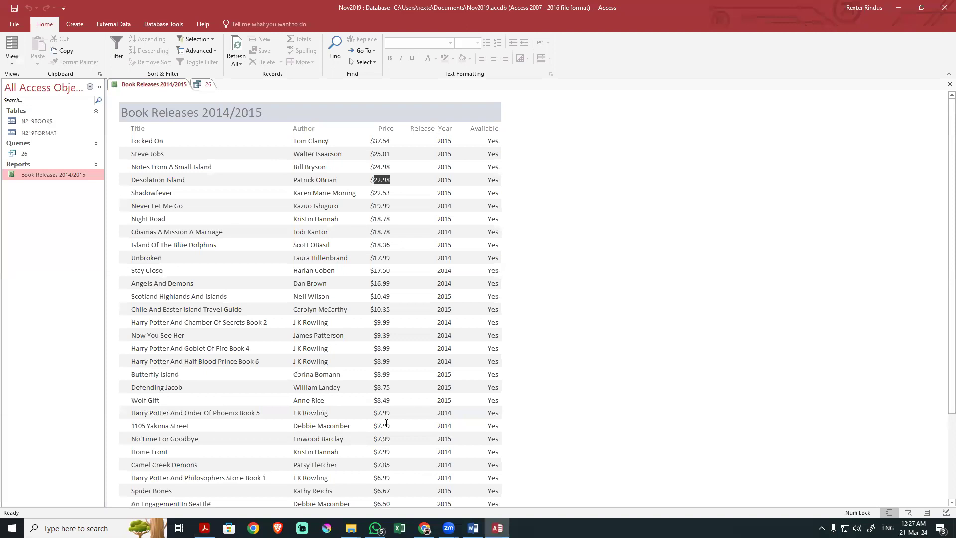
scroll(379, 427, down, 3)
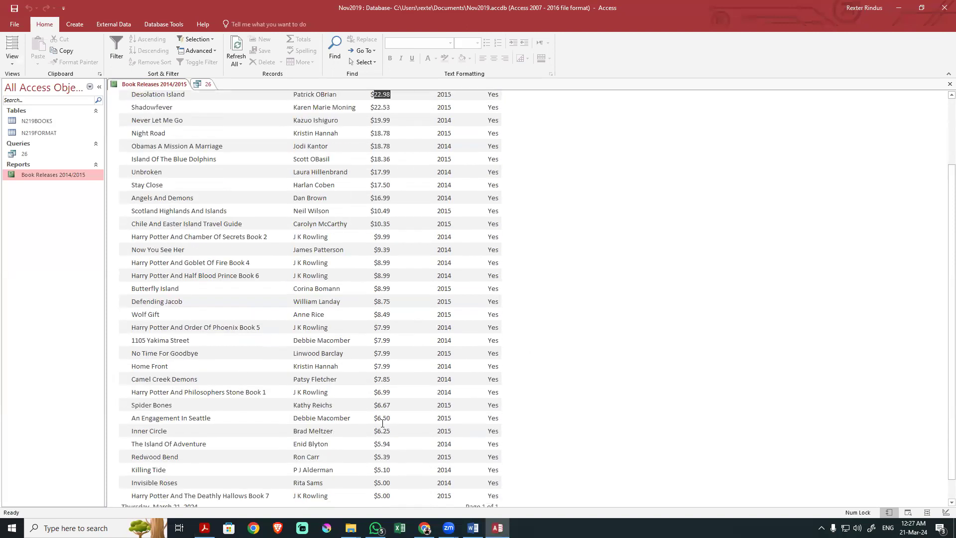
key(alt+Tab)
click(411, 356)
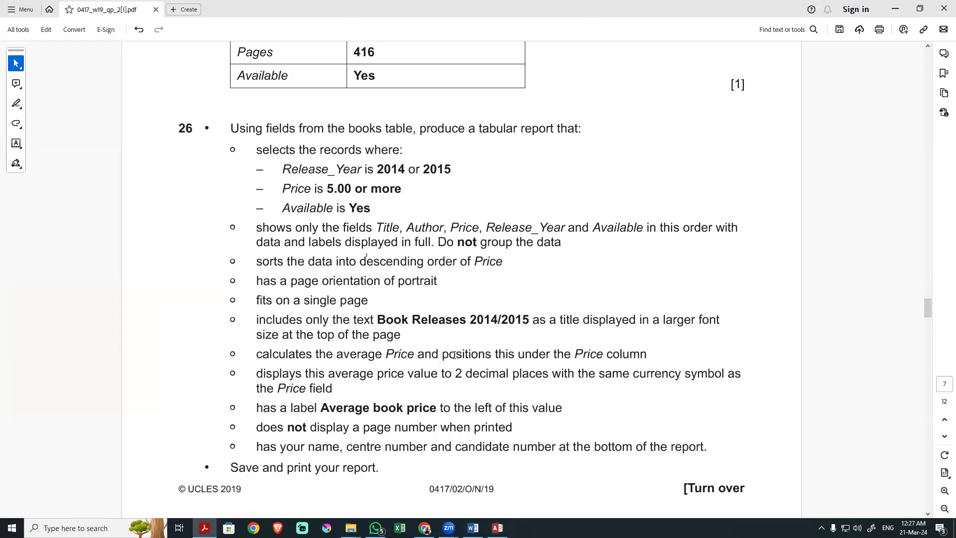
drag(454, 355, 602, 356)
key(alt+Tab)
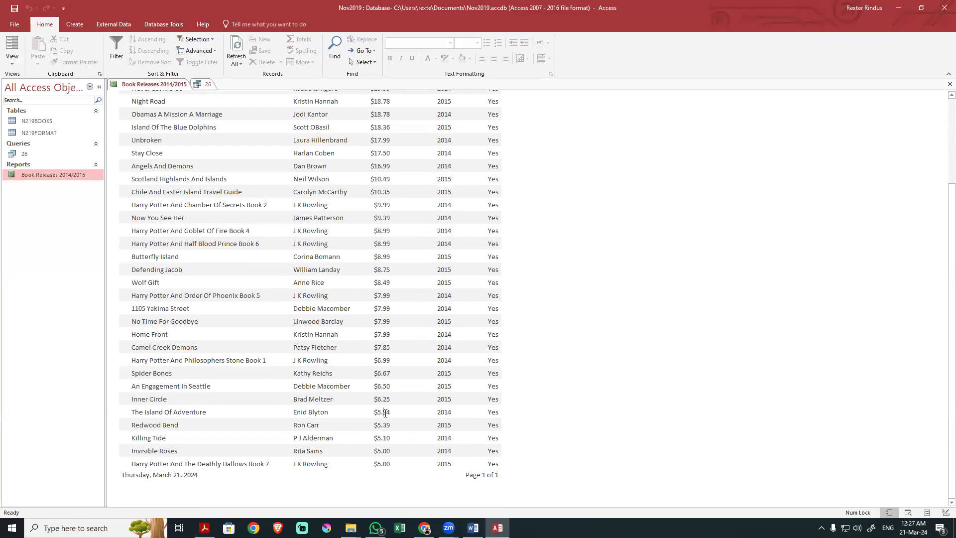
In Layout View of the Access report, add an Average total under the Price column
click(927, 512)
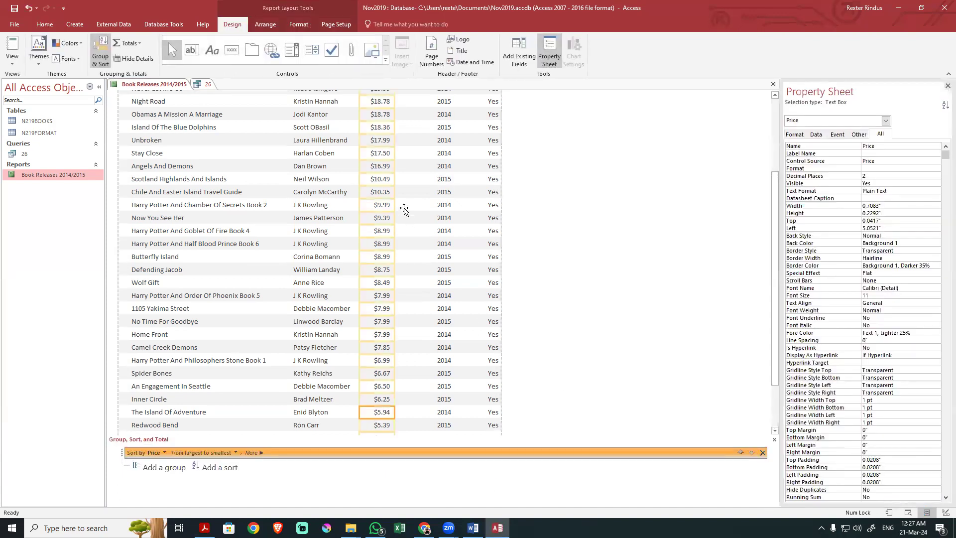
click(381, 153)
click(373, 269)
scroll(374, 309, up, 2)
scroll(374, 308, up, 2)
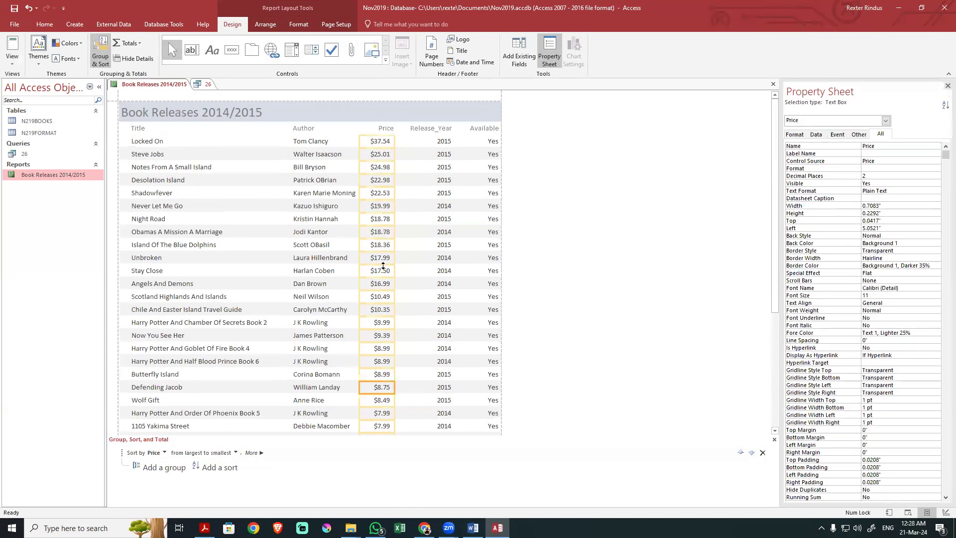
right_click(378, 287)
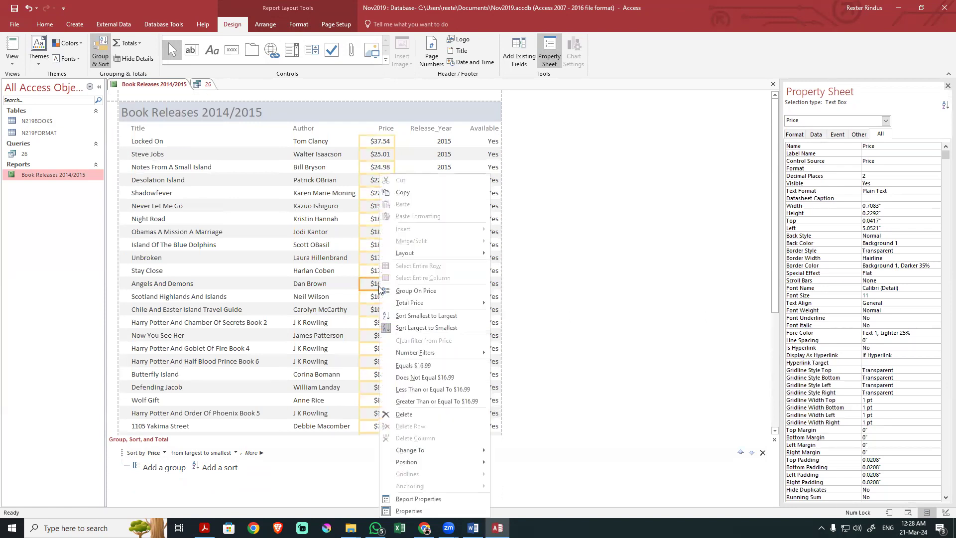
mouse_move(426, 303)
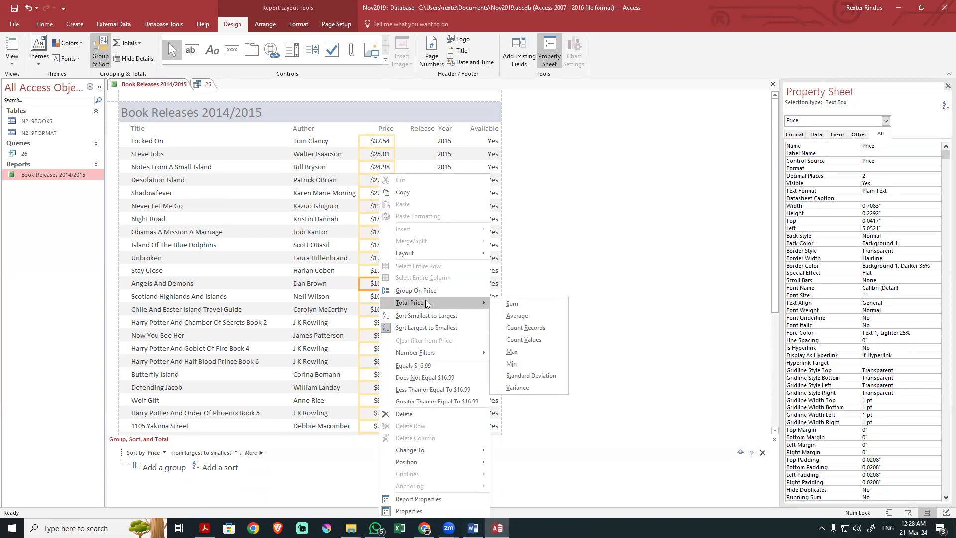
click(517, 315)
scroll(378, 364, down, 5)
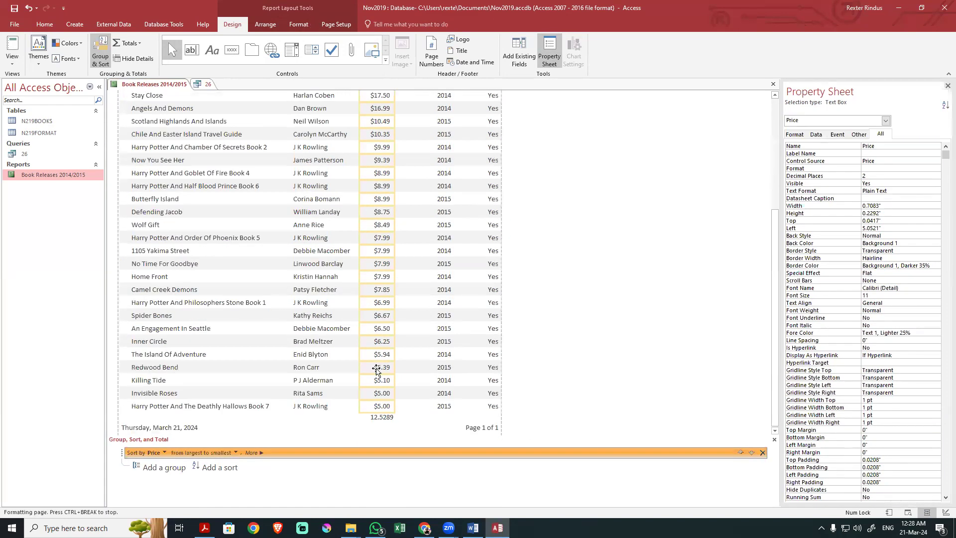
Read the decimal places requirement for the average price and inspect the properties of the average box and the Price column
click(382, 418)
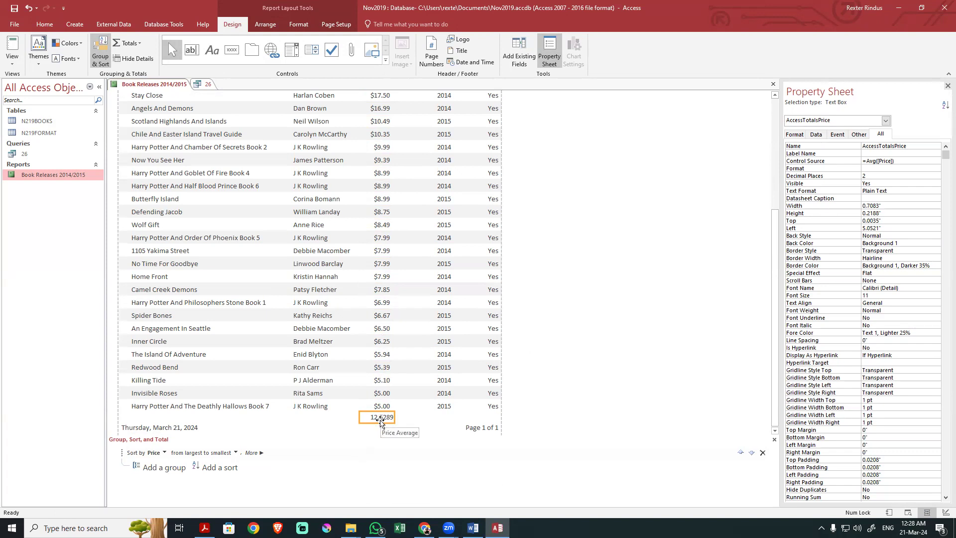
key(alt+Tab)
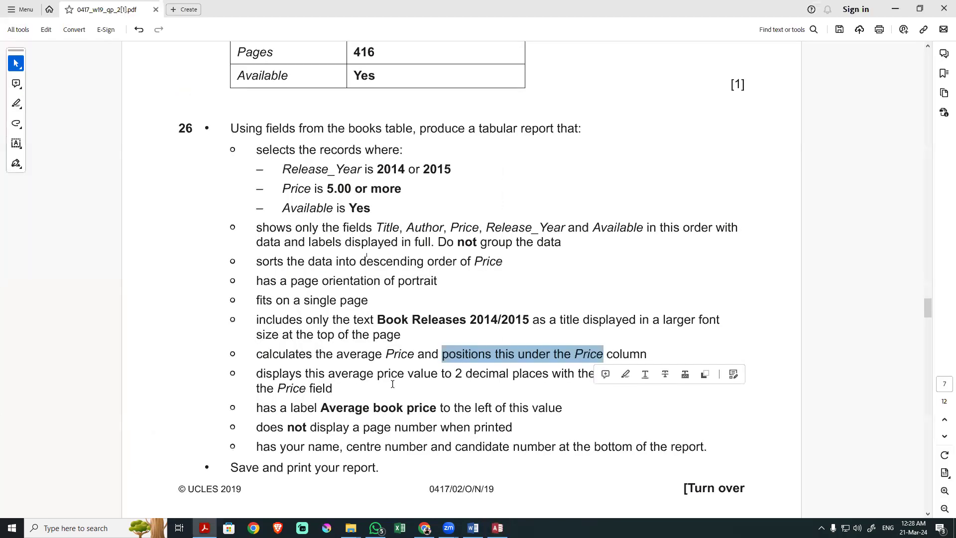
click(413, 376)
drag(436, 373, 515, 375)
key(alt+Tab)
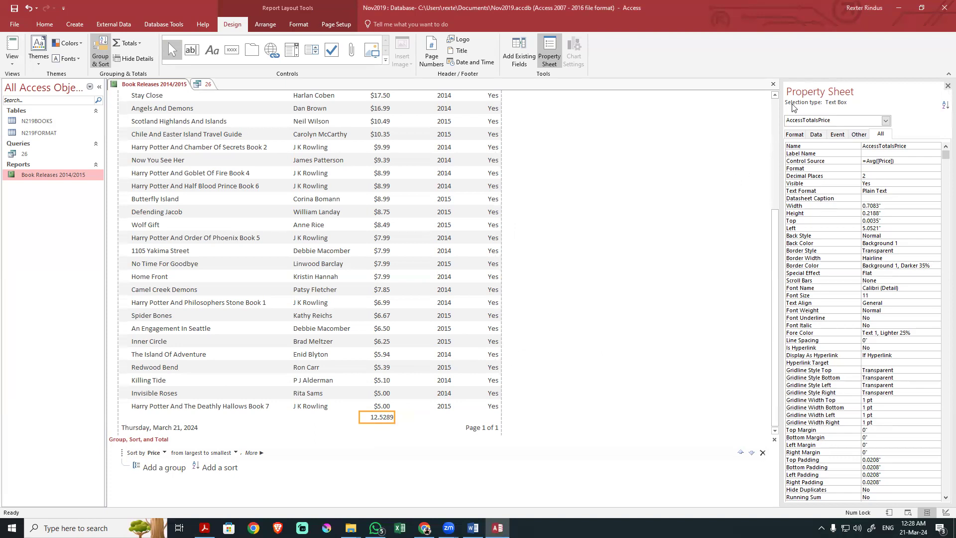
click(443, 307)
click(379, 307)
click(440, 291)
click(380, 289)
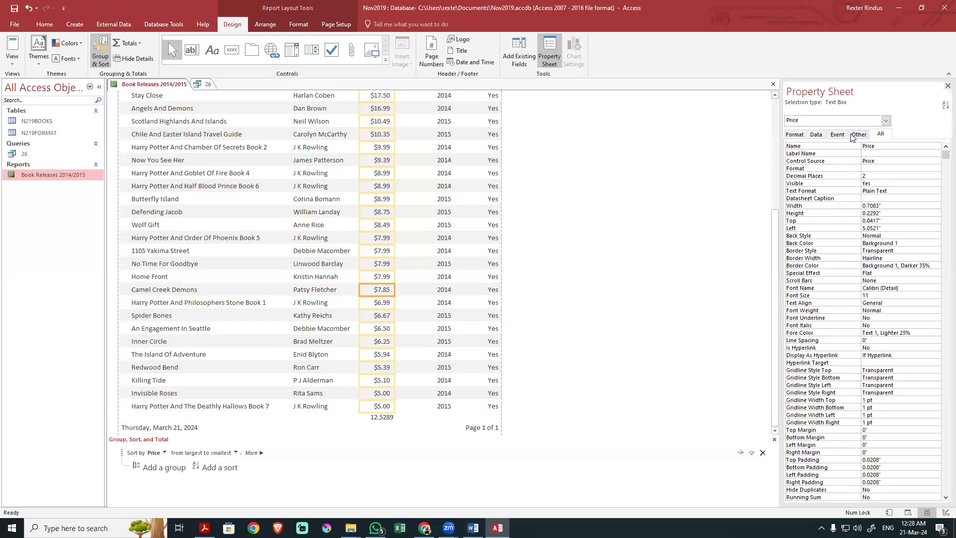
Set Decimal Places to 2 for the average price box under the Price column
click(382, 418)
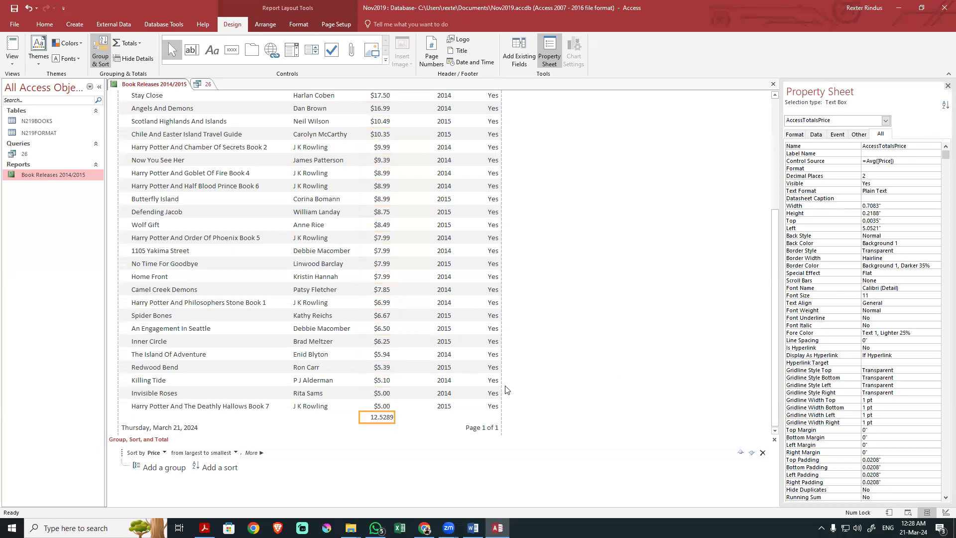
click(872, 177)
text(2)
click(380, 328)
Check the question paper's currency symbol requirement and set the average price box's format to Currency
key(alt+Tab)
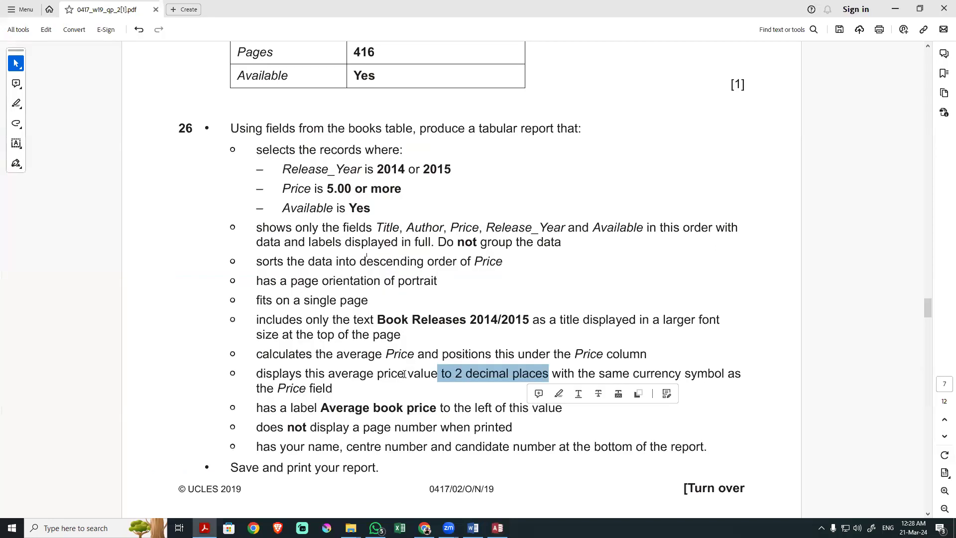
click(387, 373)
drag(599, 373, 724, 374)
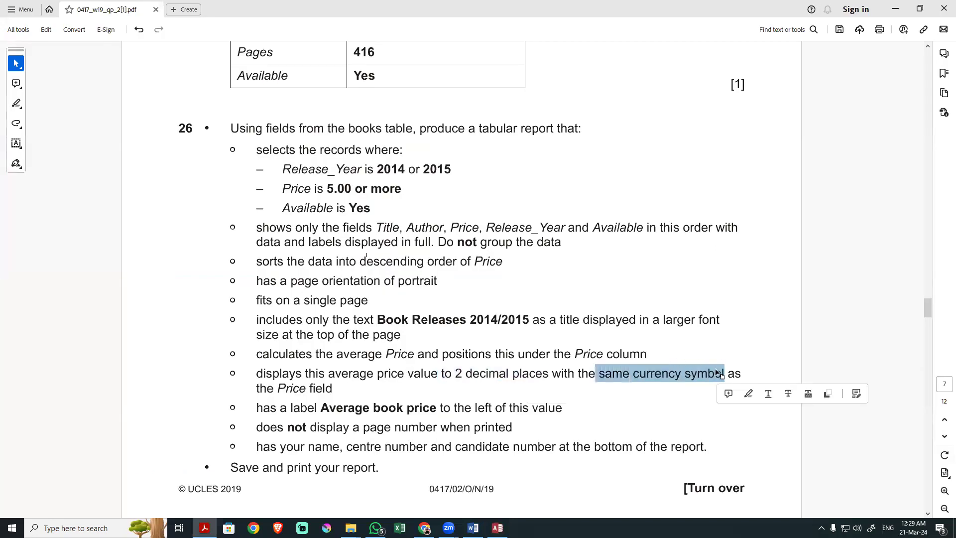
key(alt+Tab)
click(373, 417)
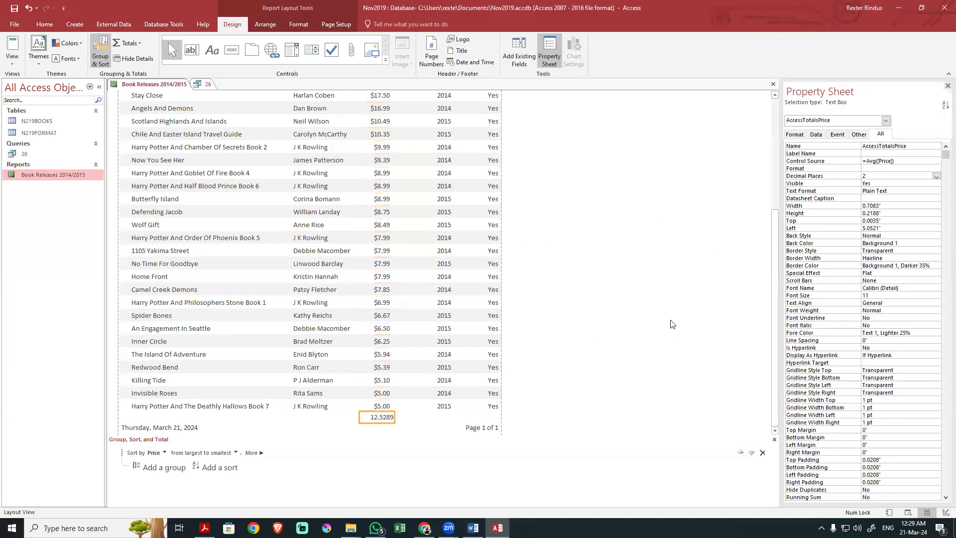
click(883, 168)
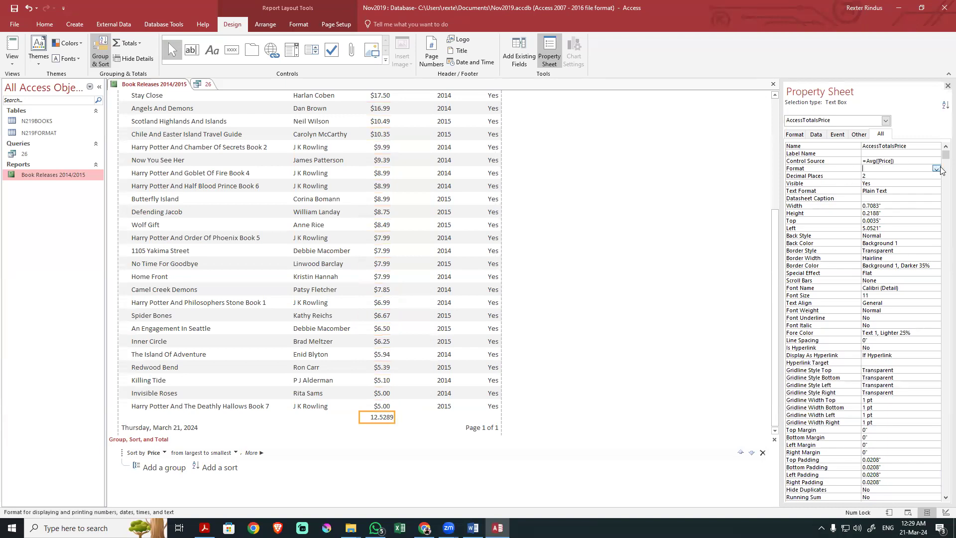
click(937, 169)
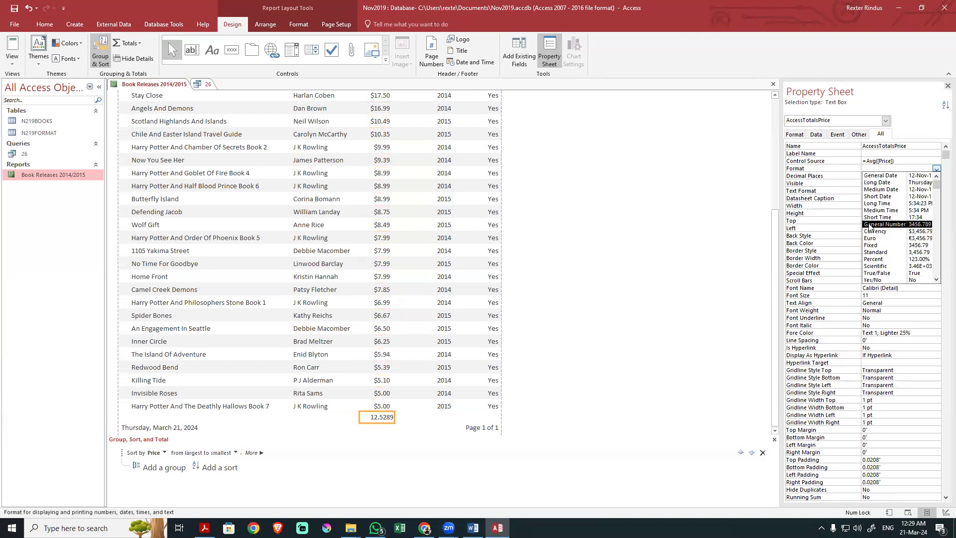
click(876, 231)
click(361, 342)
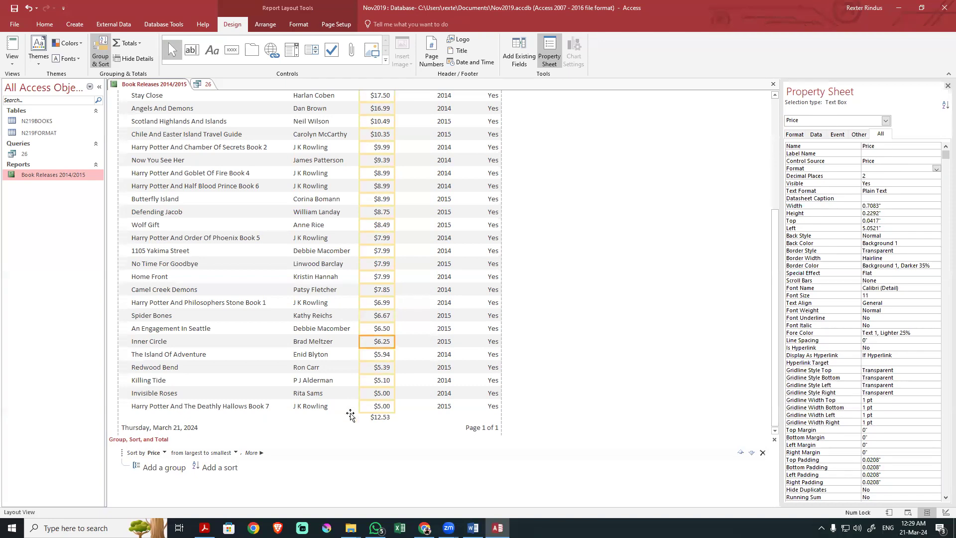
click(378, 416)
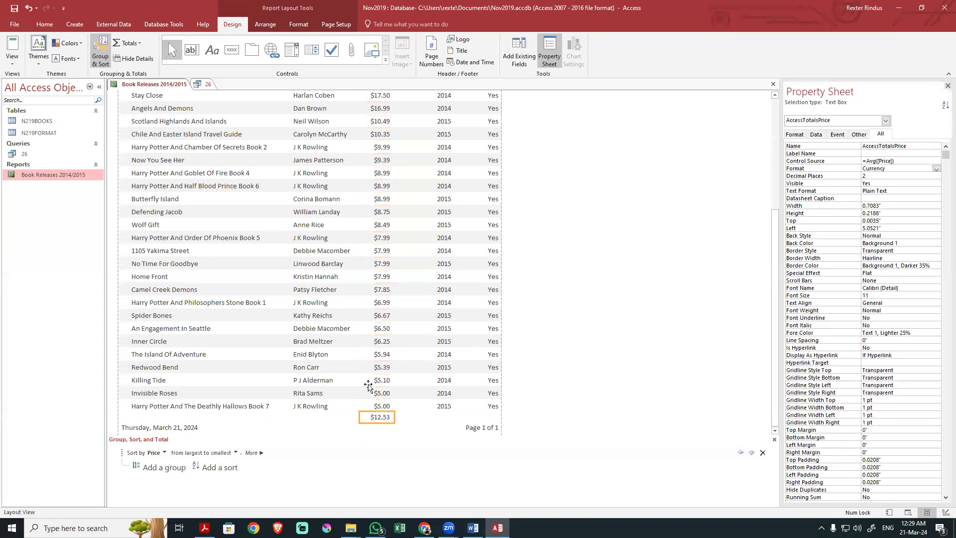
click(381, 213)
drag(382, 288, 384, 288)
key(ctrl+z)
Read the question paper's requirement for the Average book price label and examine the area beside the average value in the report
key(alt+Tab)
scroll(339, 321, down, 1)
click(338, 321)
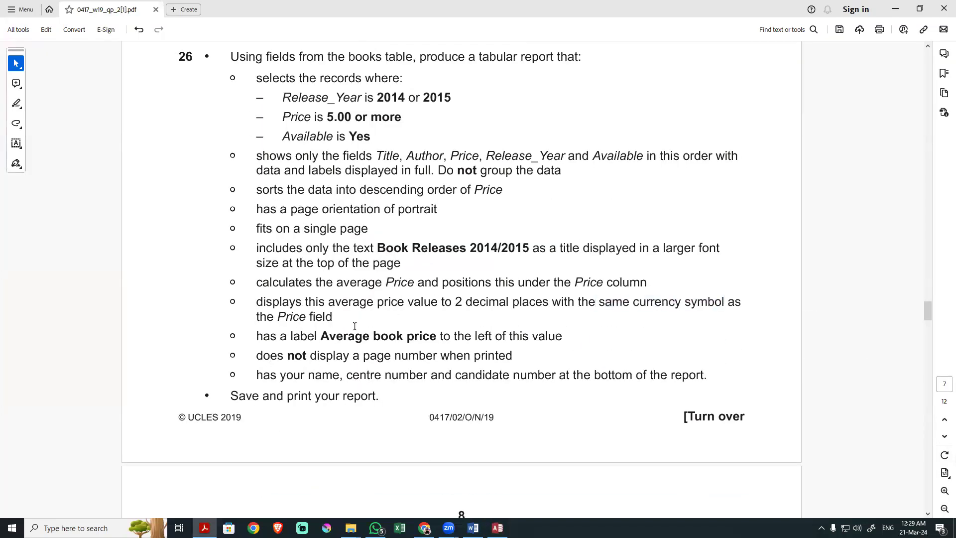
drag(454, 336, 527, 337)
click(464, 355)
drag(319, 337, 427, 340)
key(alt+Tab)
scroll(358, 394, down, 8)
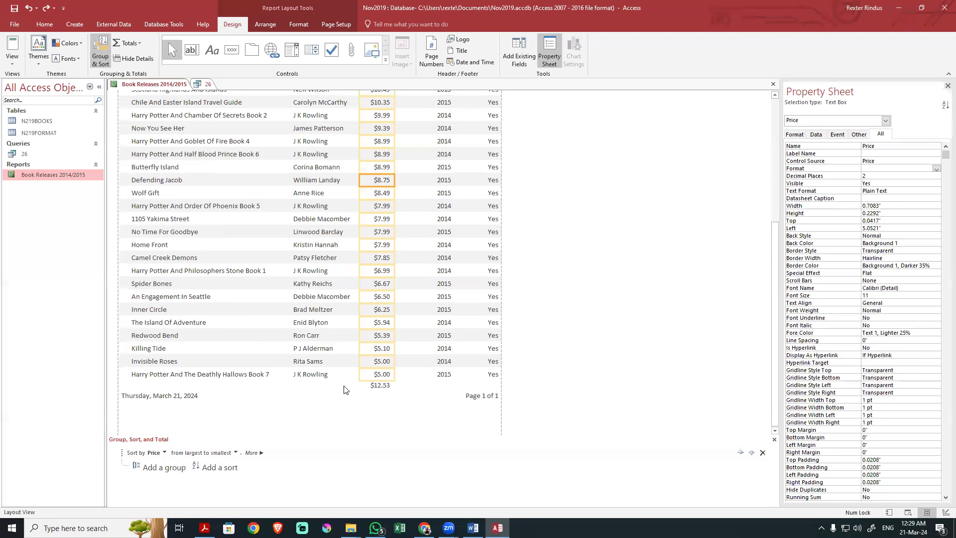
Add a caption label to the average price box and set its text to "Average book price"
click(383, 385)
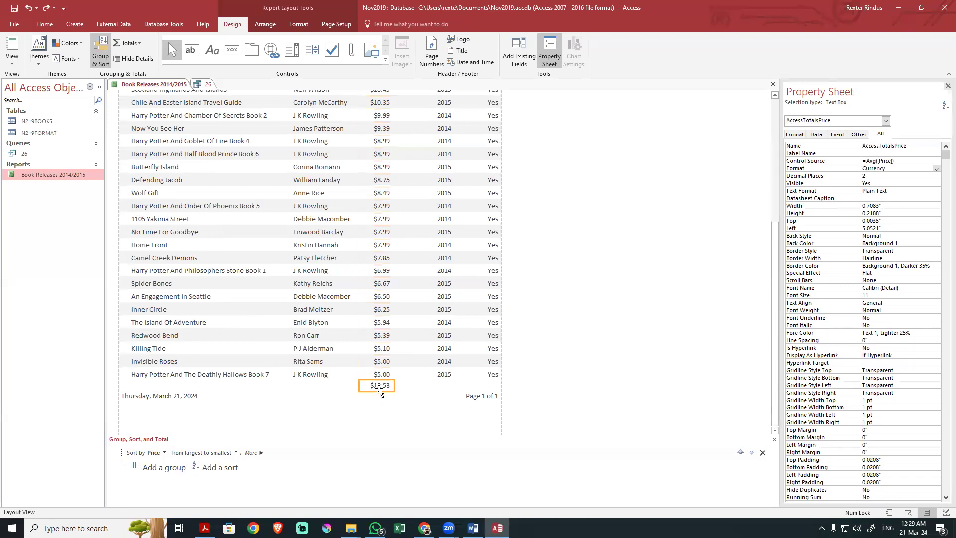
right_click(380, 387)
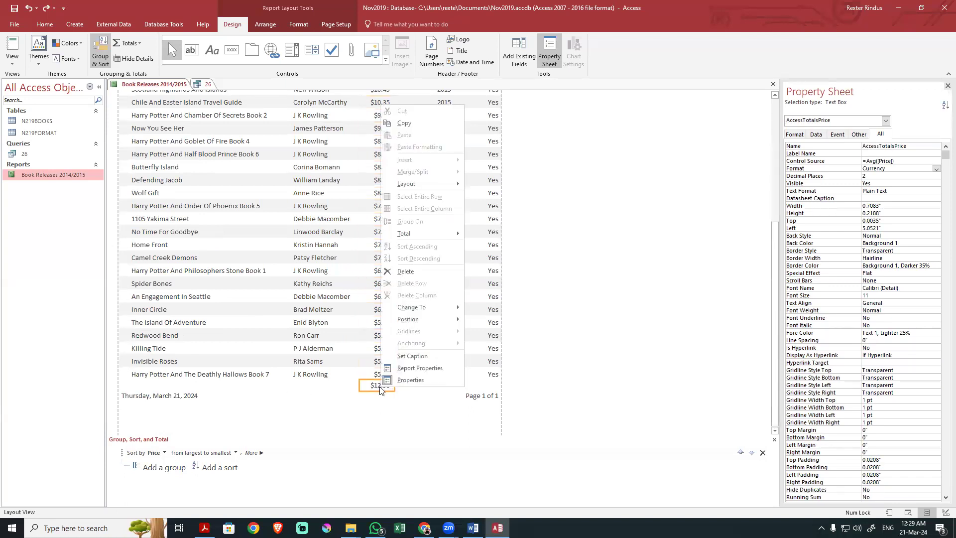
click(408, 356)
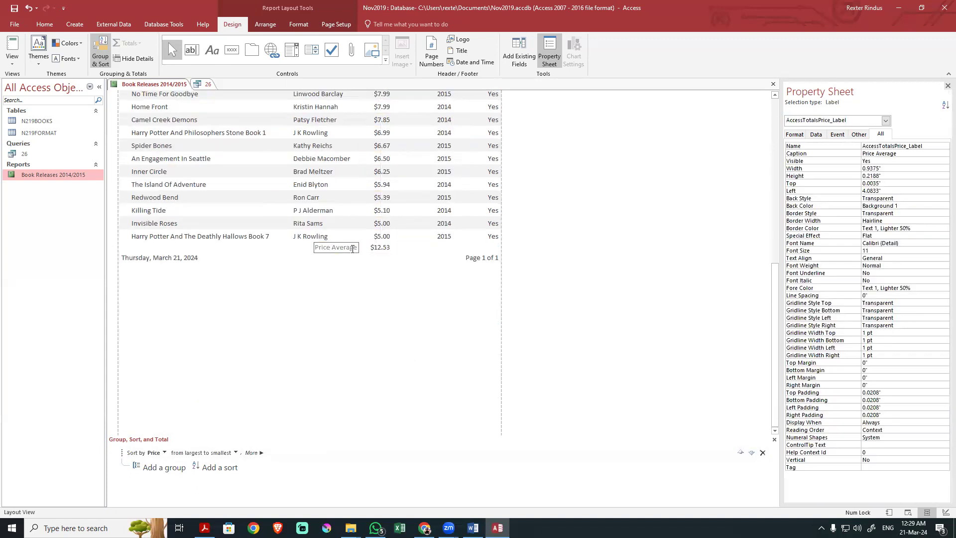
drag(357, 249, 303, 250)
text(Average book price)
click(335, 313)
Shift the Average book price label left to about 3.92" so it sits clear of the average value
click(337, 249)
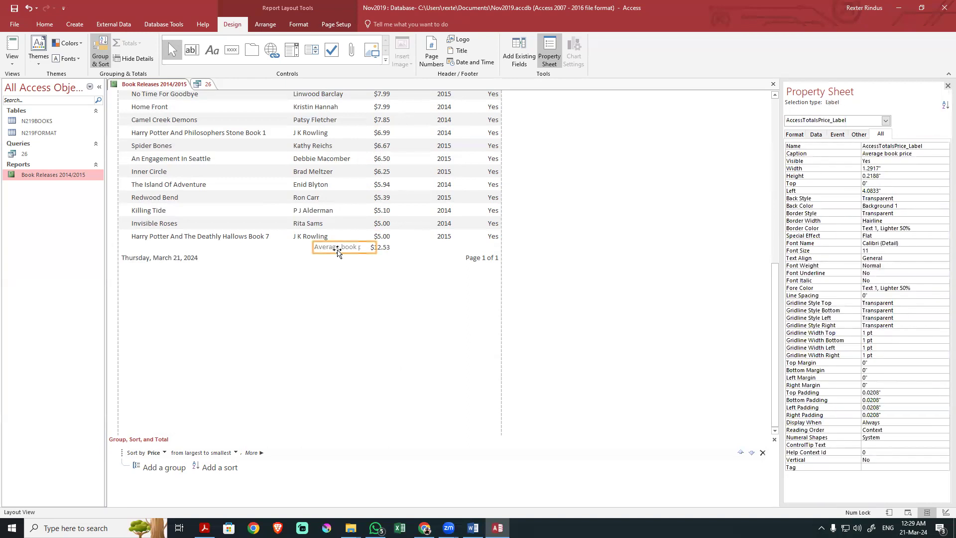
click(378, 248)
drag(358, 246, 369, 246)
click(355, 249)
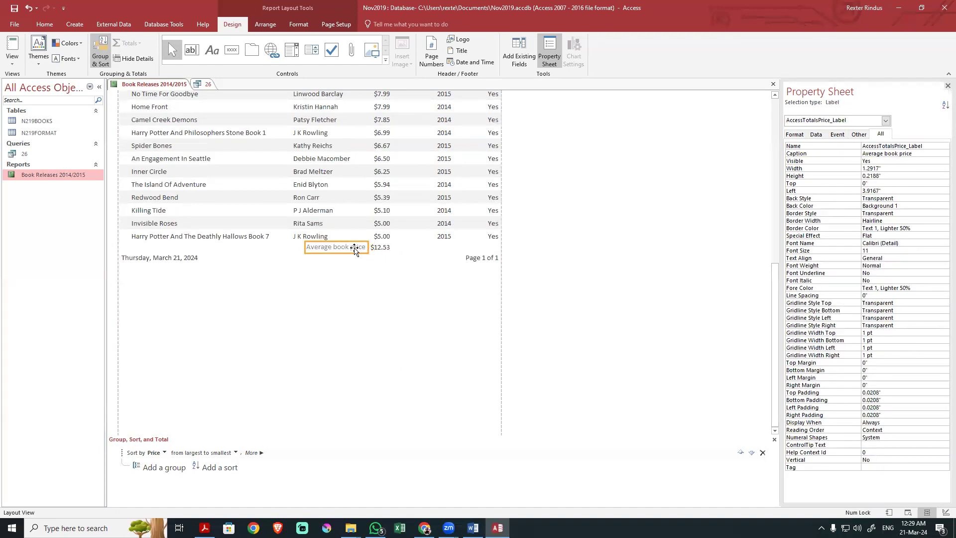
click(339, 314)
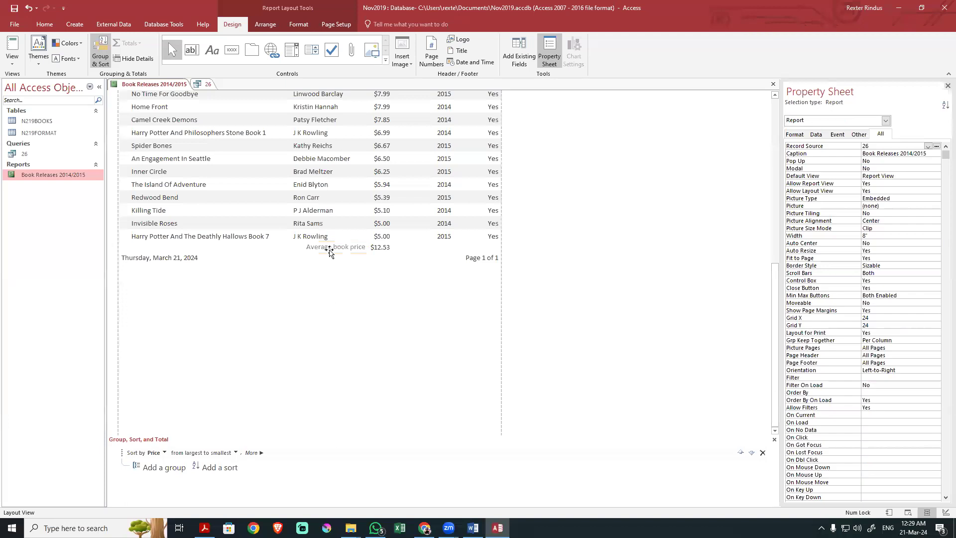
click(376, 247)
click(346, 250)
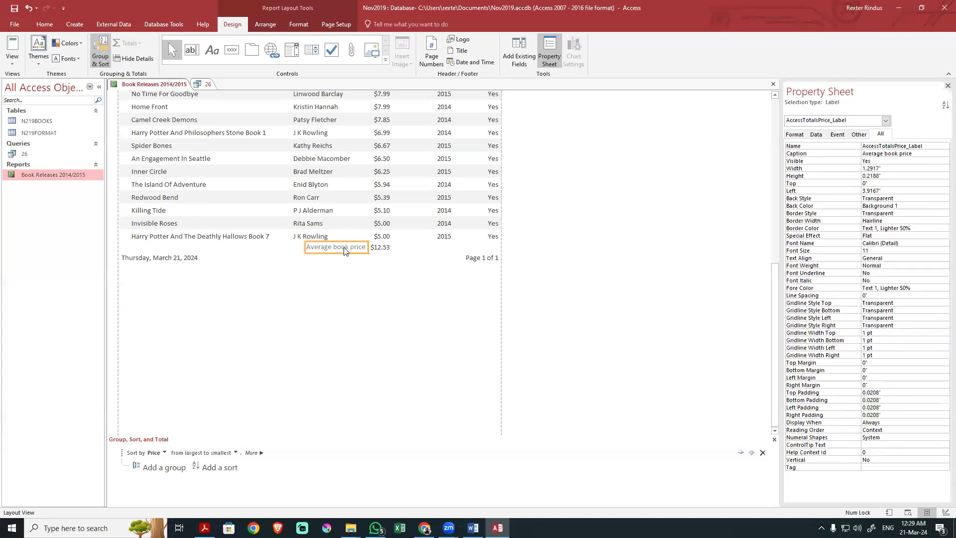
Check the question paper's page number requirement and delete the page number box from the report's page footer
key(alt+Tab)
click(363, 355)
drag(257, 357, 506, 365)
key(alt+Tab)
click(472, 257)
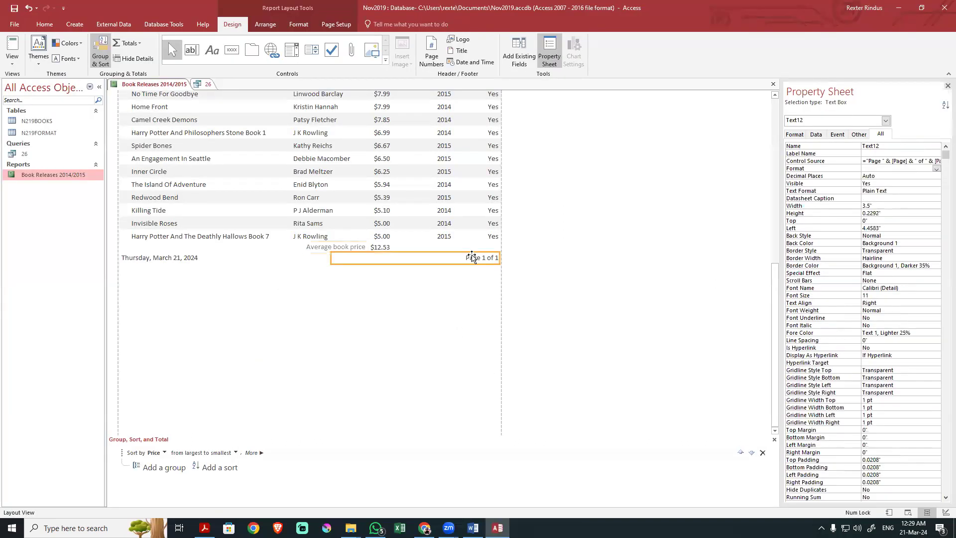
click(440, 316)
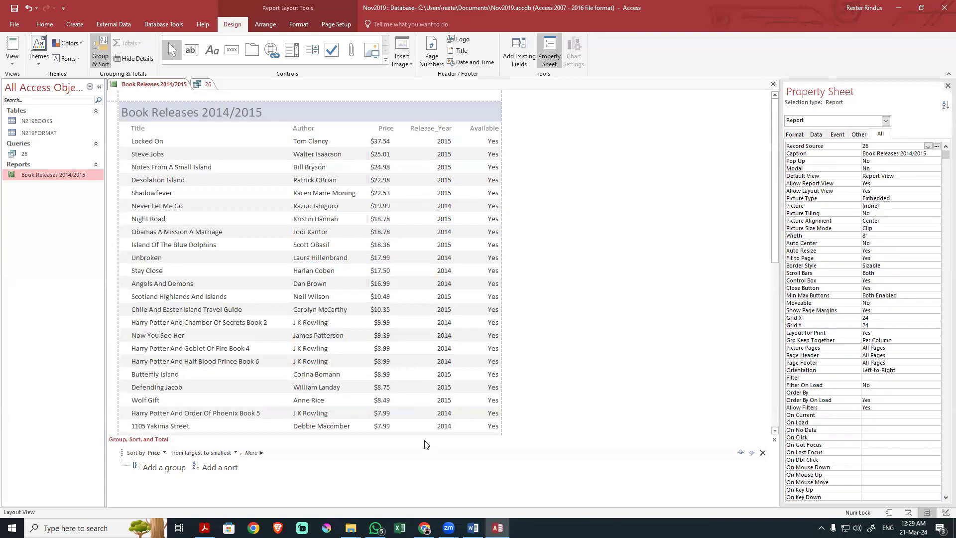
scroll(408, 386, down, 5)
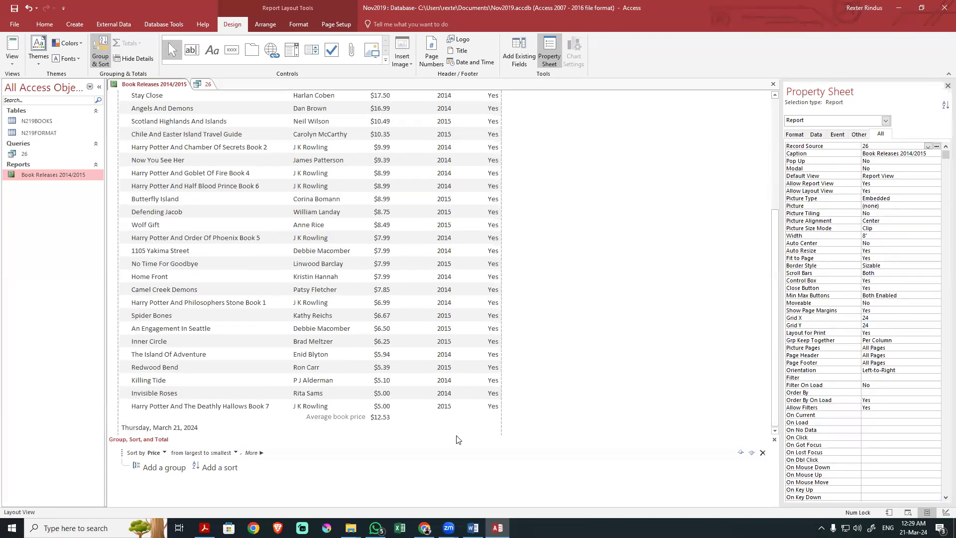
Copy the words "your name, centre number and candidate number" from the question paper and return to the Access report
key(alt+Tab)
drag(282, 378, 521, 377)
key(ctrl+c)
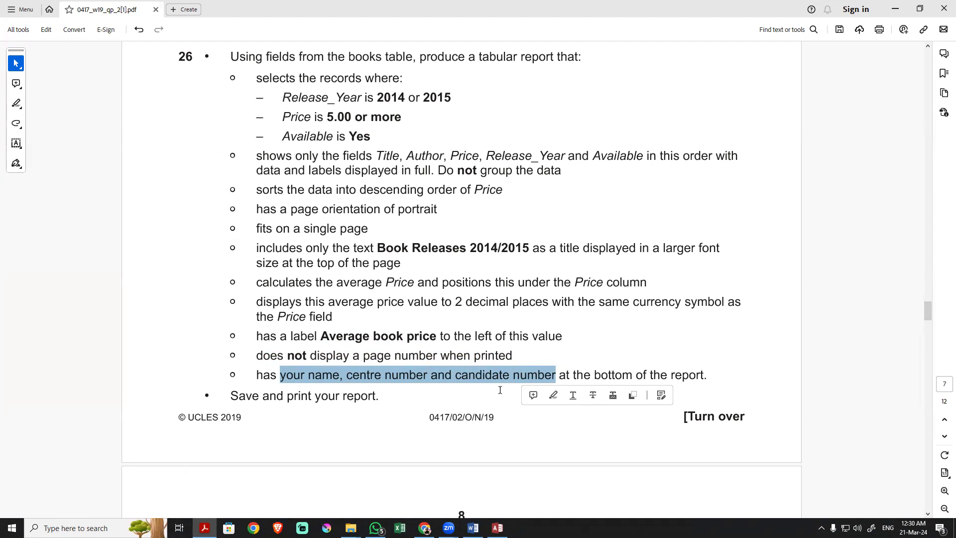
key(alt+Tab)
key(alt+Tab)
key(alt+Tab)
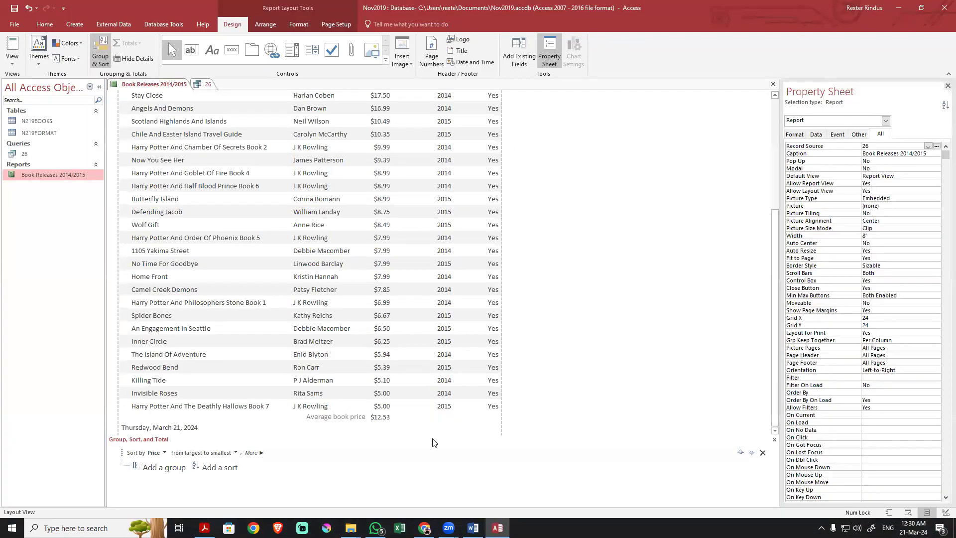
Examine the date box below the report's records, its available conversion options and its place on the print preview page
click(437, 432)
click(514, 421)
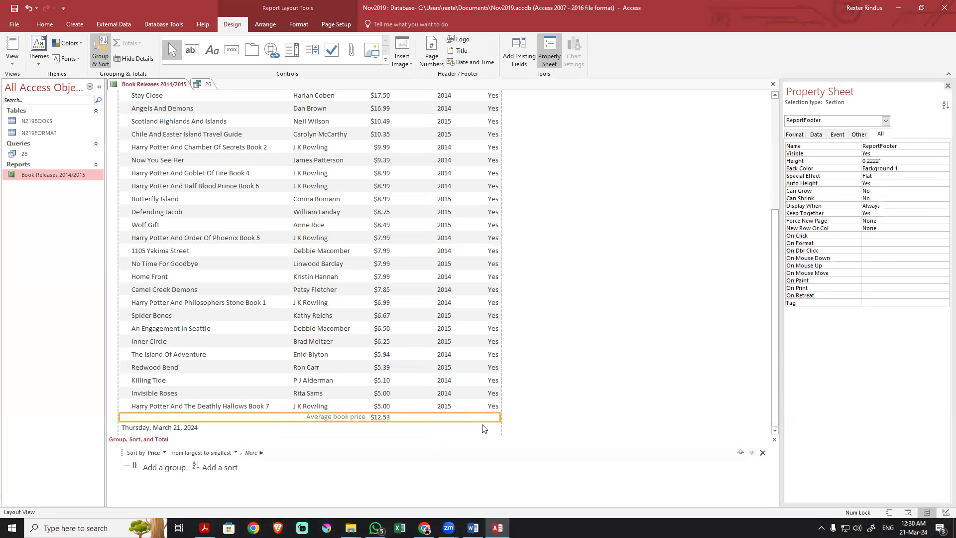
click(181, 428)
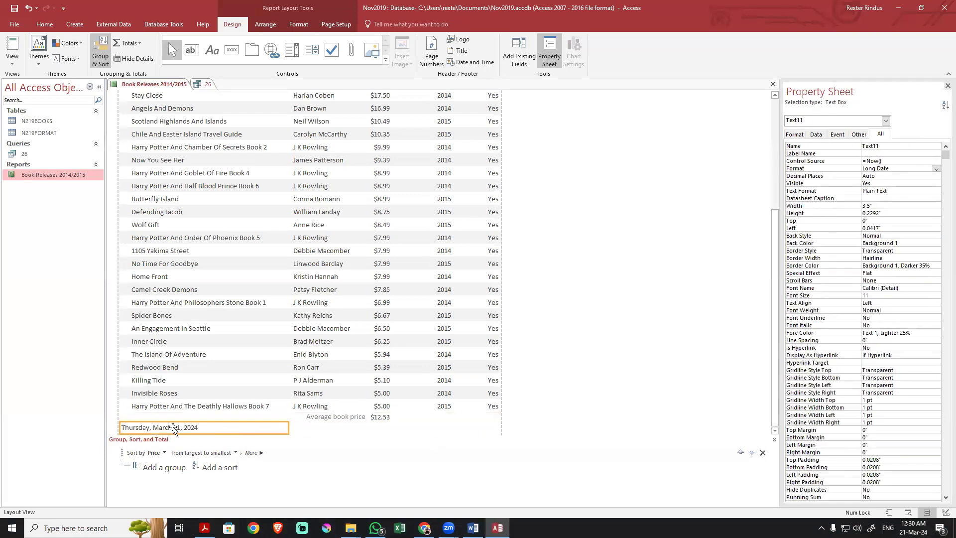
right_click(206, 431)
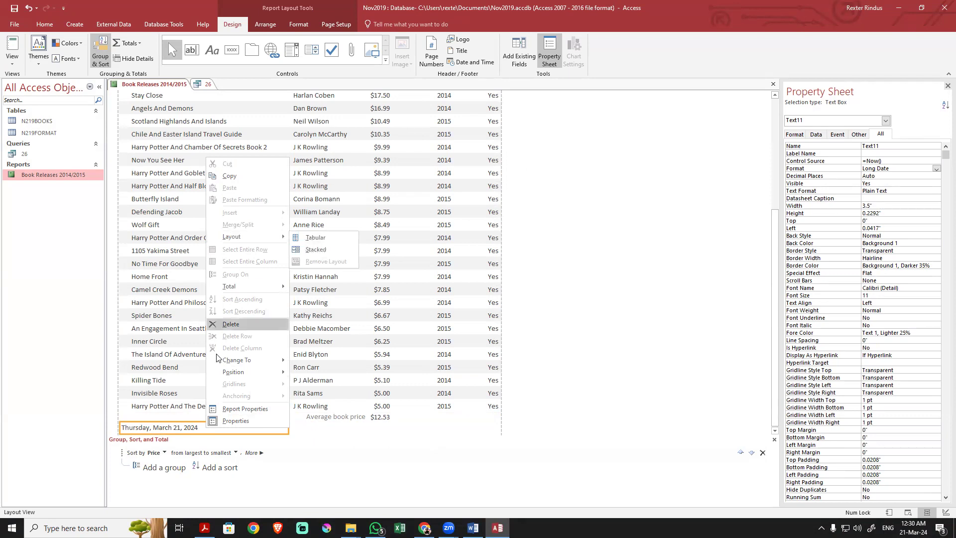
mouse_move(231, 363)
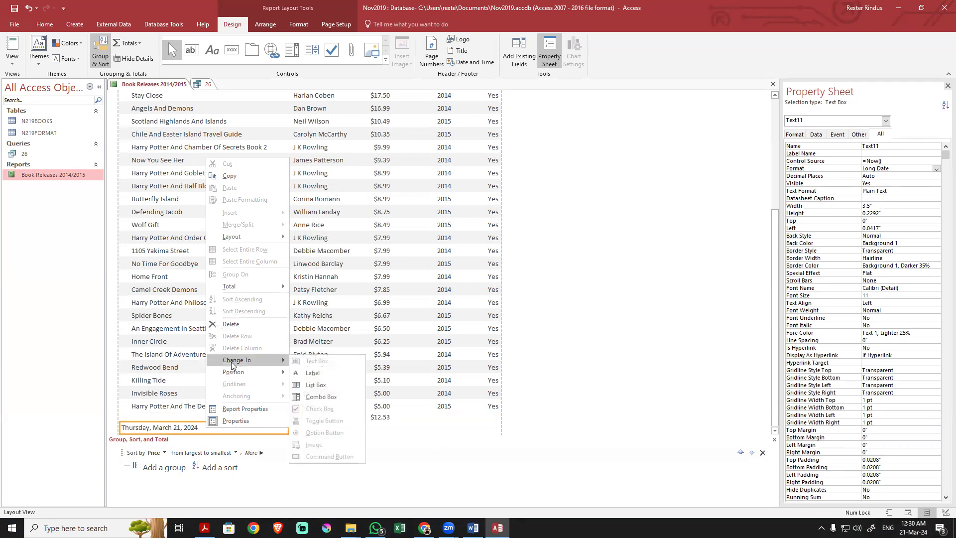
click(147, 431)
right_click(149, 427)
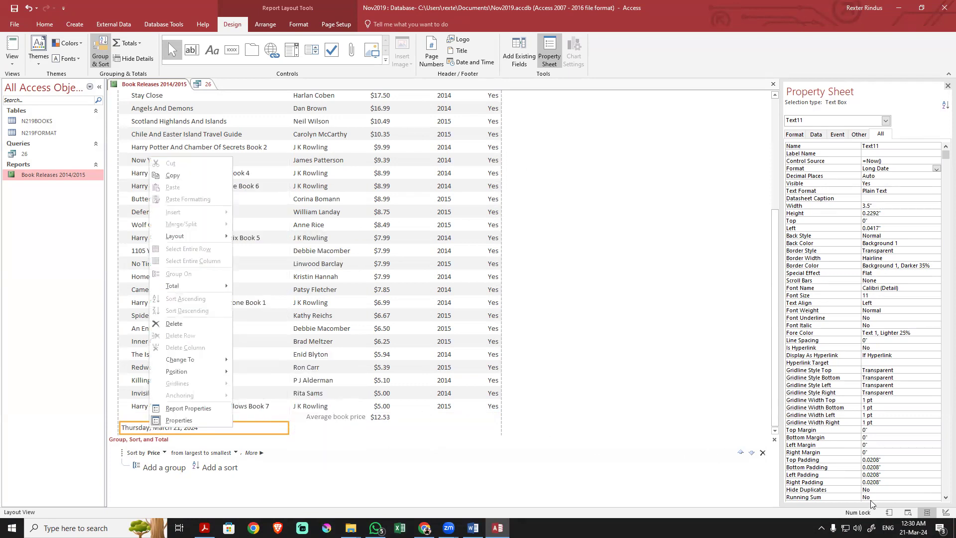
click(906, 513)
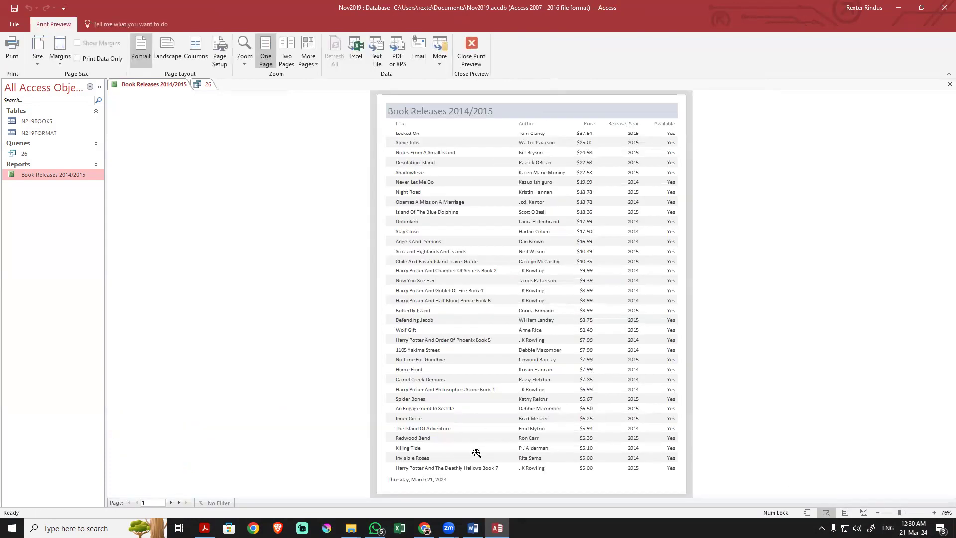
click(441, 481)
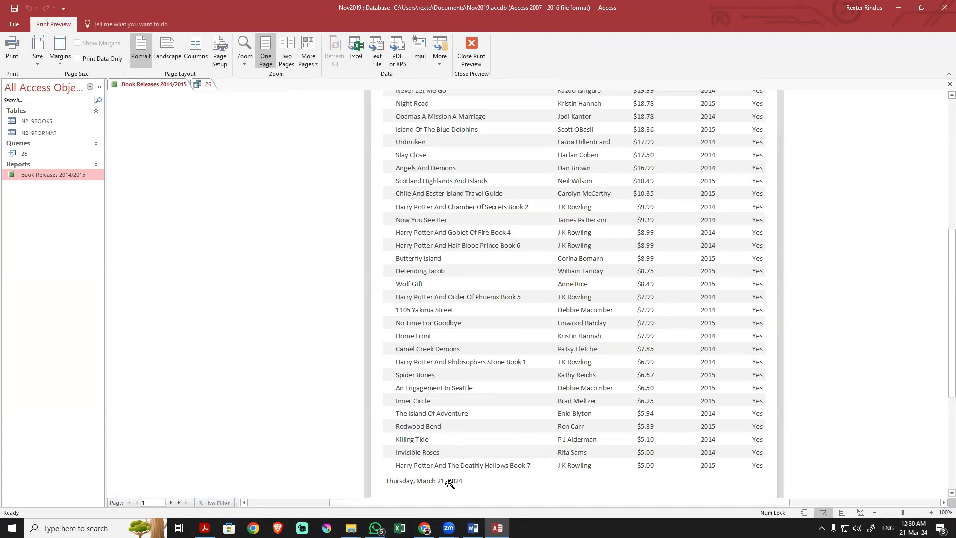
click(471, 50)
Change the date text box in the page footer to a label
scroll(296, 419, down, 5)
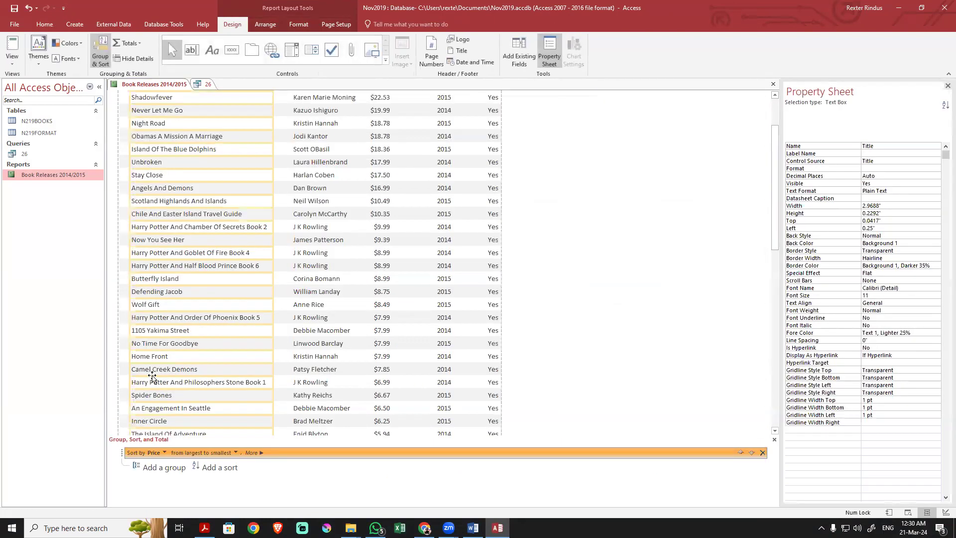
click(160, 381)
right_click(161, 383)
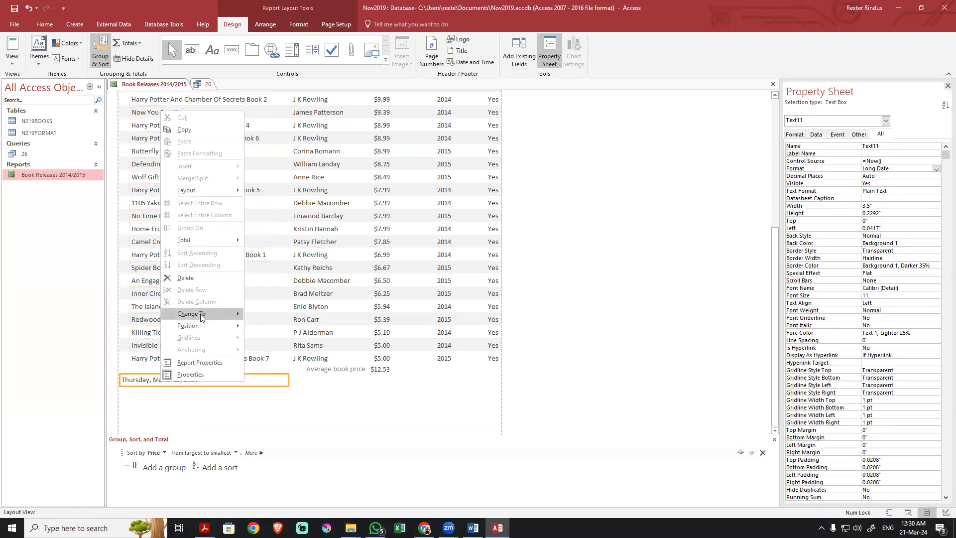
mouse_move(200, 313)
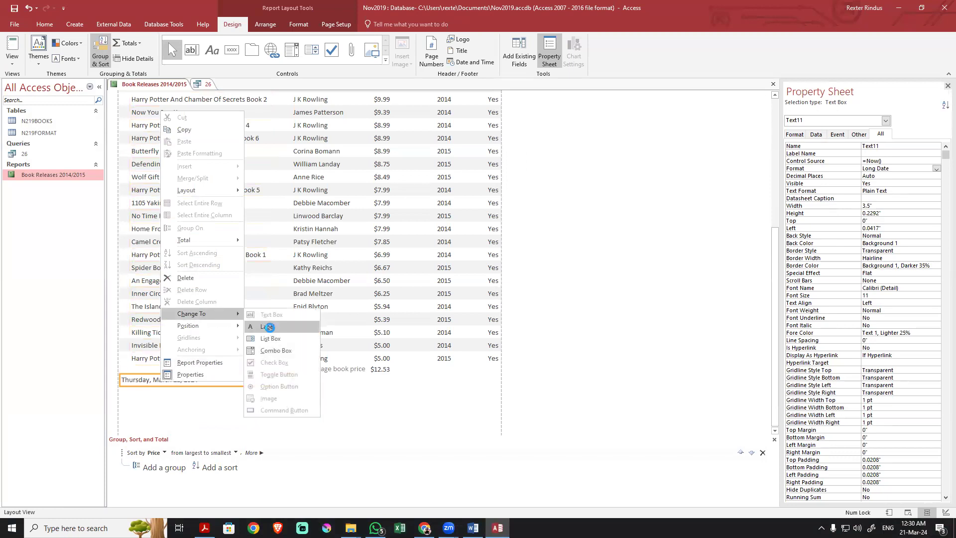
click(272, 331)
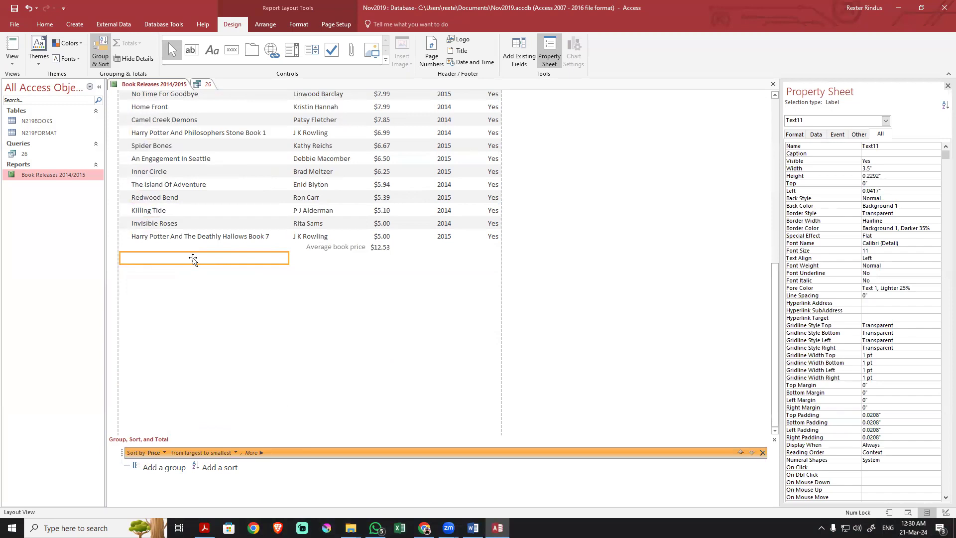
Fill the empty page footer label with the copied text "your name, centre number and candidate number"
click(194, 258)
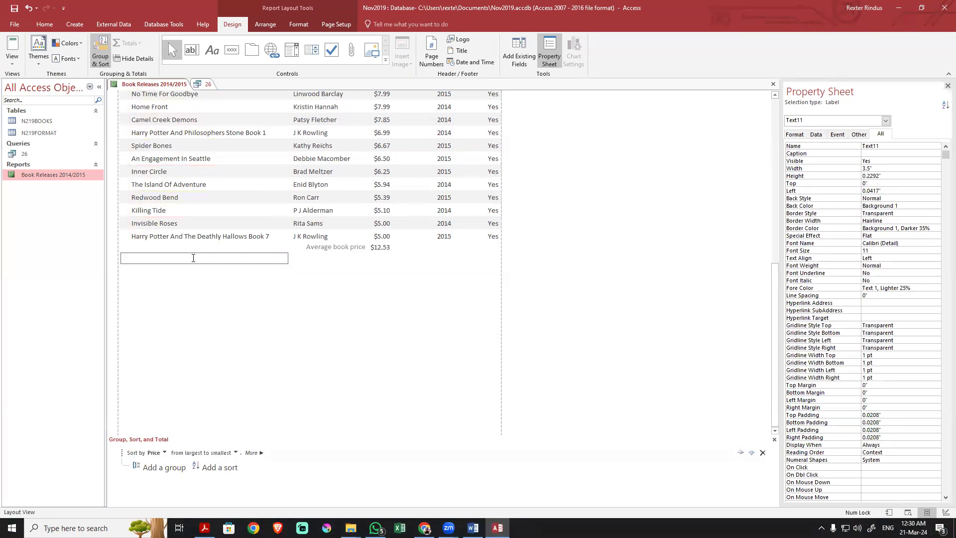
key(ctrl+v)
click(196, 320)
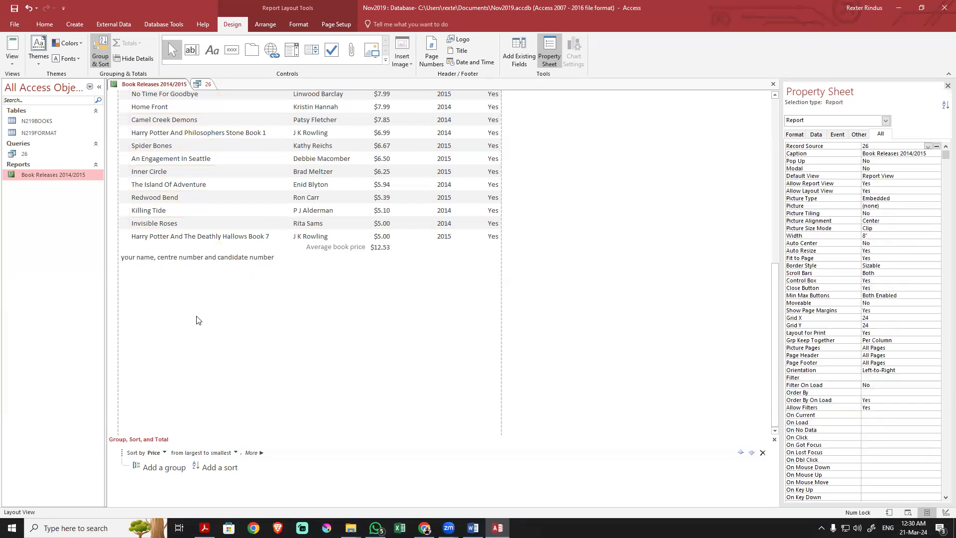
Review the report in print preview from the title to the candidate details and on to the last page, and close the preview
click(907, 513)
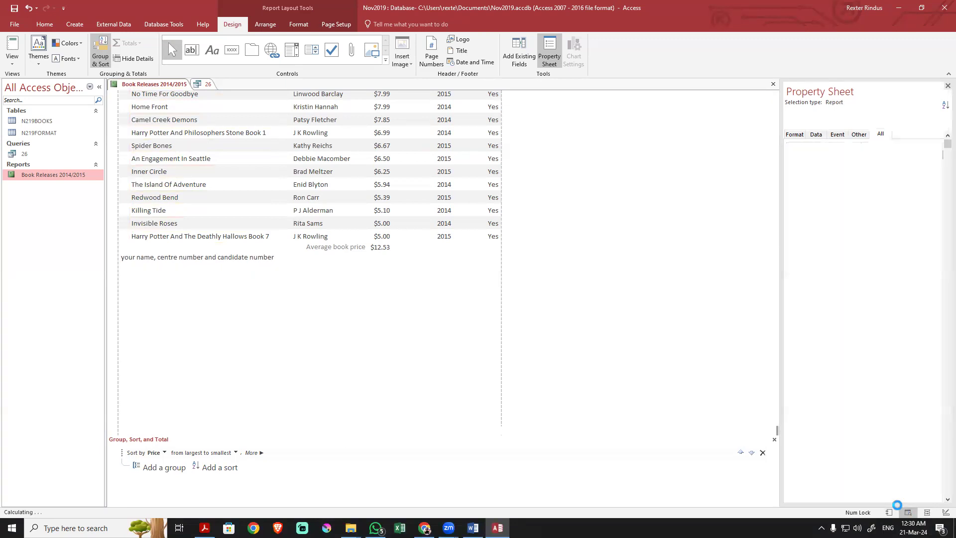
scroll(459, 416, down, 5)
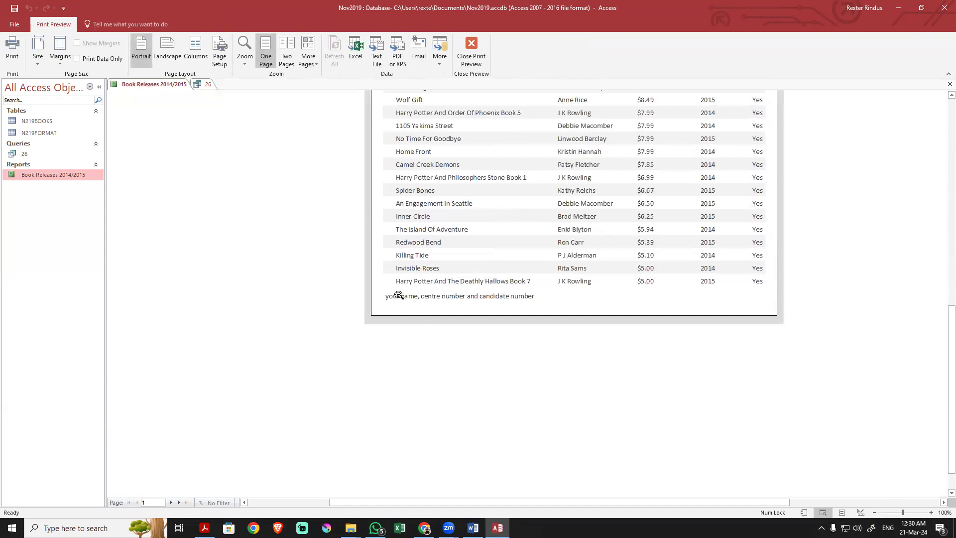
scroll(502, 297, up, 6)
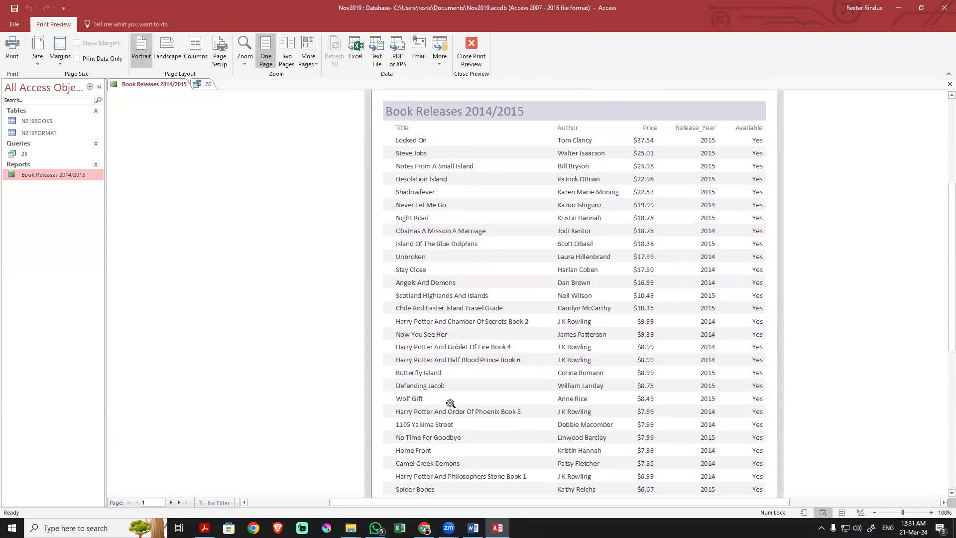
scroll(451, 403, down, 4)
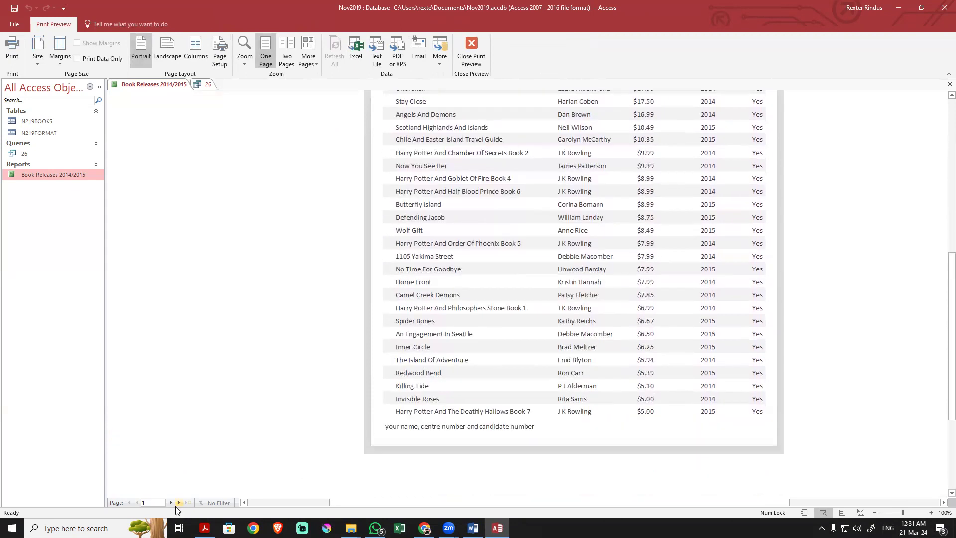
click(177, 502)
scroll(365, 349, up, 5)
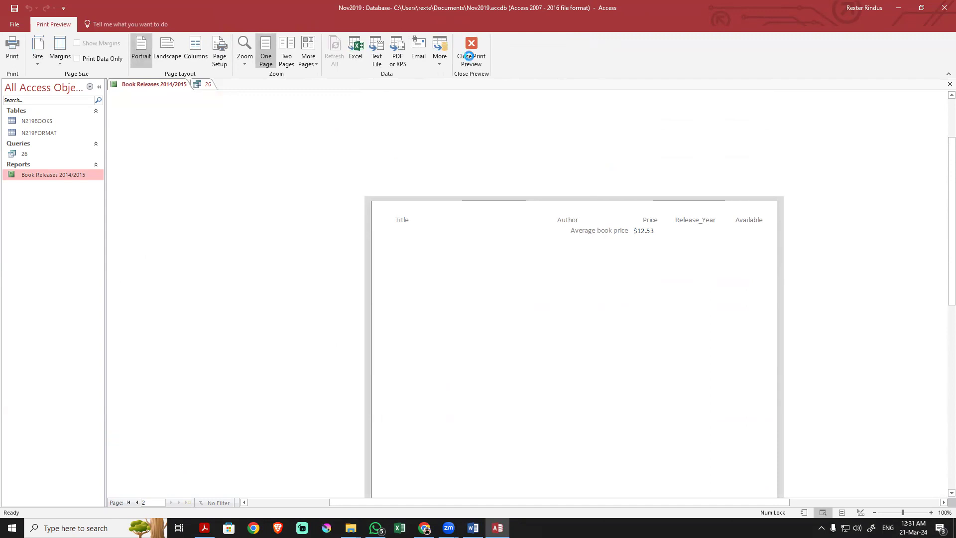
click(470, 52)
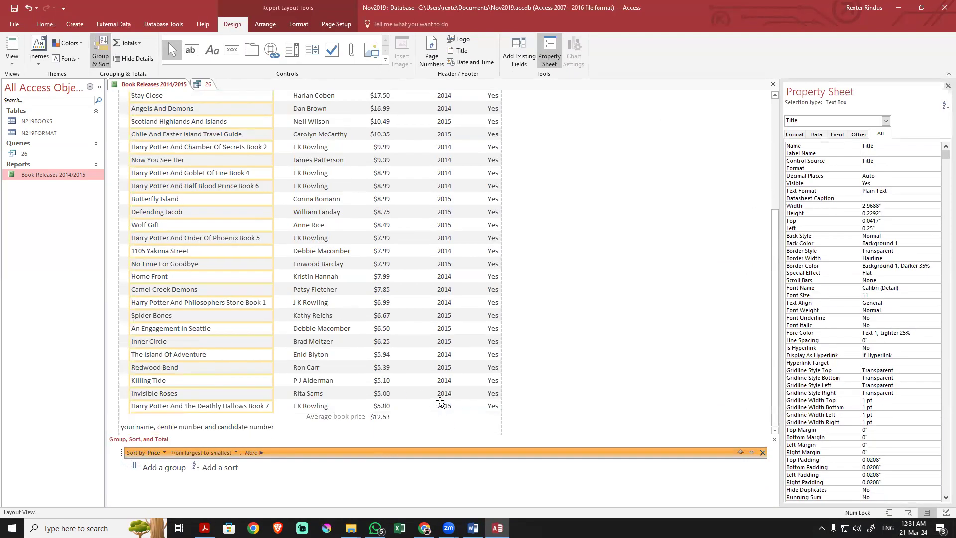
Open the report in Design View and check the question 26 requirement "fits on a single page" in the exam paper PDF
click(946, 512)
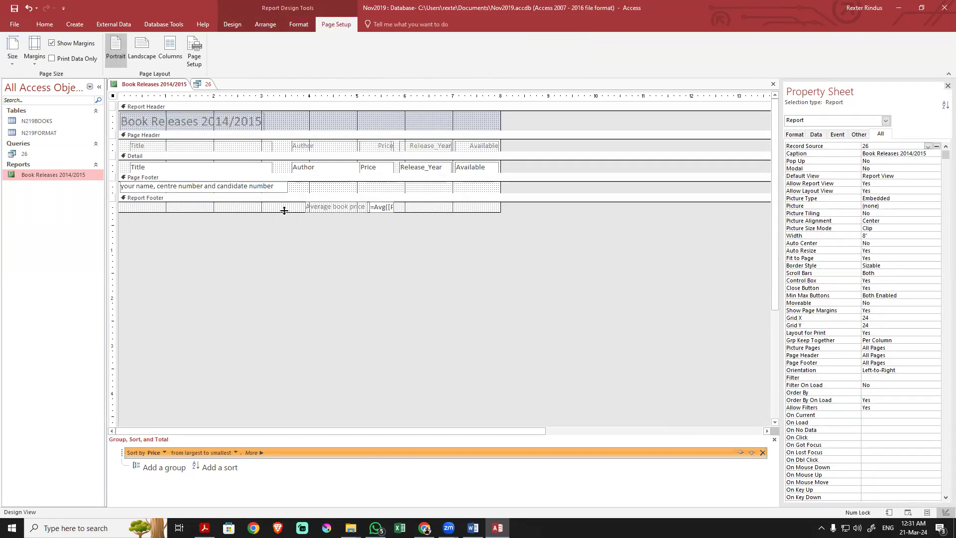
key(alt+Tab)
drag(256, 228, 353, 228)
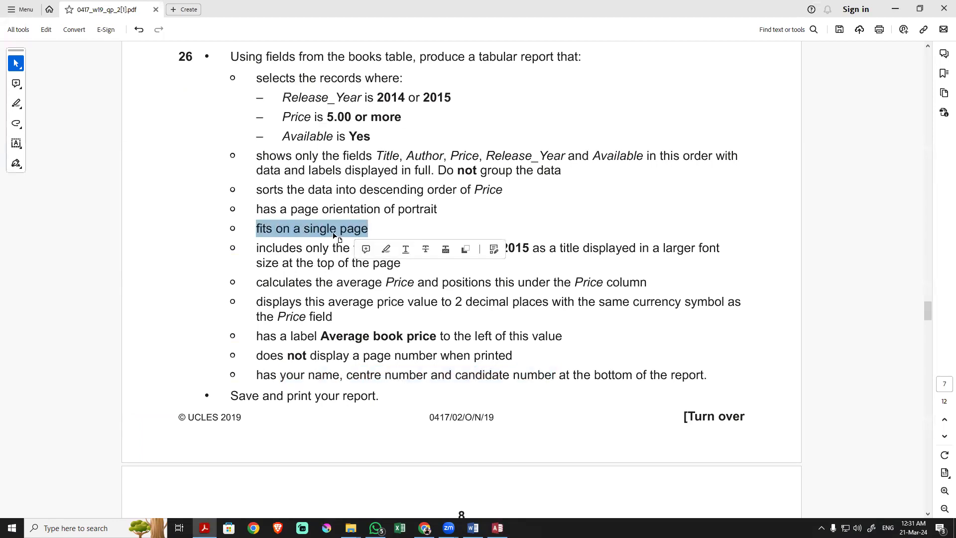
key(alt+Tab)
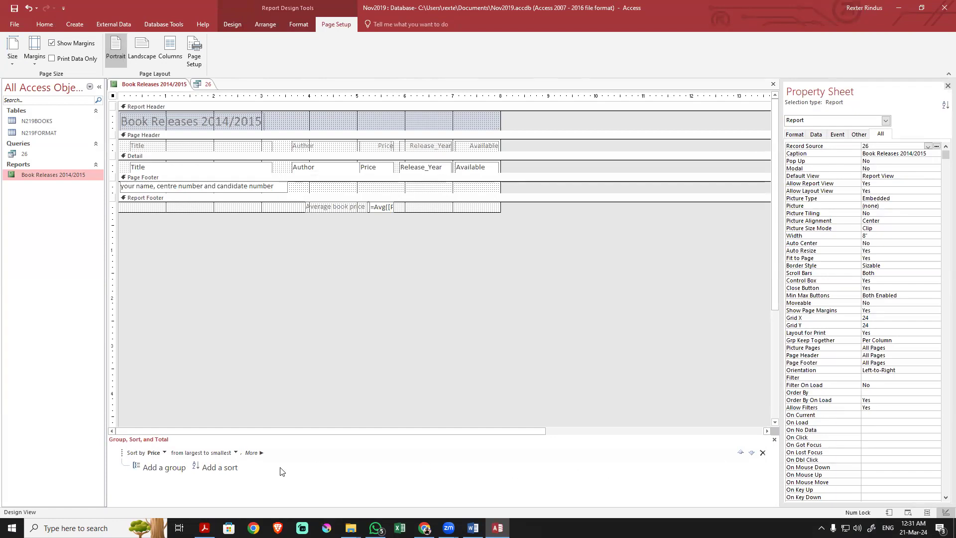
Review both pages of the report in print preview, checking where the average price lands, and close the preview
click(908, 512)
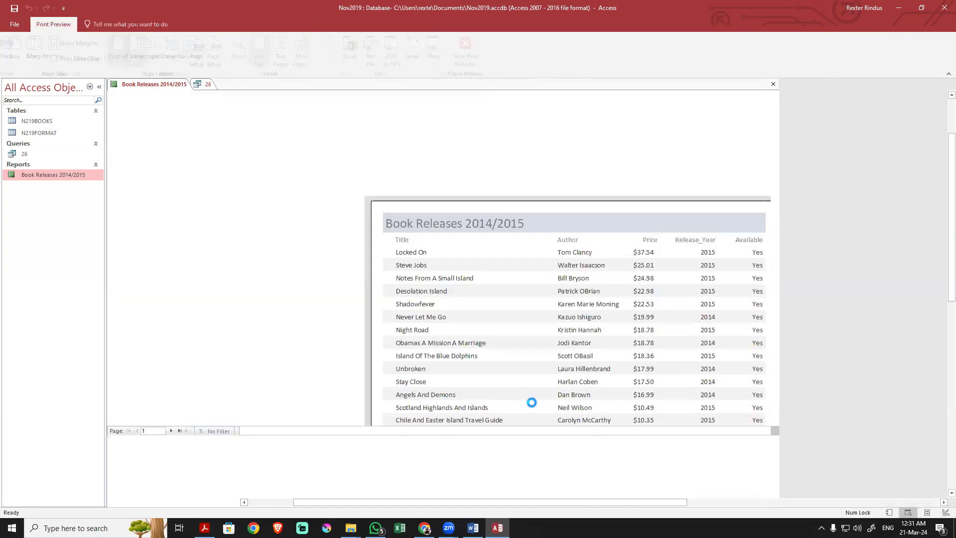
scroll(505, 376, down, 7)
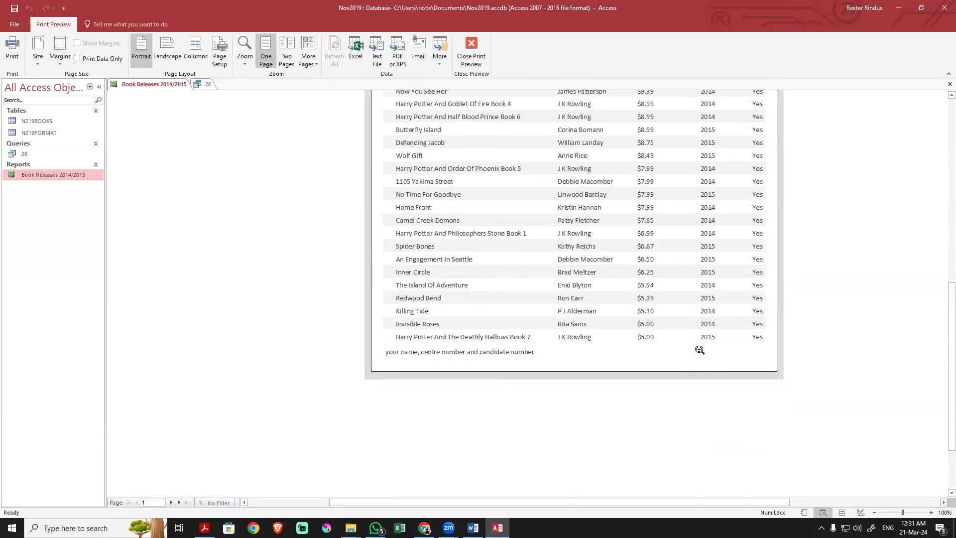
click(171, 503)
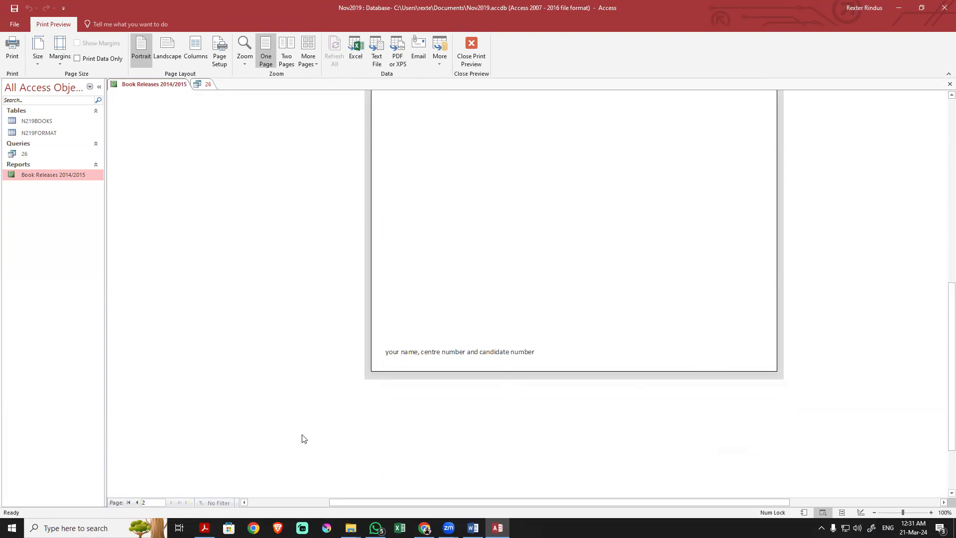
scroll(414, 284, up, 7)
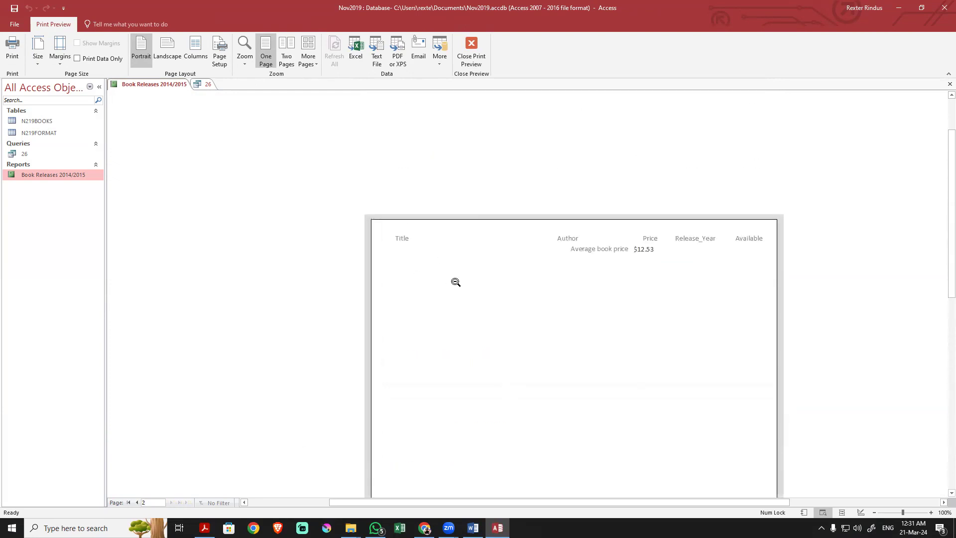
click(463, 48)
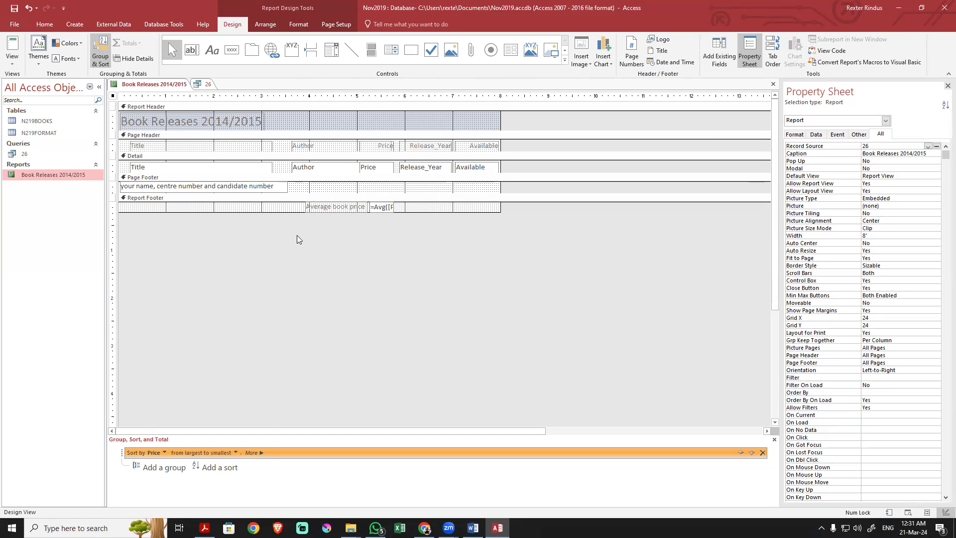
Set the report's paper size to A4 in the page setup
click(331, 24)
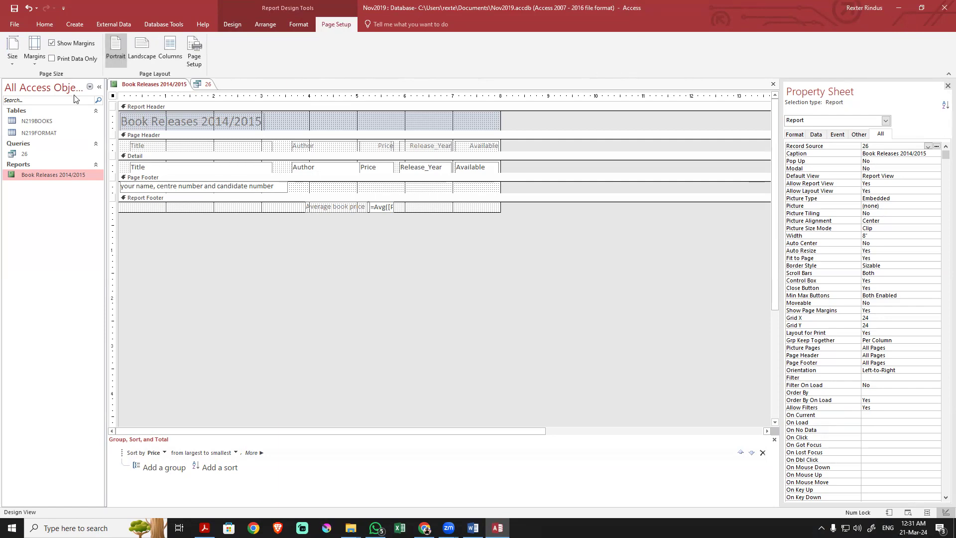
click(193, 56)
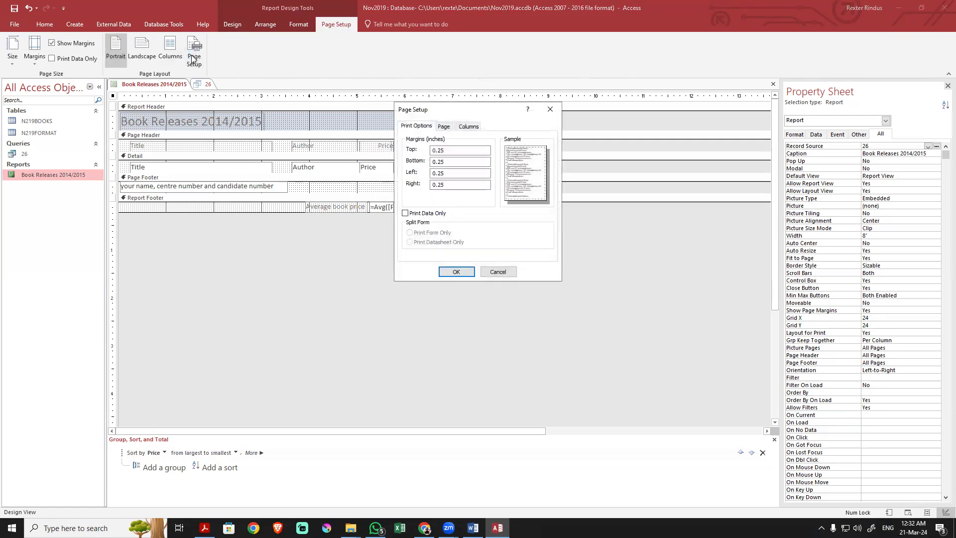
click(444, 127)
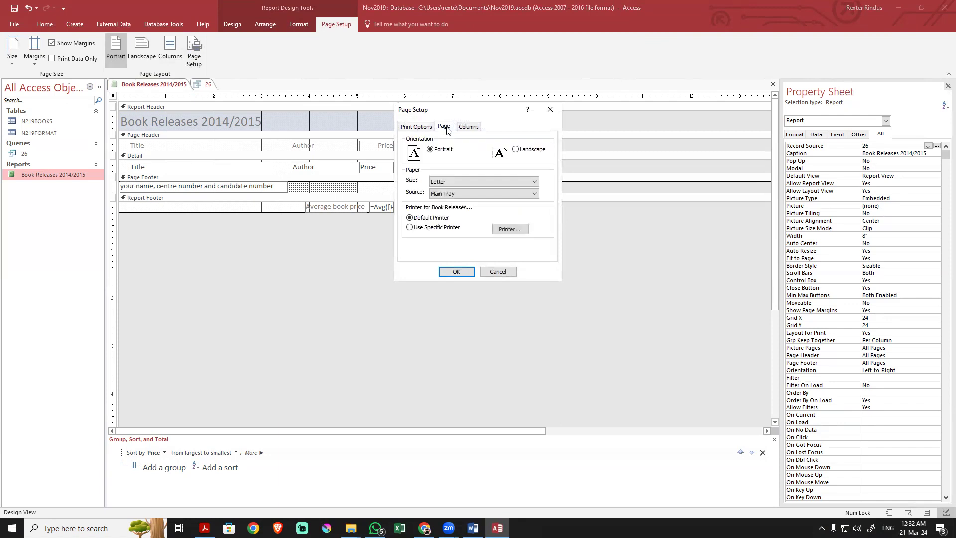
click(446, 182)
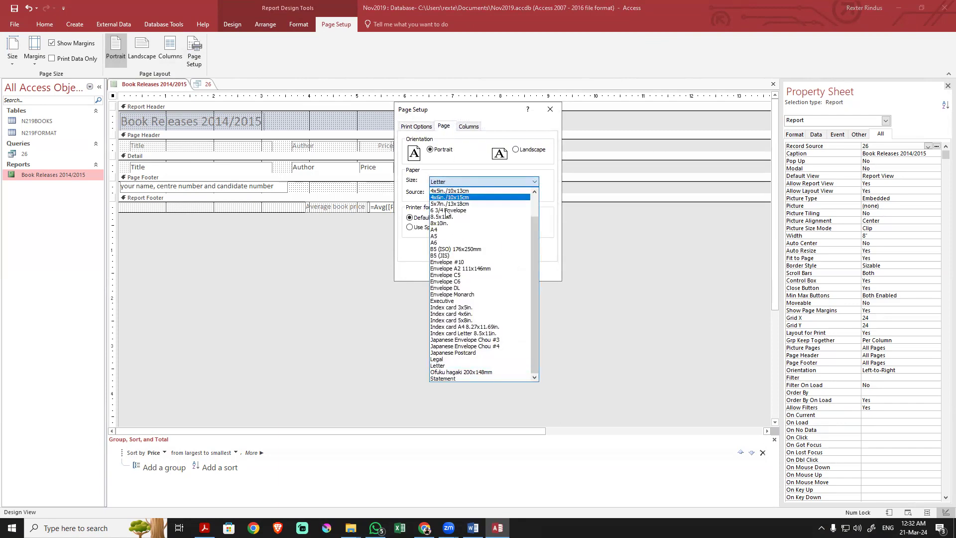
click(460, 229)
click(457, 271)
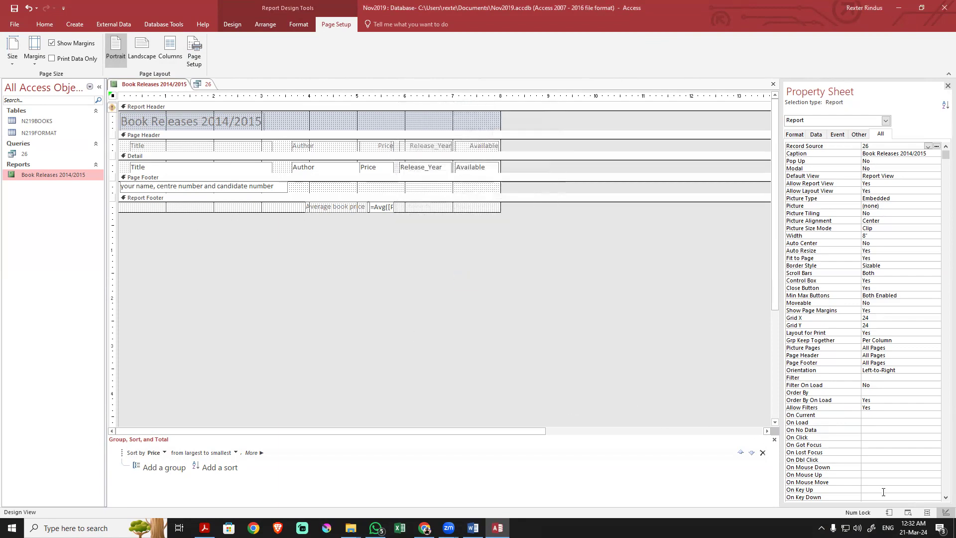
Check in print preview how the columns fit across the A4 pages, and close the preview
click(907, 512)
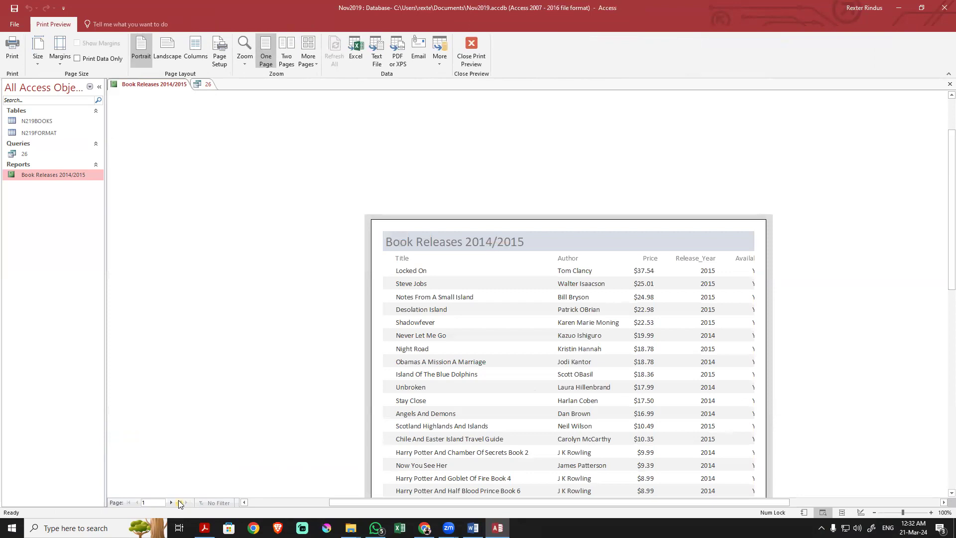
click(179, 501)
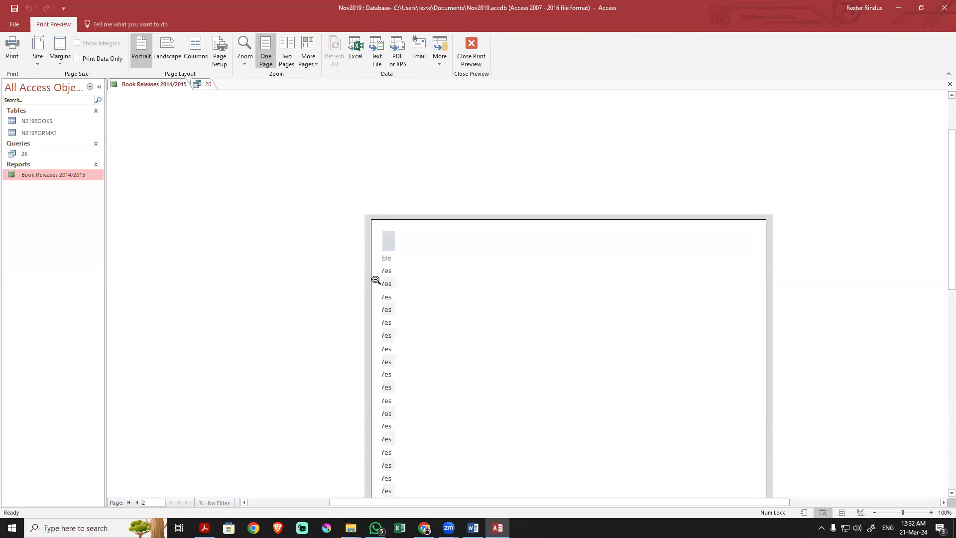
click(470, 51)
click(467, 56)
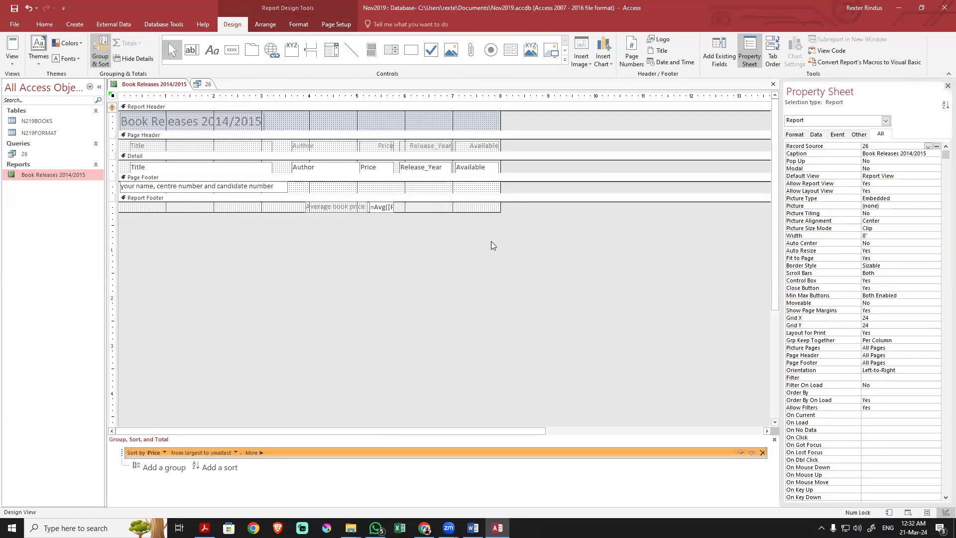
In Layout View, move the Author, Price, Release_Year and Available columns with their headings left together until they fit inside the page's right margin
click(927, 512)
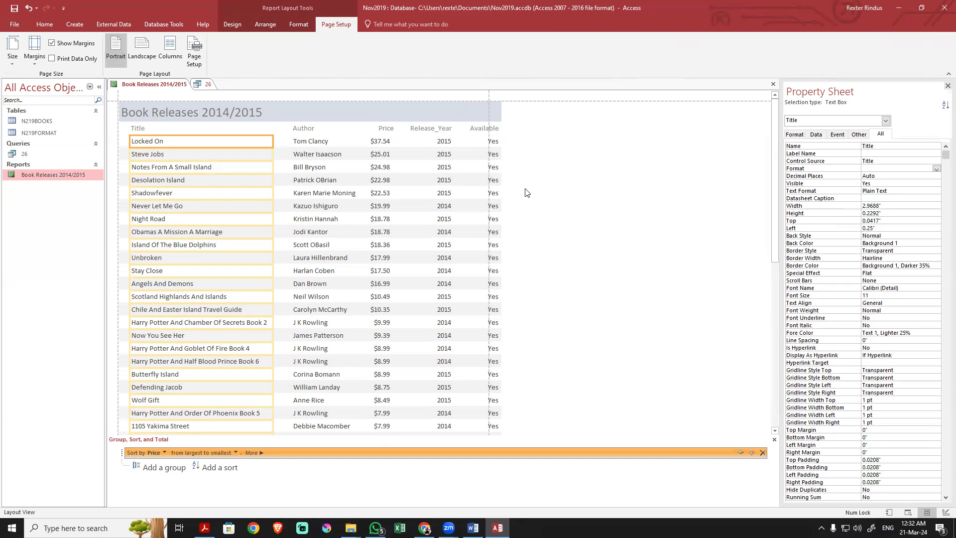
click(314, 131)
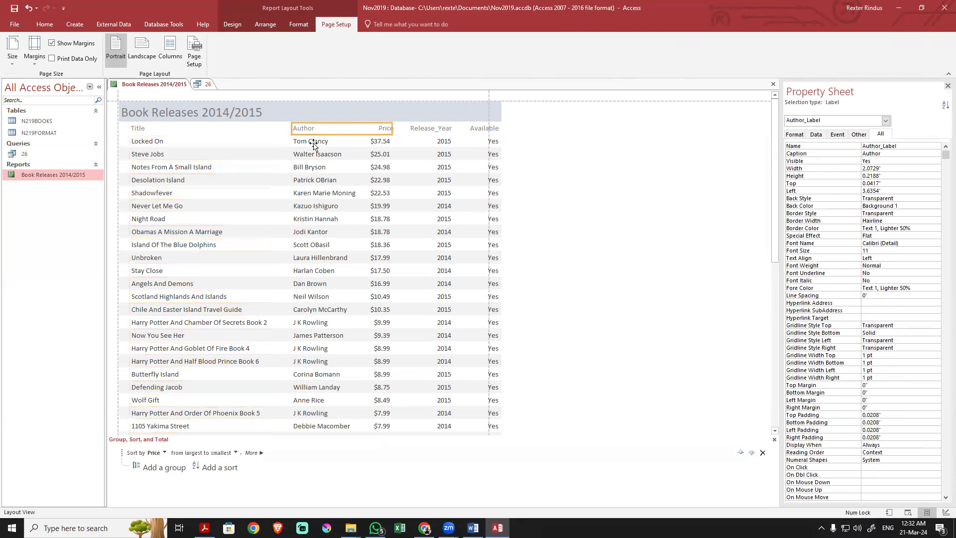
click(313, 143)
shift+click(385, 130)
shift+click(383, 157)
shift+click(430, 129)
shift+click(429, 141)
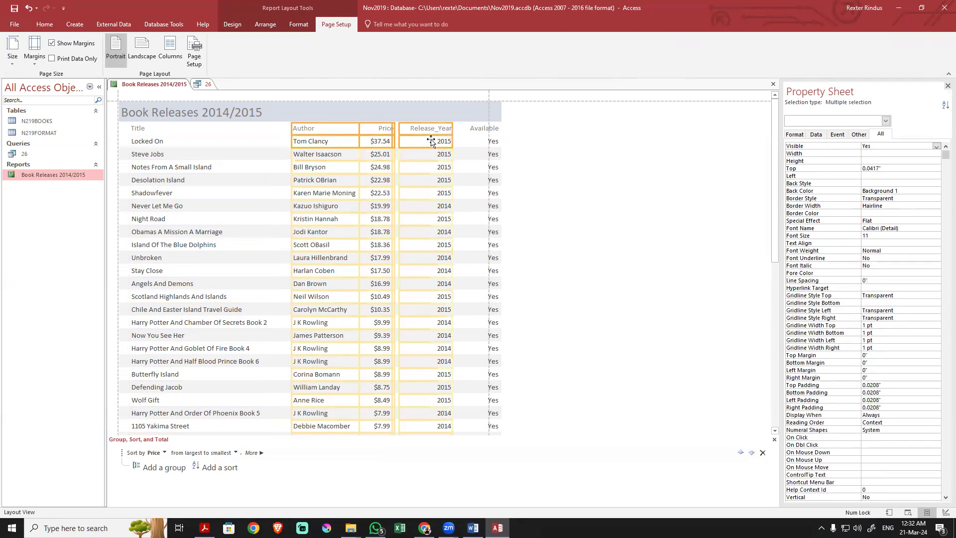
shift+click(470, 129)
shift+click(474, 145)
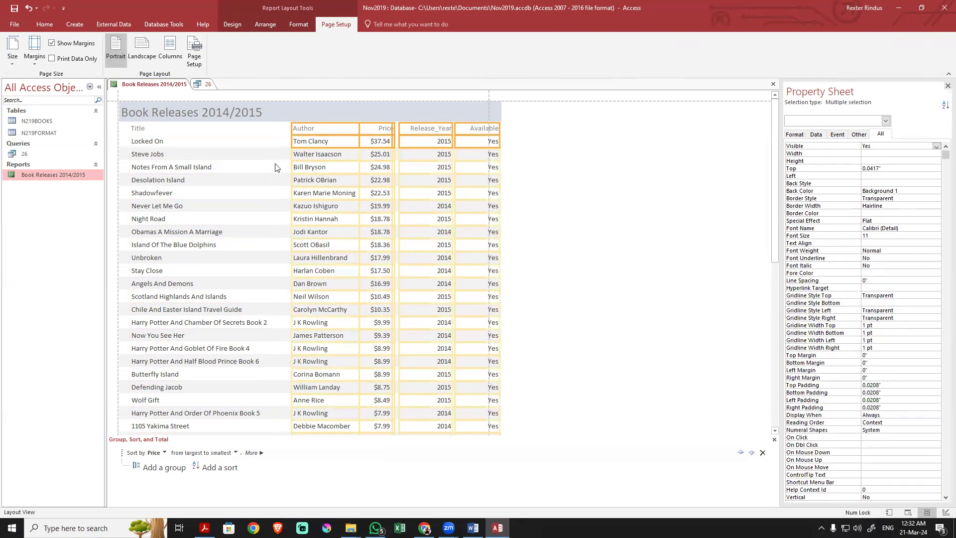
key(Left)
key(Left)
key(Left)
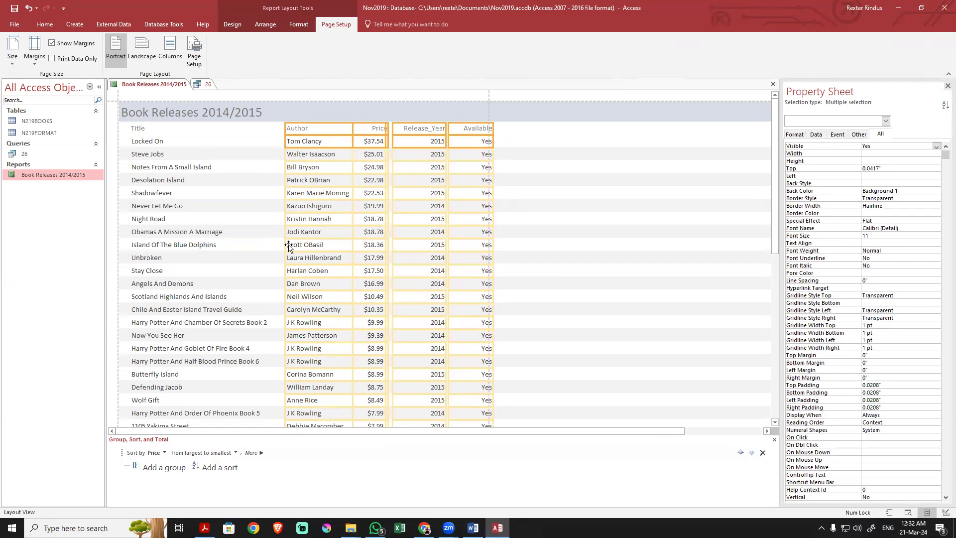
key(Left)
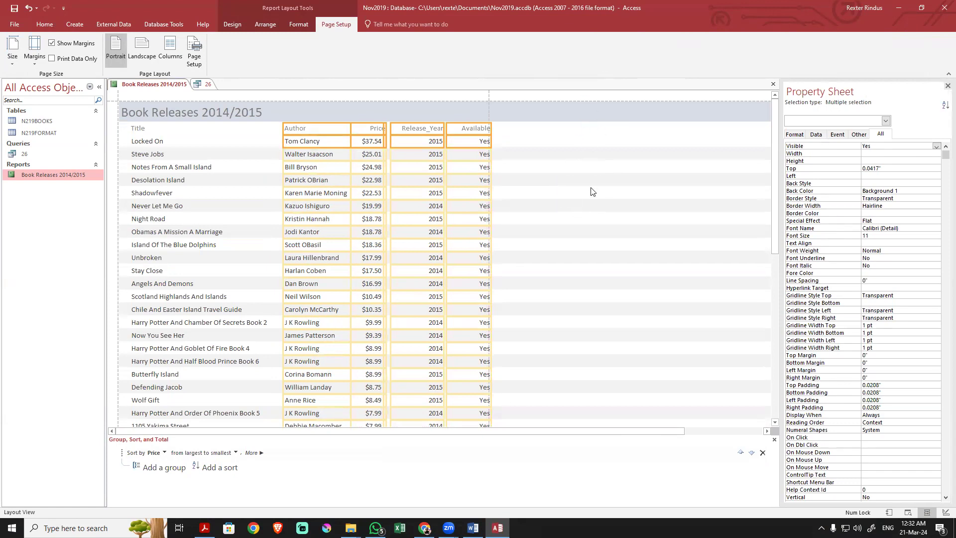
key(Left)
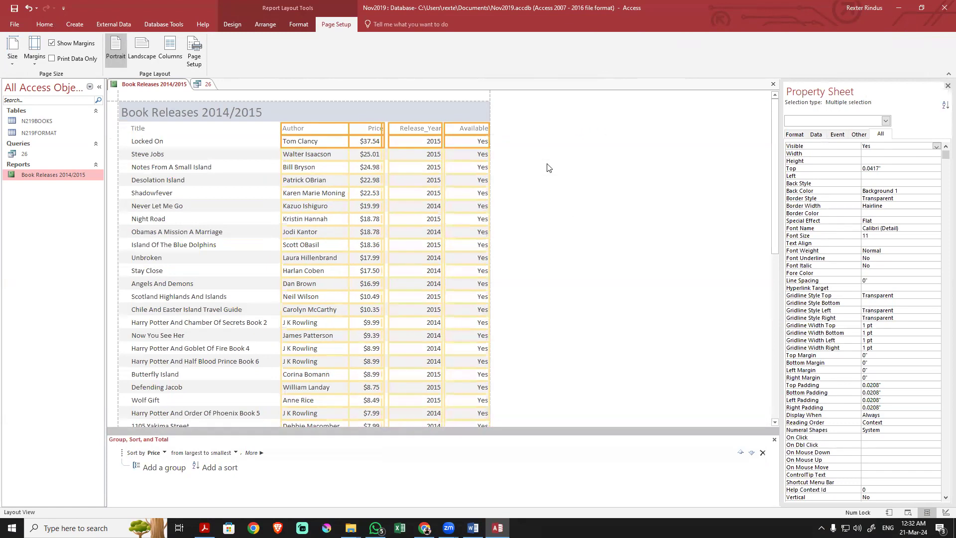
click(593, 178)
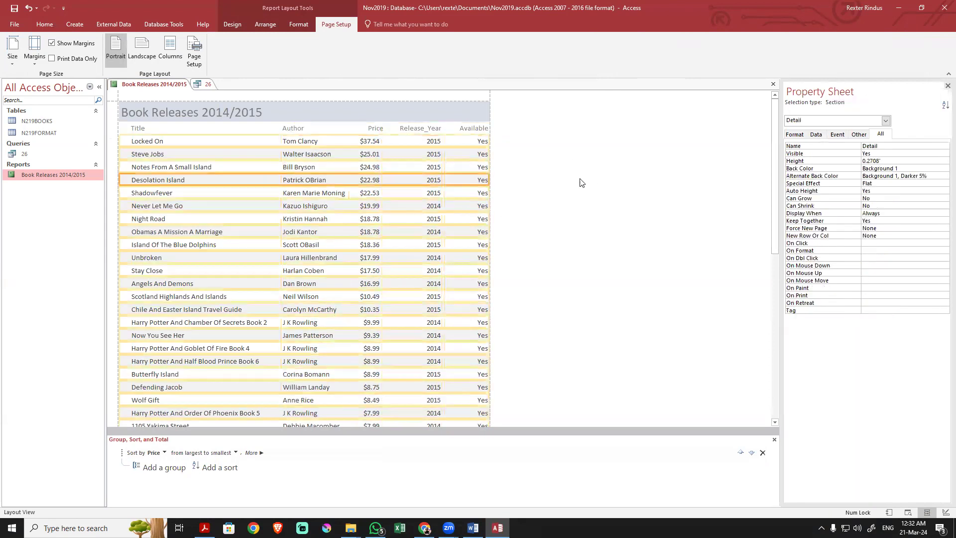
Review the whole report in print preview, examining the page count, the records, the average price's alignment and the candidate details at the bottom
scroll(343, 306, down, 4)
scroll(330, 317, down, 2)
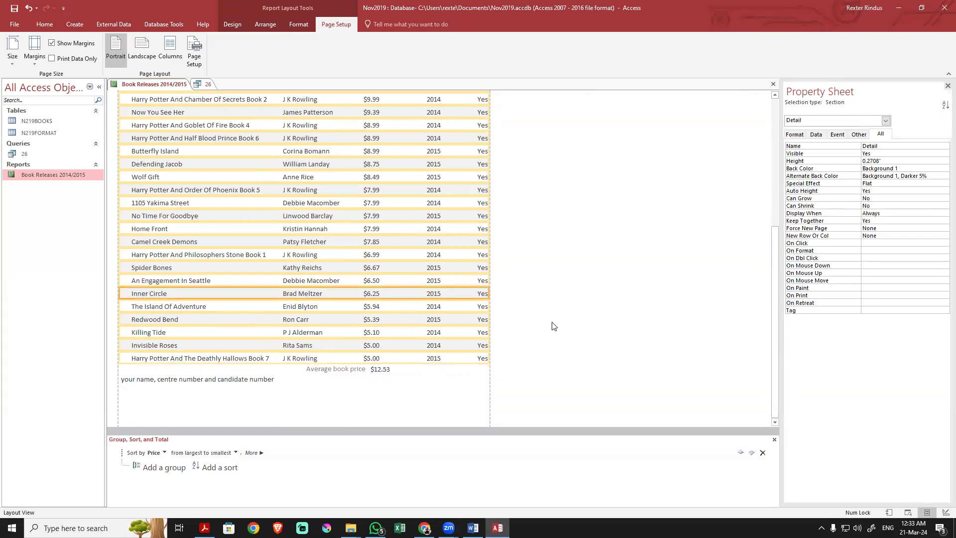
click(908, 513)
click(477, 320)
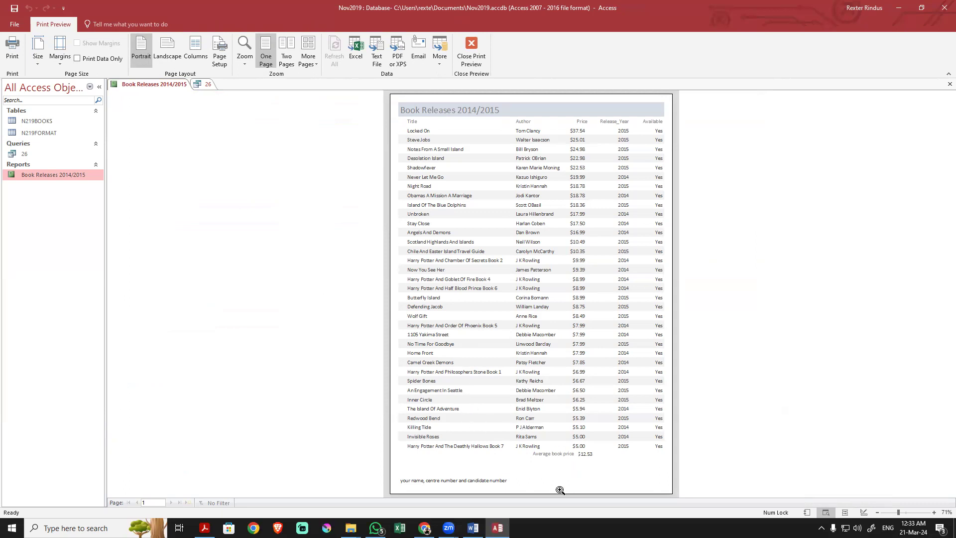
click(595, 427)
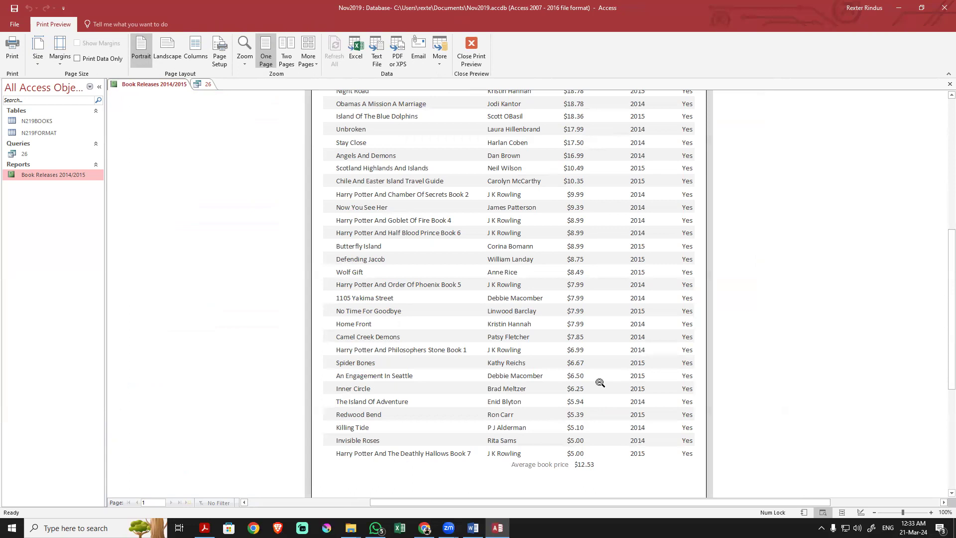
scroll(599, 382, up, 5)
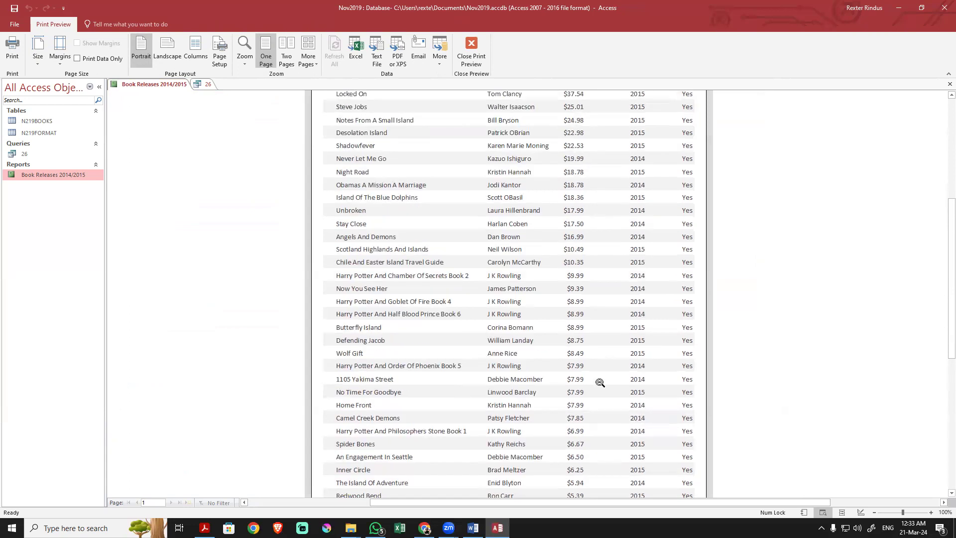
scroll(600, 382, down, 3)
scroll(600, 382, down, 2)
scroll(600, 382, down, 2)
scroll(600, 382, up, 2)
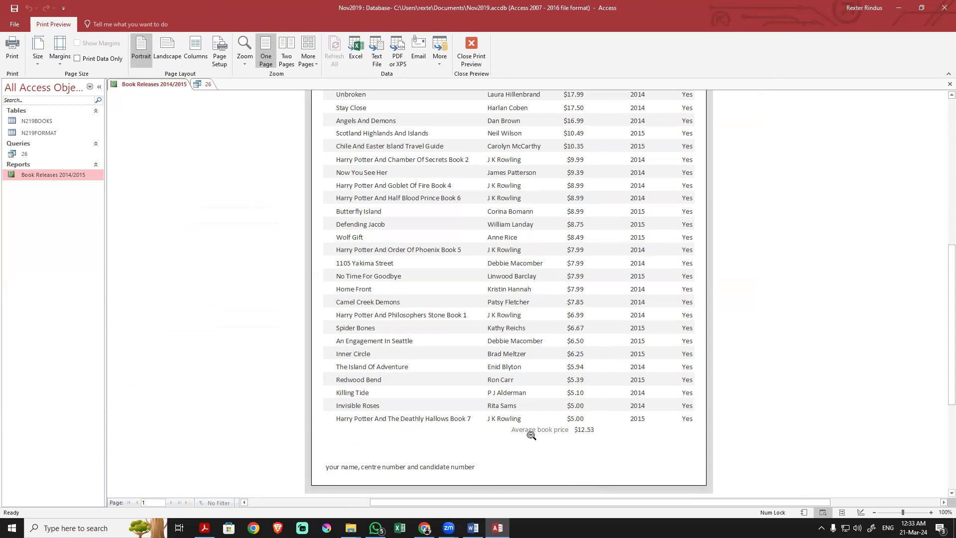
click(595, 429)
click(590, 444)
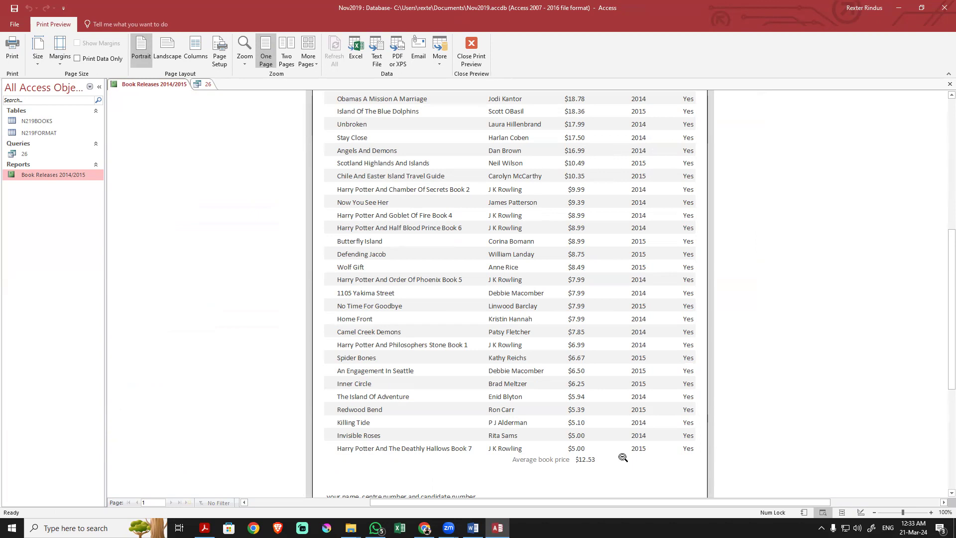
Return to Layout View and move the "Average book price" label left to a left position of 3.75"
click(842, 512)
scroll(386, 388, down, 5)
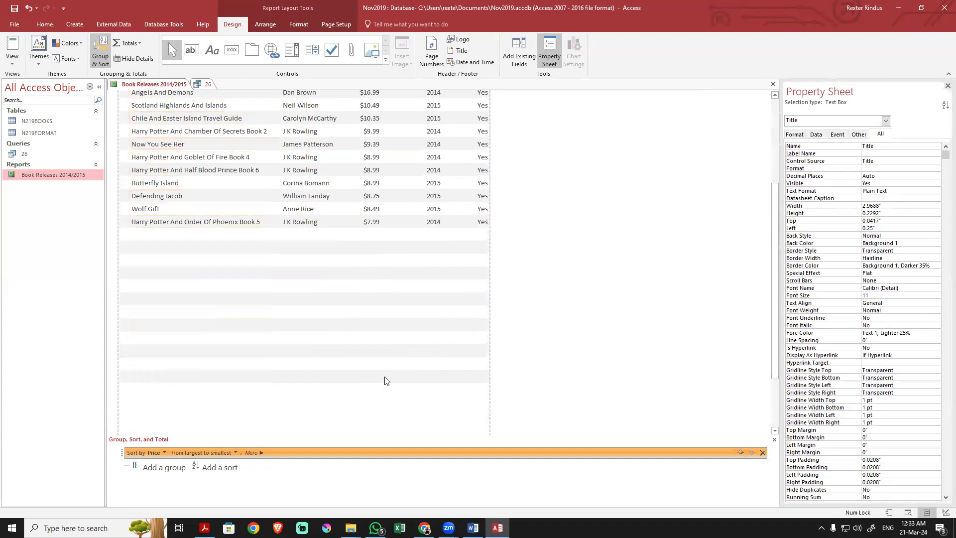
click(340, 402)
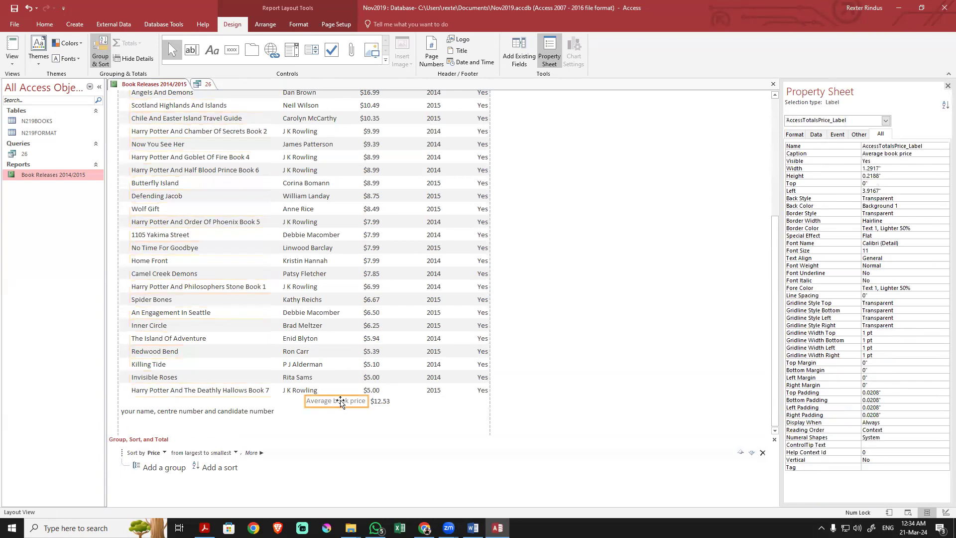
key(Left)
key(Left)
key(Left)
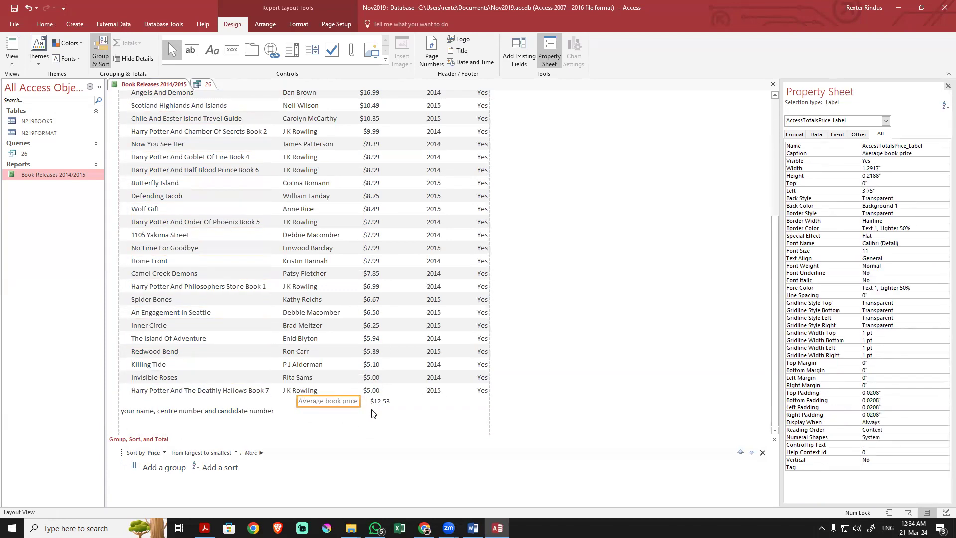
Move the average price value left to a left position of 5.125" so it lines up under the Price column
click(374, 406)
key(Left)
key(Left)
key(Left)
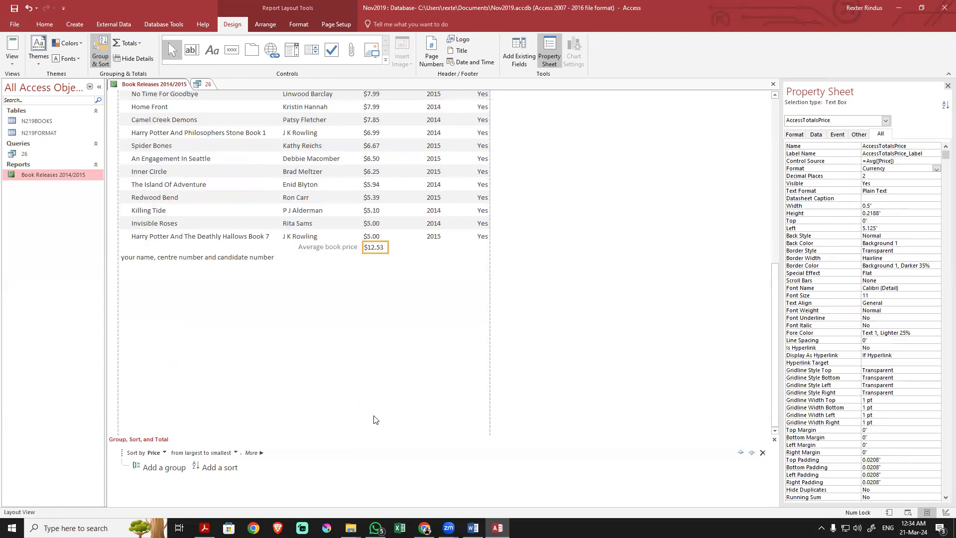
click(381, 388)
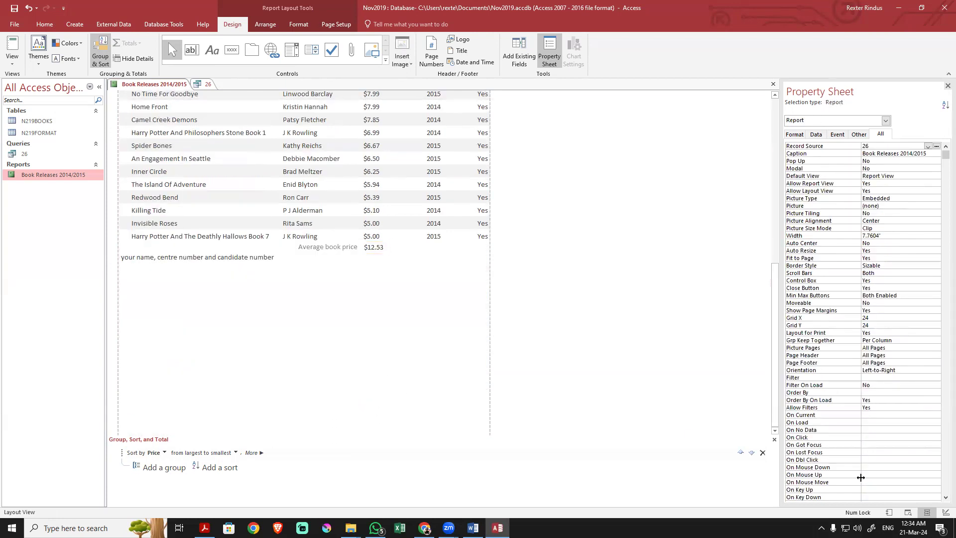
After a print preview check, extend the left edges of the "Average book price" label to 3.4271" and the average value to 5.0104"
click(914, 515)
scroll(521, 398, down, 5)
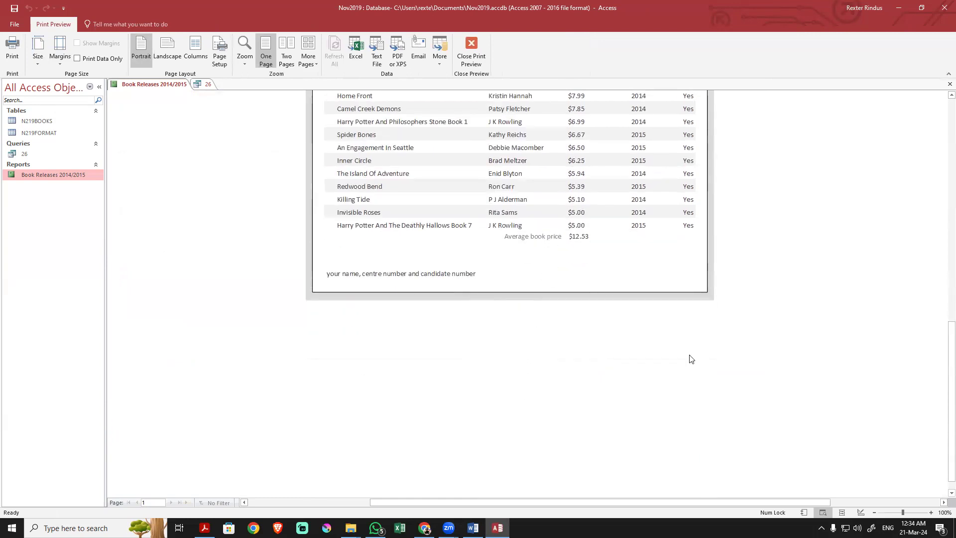
click(842, 513)
scroll(410, 414, down, 5)
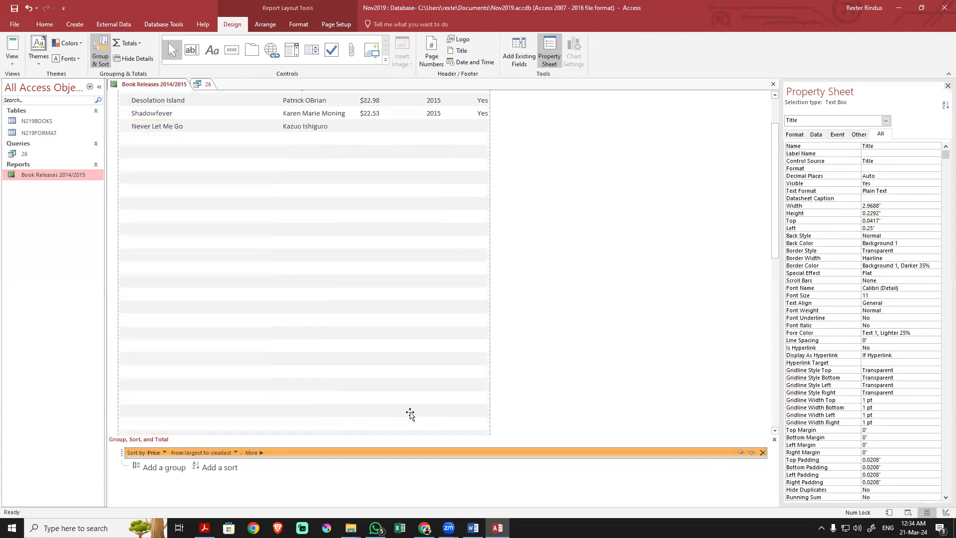
click(348, 403)
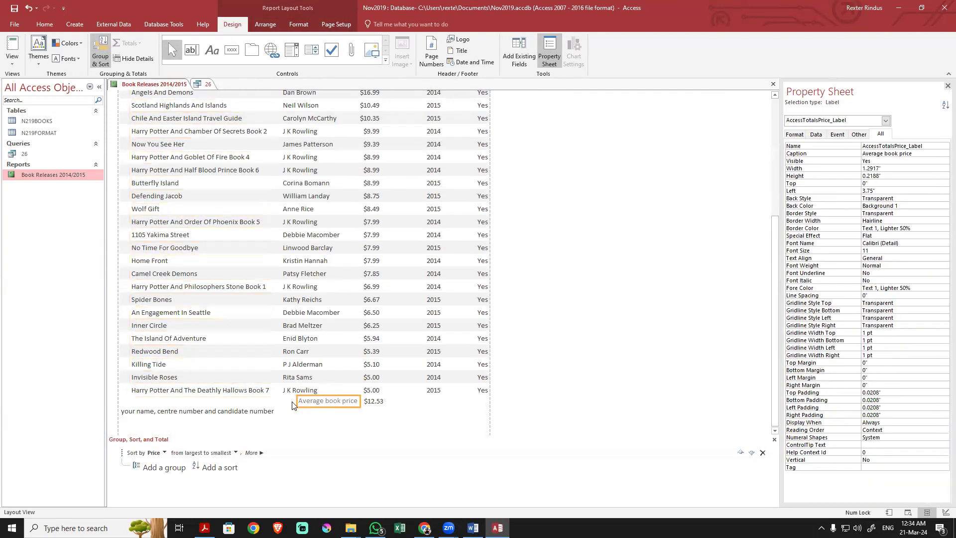
drag(298, 402, 282, 402)
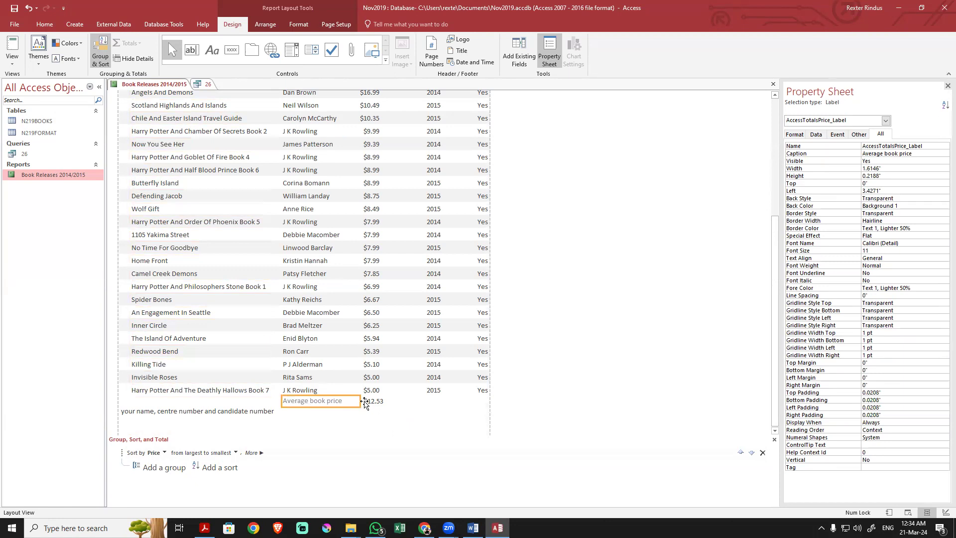
click(369, 402)
drag(358, 401, 353, 400)
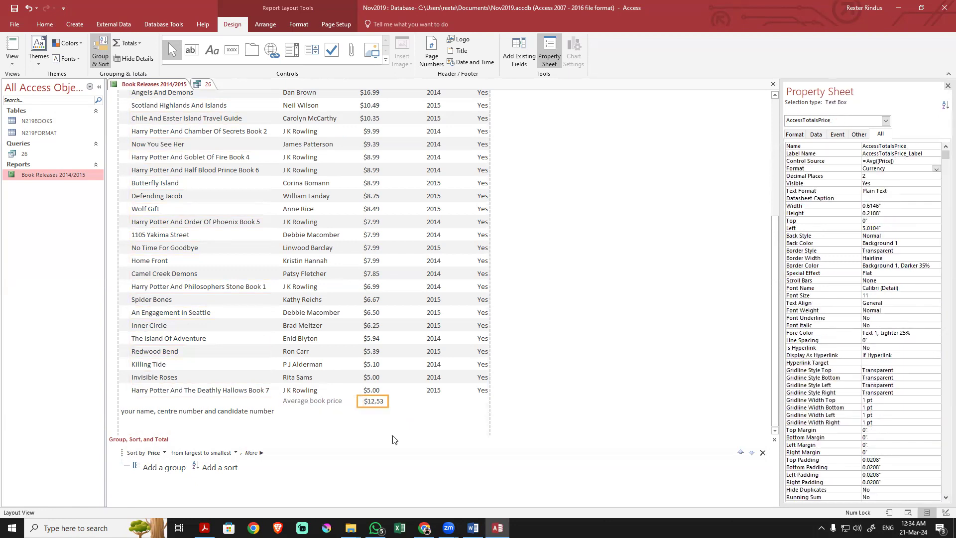
Review the report in print preview from the title to the average price row and candidate details
click(908, 512)
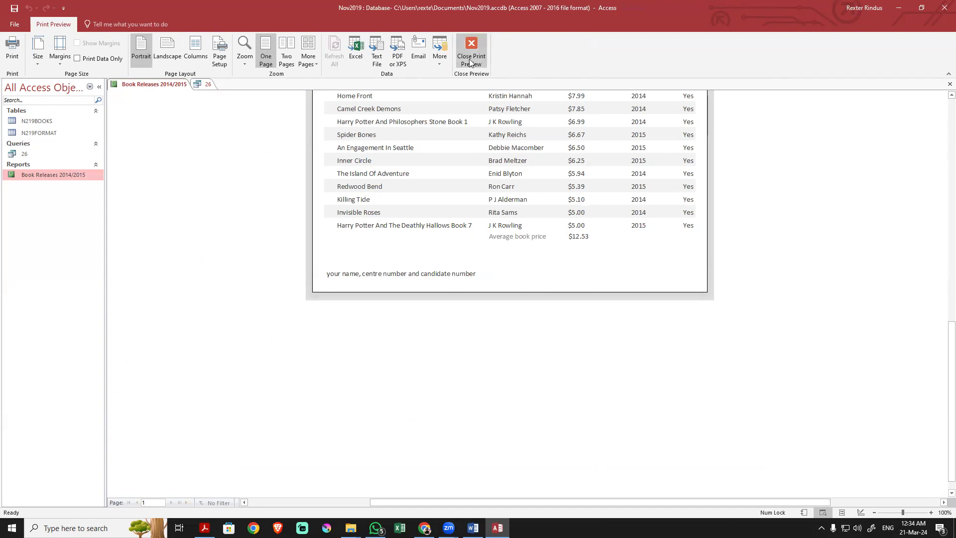
scroll(564, 237, up, 10)
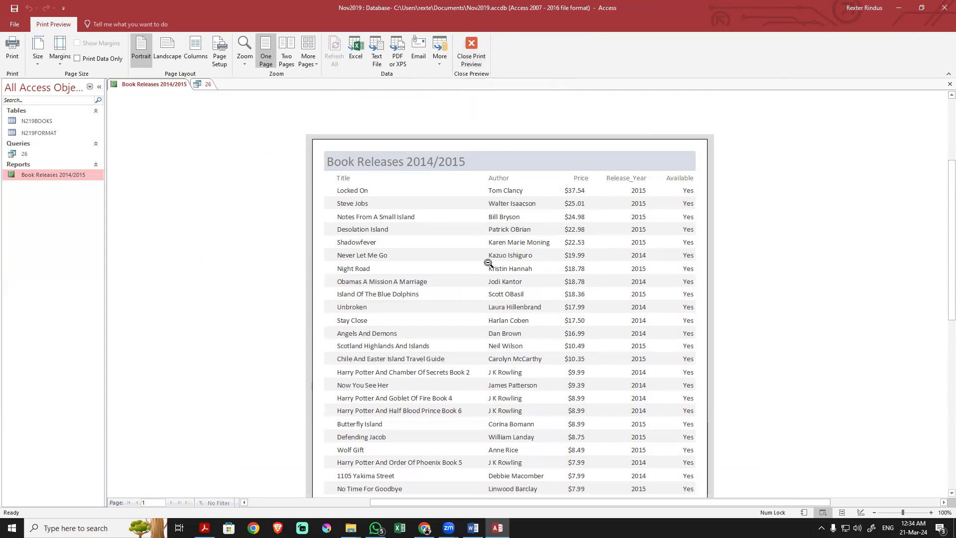
click(470, 49)
scroll(515, 324, down, 5)
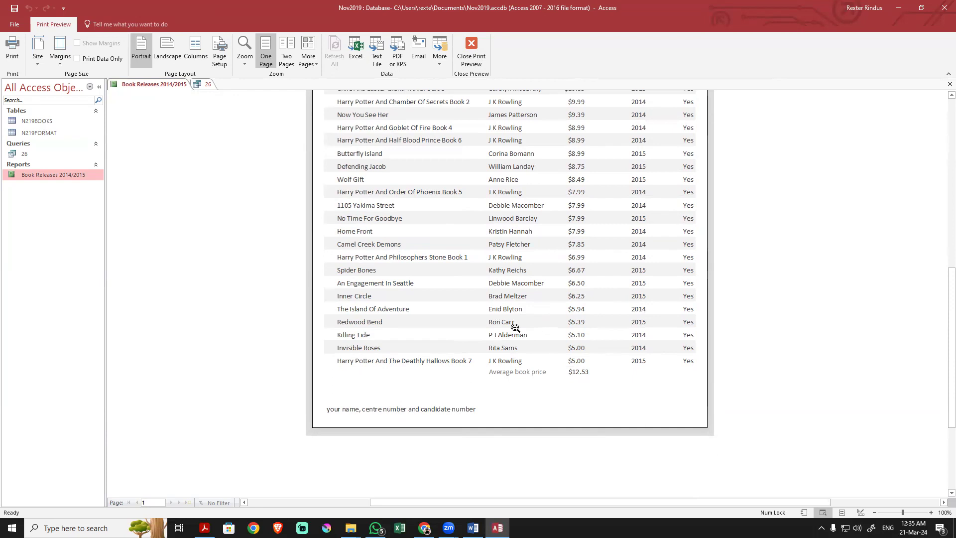
click(518, 374)
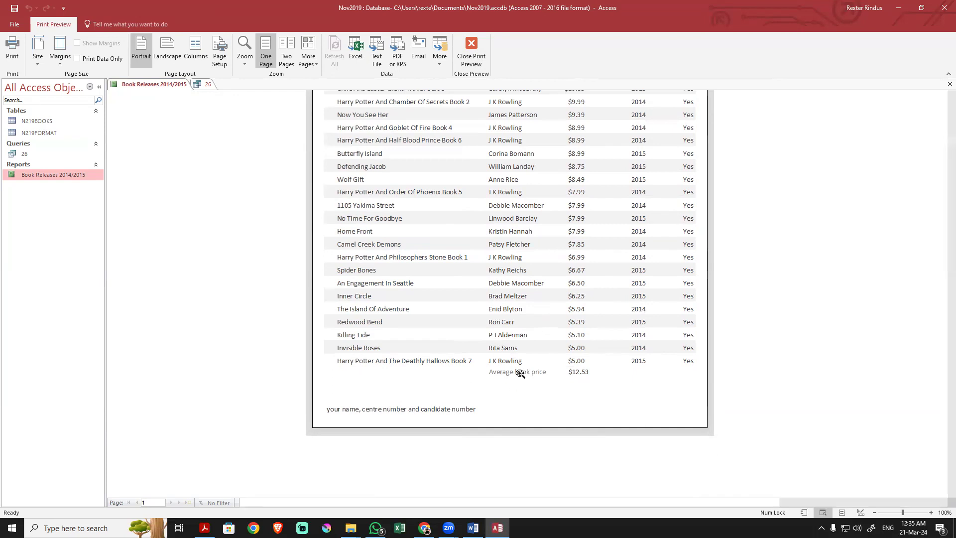
click(539, 427)
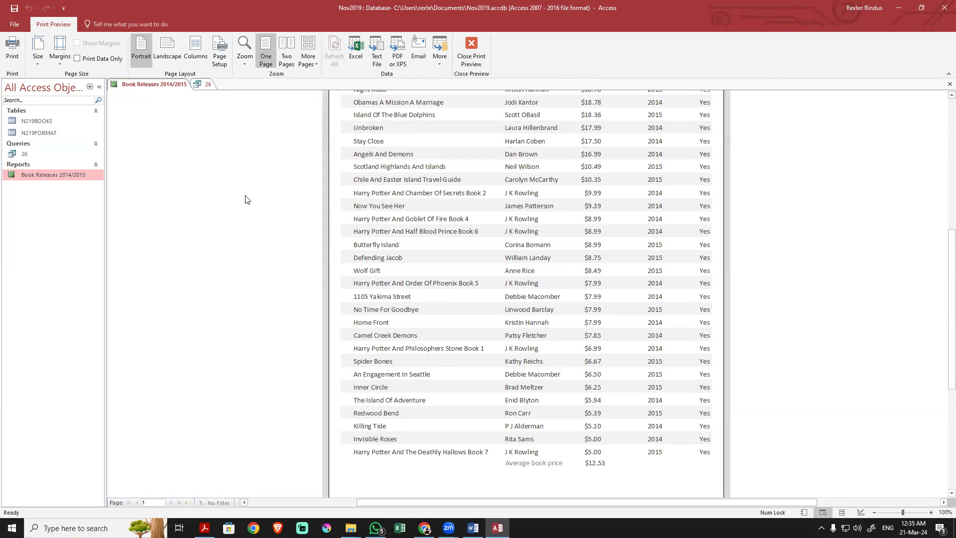
Export the Book Releases 2014/2015 report as the PDF "Book Releases 2014_2015.pdf", optimised for minimum size and opened after publishing
right_click(43, 173)
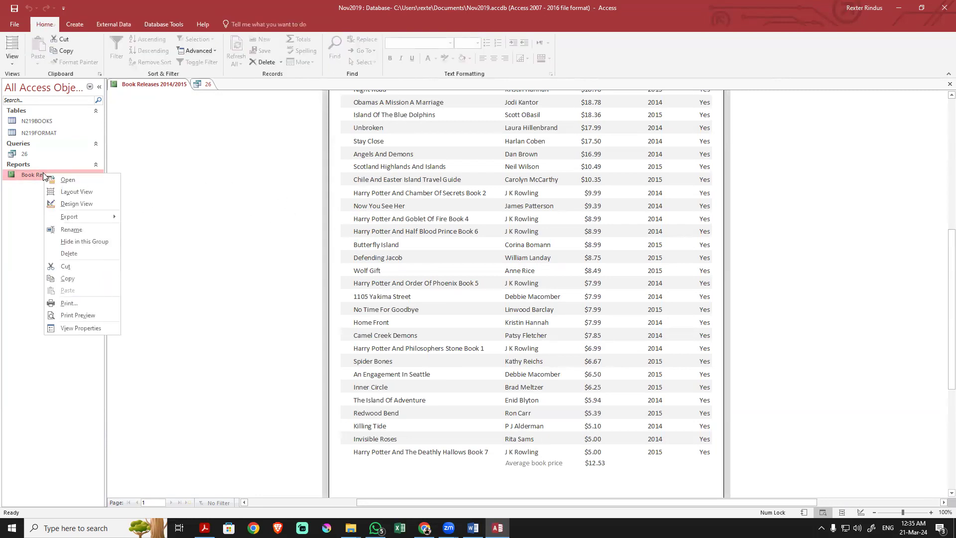
mouse_move(68, 221)
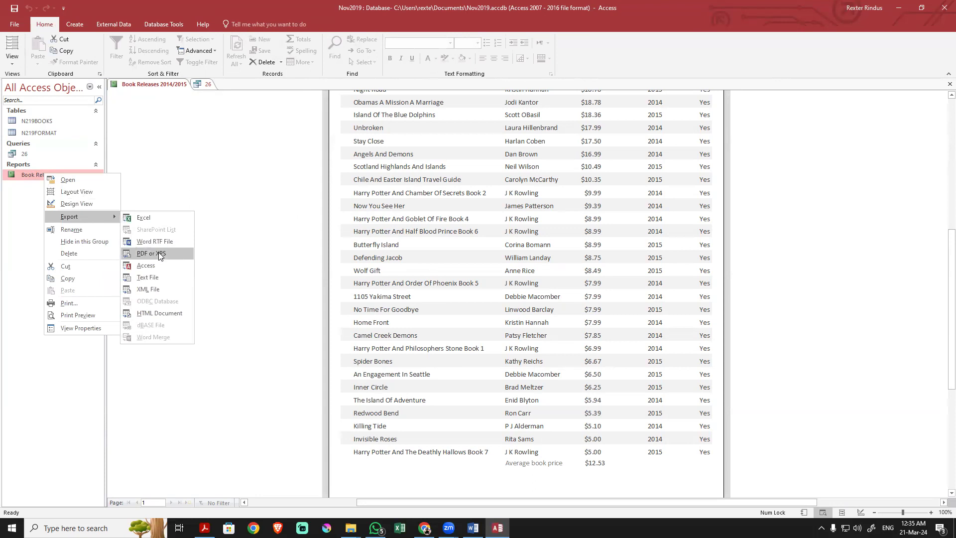
click(160, 251)
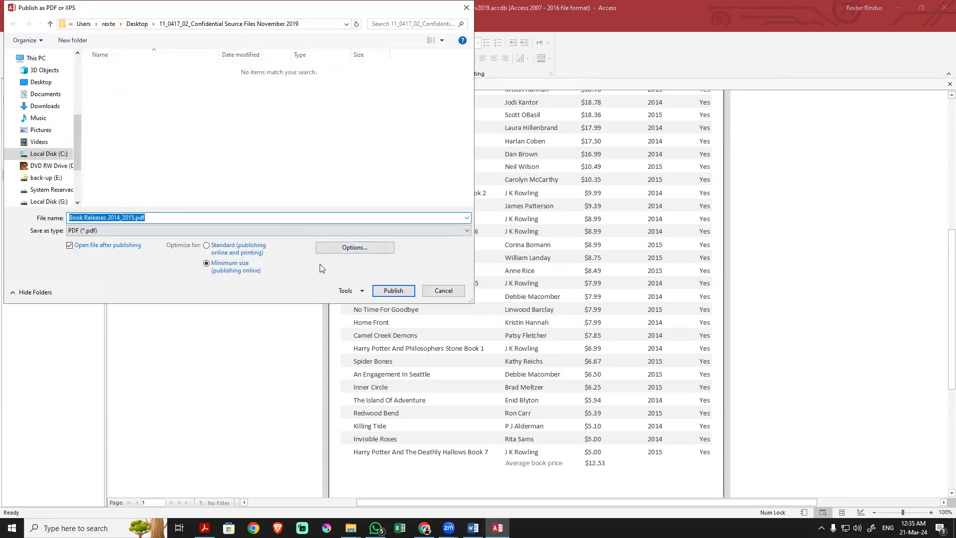
click(401, 292)
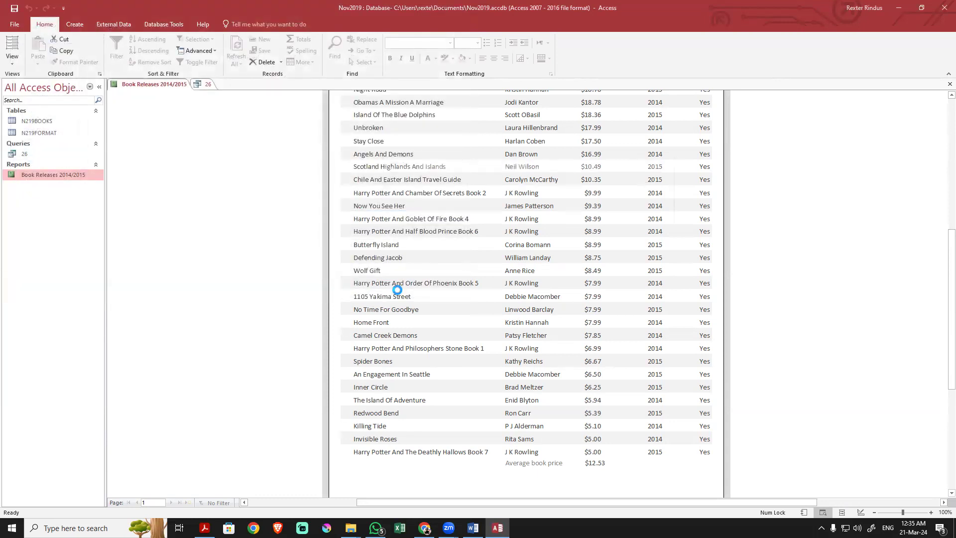
click(620, 390)
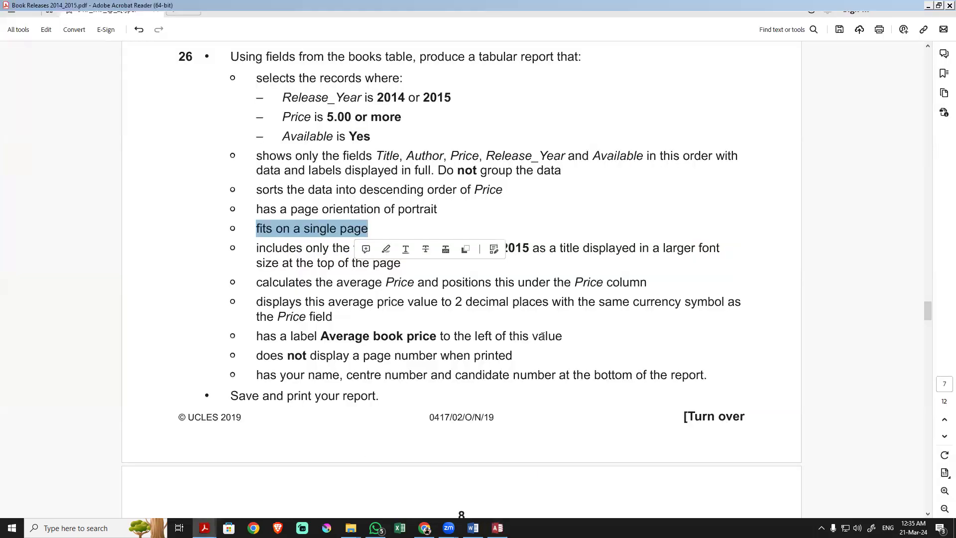
Examine the exported PDF from title to footer, checking the column headings, records, average price alignment and candidate details
scroll(401, 284, down, 3)
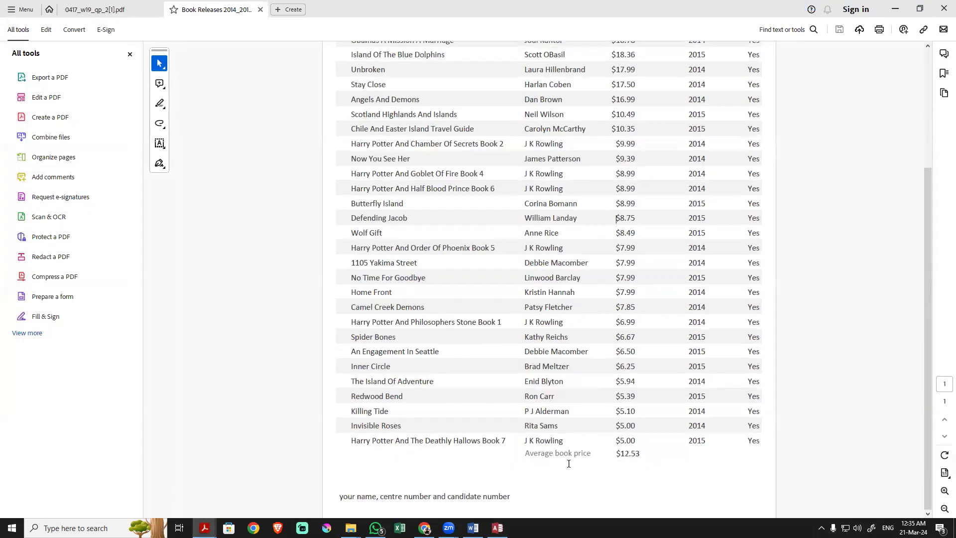
ctrl+scroll(572, 454, up, 6)
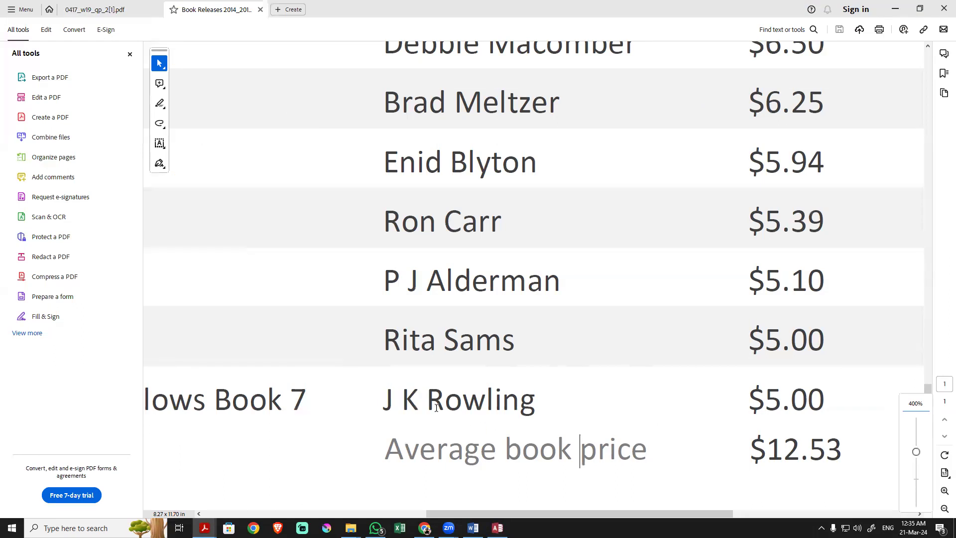
ctrl+scroll(437, 407, down, 4)
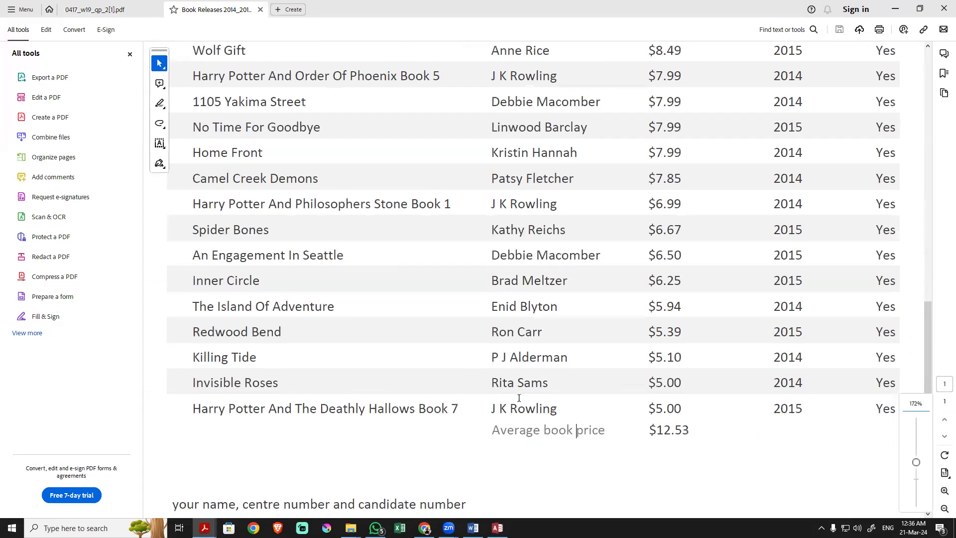
ctrl+scroll(508, 382, down, 1)
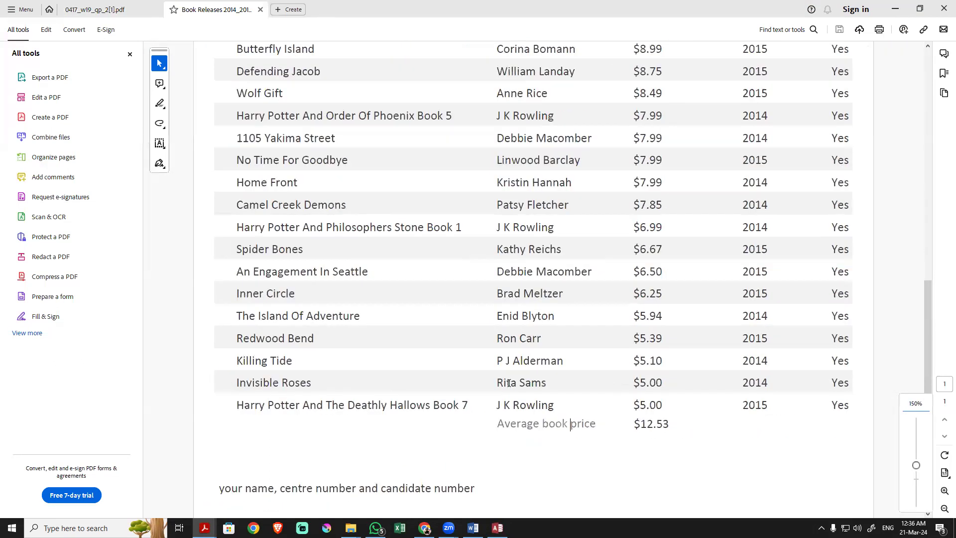
scroll(509, 382, up, 10)
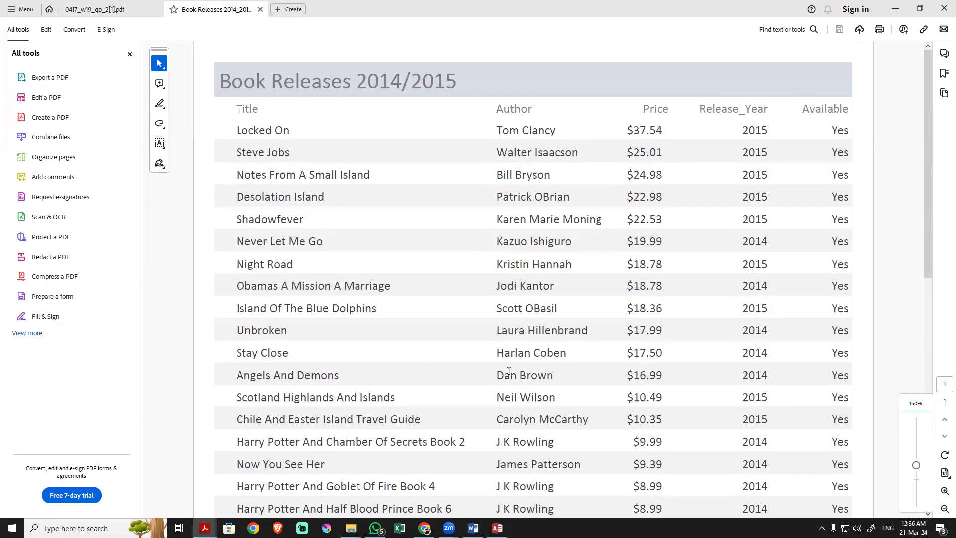
ctrl+scroll(401, 345, down, 1)
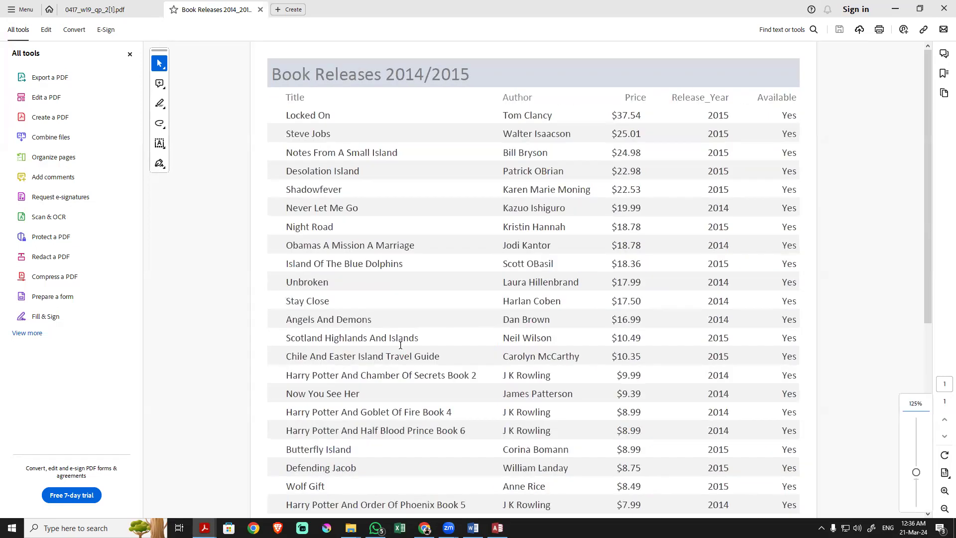
scroll(417, 364, down, 1)
scroll(417, 363, down, 6)
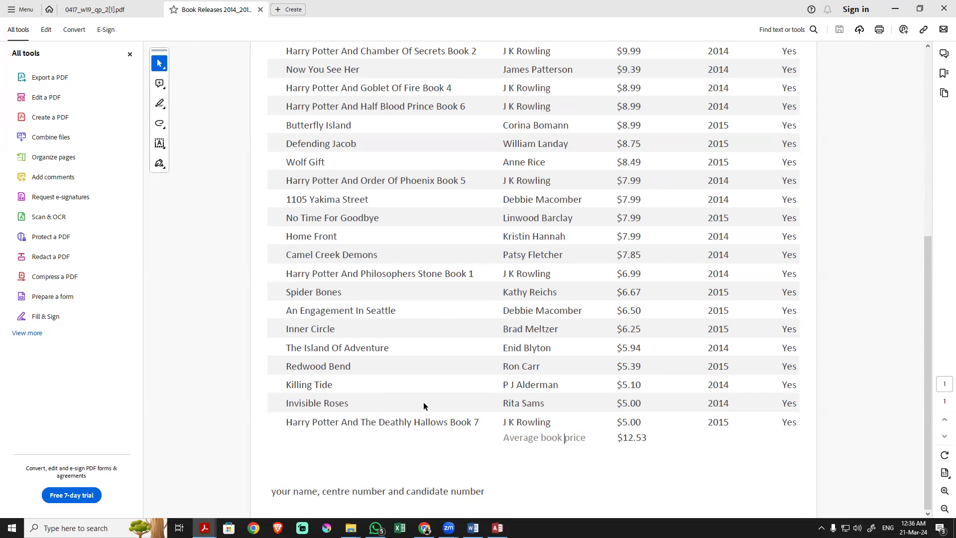
scroll(424, 403, up, 5)
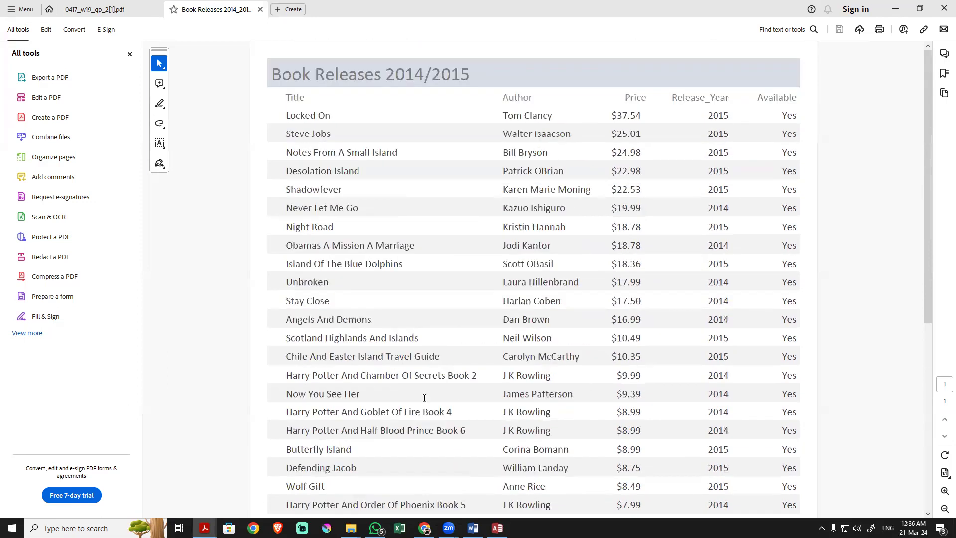
scroll(404, 354, down, 3)
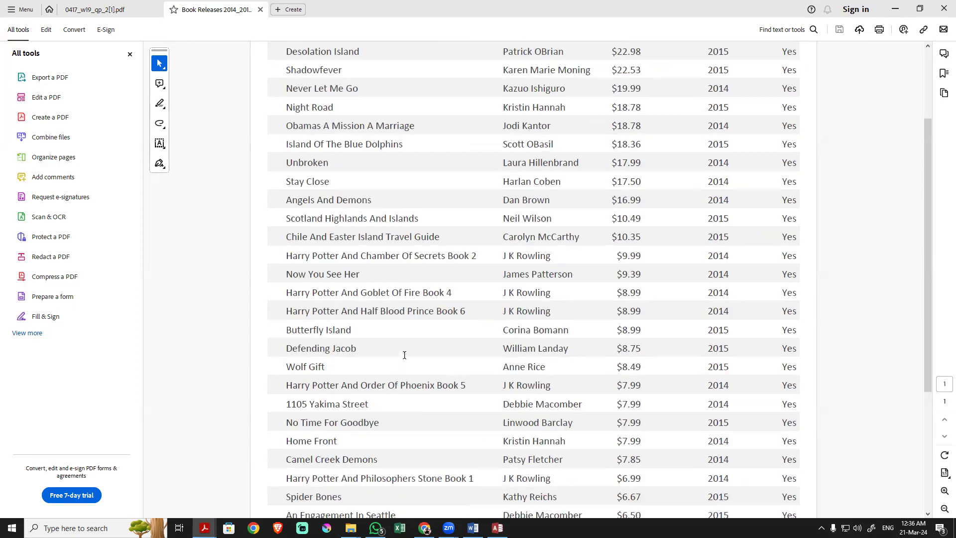
scroll(404, 354, down, 2)
scroll(405, 355, down, 4)
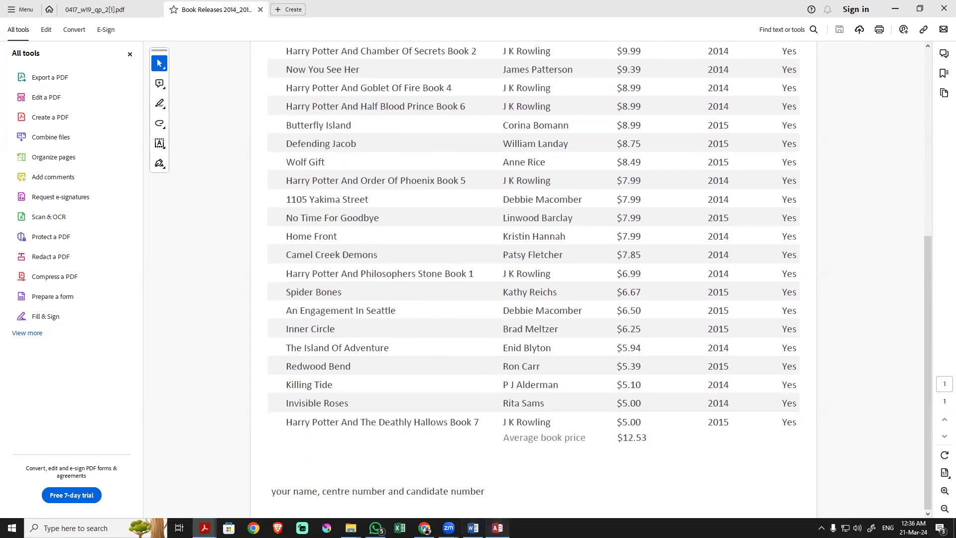
Switch back to Access, adjust the left edge of the average price value in Layout View, and check its alignment in print preview
click(497, 527)
key(Return)
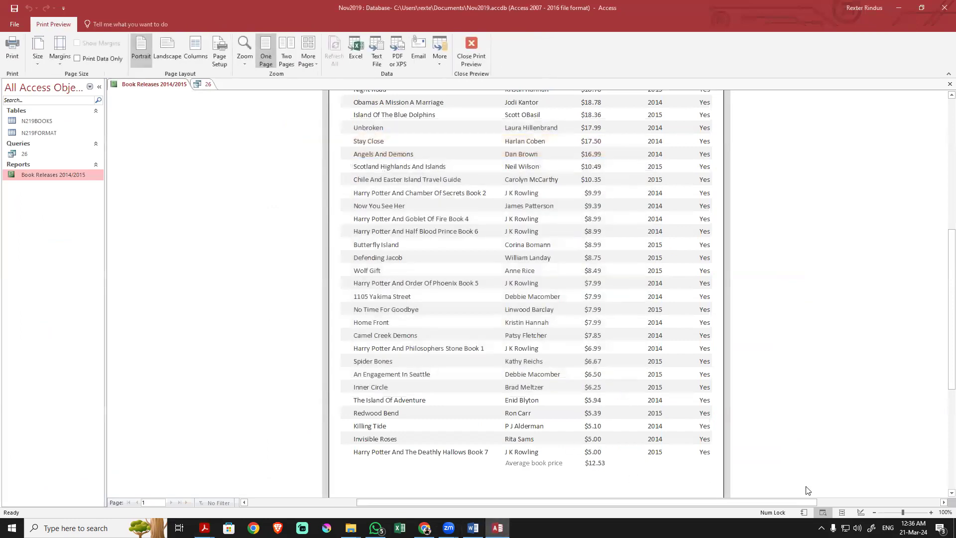
click(842, 511)
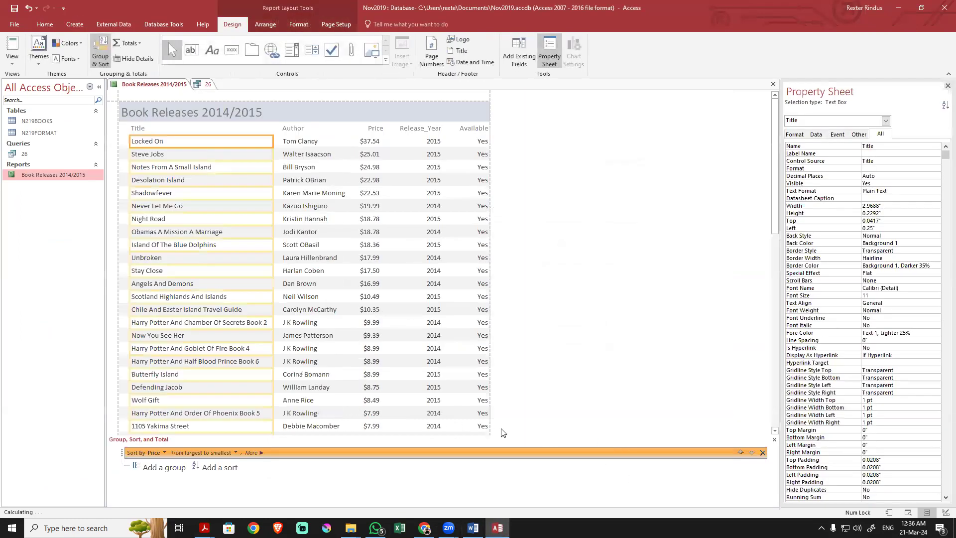
scroll(384, 380, down, 5)
click(370, 421)
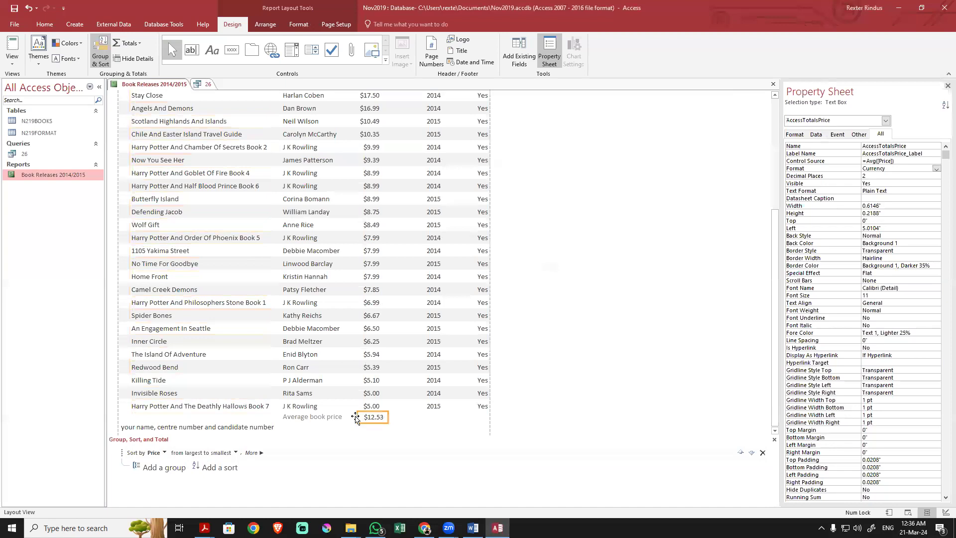
drag(360, 418, 366, 418)
click(390, 381)
click(367, 417)
drag(363, 417, 361, 417)
click(374, 368)
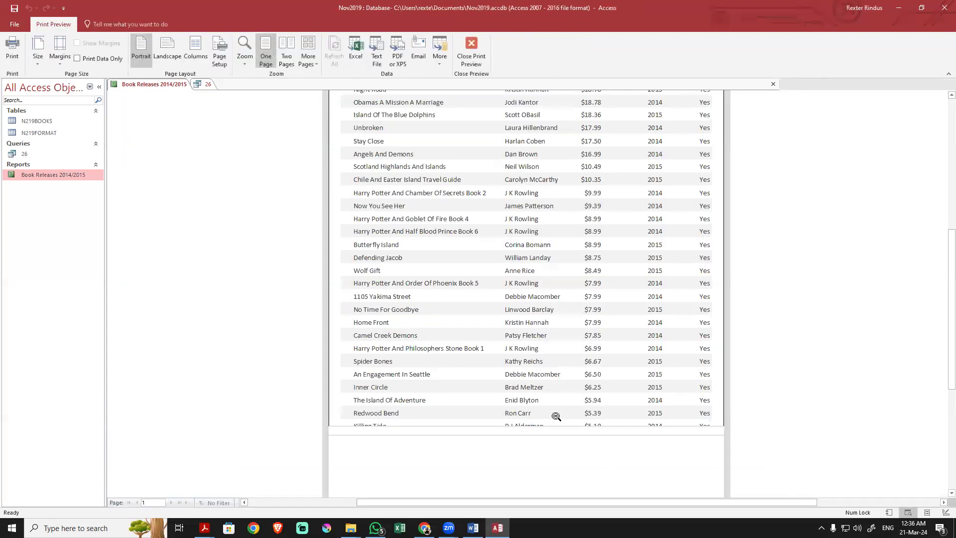
scroll(557, 415, down, 4)
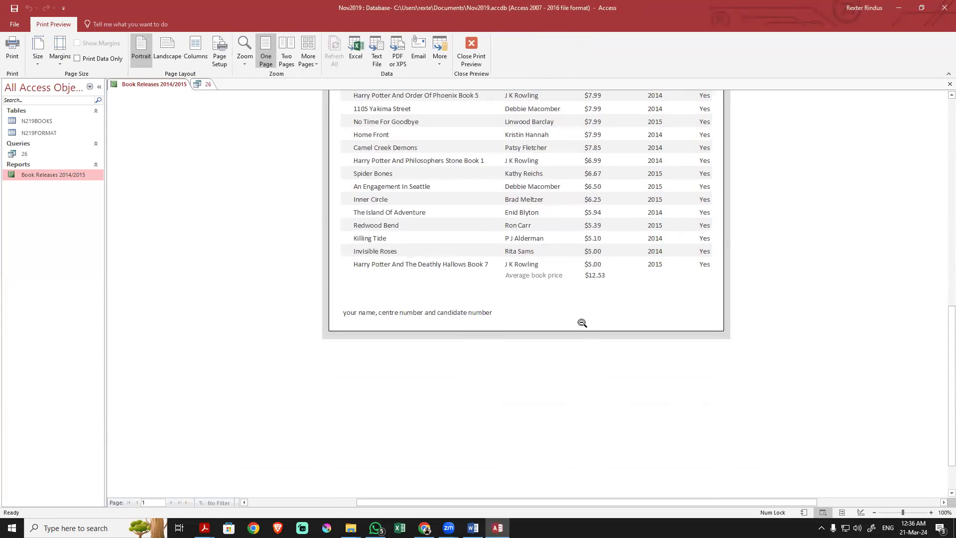
In Layout View, extend the average price value's left edge to a left position of 4.9688", making it 0.6563" wide
click(842, 512)
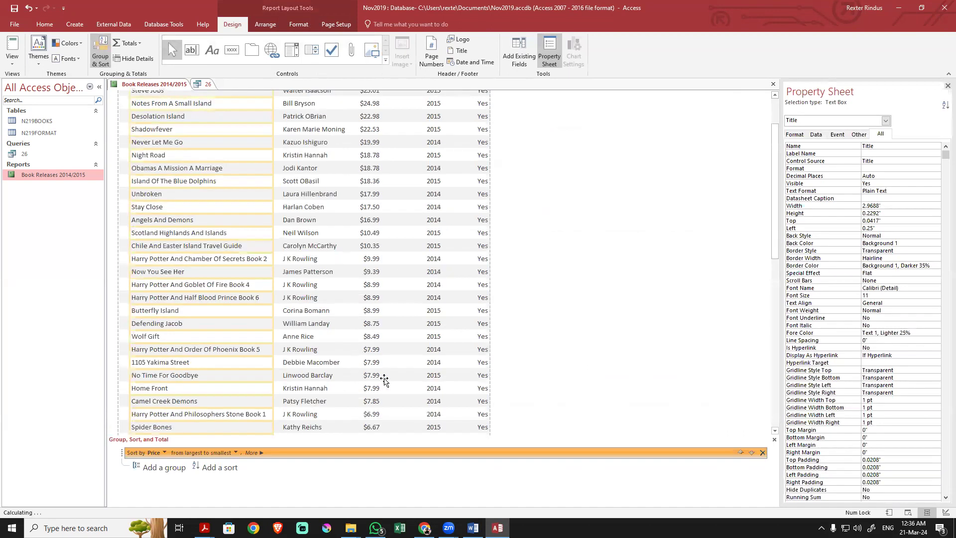
scroll(385, 381, down, 3)
click(368, 417)
drag(367, 417, 361, 417)
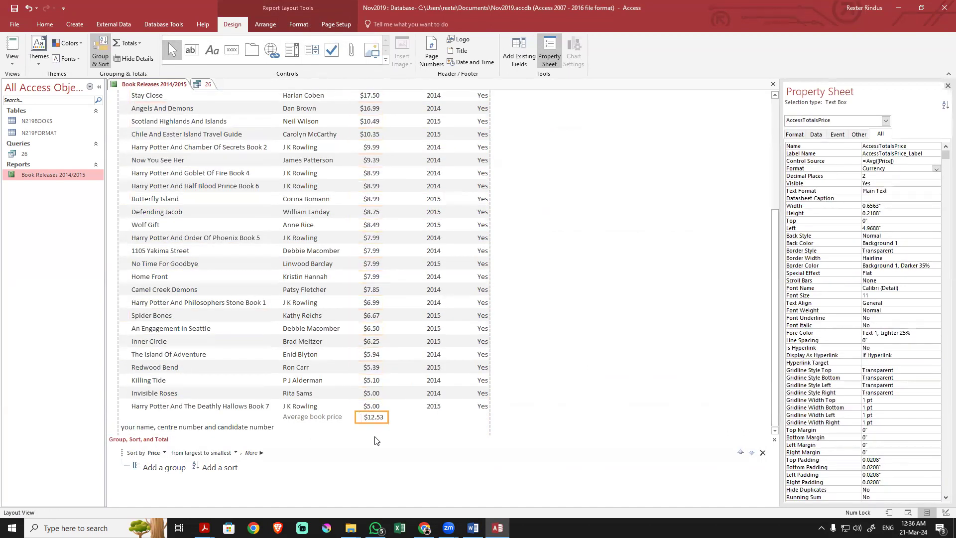
Narrow the "Average book price" label to a width of 1.375" and move it right to a left position of 3.6667"
click(321, 417)
drag(358, 416, 348, 418)
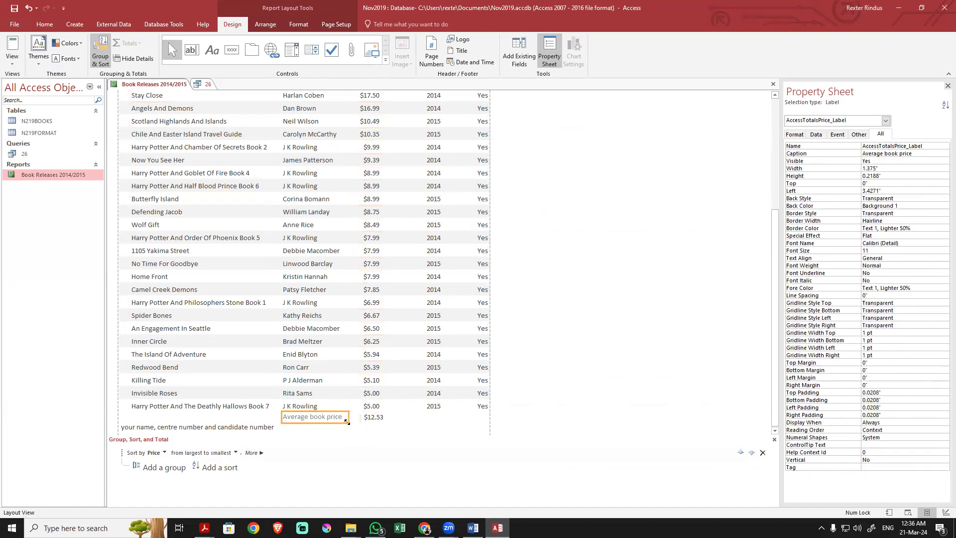
key(Left)
key(Left)
key(Left)
key(Left)
key(Right)
key(Right)
key(Right)
key(Right)
key(Right)
key(Right)
key(Right)
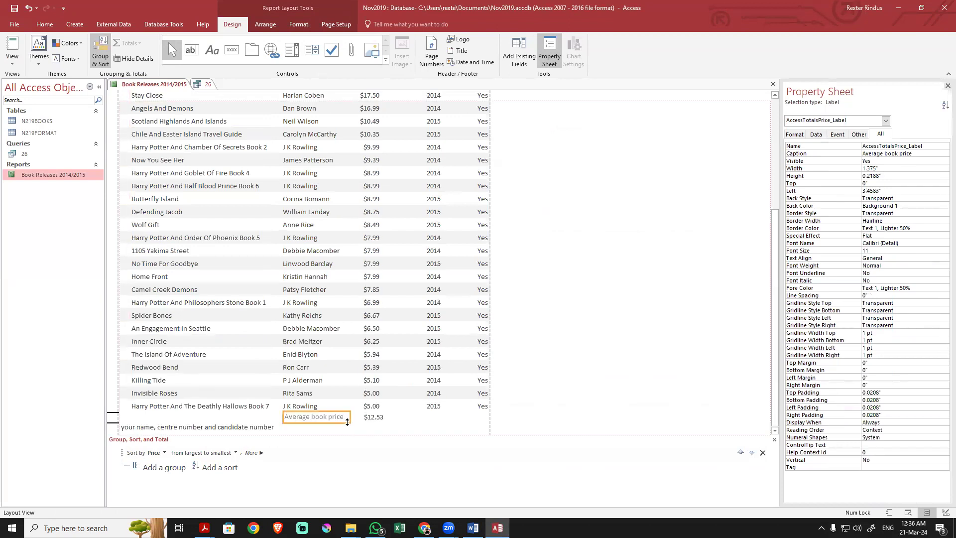
key(Right)
key(Right)
key(Right)
key(Right)
key(Right)
key(Right)
key(Right)
key(Right)
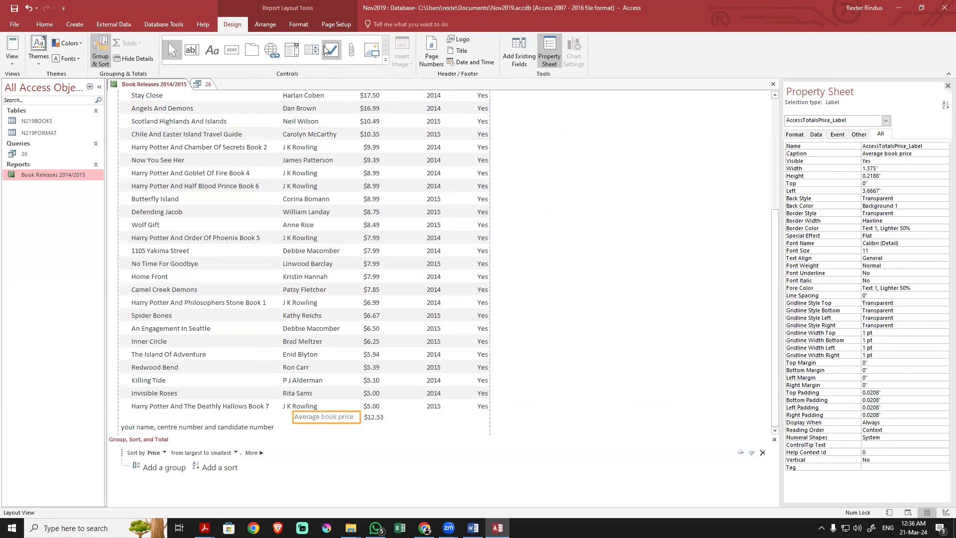
Change the font colour of the "Average book price" label to black
click(302, 24)
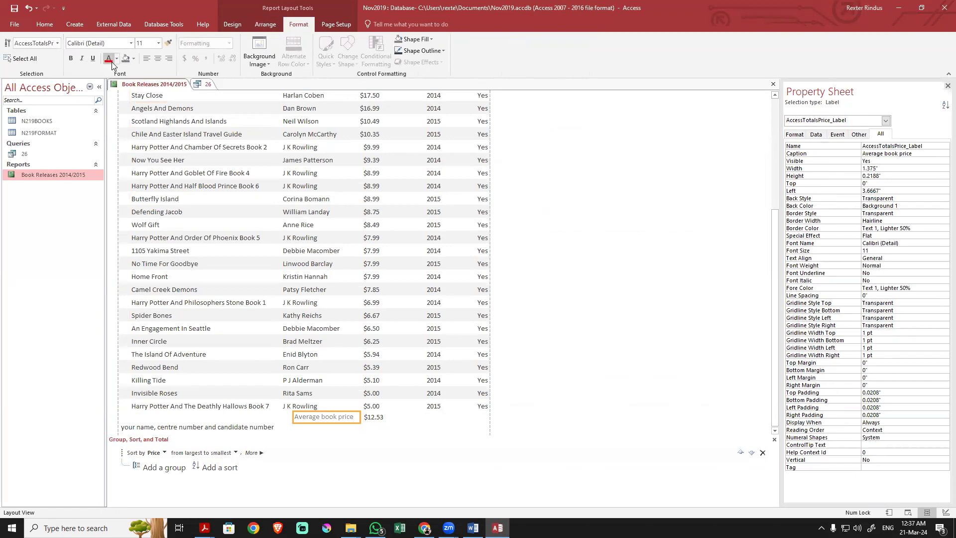
click(115, 60)
click(112, 71)
click(300, 277)
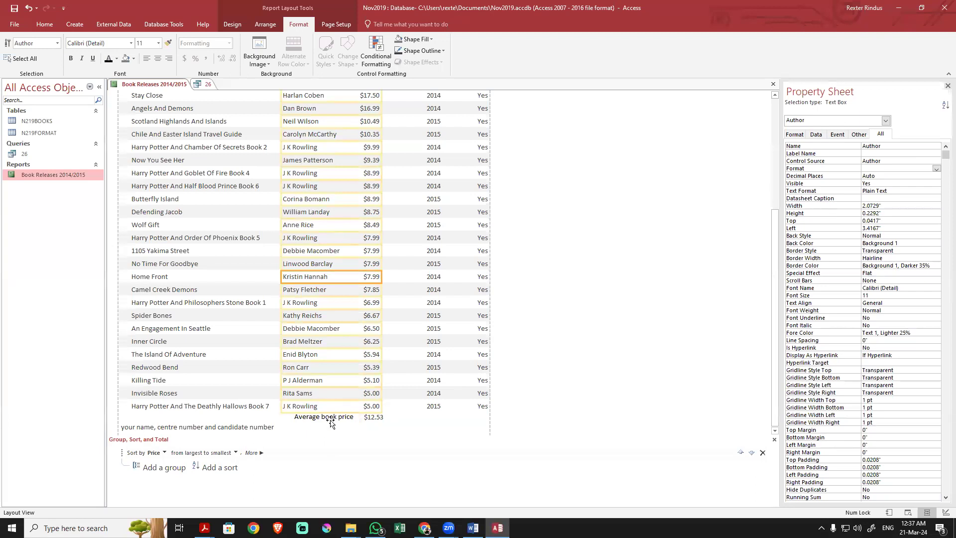
Close the "Book Releases 2014/2015" report and save its design changes
right_click(159, 85)
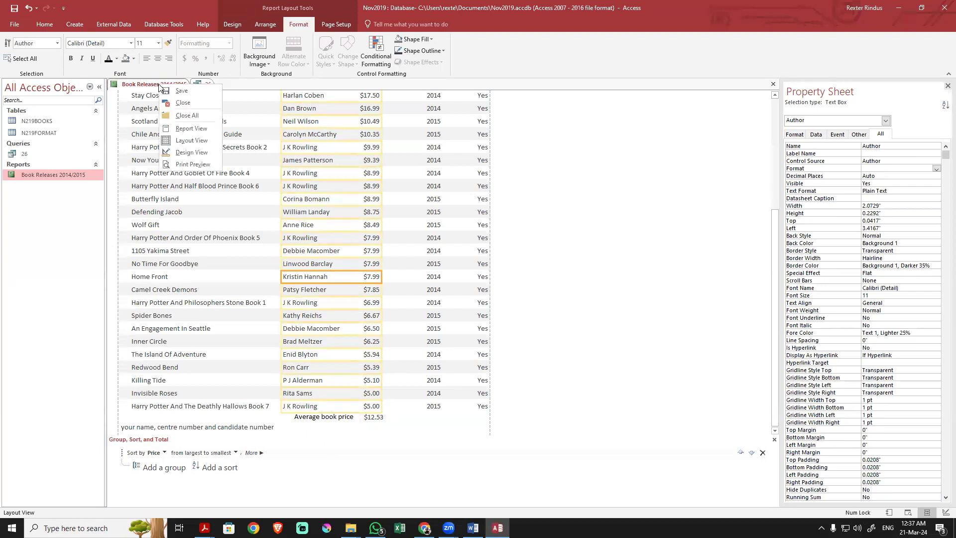
click(182, 104)
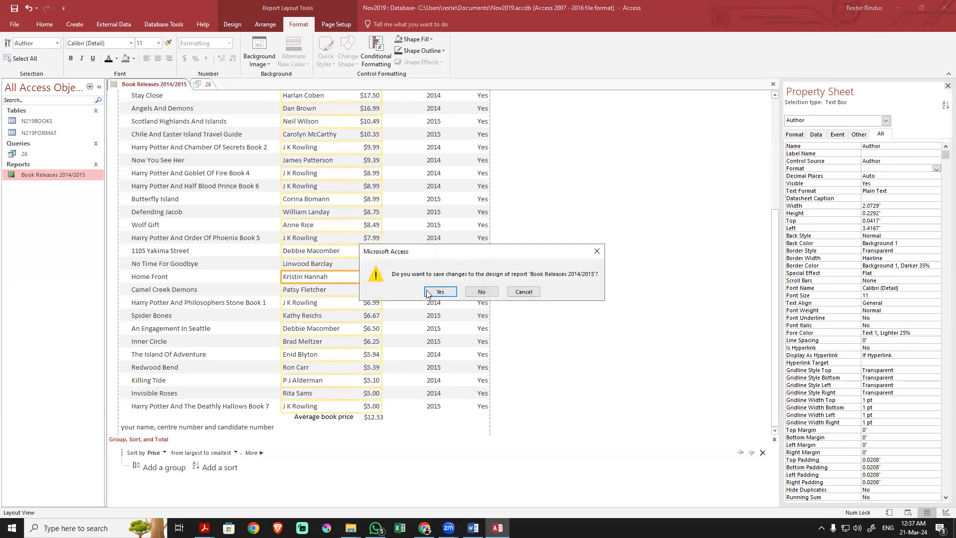
click(426, 289)
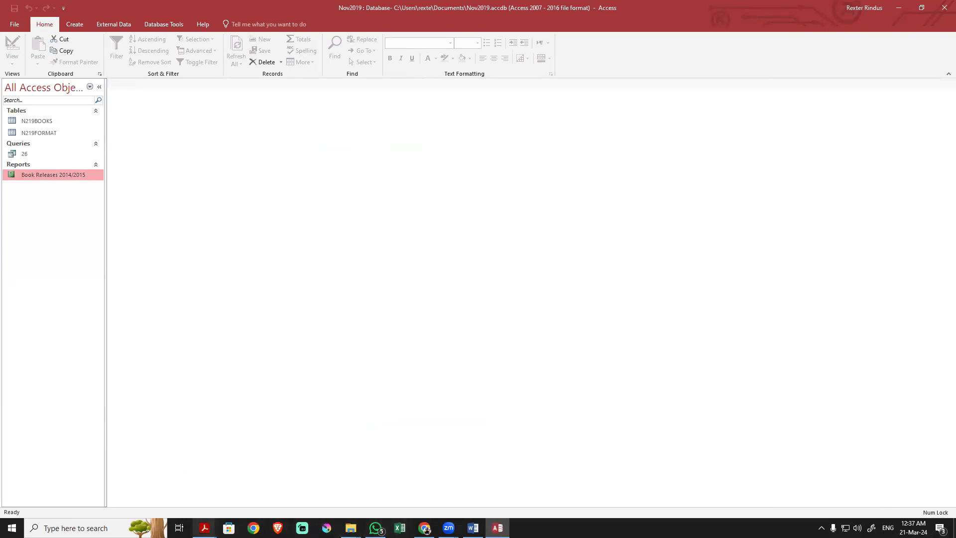
Switch to the exam paper PDF in Acrobat and read the report requirements of question 27
click(204, 528)
click(183, 478)
scroll(375, 398, down, 10)
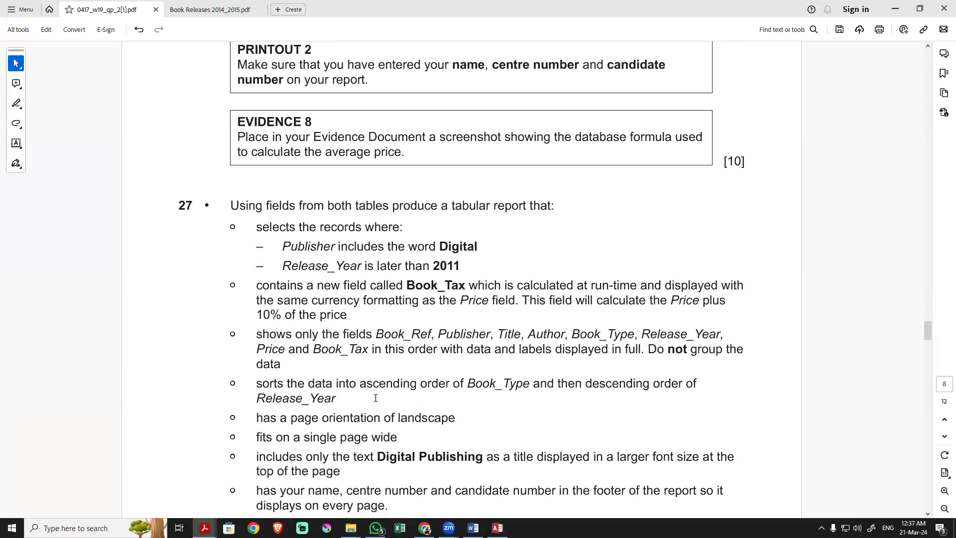
scroll(375, 398, down, 3)
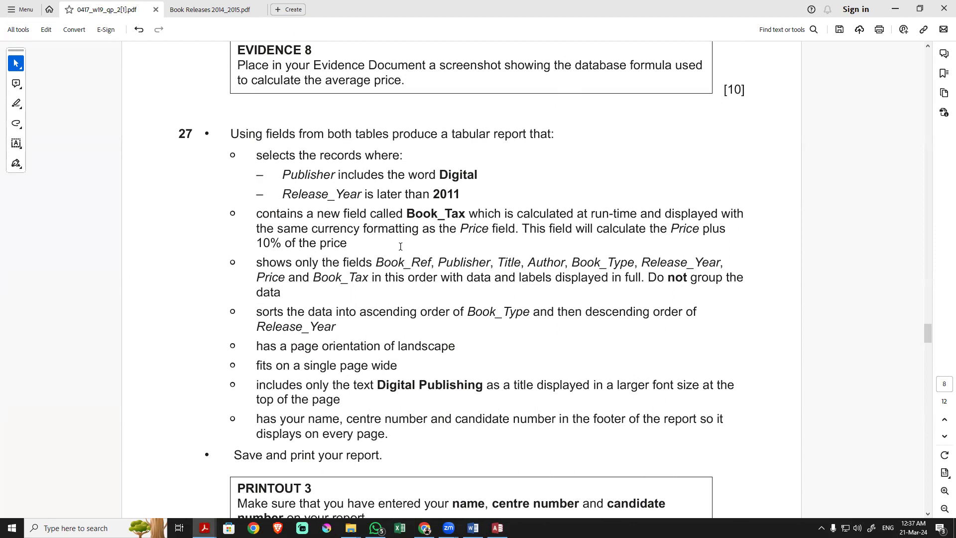
click(498, 528)
mouse_move(351, 528)
mouse_move(424, 528)
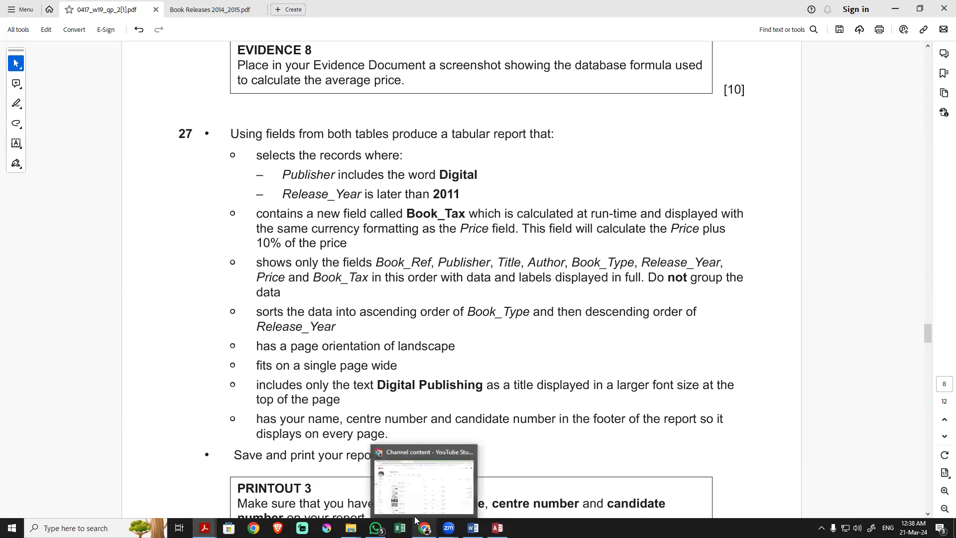
Switch to Access, create a query in Design View with tables N219BOOKS and N219FORMAT, and enlarge both field lists
click(497, 528)
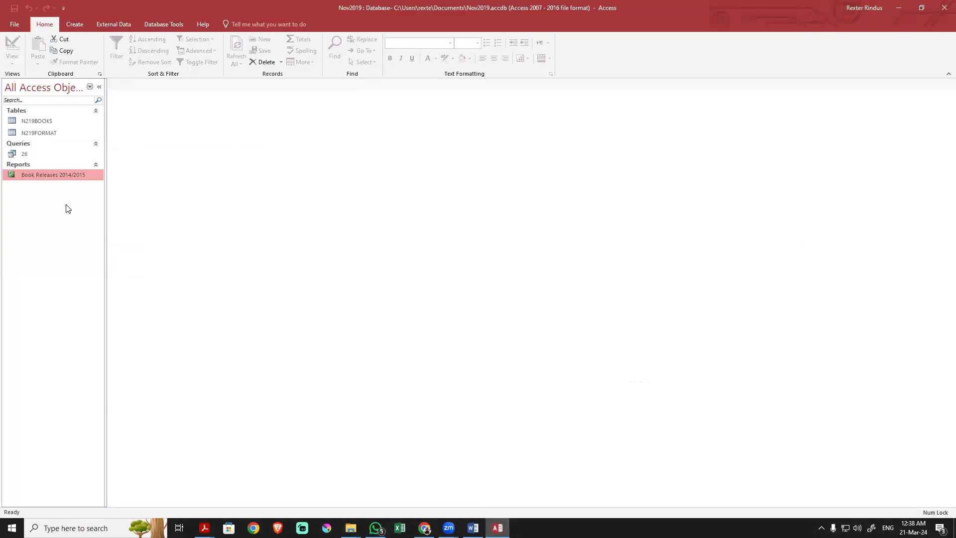
click(74, 26)
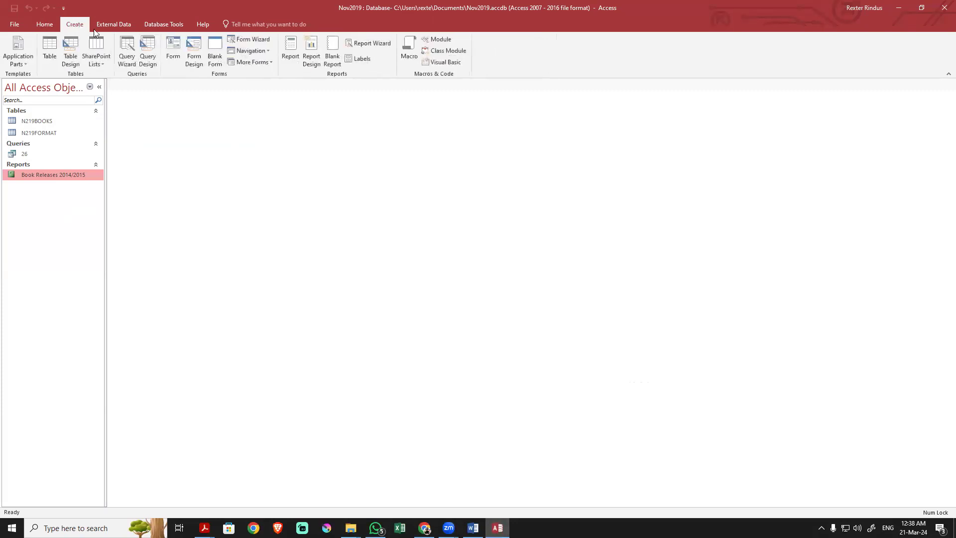
click(148, 50)
click(415, 303)
shift+click(415, 299)
click(497, 505)
click(538, 504)
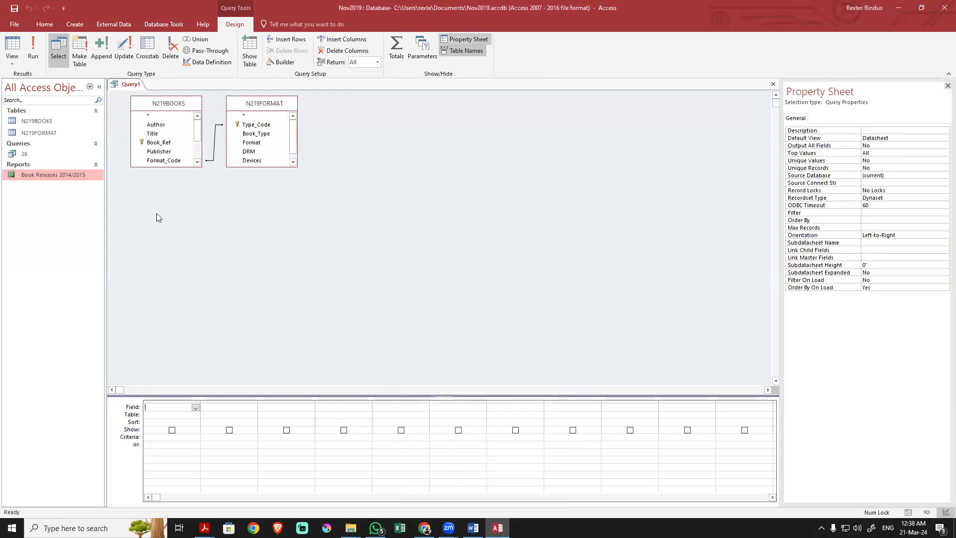
drag(160, 166, 160, 206)
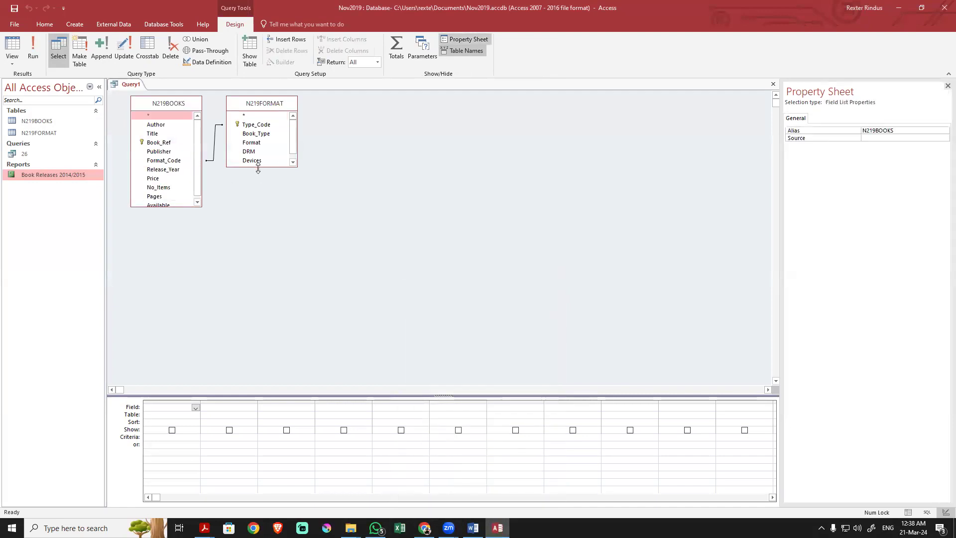
drag(258, 167, 258, 224)
drag(178, 206, 189, 242)
Check the first condition of question 27, add the Publisher field to the query, and fit its datasheet column to the names
key(alt+Tab)
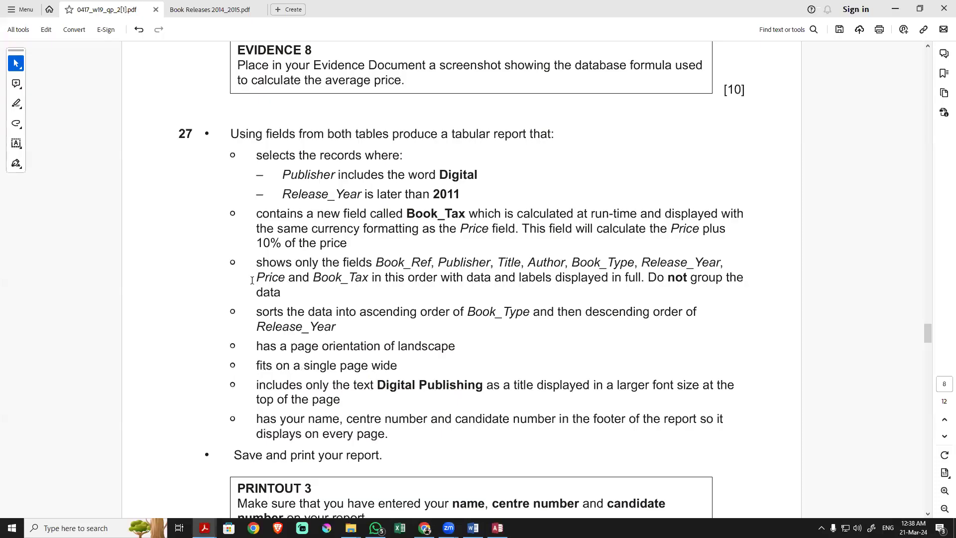
drag(282, 175, 329, 178)
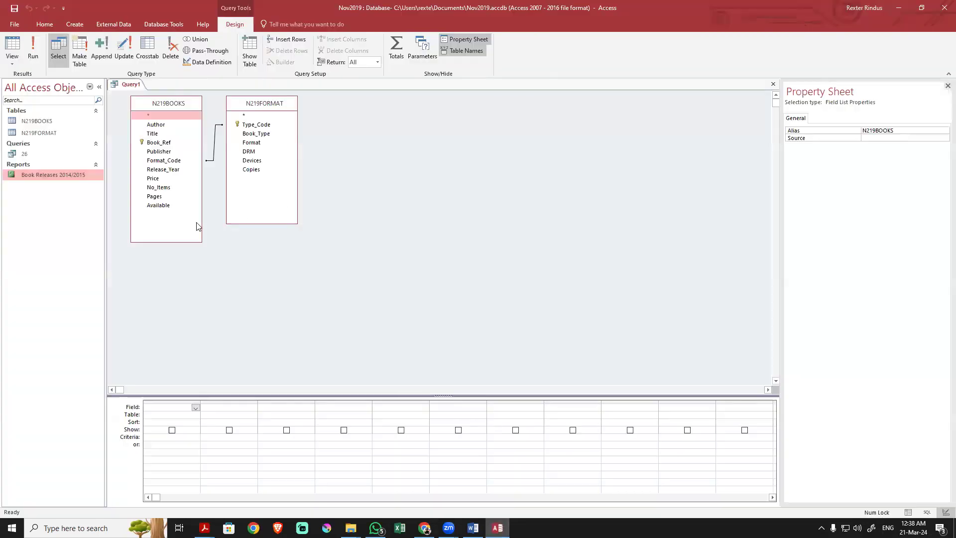
key(alt+Tab)
double_click(166, 152)
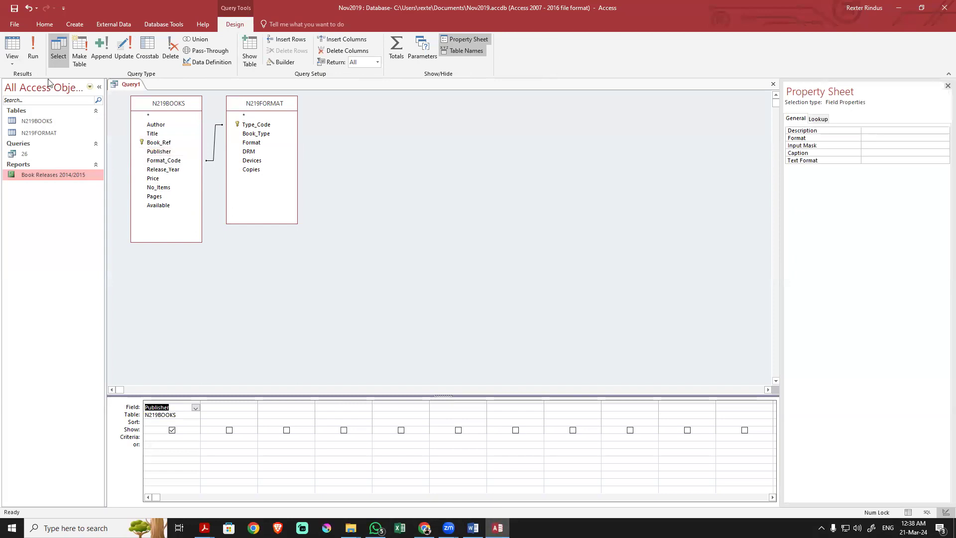
click(12, 50)
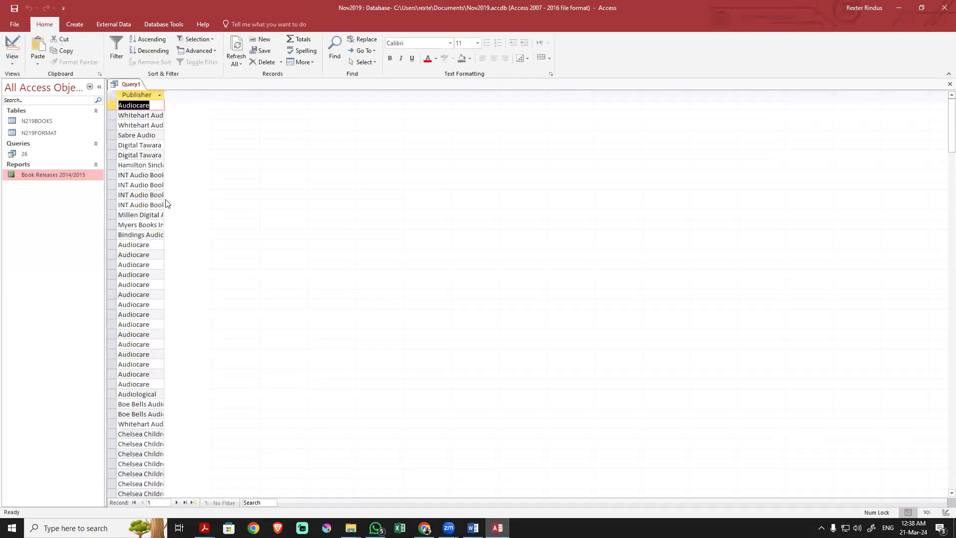
double_click(164, 95)
Copy the word "Digital" from the Publisher condition of question 27 in the exam paper
key(alt+Tab)
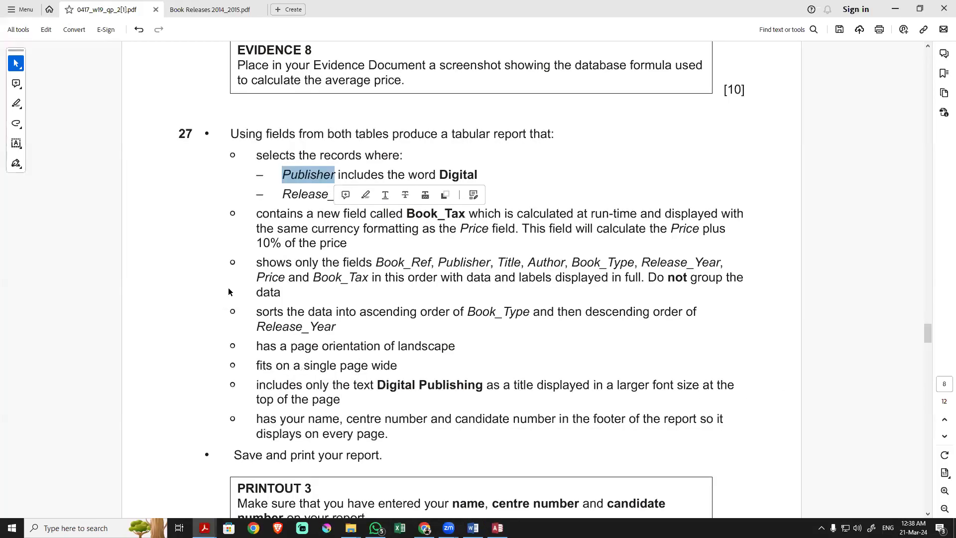
drag(348, 174, 371, 174)
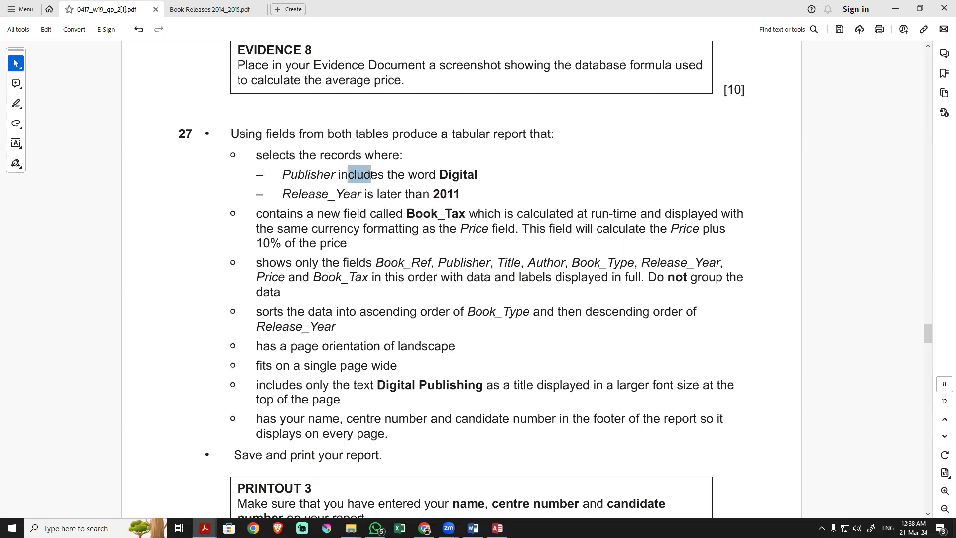
click(404, 175)
mouse_move(438, 174)
mouse_down()
mouse_move(478, 175)
mouse_move(440, 175)
mouse_up()
key(ctrl+c)
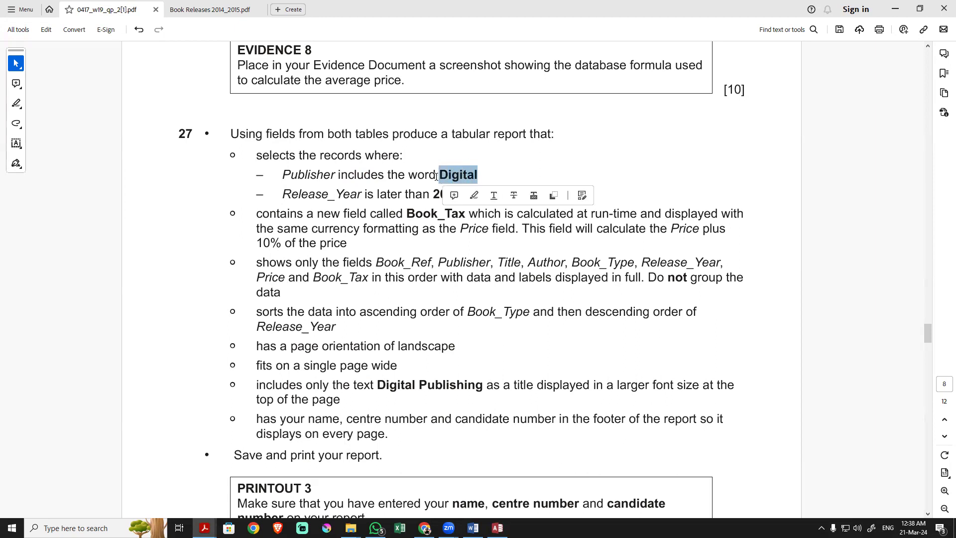
key(alt+Tab)
Try "Digital" alone as the Publisher criterion, check the datasheet, and clear the criterion again
click(12, 50)
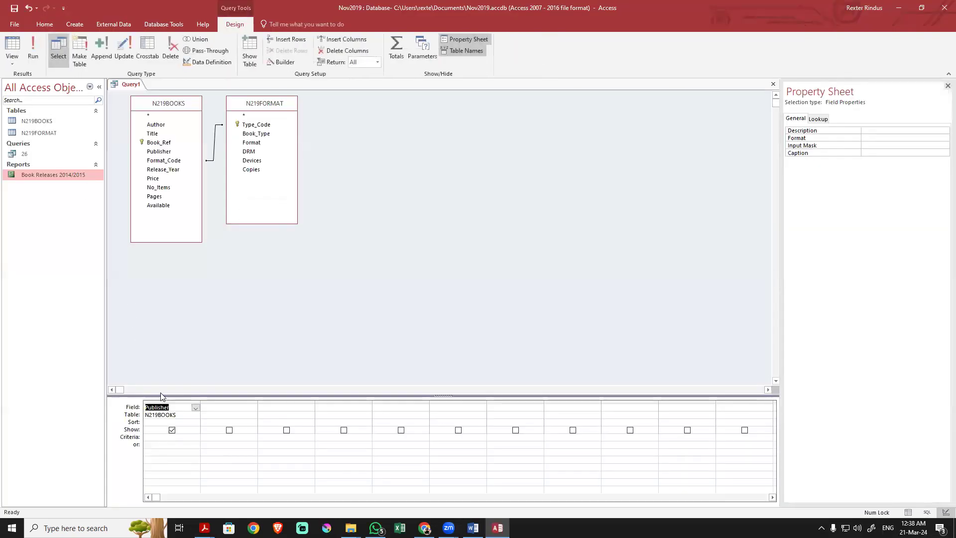
click(153, 436)
key(ctrl+v)
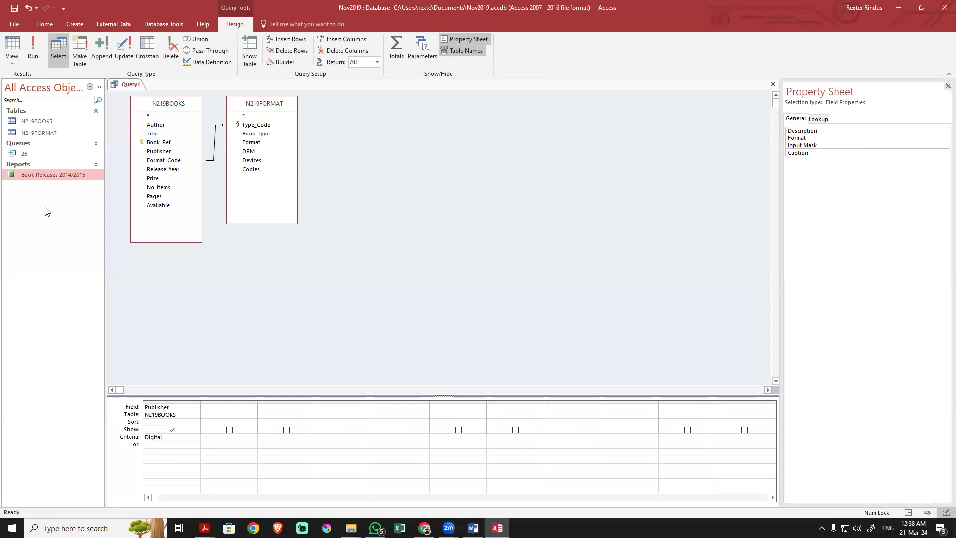
click(12, 48)
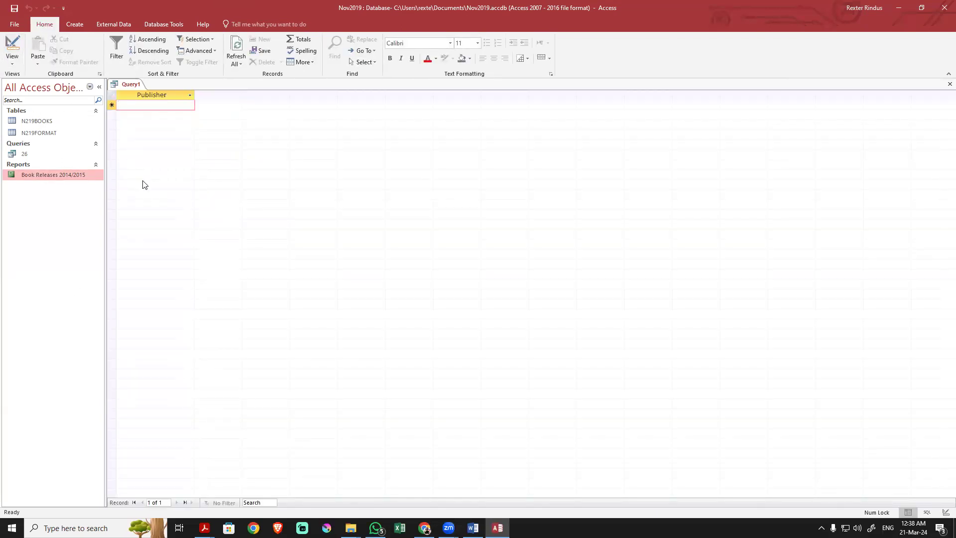
click(12, 50)
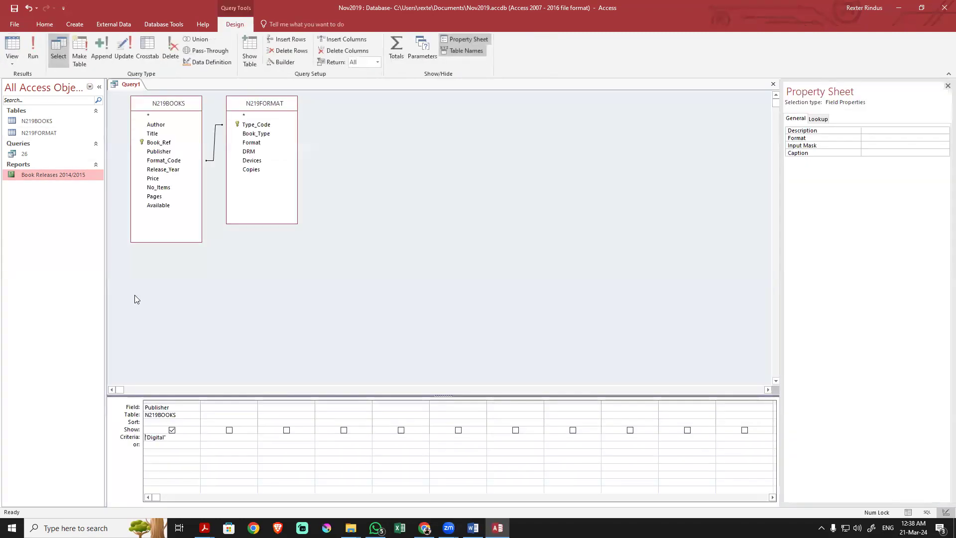
drag(183, 437, 145, 437)
key(Delete)
In the query datasheet, compare where "Digital" occurs in the publisher names and copy the word from "Millen Digital Audio"
click(15, 44)
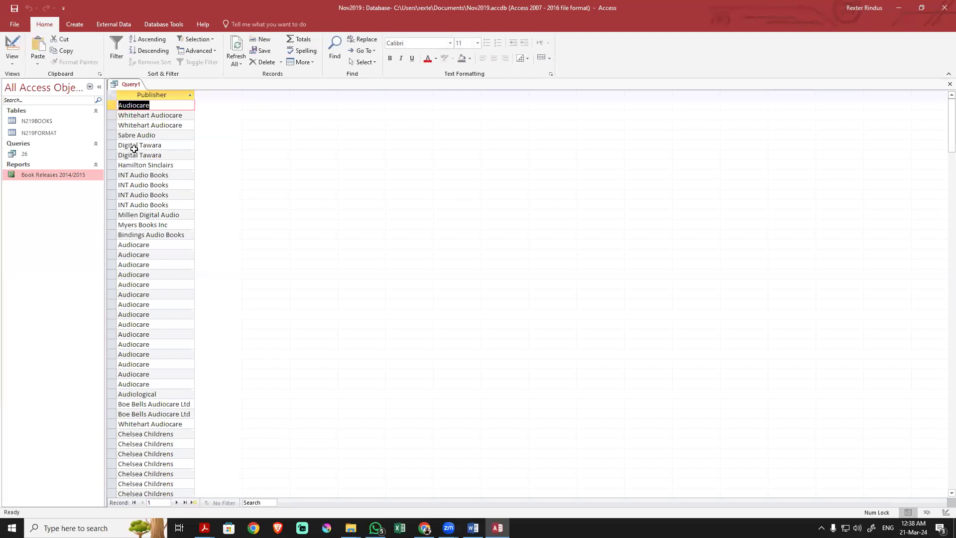
drag(139, 146, 118, 146)
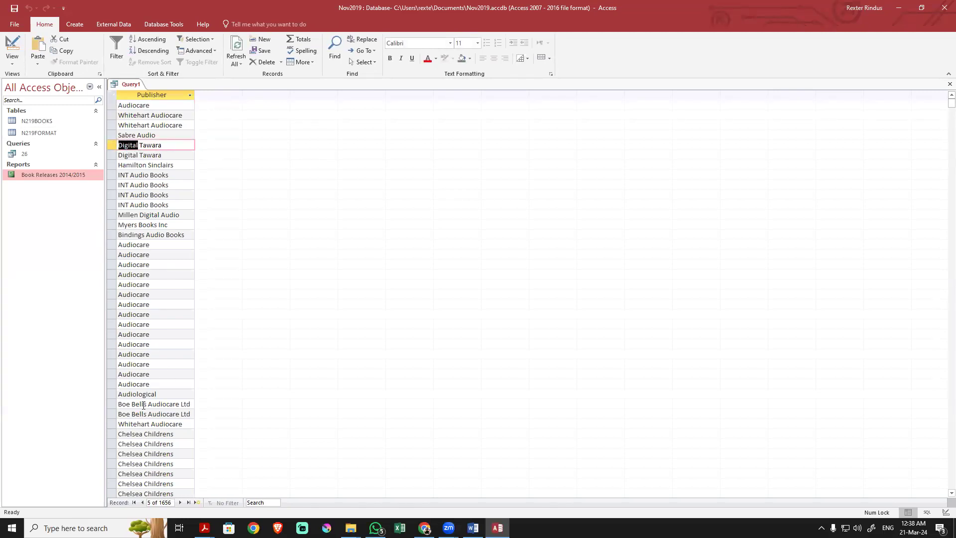
drag(139, 215, 159, 215)
key(ctrl+c)
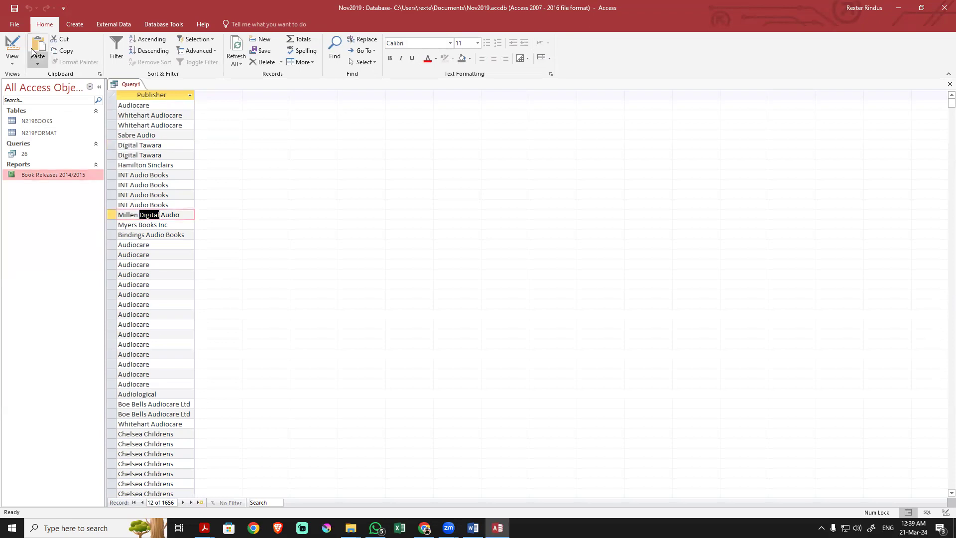
In Design View, set the Publisher criterion to the wildcard expression Like "*Digital*"
click(12, 50)
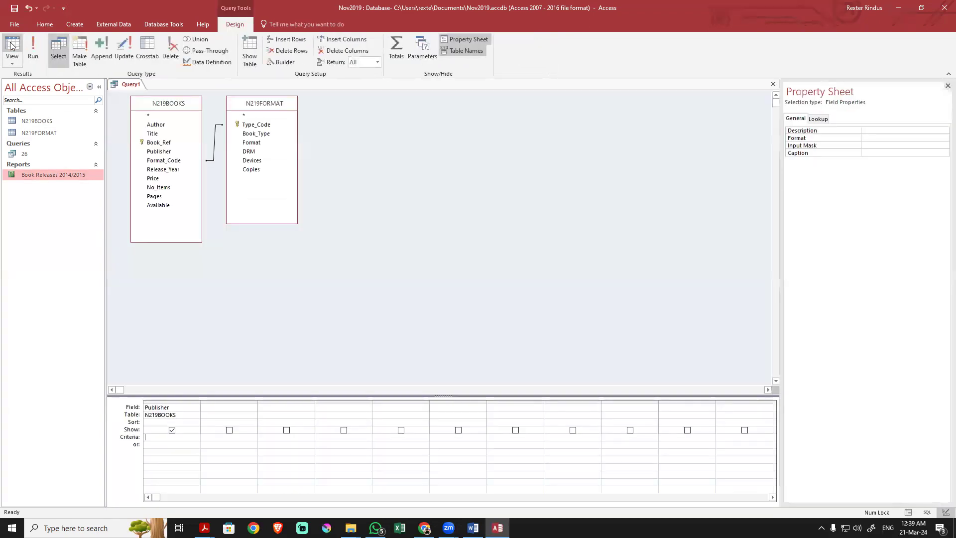
click(152, 439)
text(*)
key(ctrl+v)
mouse_move(164, 436)
mouse_down()
mouse_move(174, 437)
mouse_move(162, 439)
mouse_up()
click(177, 452)
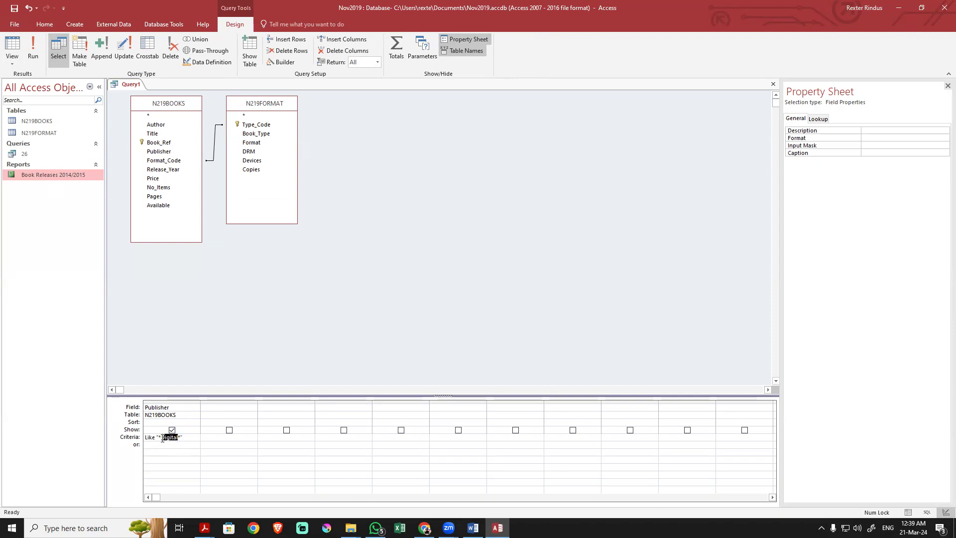
click(159, 450)
drag(158, 437, 181, 441)
Display the query's datasheet and check that the publisher names contain the word "Digital"
click(12, 46)
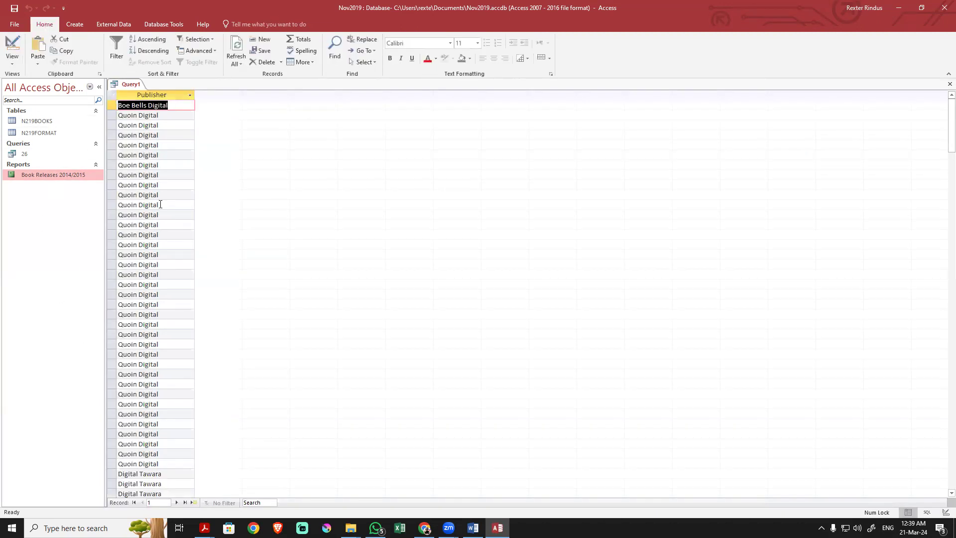
scroll(158, 389, down, 3)
scroll(158, 389, down, 10)
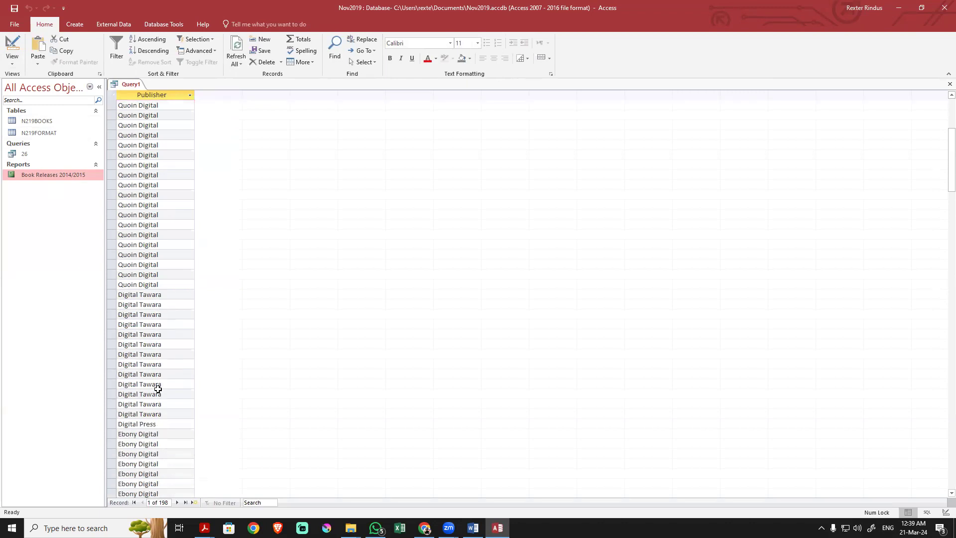
scroll(158, 388, down, 6)
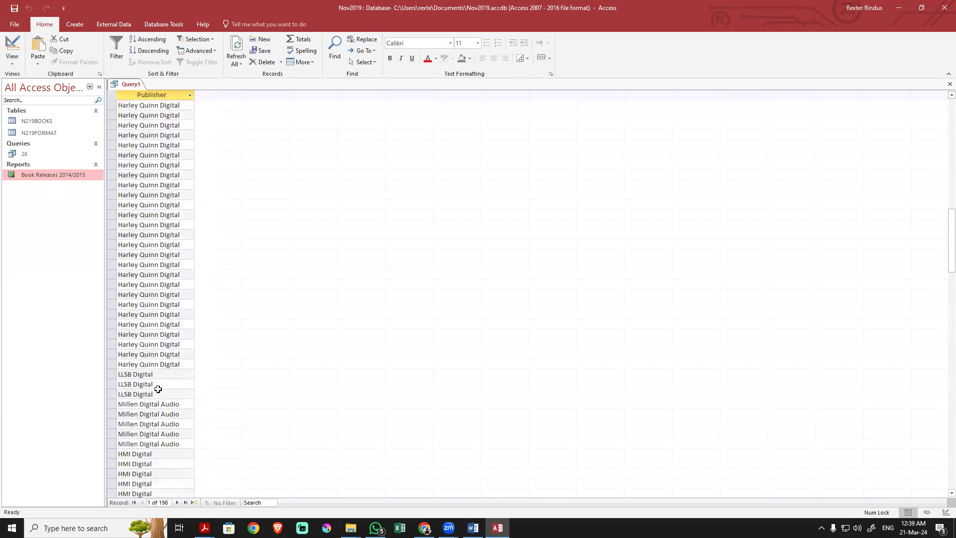
click(136, 264)
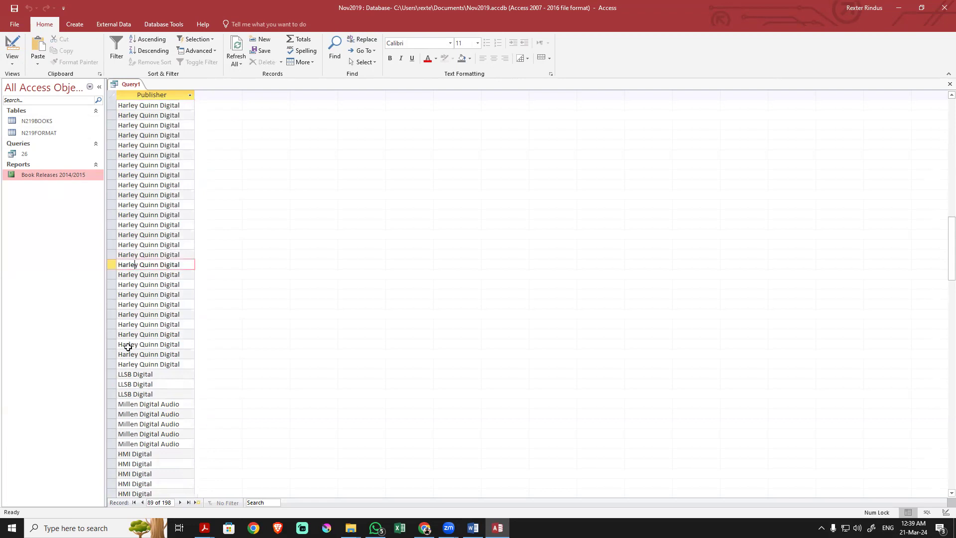
Return to Design View and compare the Publisher criterion with the condition in question 27
click(12, 48)
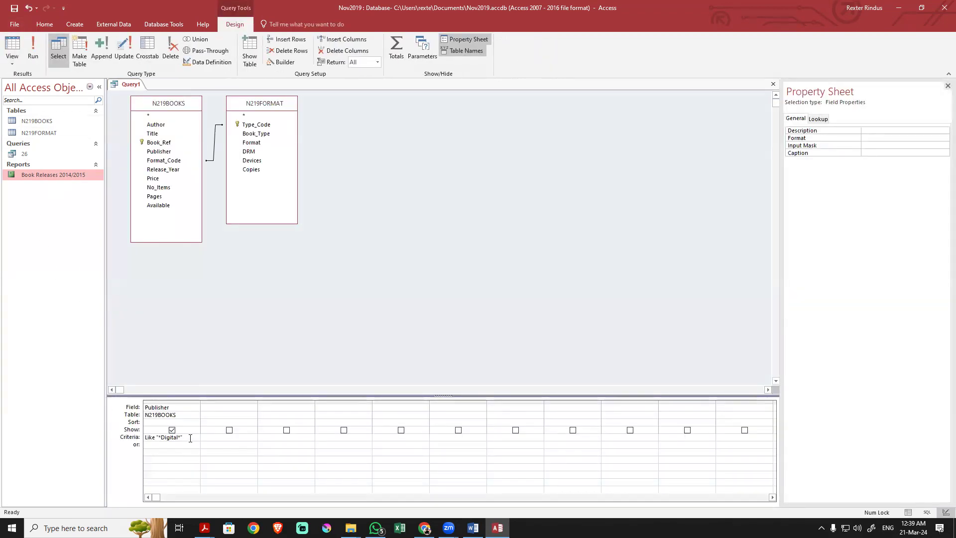
drag(190, 437, 130, 438)
key(alt+Tab)
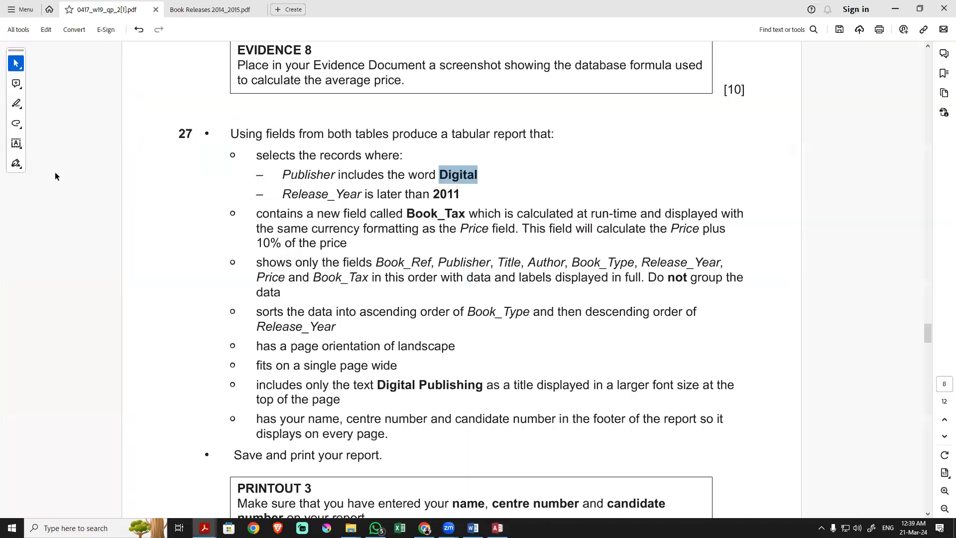
key(alt+Tab)
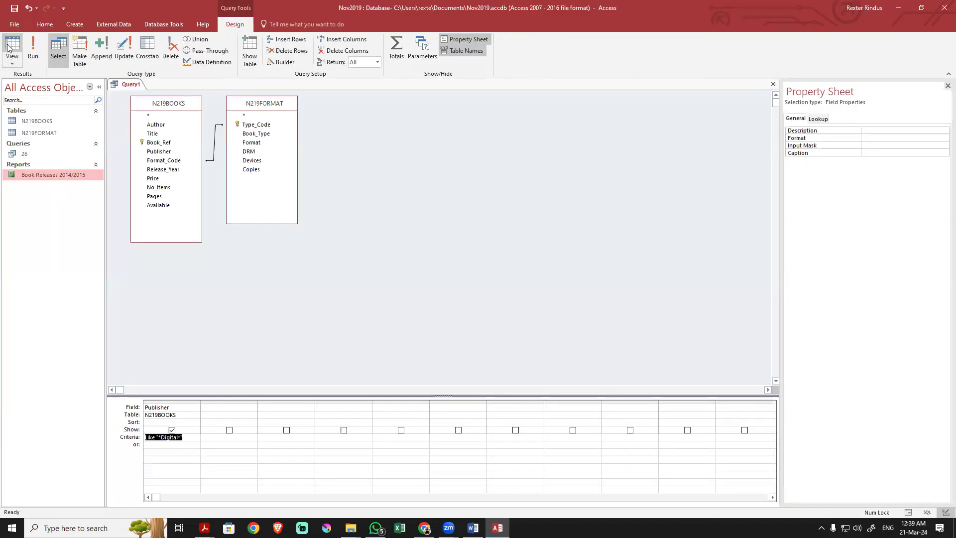
Display the query's datasheet and look through the publisher names selected by the Like "*Digital*" criterion
click(8, 47)
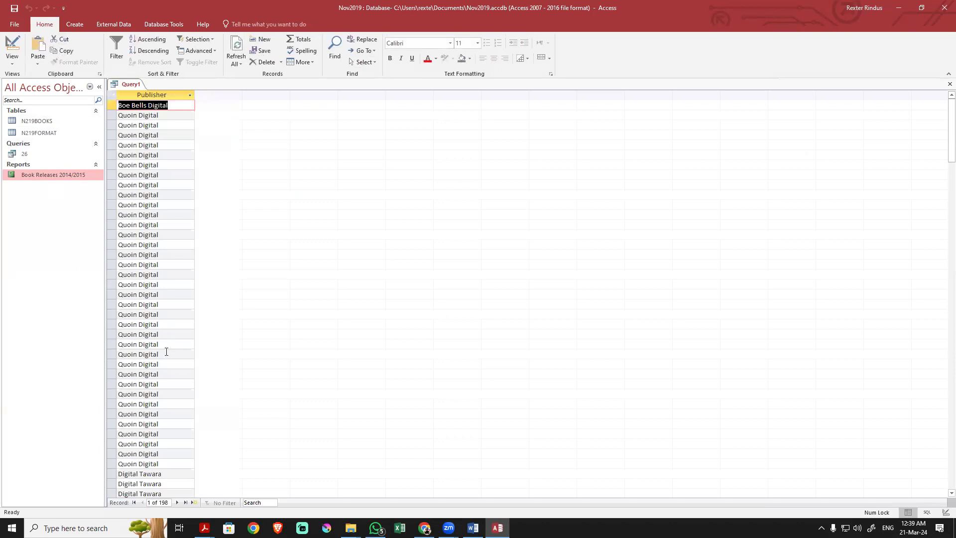
scroll(167, 351, down, 5)
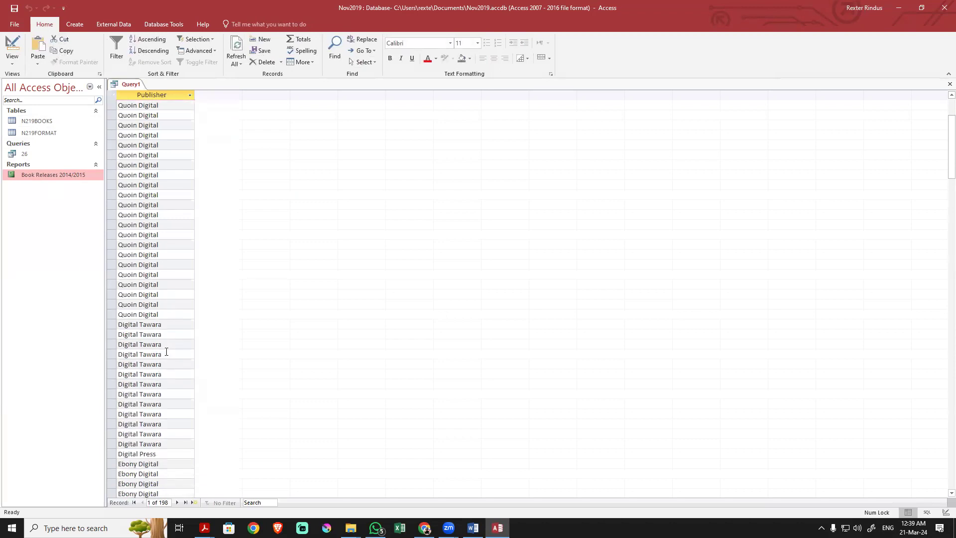
scroll(167, 351, up, 3)
scroll(166, 352, up, 2)
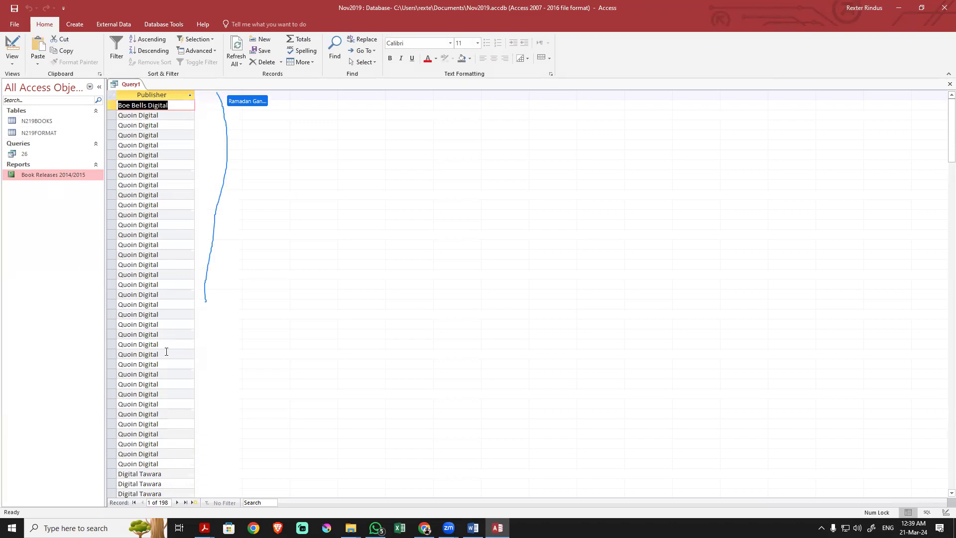
Switch the query repeatedly between Design View and Datasheet View to compare the criterion with its records, finishing in Design View
click(12, 46)
click(13, 46)
click(13, 46)
click(13, 45)
click(13, 46)
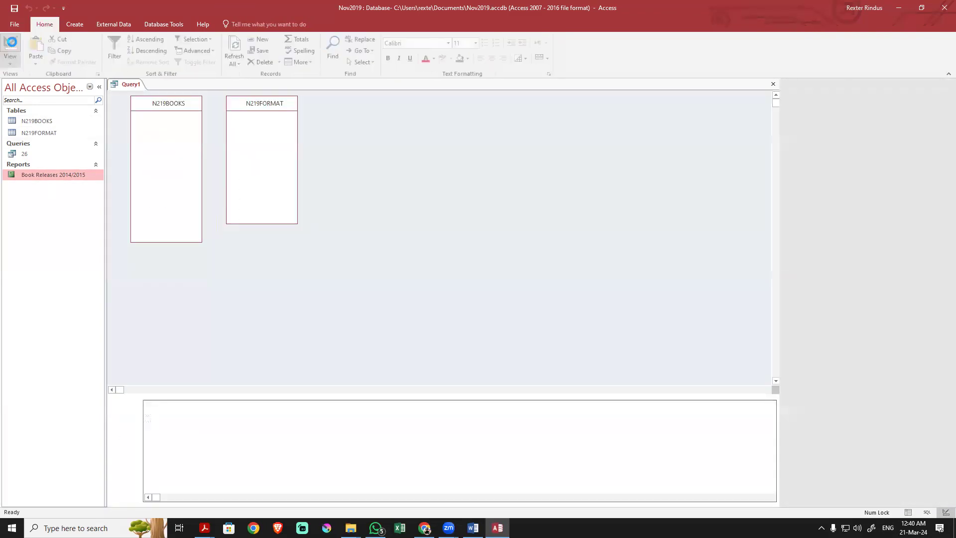
click(13, 44)
click(13, 44)
click(13, 44)
click(13, 45)
click(13, 44)
click(13, 45)
click(14, 45)
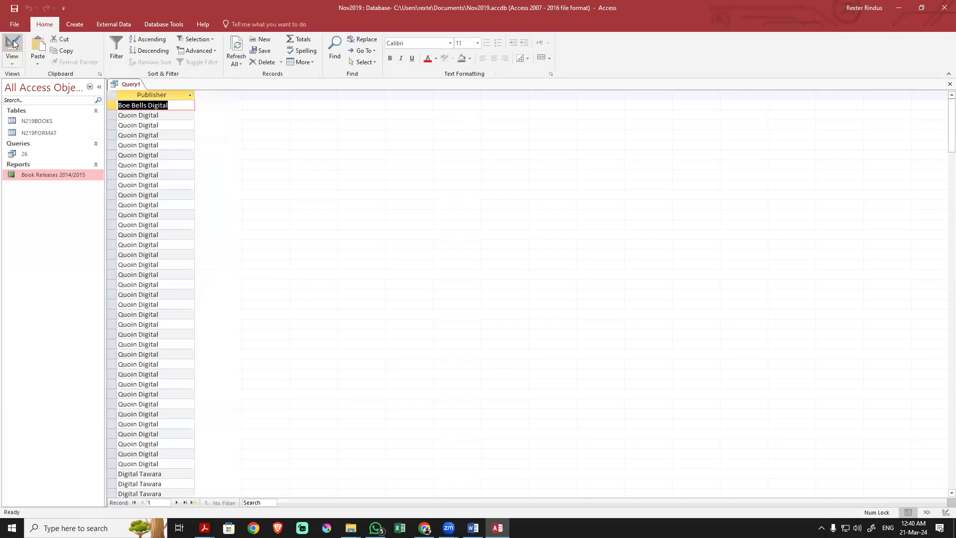
click(945, 512)
click(945, 513)
click(908, 513)
click(945, 513)
click(906, 518)
click(907, 518)
click(907, 519)
click(908, 520)
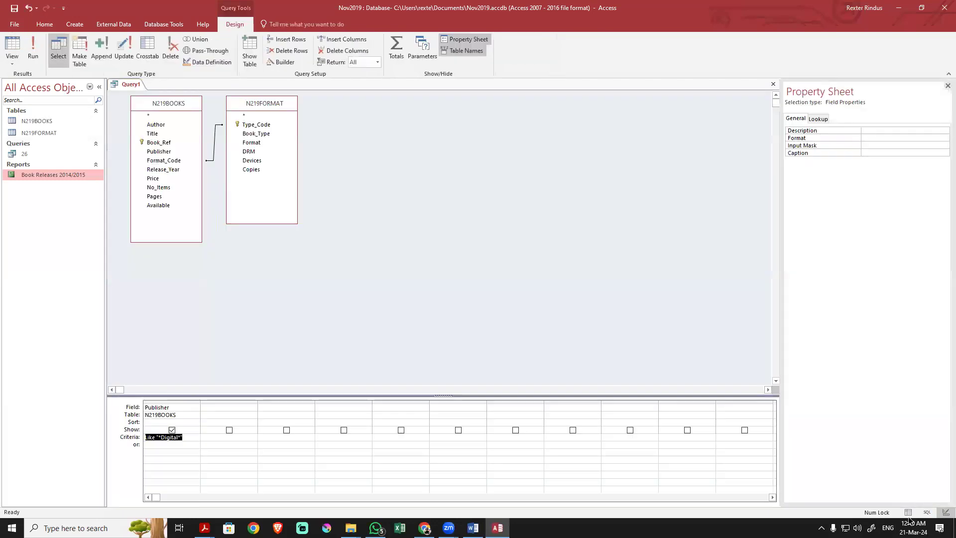
key(alt+Tab)
key(alt+Tab)
click(7, 50)
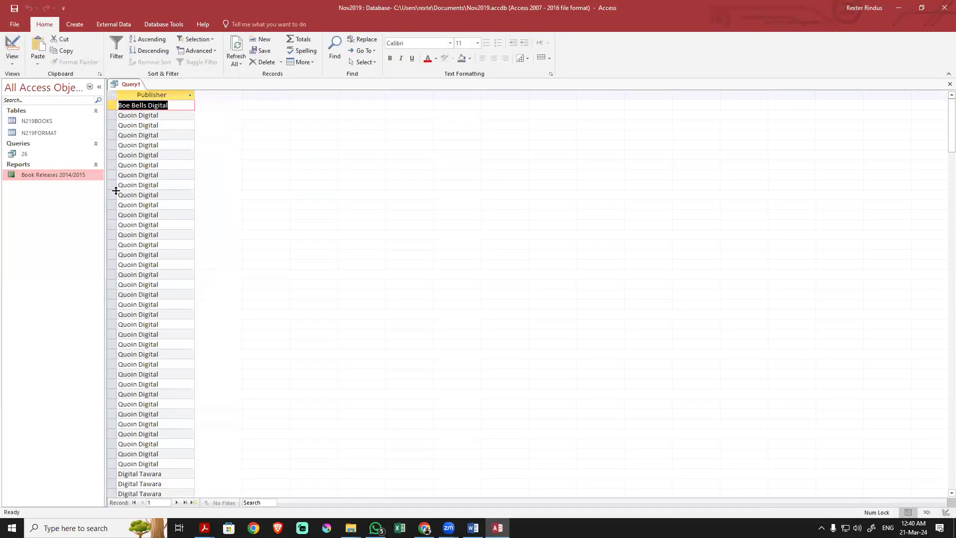
click(12, 45)
Check the second condition of question 27, add Release_Year from N219BOOKS to the query grid and set its criterion to >2011
key(alt+Tab)
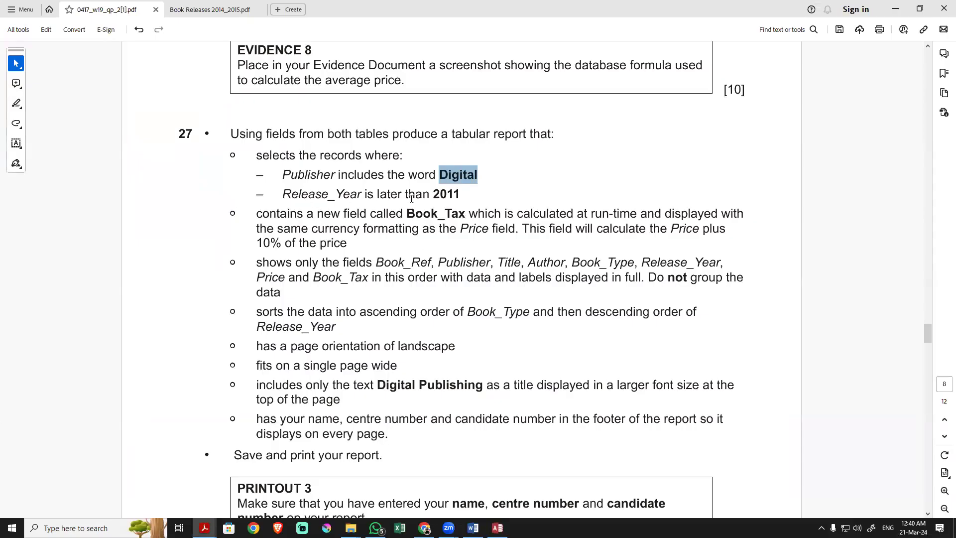
key(alt+Tab)
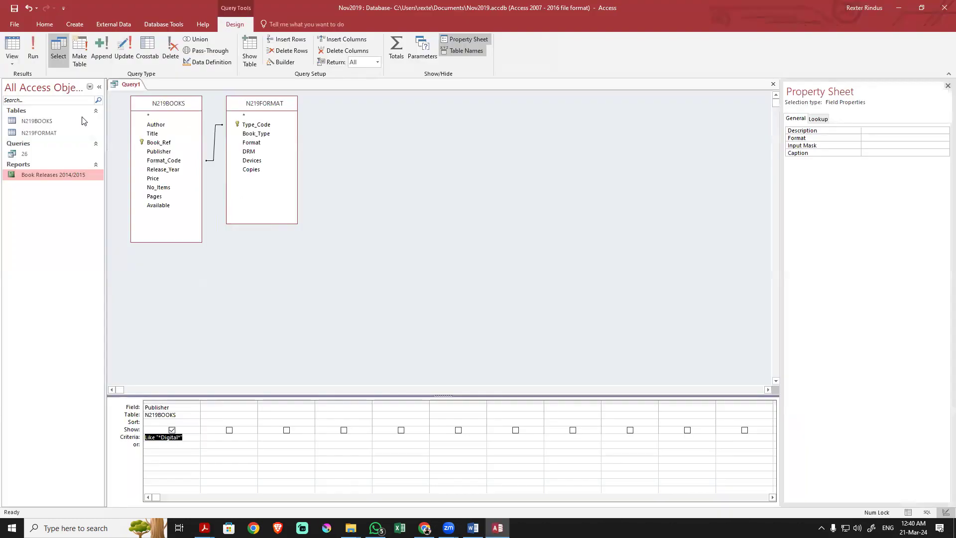
double_click(163, 169)
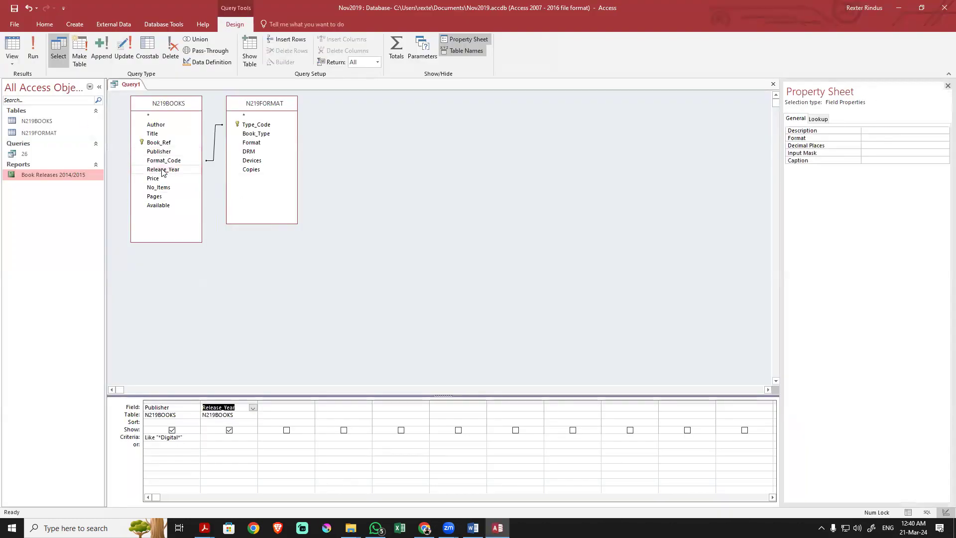
click(216, 438)
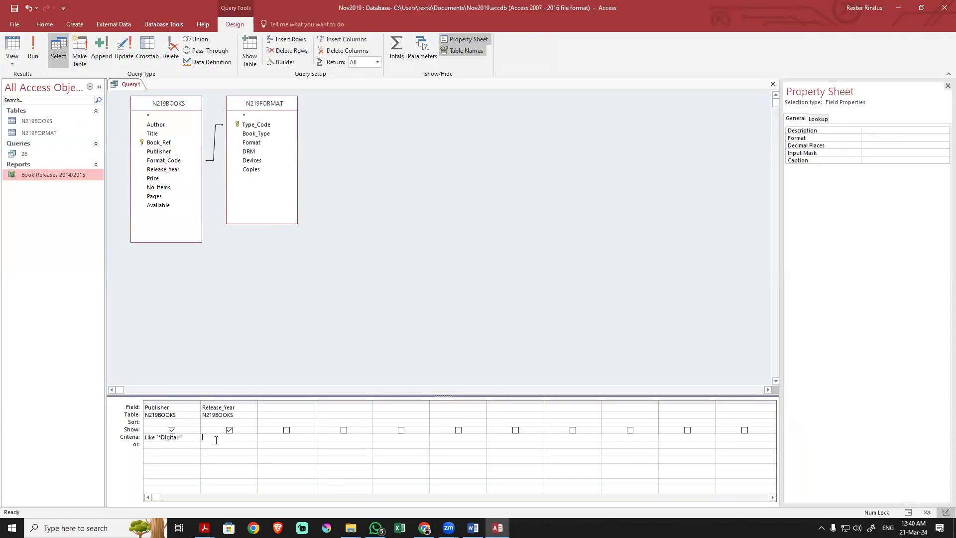
key(alt+Tab)
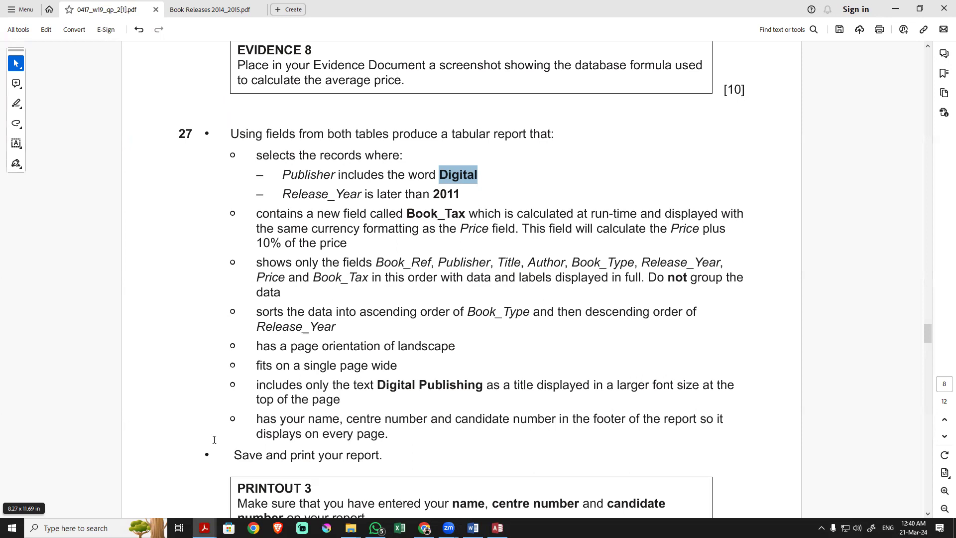
key(alt+Tab)
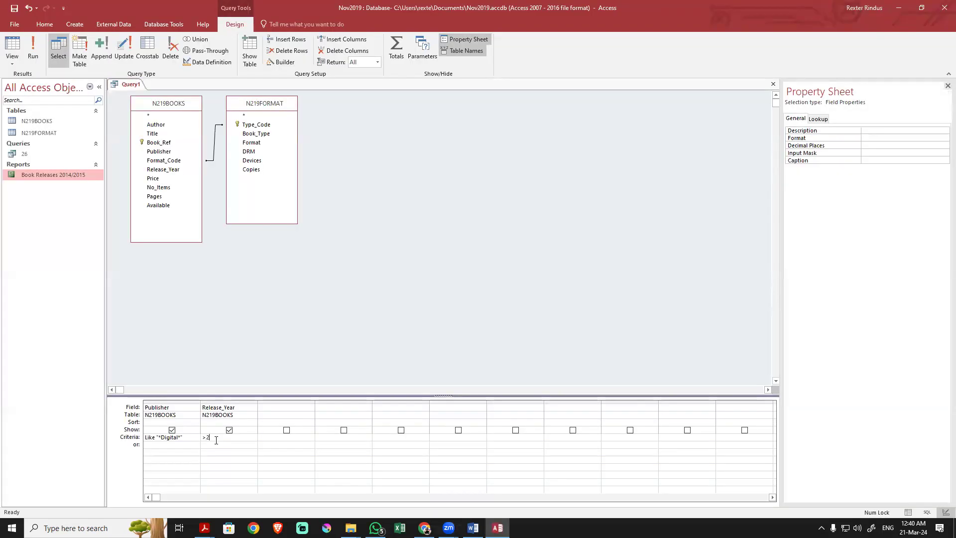
Display the query's datasheet and compare the Publisher and Release_Year values with the two selection conditions in question 27
click(12, 48)
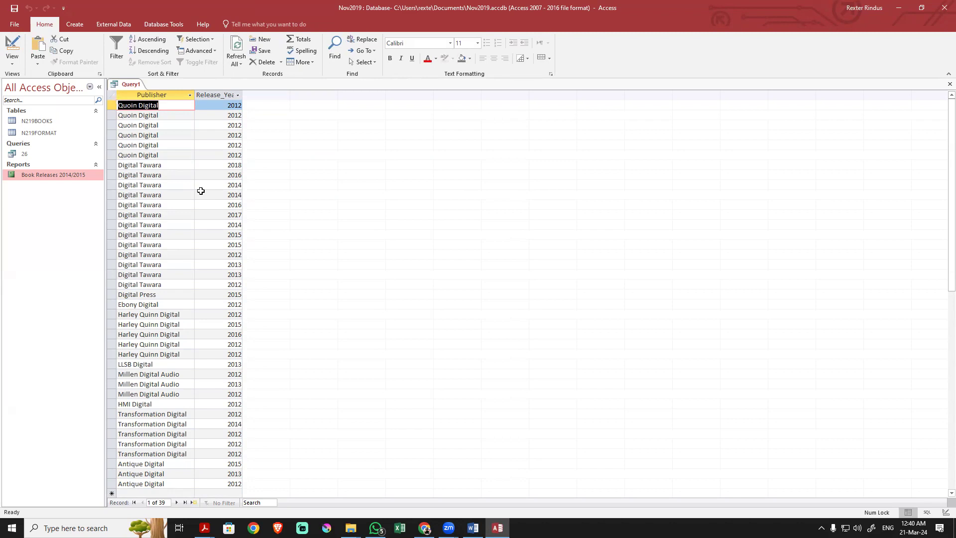
key(alt+Tab)
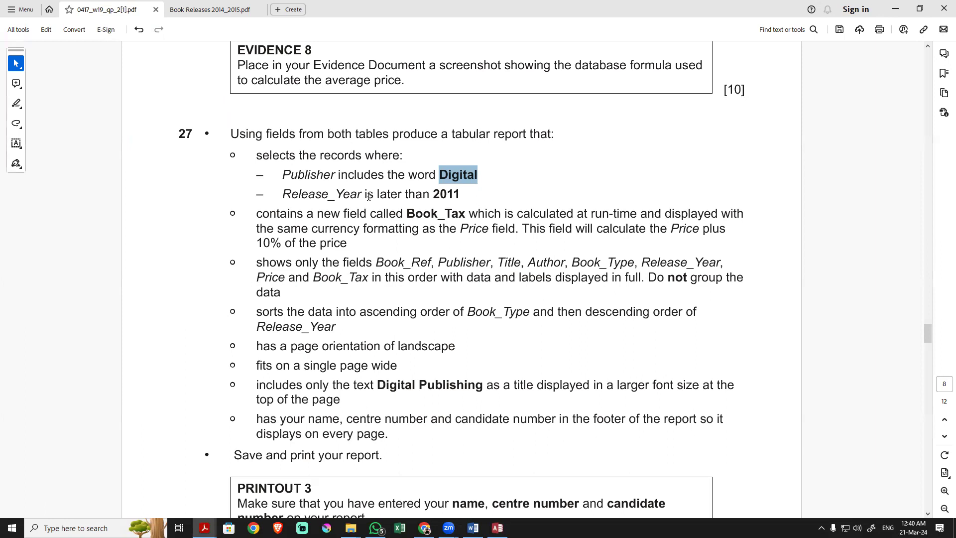
key(alt+Tab)
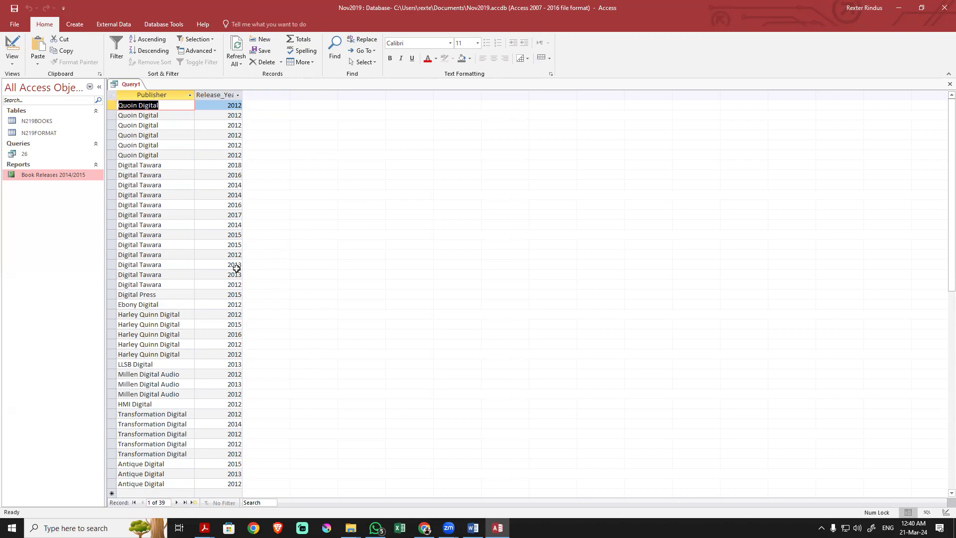
key(alt+Tab)
drag(282, 194, 429, 195)
drag(309, 174, 454, 190)
key(alt+Tab)
key(alt+Tab)
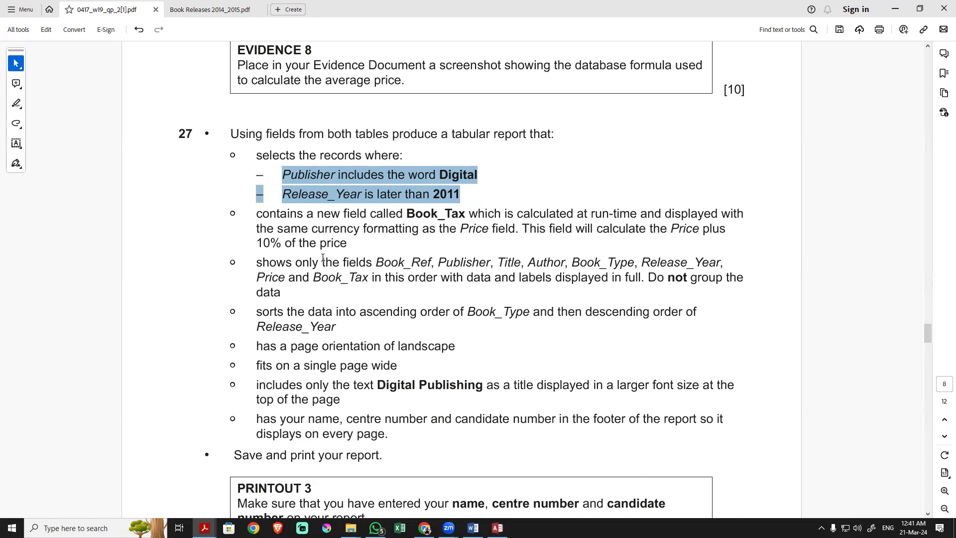
Read the question 27 requirement for the run-time field Book_Tax and compare it with the query's Publisher and Release_Year columns
drag(255, 213, 455, 214)
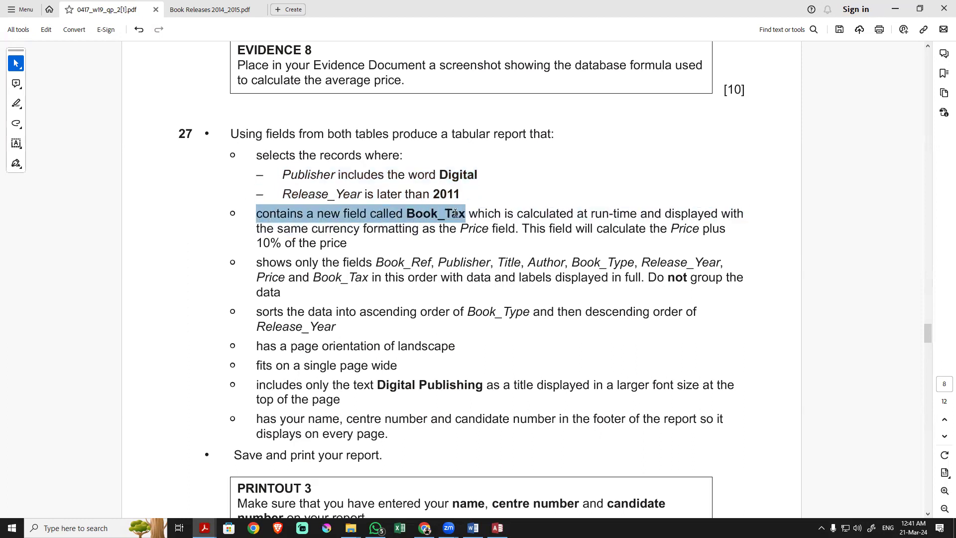
drag(530, 213, 646, 215)
key(alt+Tab)
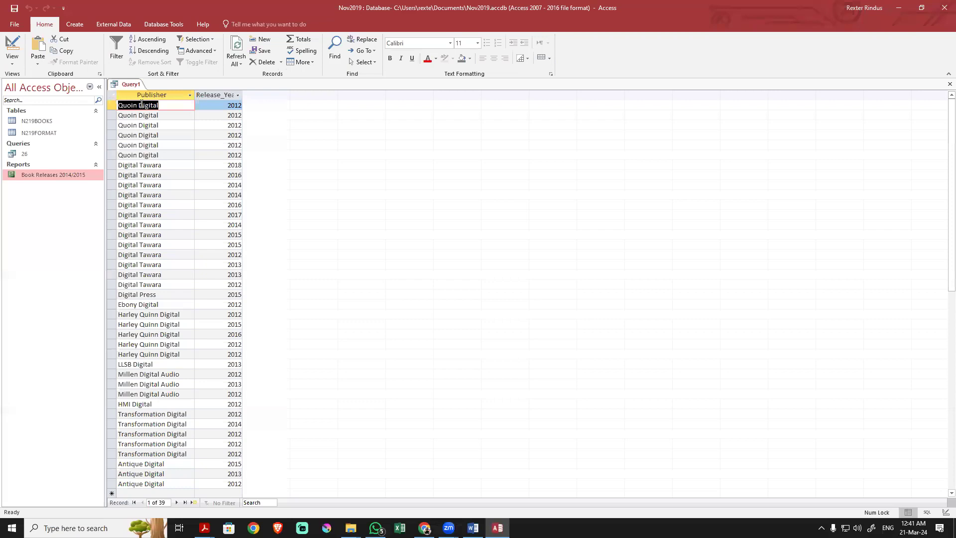
click(136, 94)
click(208, 93)
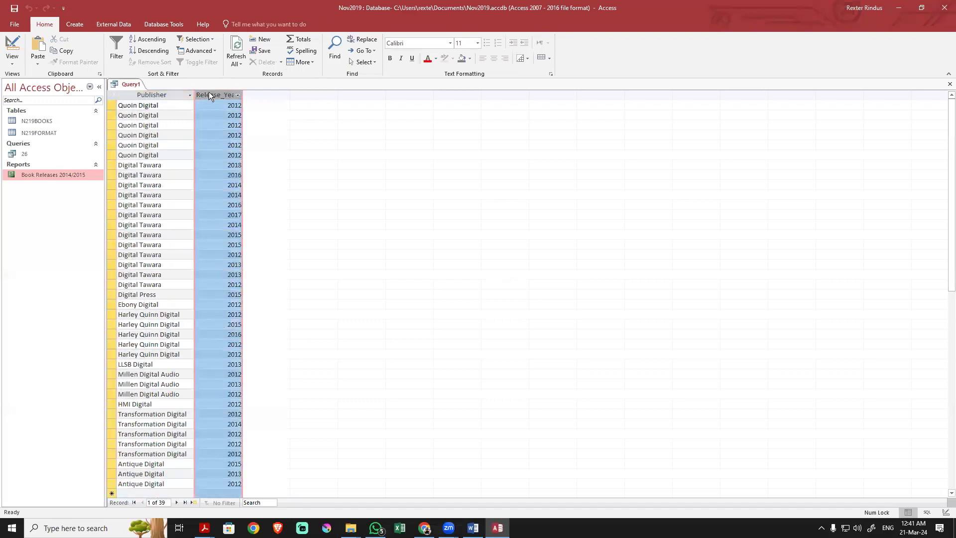
Examine in the question paper how the Book_Tax value is calculated from the Price field
key(alt+Tab)
key(alt+Tab)
key(alt+Tab)
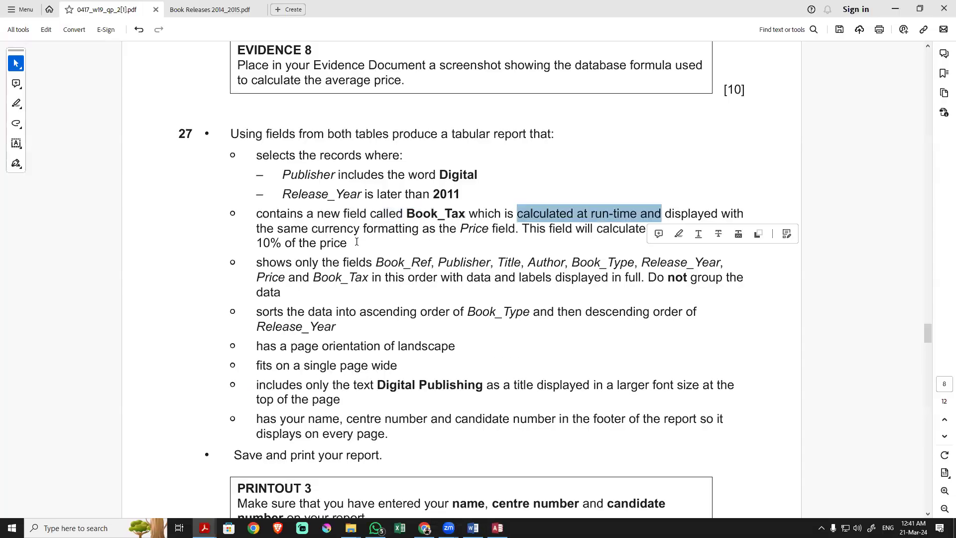
click(438, 262)
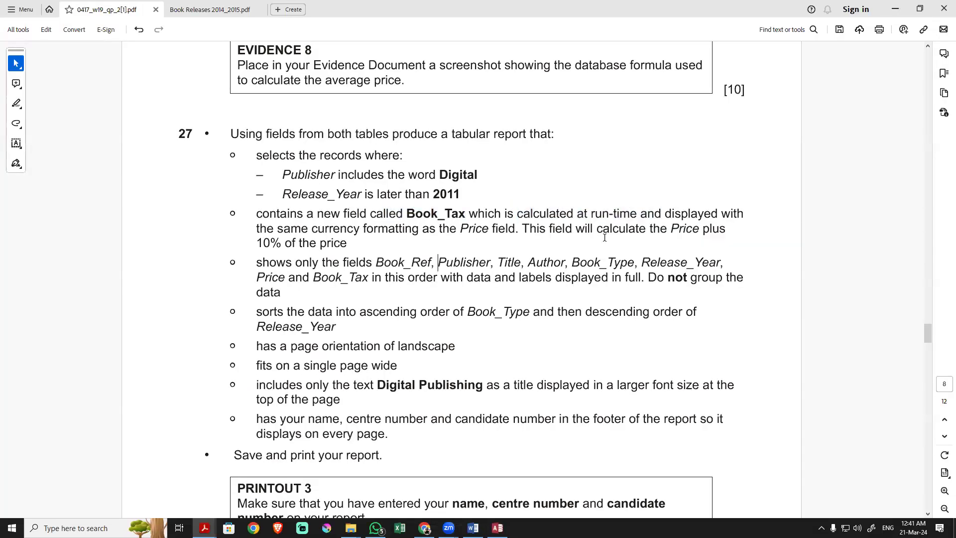
drag(522, 228, 726, 230)
drag(257, 243, 349, 245)
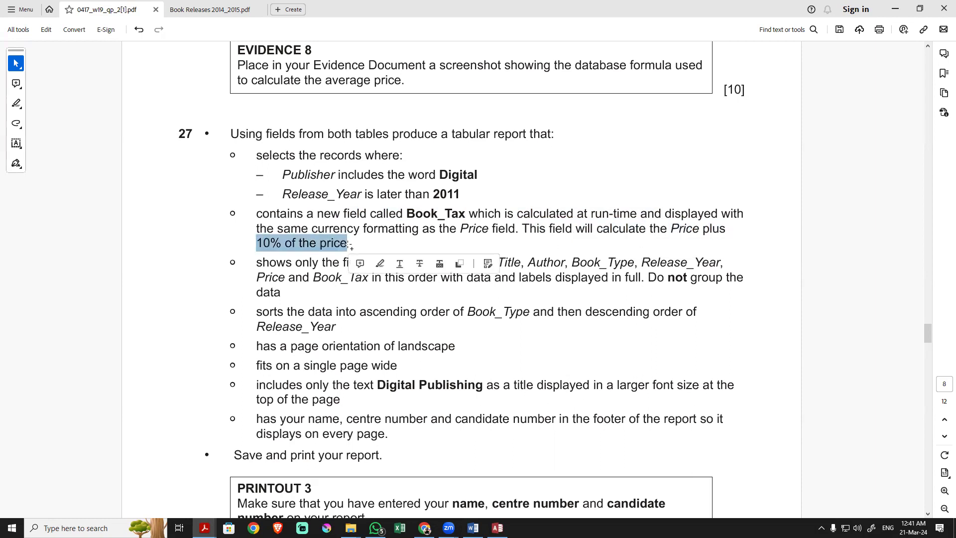
In Design View, add the Price field from N219BOOKS to the query grid and inspect the prices in the datasheet
key(alt+Tab)
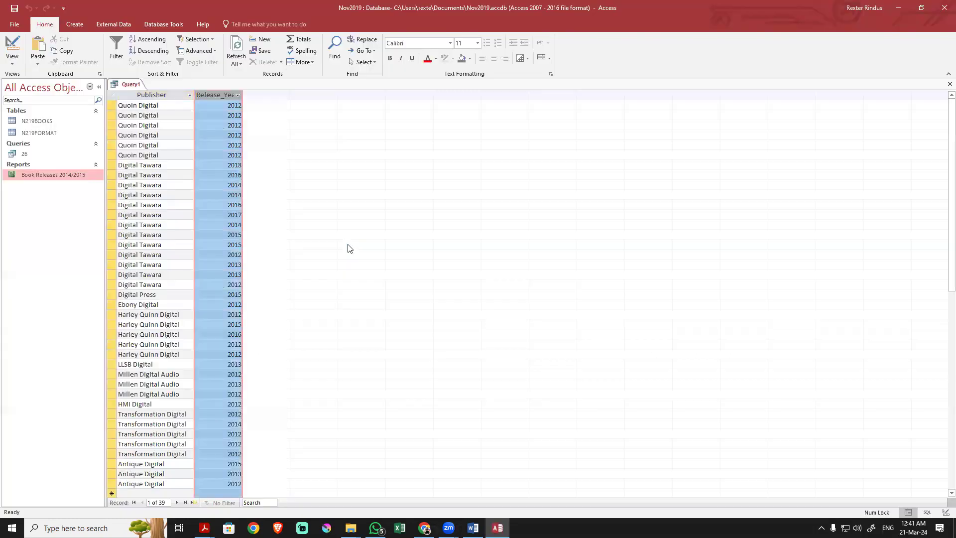
click(11, 45)
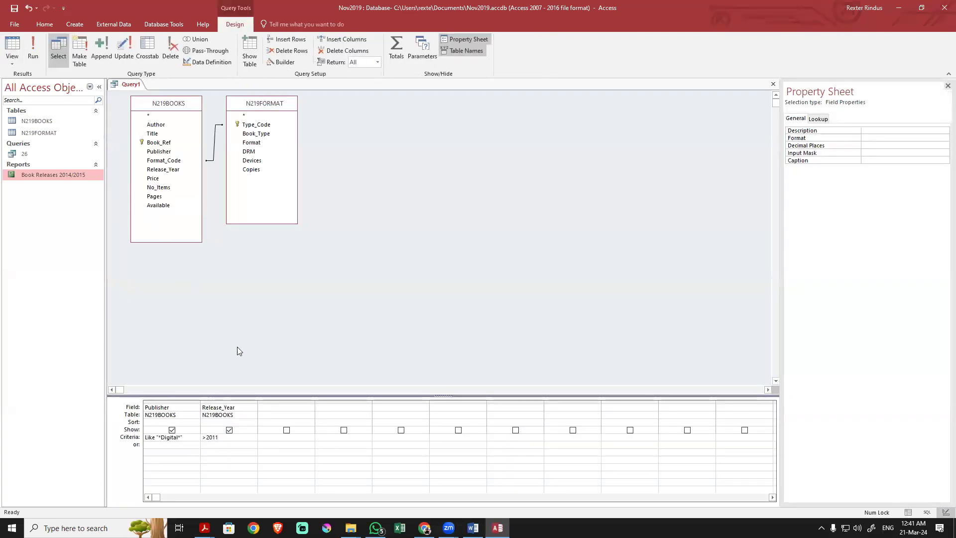
double_click(155, 179)
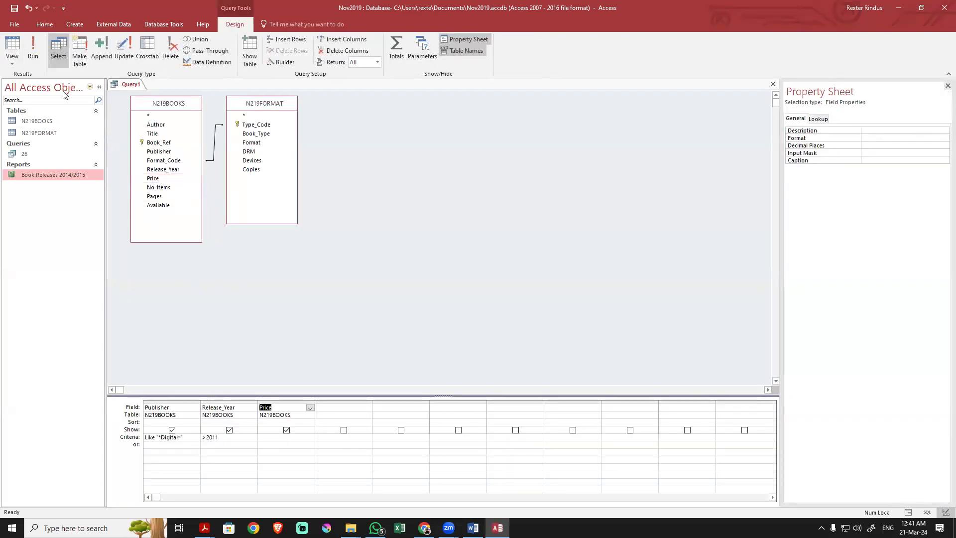
click(16, 52)
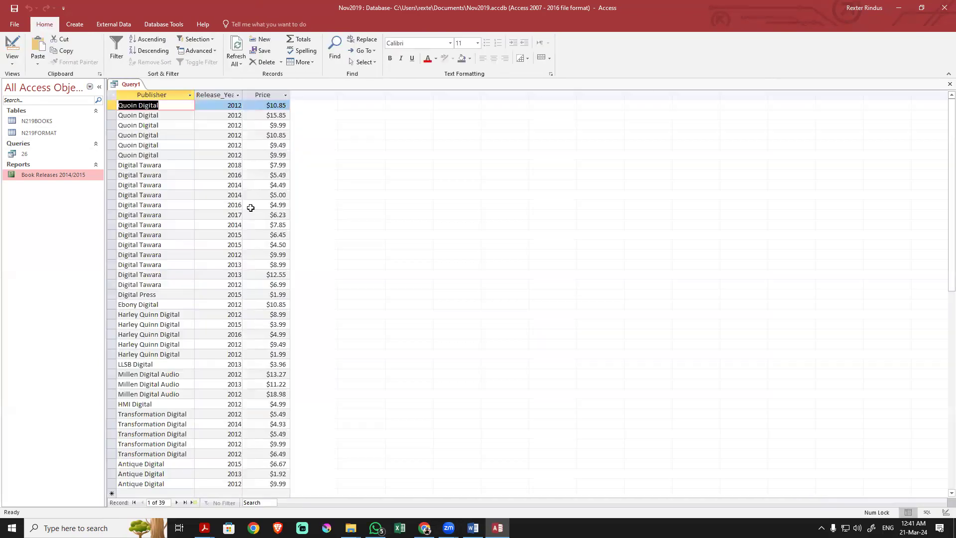
click(260, 105)
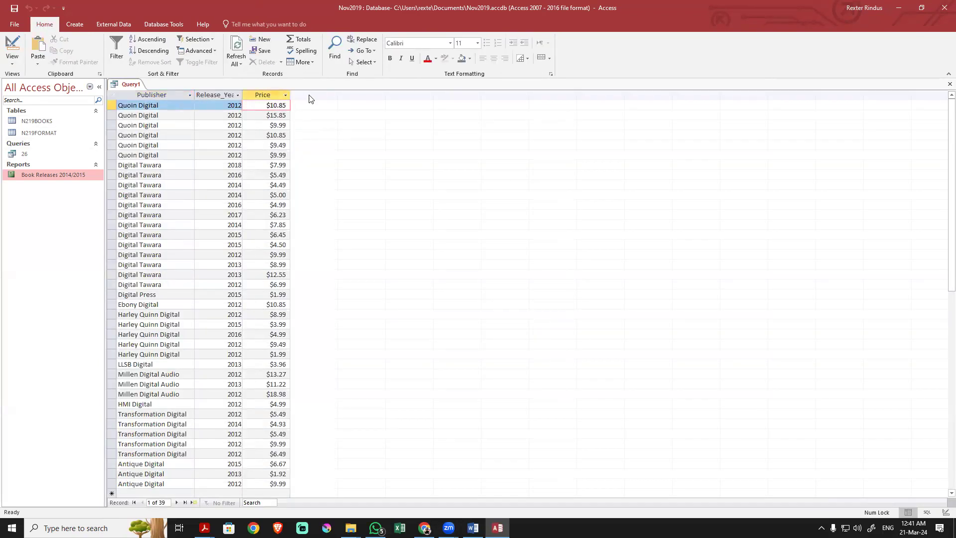